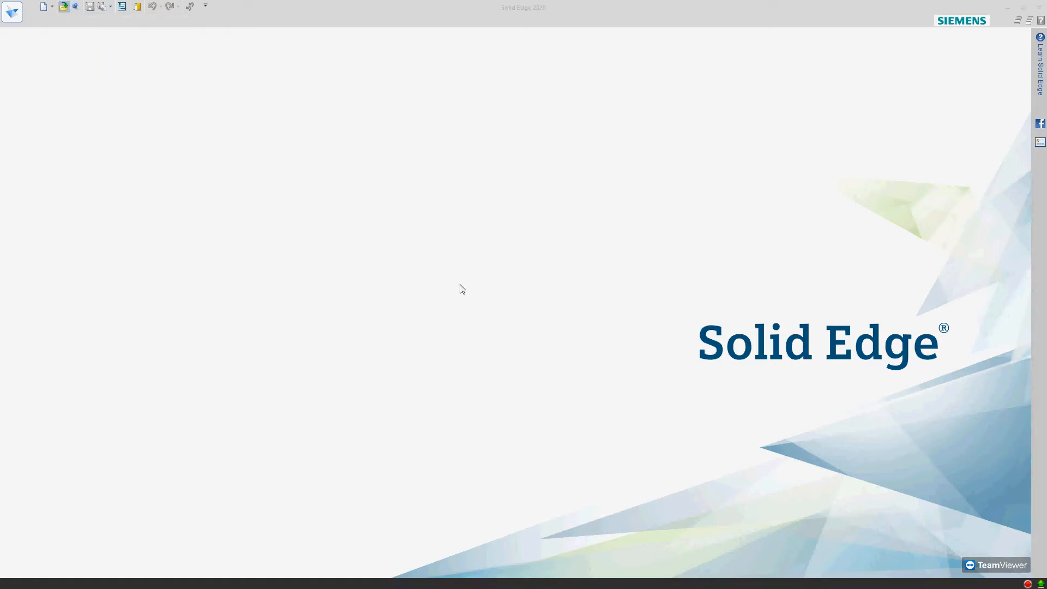
Filter the files to open by STL documents and select MB-0042_Modelacao_convergent.stl
{"action": "left_click", "coordinate": [483, 371]}
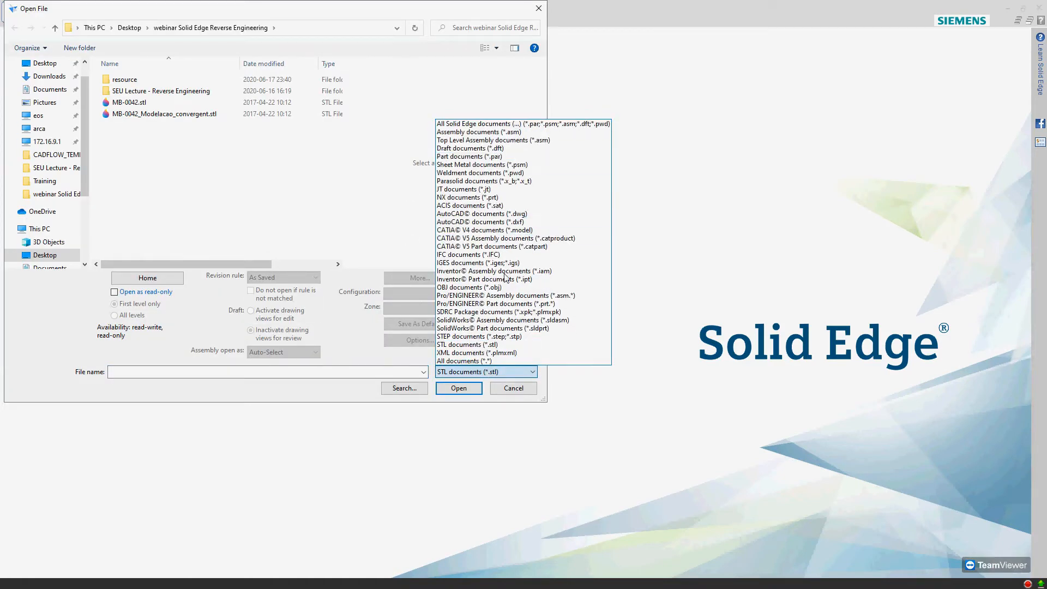
{"action": "left_click", "coordinate": [460, 345]}
{"action": "left_click", "coordinate": [165, 114]}
{"action": "left_click", "coordinate": [155, 103]}
{"action": "left_click", "coordinate": [152, 115]}
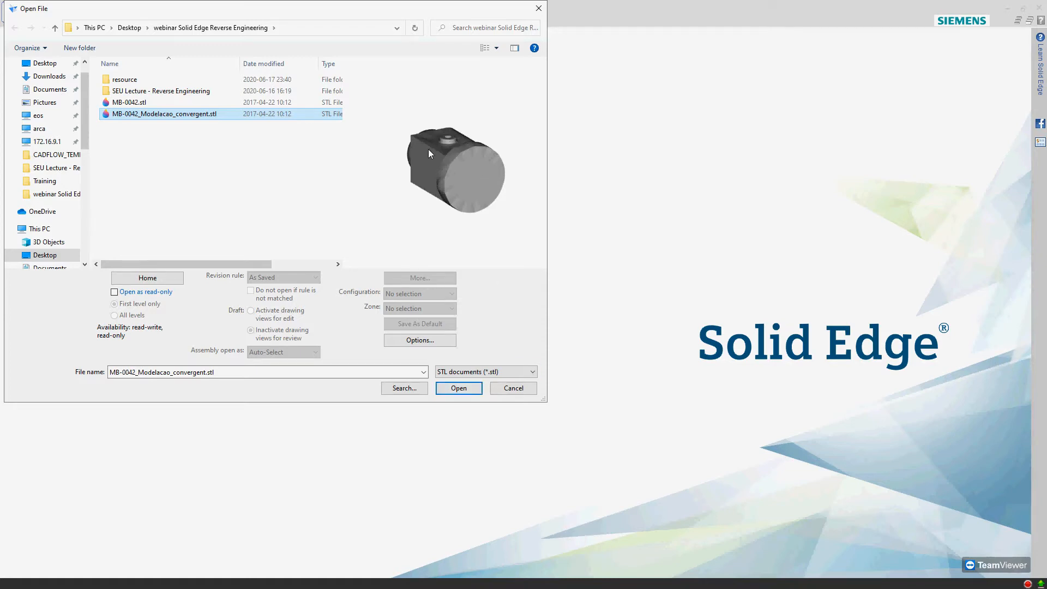
Set the STL import file units to Millimeters and accept the import options
{"action": "left_click", "coordinate": [447, 341]}
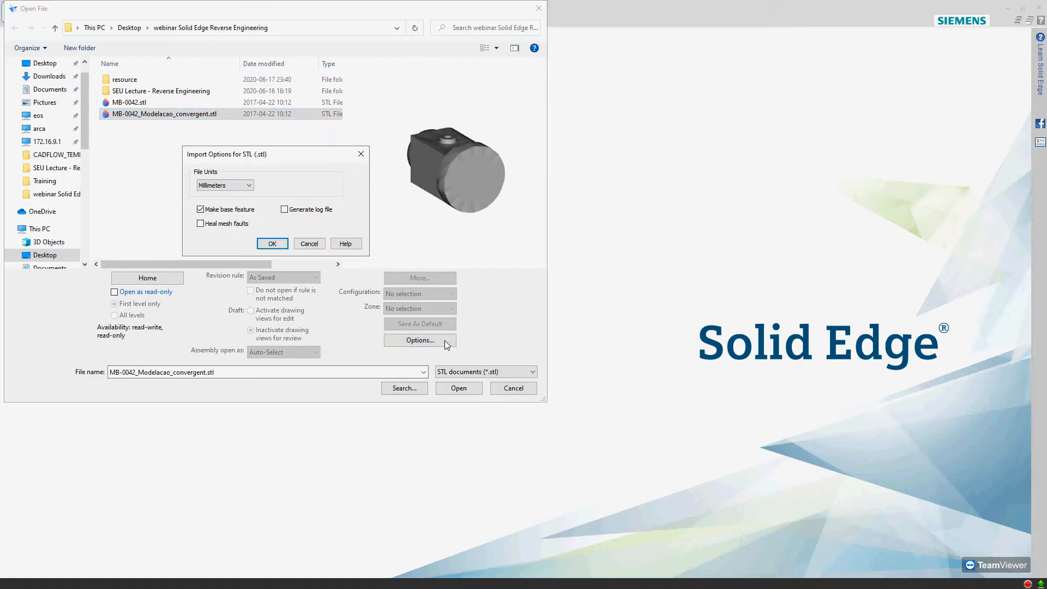
{"action": "left_click_drag", "start_coordinate": [293, 165], "coordinate": [412, 162]}
{"action": "left_click", "coordinate": [358, 188]}
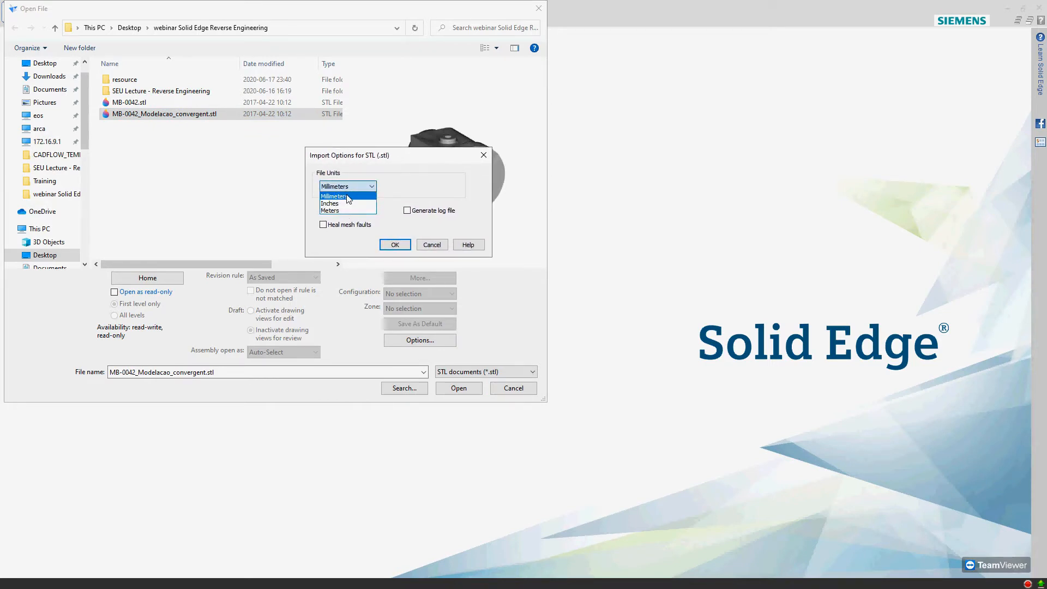
{"action": "left_click", "coordinate": [348, 197]}
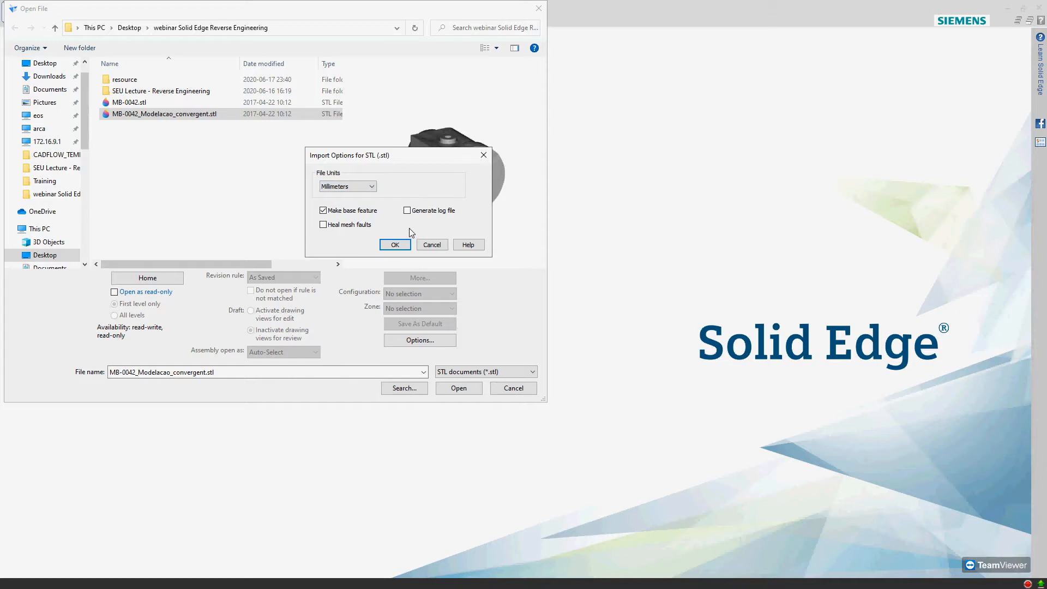
{"action": "left_click", "coordinate": [392, 246]}
Open the selected STL file as a part based on the metric part.par template
{"action": "left_click", "coordinate": [452, 392]}
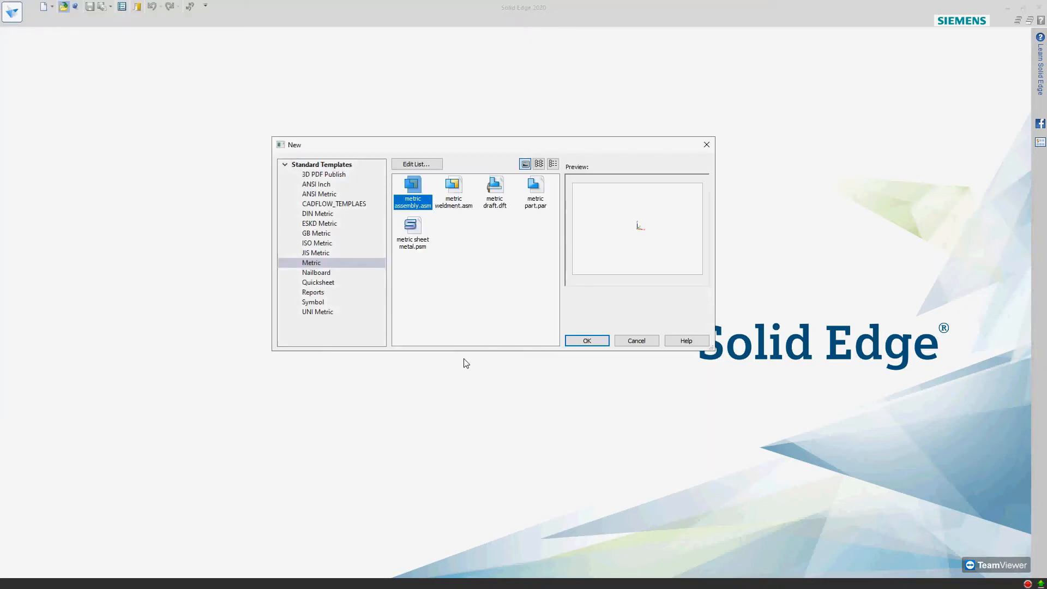
{"action": "left_click", "coordinate": [535, 188]}
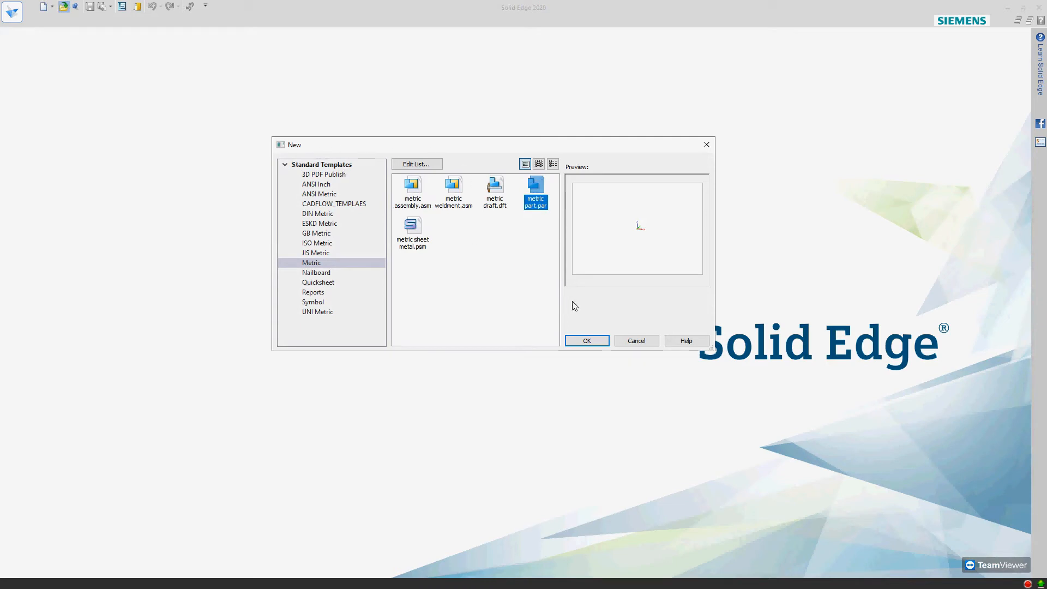
{"action": "left_click", "coordinate": [588, 341]}
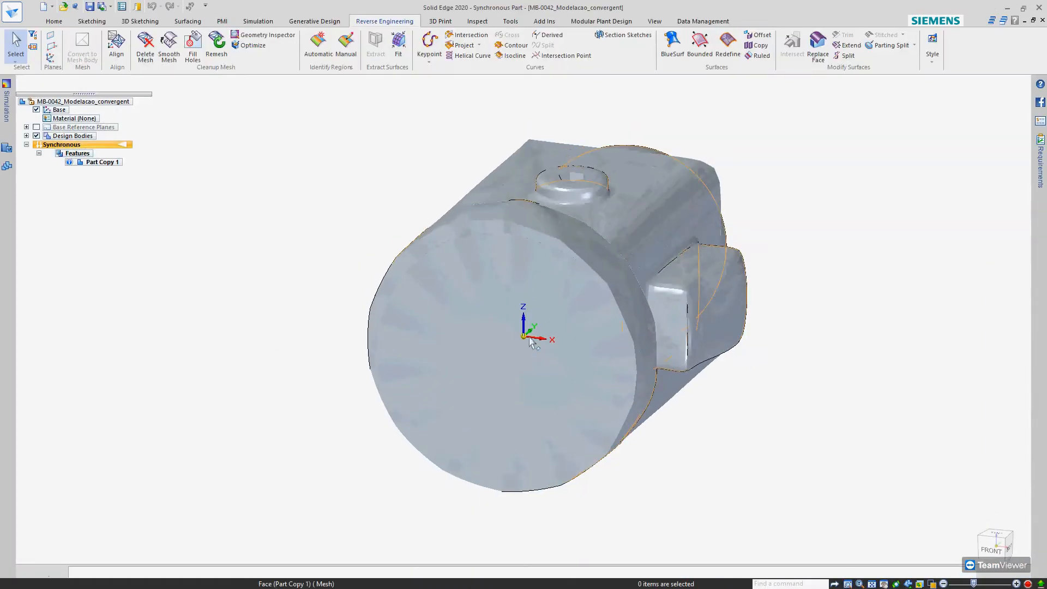
Display the imported body in wireframe and examine its mesh triangles and orientation from several angles
{"action": "middle_click_drag", "start_coordinate": [533, 251], "coordinate": [629, 459]}
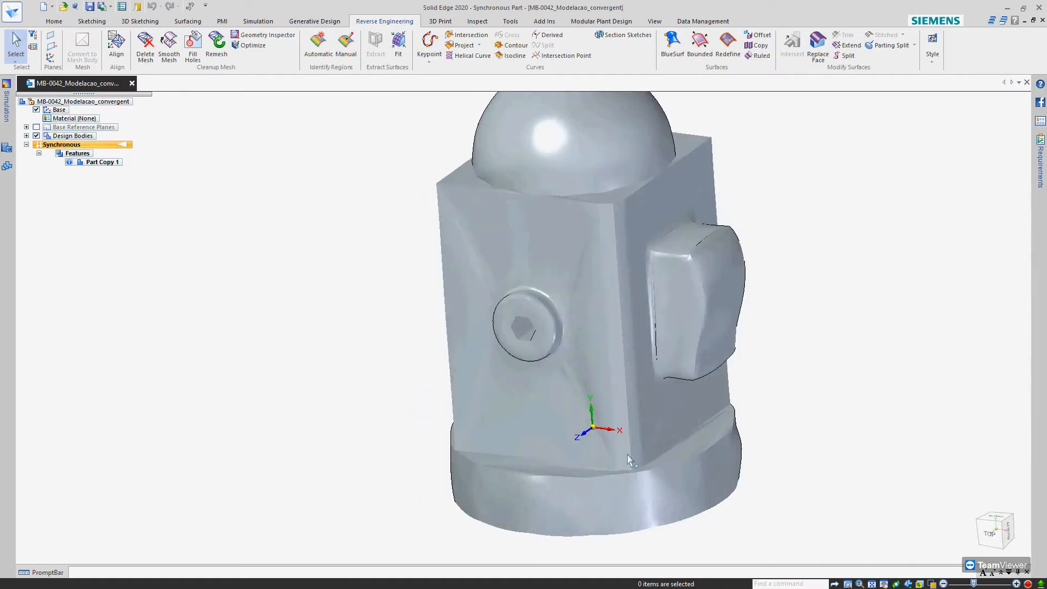
{"action": "left_click", "coordinate": [932, 584]}
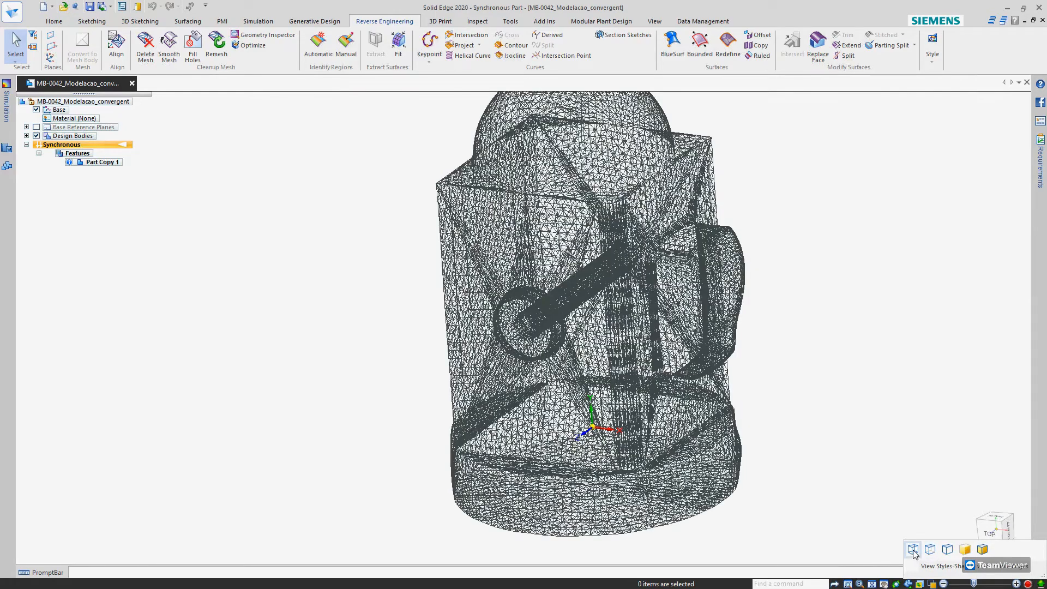
{"action": "left_click", "coordinate": [912, 551]}
{"action": "middle_click_drag", "start_coordinate": [670, 395], "coordinate": [781, 369]}
{"action": "scroll", "coordinate": [650, 383], "scroll_direction": "down", "scroll_amount": 4}
{"action": "scroll", "coordinate": [678, 375], "scroll_direction": "up", "scroll_amount": 4}
{"action": "middle_click_drag", "start_coordinate": [717, 374], "coordinate": [596, 402]}
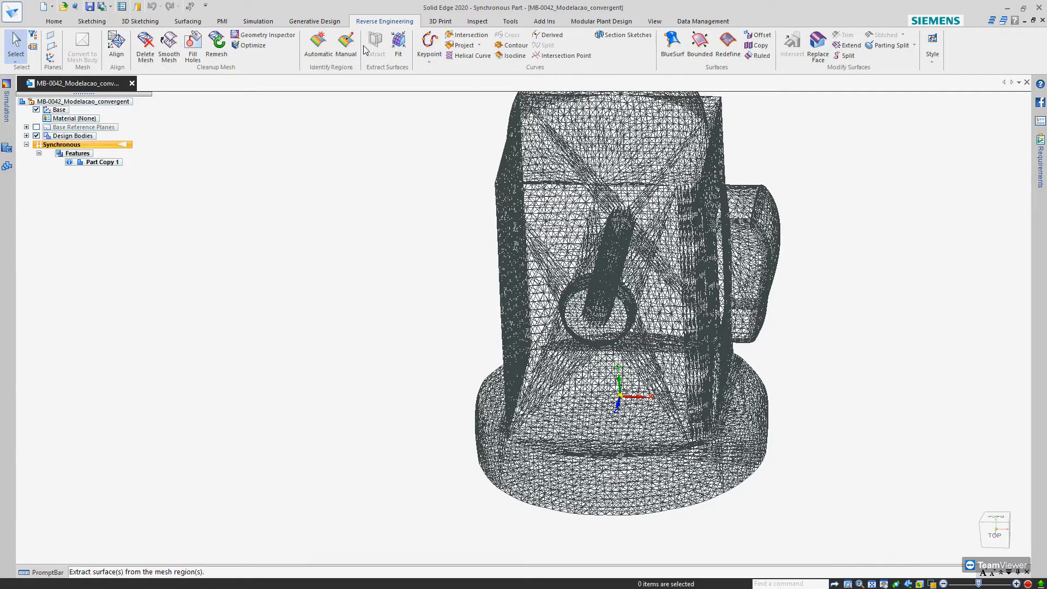
{"action": "scroll", "coordinate": [493, 201], "scroll_direction": "down", "scroll_amount": 3}
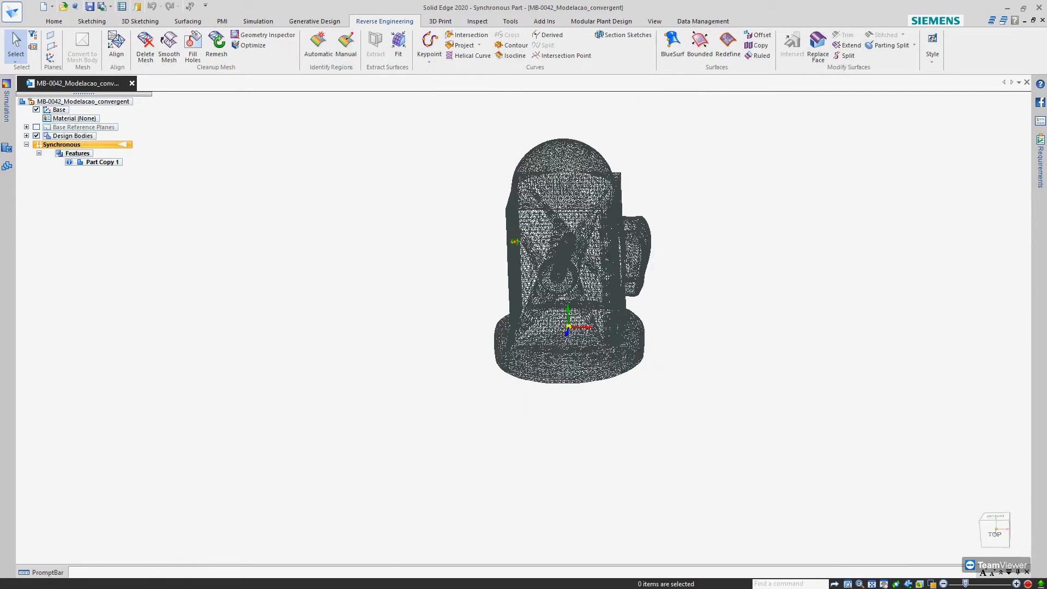
{"action": "mouse_move", "coordinate": [439, 252]}
{"action": "middle_mouse_down"}
{"action": "mouse_move", "coordinate": [428, 227]}
{"action": "mouse_move", "coordinate": [447, 229]}
{"action": "mouse_move", "coordinate": [430, 249]}
{"action": "middle_mouse_up"}
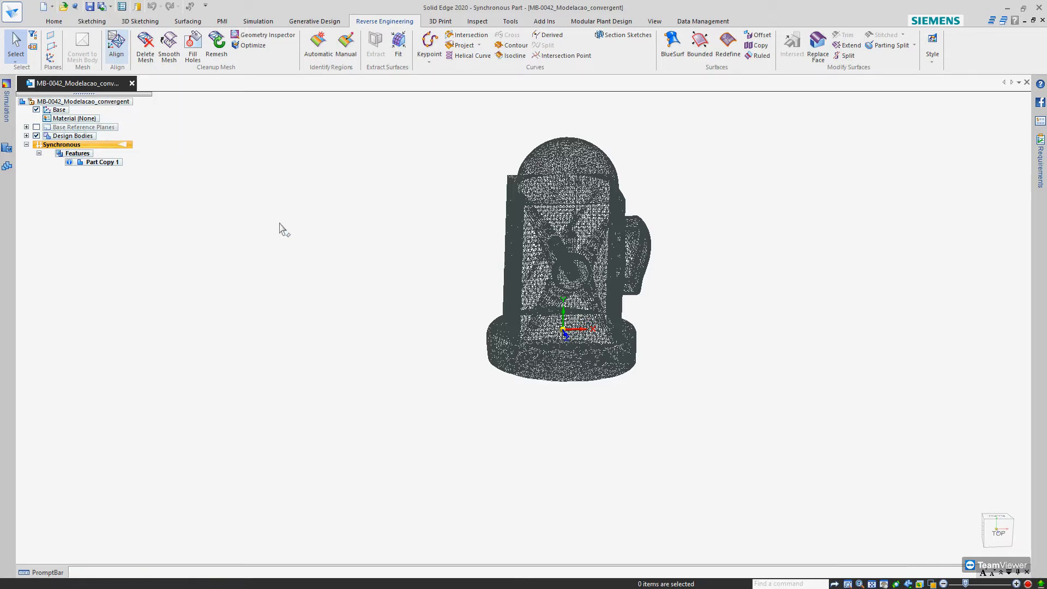
{"action": "scroll", "coordinate": [399, 334], "scroll_direction": "down", "scroll_amount": 2}
{"action": "middle_click_drag", "start_coordinate": [404, 335], "coordinate": [535, 364]}
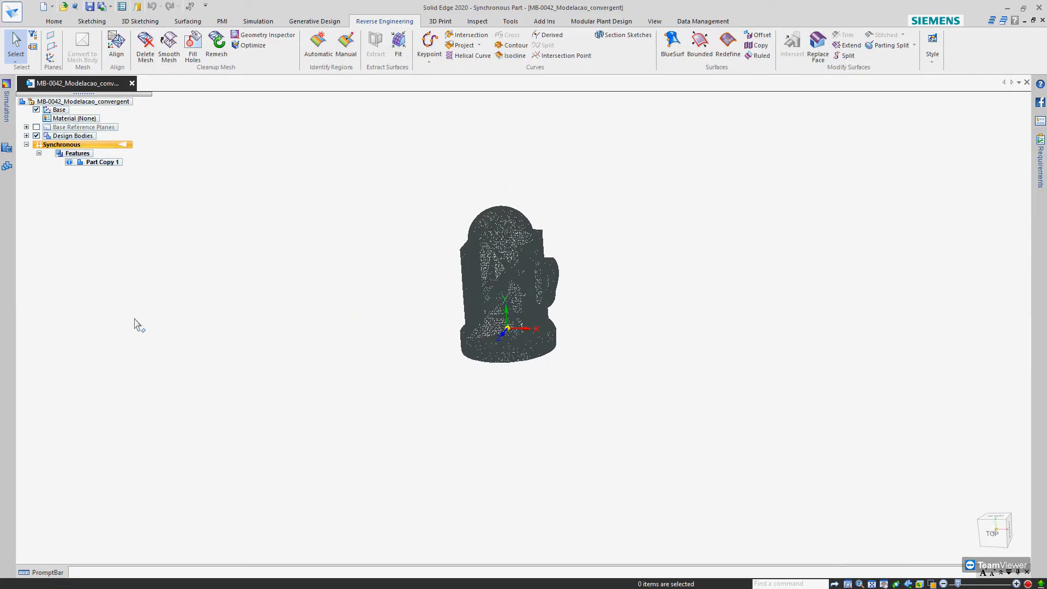
{"action": "middle_click_drag", "start_coordinate": [548, 295], "coordinate": [553, 316]}
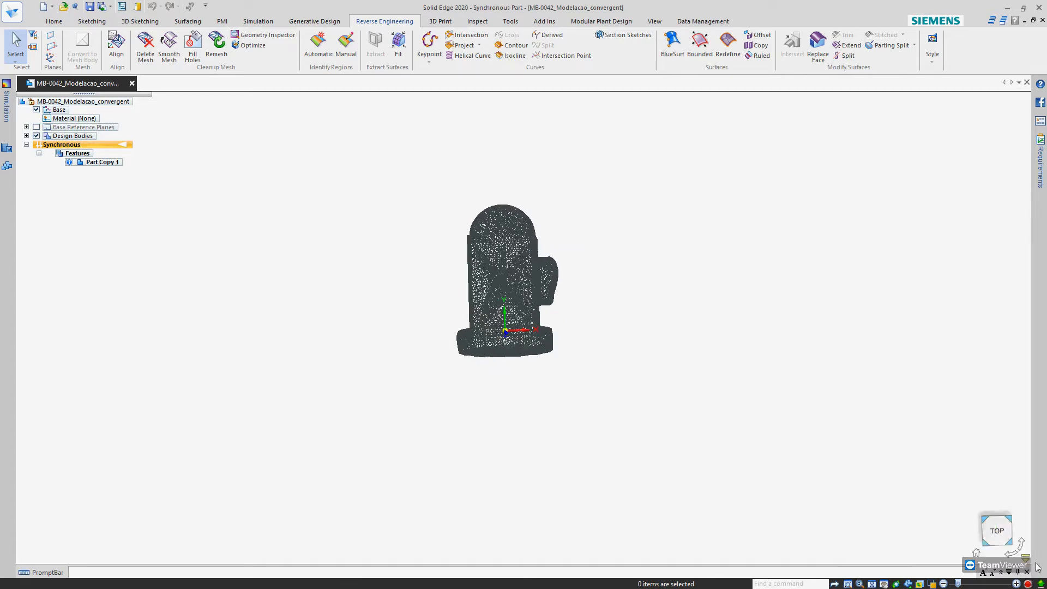
Start aligning the design mesh body, using the best-fit bounding box method to define its coordinate system
{"action": "left_click", "coordinate": [997, 531]}
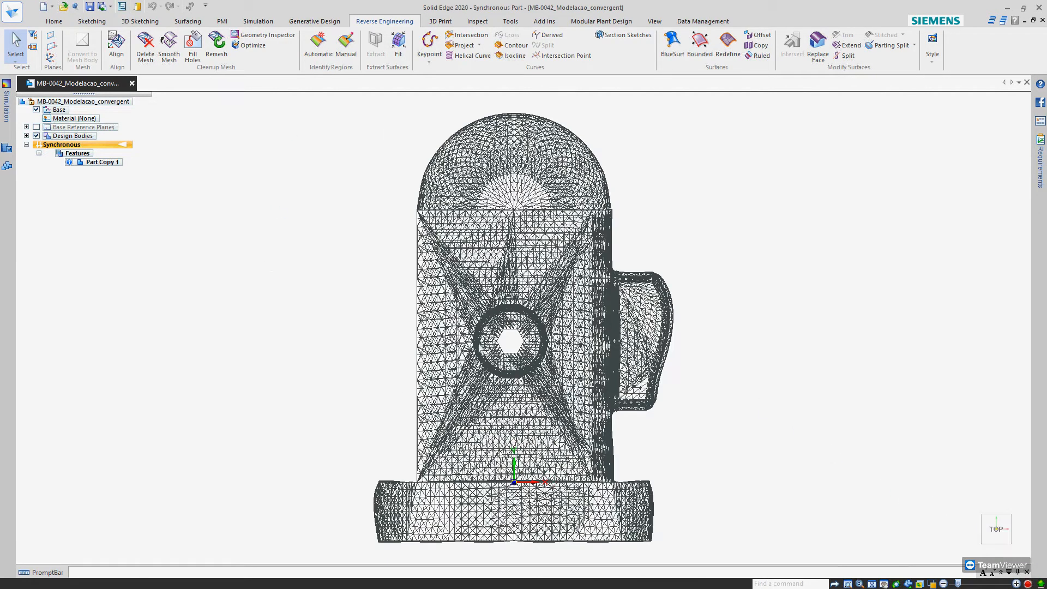
{"action": "scroll", "coordinate": [459, 390], "scroll_direction": "down", "scroll_amount": 2}
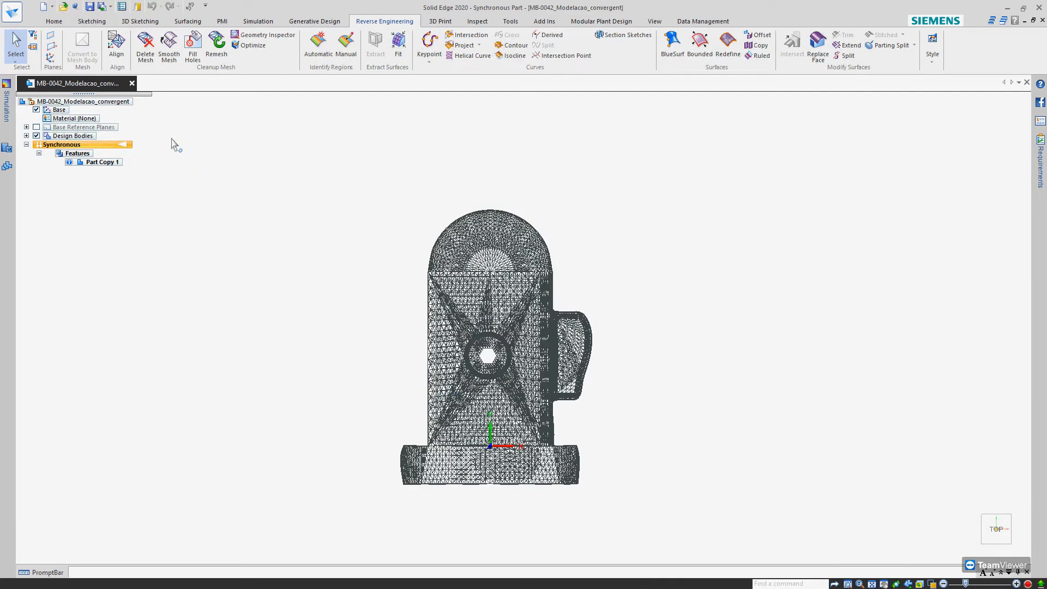
{"action": "left_click", "coordinate": [122, 48]}
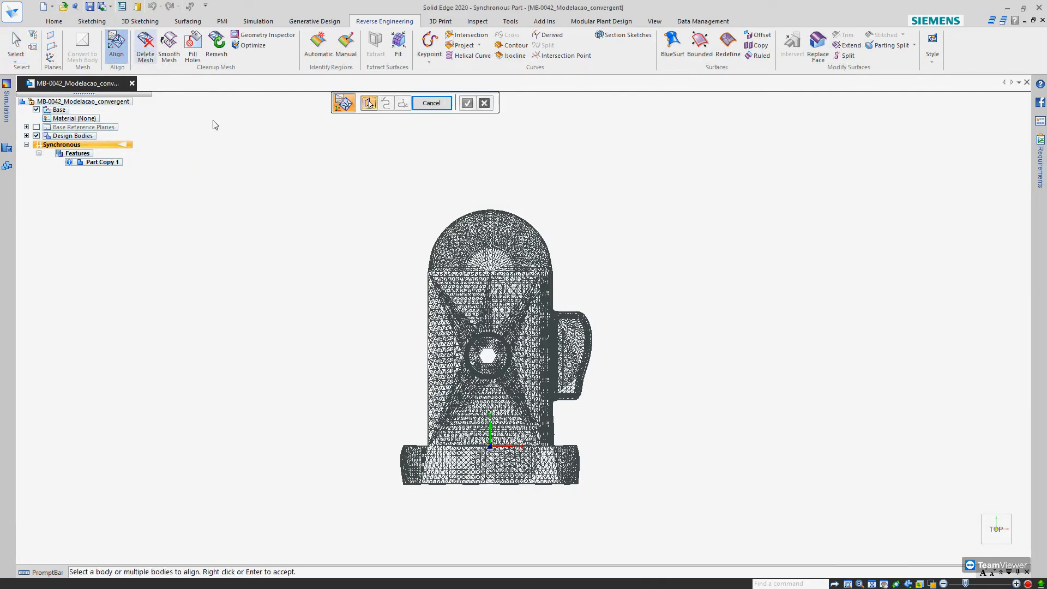
{"action": "left_click", "coordinate": [494, 285]}
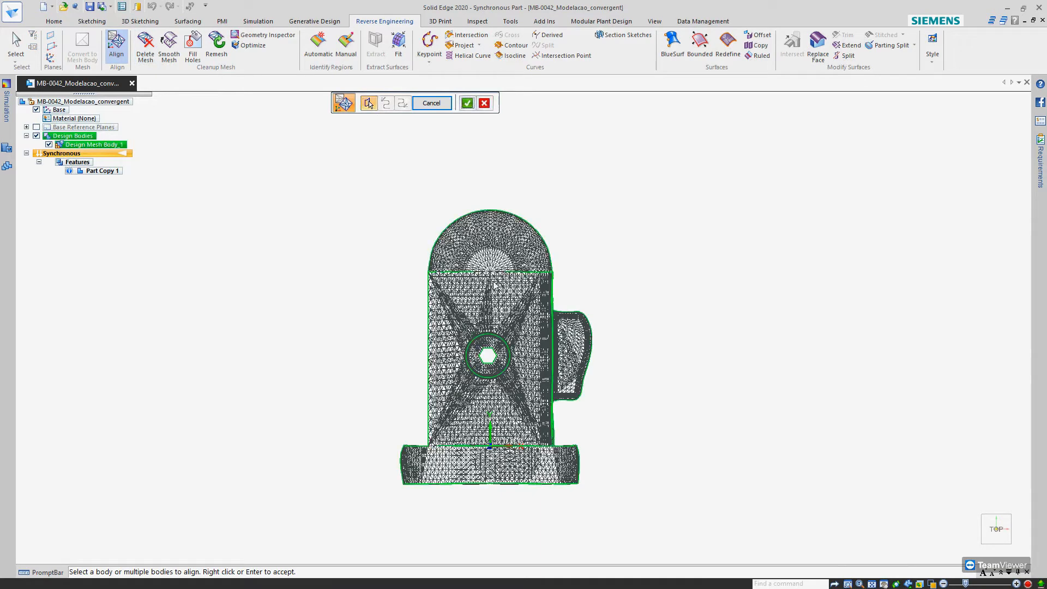
{"action": "left_click", "coordinate": [468, 105]}
{"action": "middle_click_drag", "start_coordinate": [496, 179], "coordinate": [526, 363]}
{"action": "left_click", "coordinate": [537, 104]}
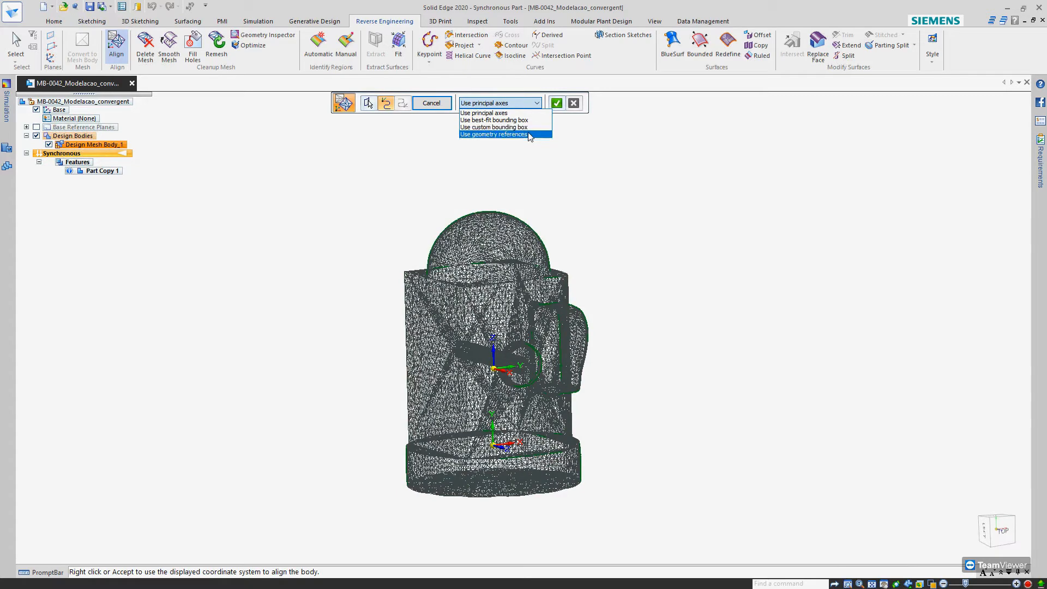
{"action": "left_click", "coordinate": [525, 120]}
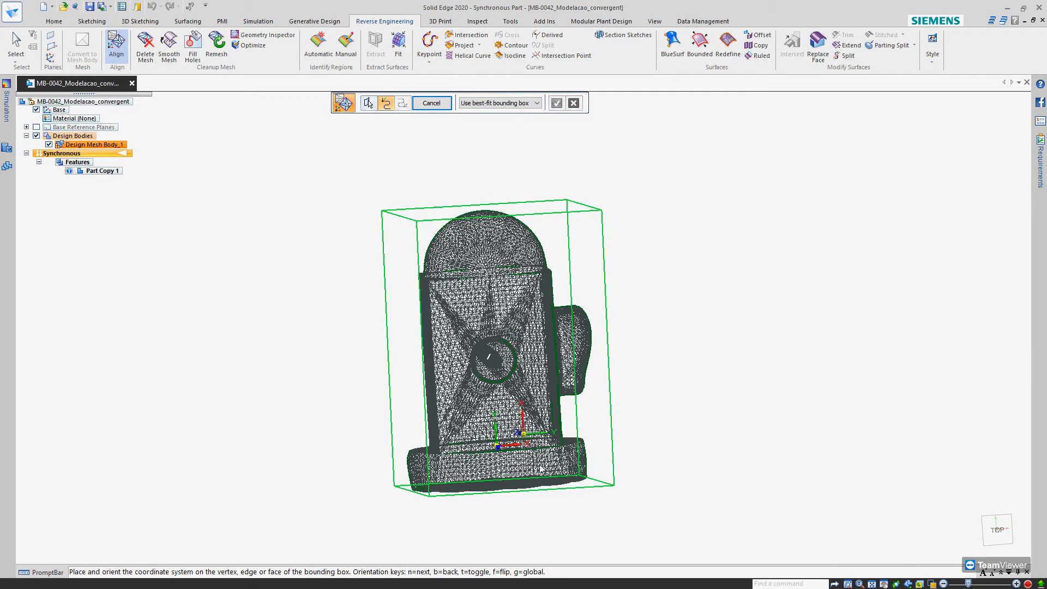
Place the alignment coordinate system on the bounding box at the base end of the mesh body and accept it
{"action": "middle_click_drag", "start_coordinate": [549, 490], "coordinate": [533, 467]}
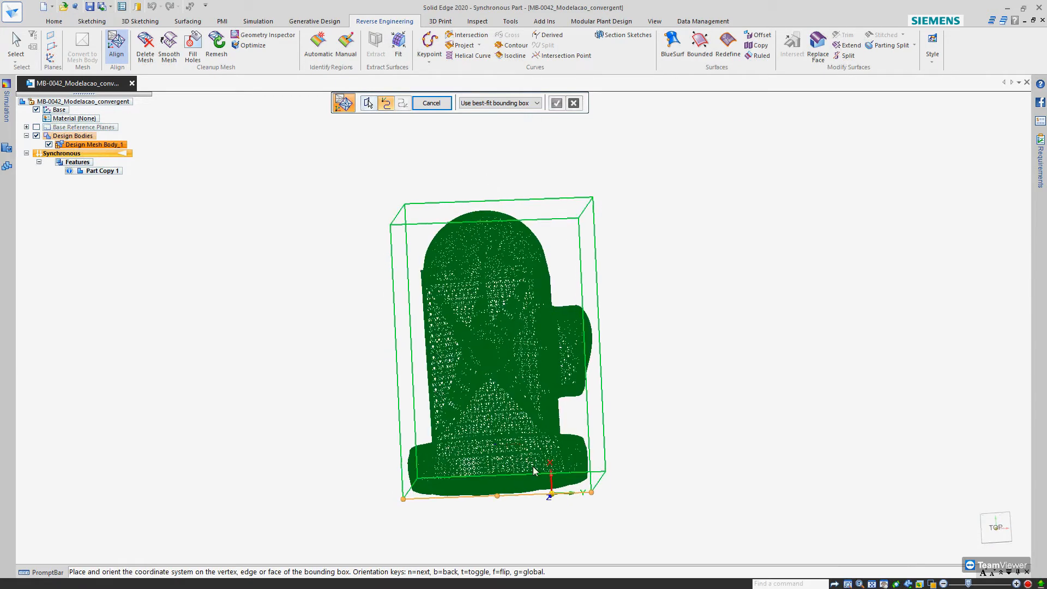
{"action": "left_click", "coordinate": [512, 489]}
{"action": "middle_click_drag", "start_coordinate": [569, 540], "coordinate": [578, 548]}
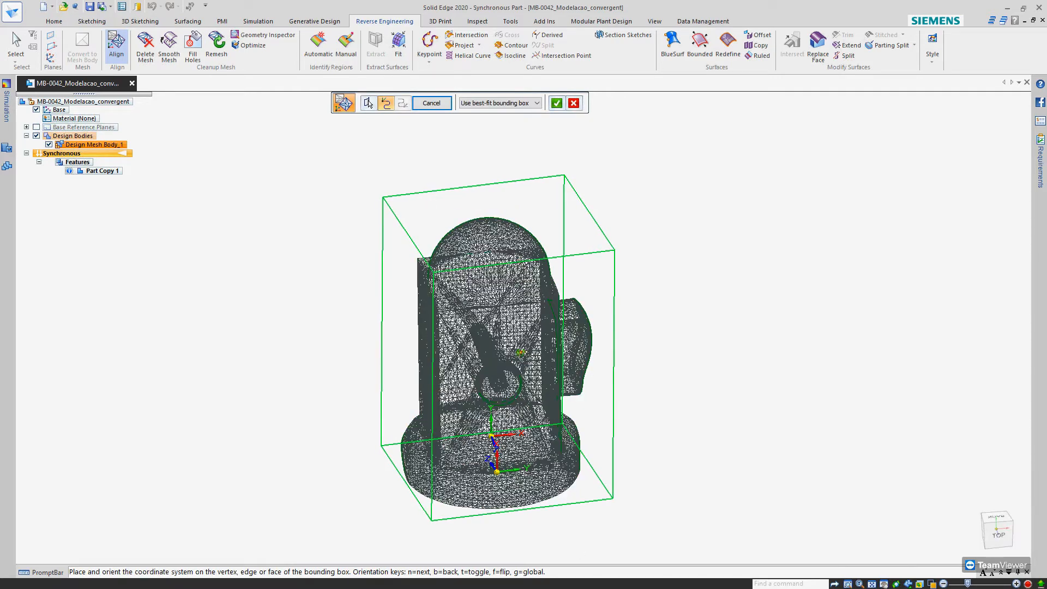
{"action": "middle_click_drag", "start_coordinate": [520, 352], "coordinate": [517, 342]}
{"action": "left_click", "coordinate": [556, 104]}
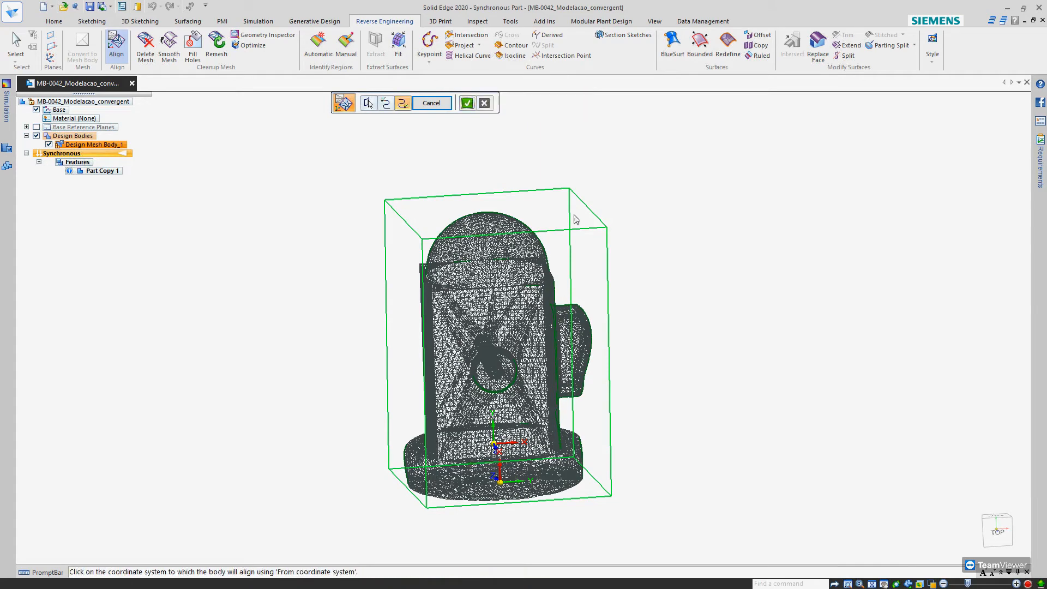
Try the alignment to the target coordinate system, inspect the repositioned mesh and leave the Align command
{"action": "left_click", "coordinate": [467, 104]}
{"action": "middle_click_drag", "start_coordinate": [660, 352], "coordinate": [766, 342]}
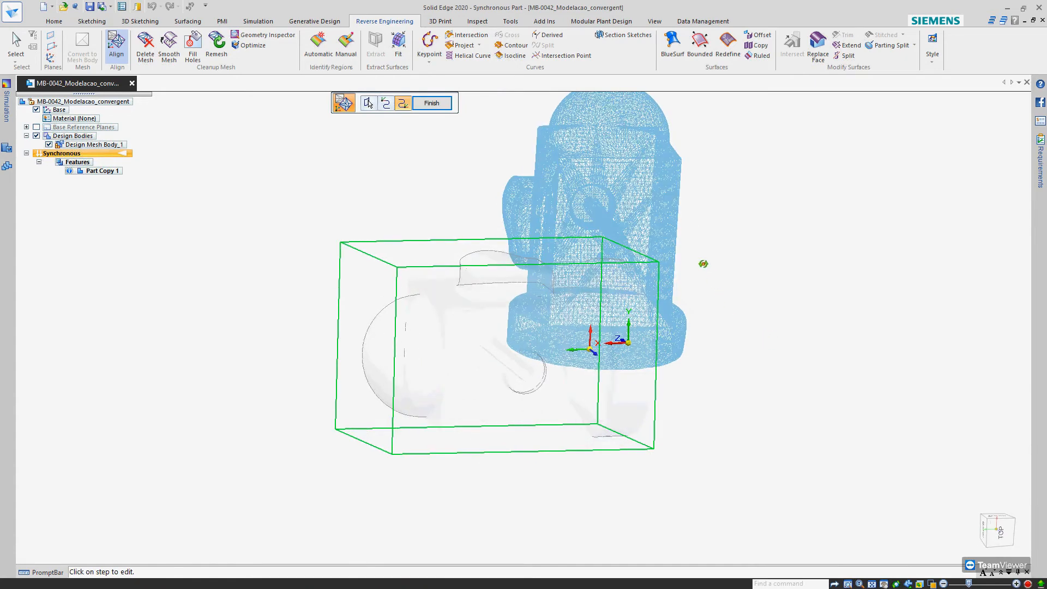
{"action": "middle_click_drag", "start_coordinate": [650, 204], "coordinate": [732, 260]}
{"action": "right_click", "coordinate": [696, 193]}
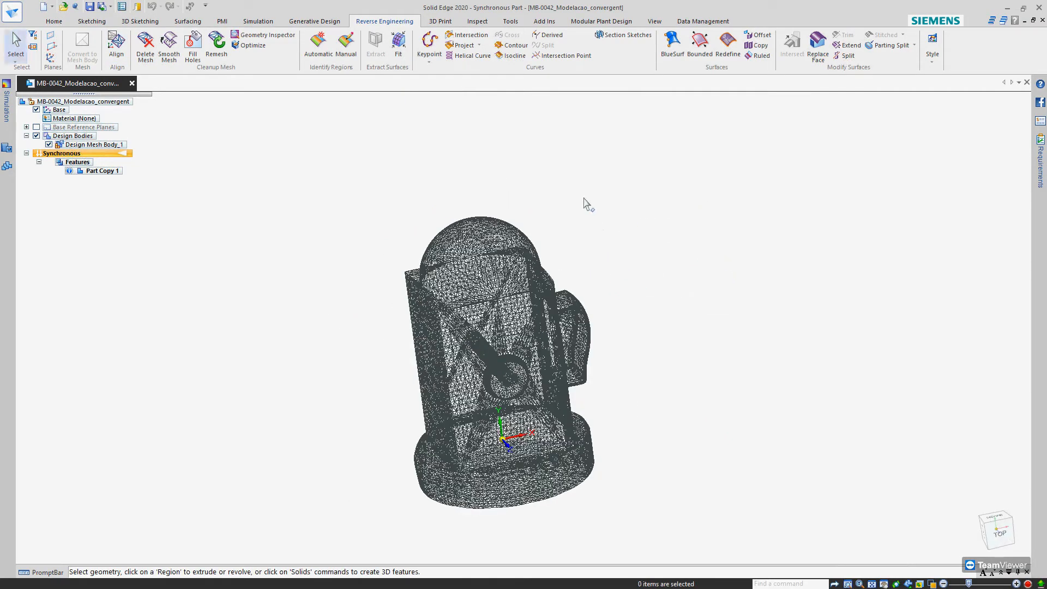
Switch the model display from wireframe back to the shaded style with visible edges
{"action": "middle_click_drag", "start_coordinate": [582, 206], "coordinate": [571, 276]}
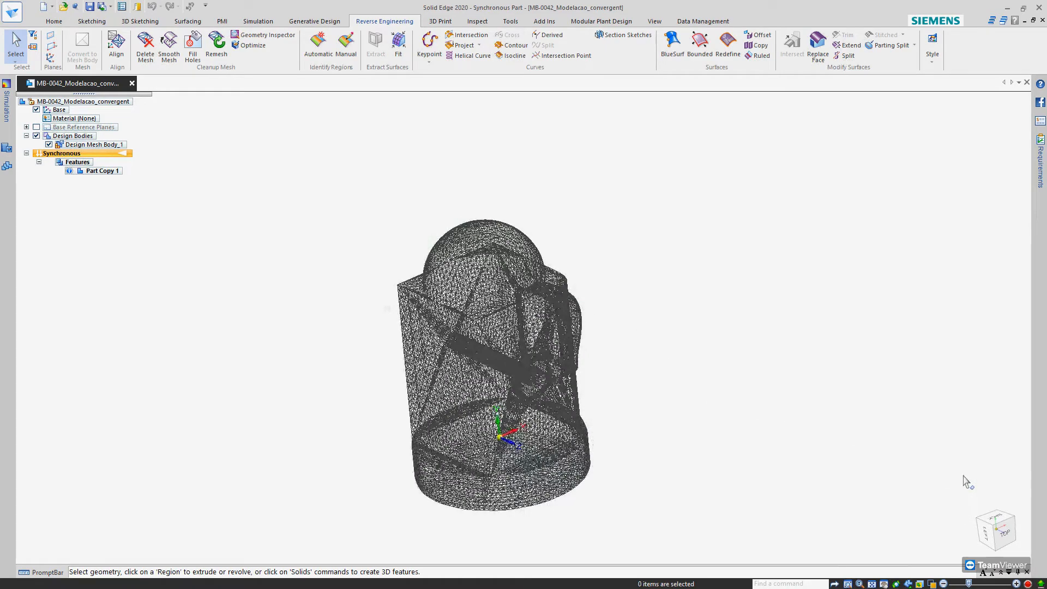
{"action": "left_click", "coordinate": [1006, 536]}
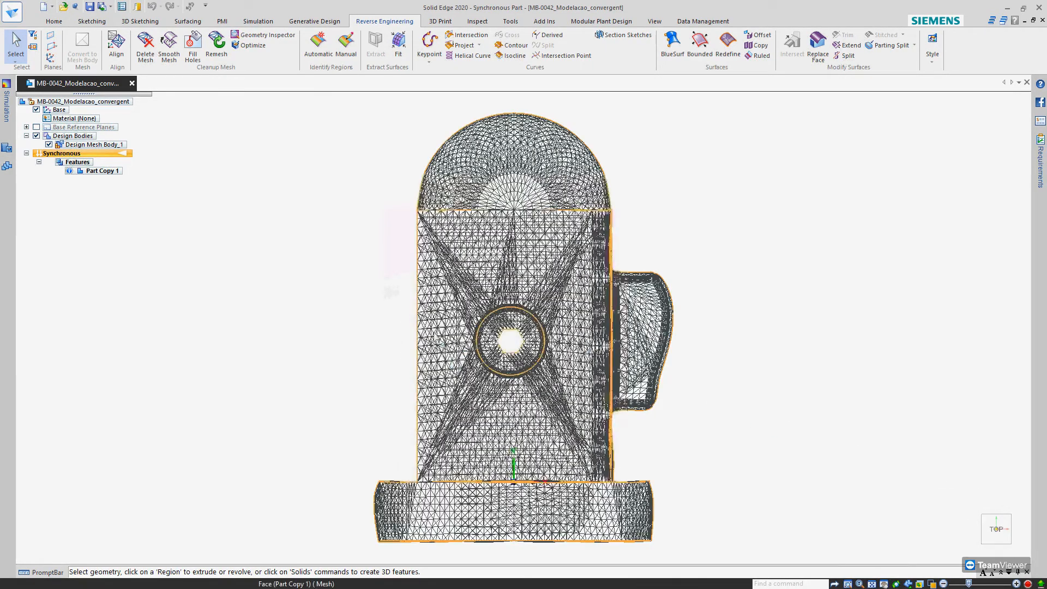
{"action": "left_click", "coordinate": [275, 182]}
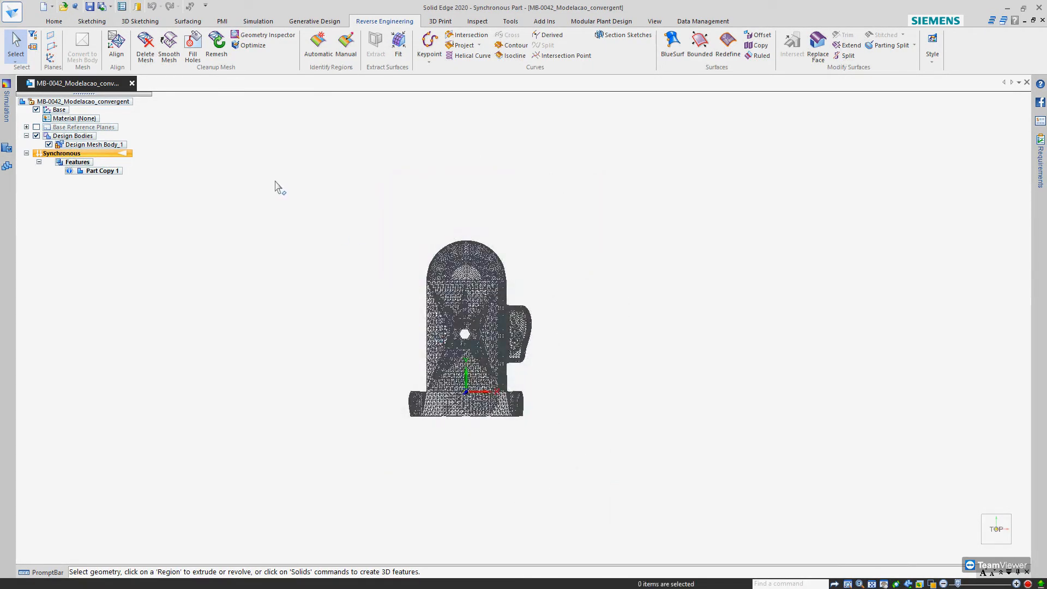
{"action": "middle_click_drag", "start_coordinate": [351, 280], "coordinate": [430, 211]}
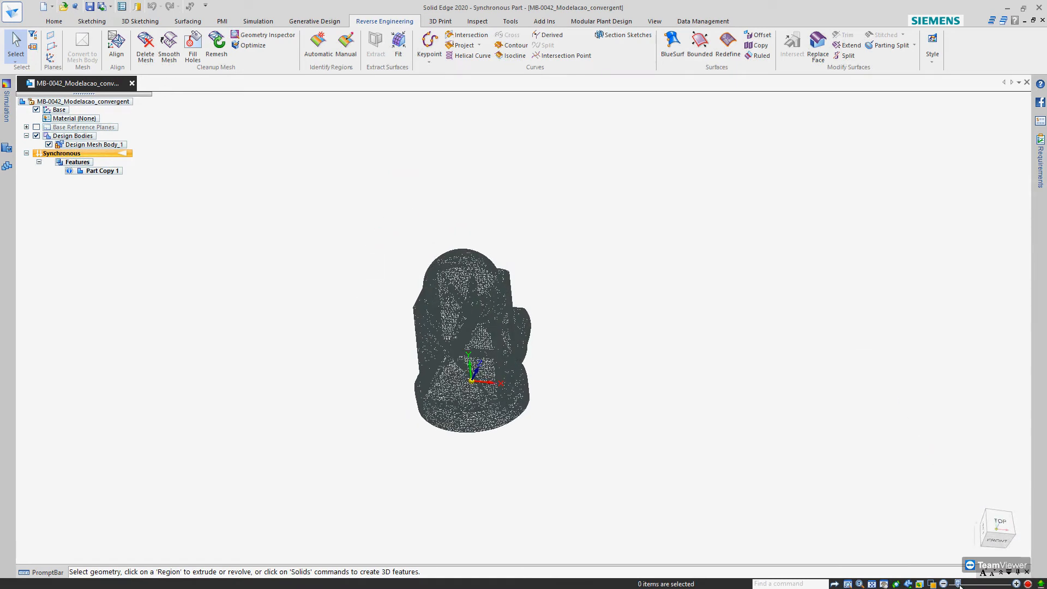
{"action": "left_click", "coordinate": [930, 585]}
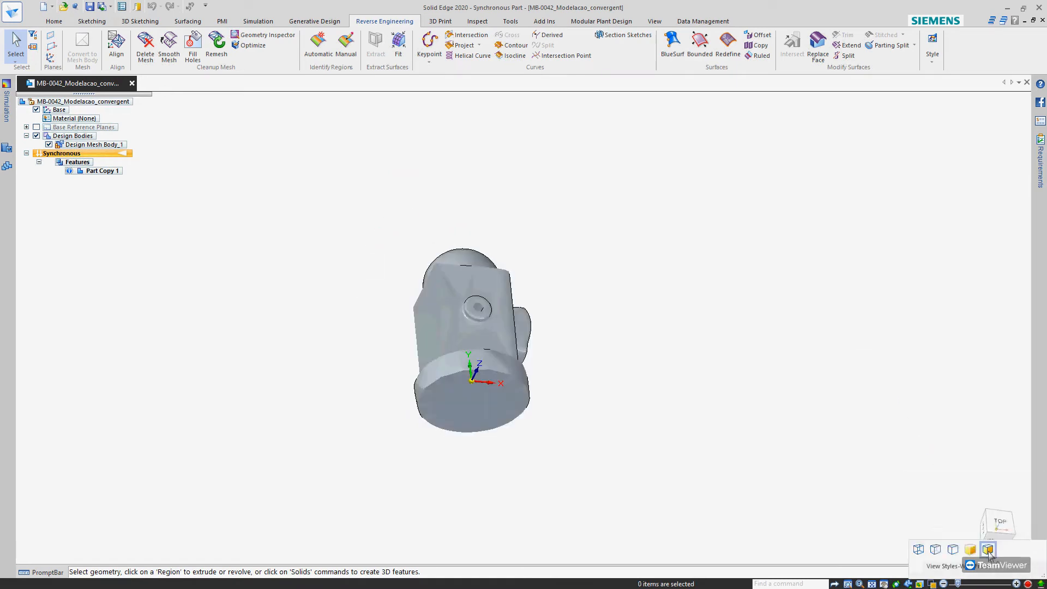
{"action": "middle_click_drag", "start_coordinate": [550, 303], "coordinate": [511, 305]}
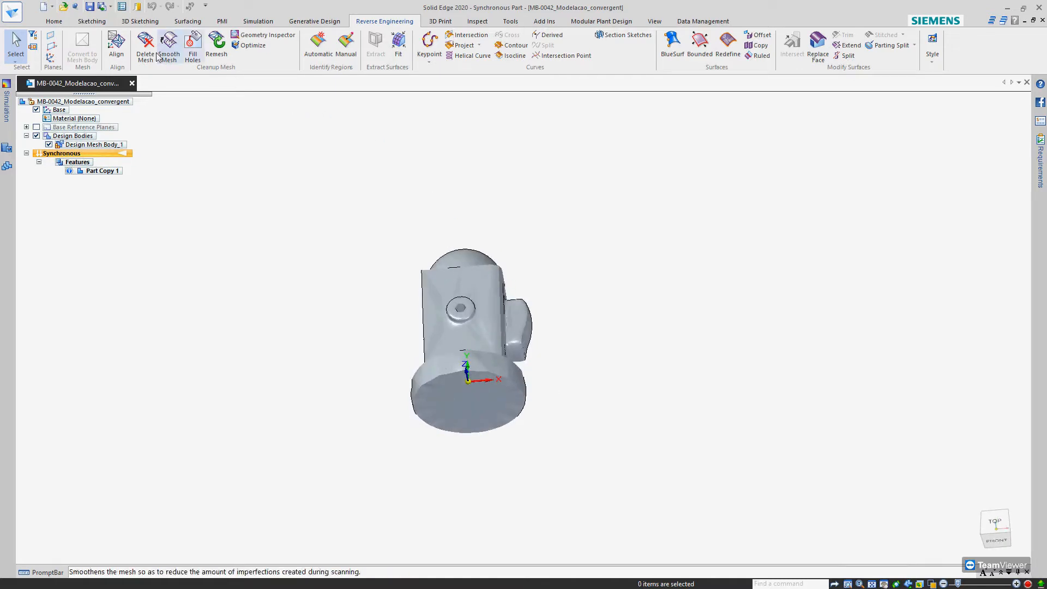
Create a coincident reference plane on the base plane perpendicular to the Y axis at the model origin
{"action": "left_click", "coordinate": [54, 20]}
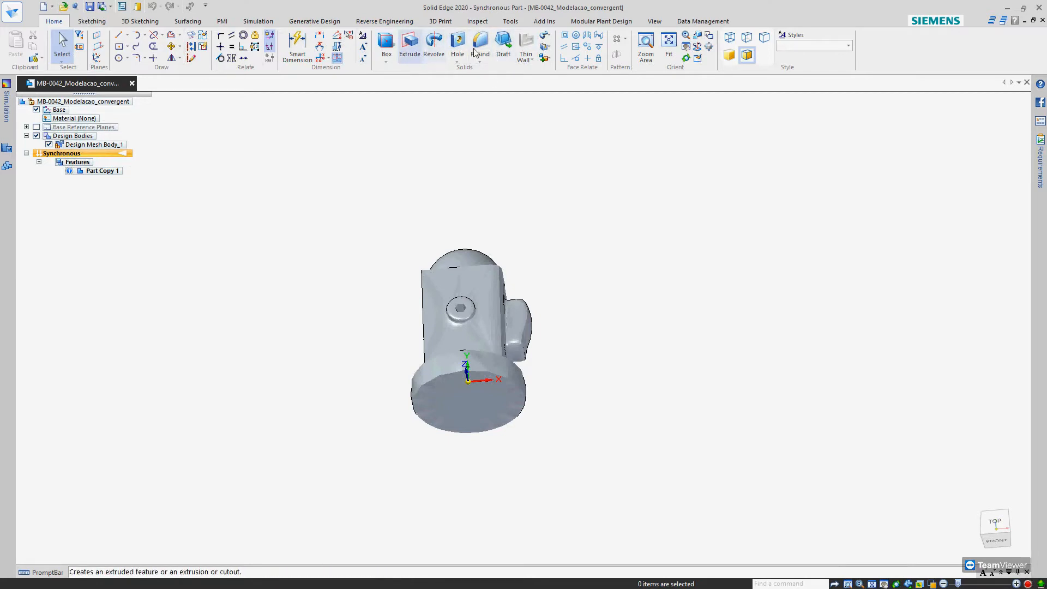
{"action": "left_click", "coordinate": [96, 35]}
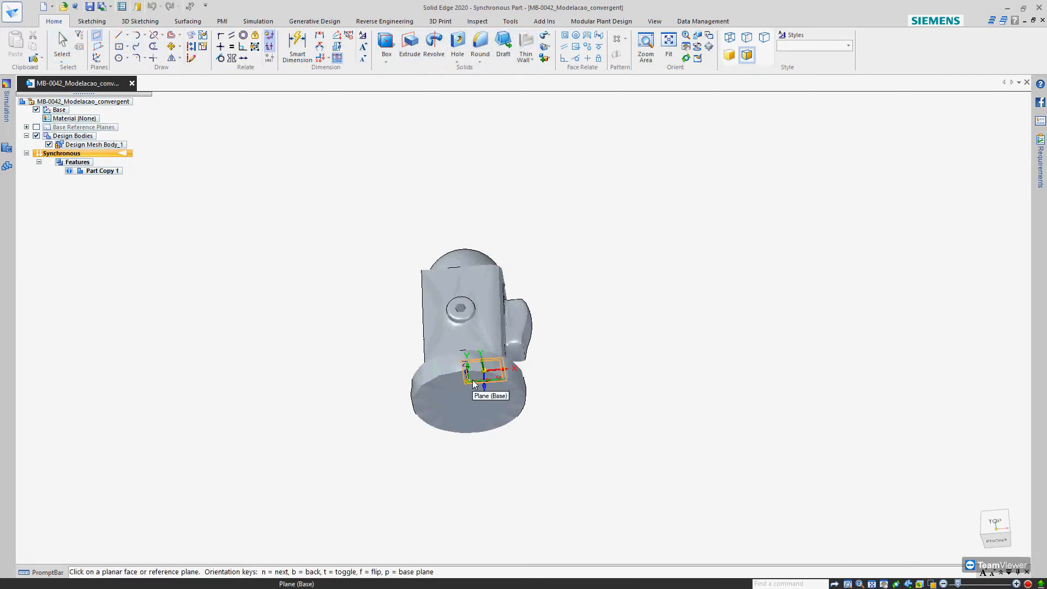
{"action": "left_click", "coordinate": [507, 396]}
{"action": "middle_click_drag", "start_coordinate": [596, 425], "coordinate": [593, 436]}
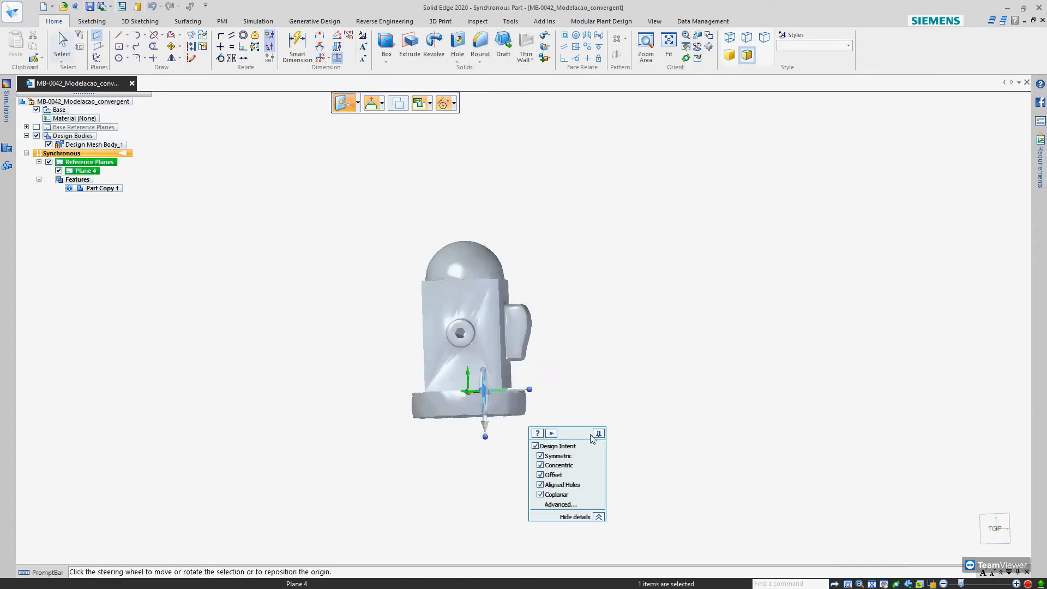
Move the reference plane 45 mm along the negative Y direction, to the underside of the mesh base
{"action": "left_click", "coordinate": [485, 423]}
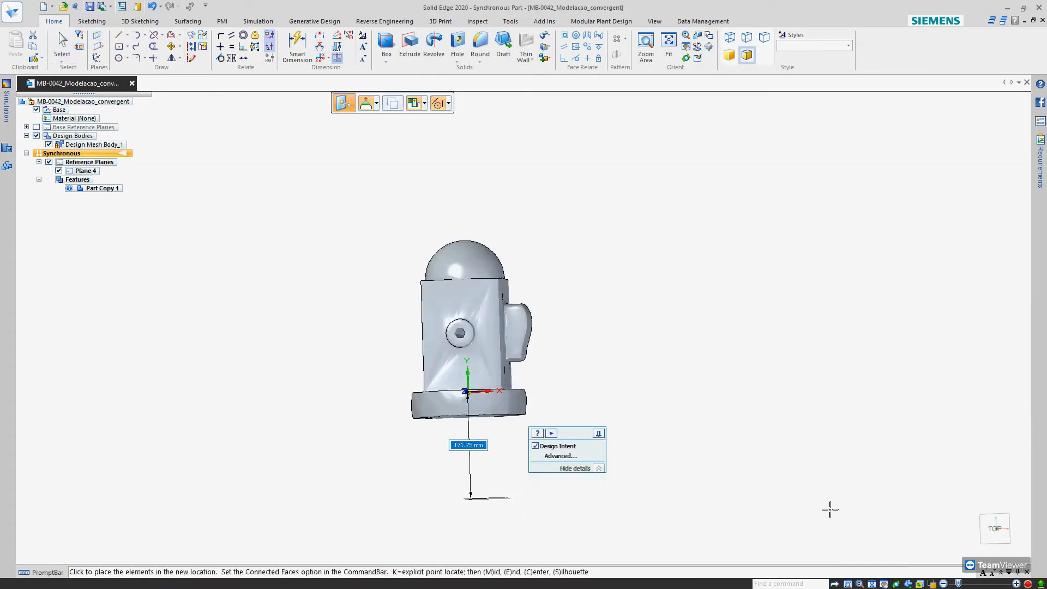
{"action": "scroll", "coordinate": [760, 479], "scroll_direction": "up", "scroll_amount": 3}
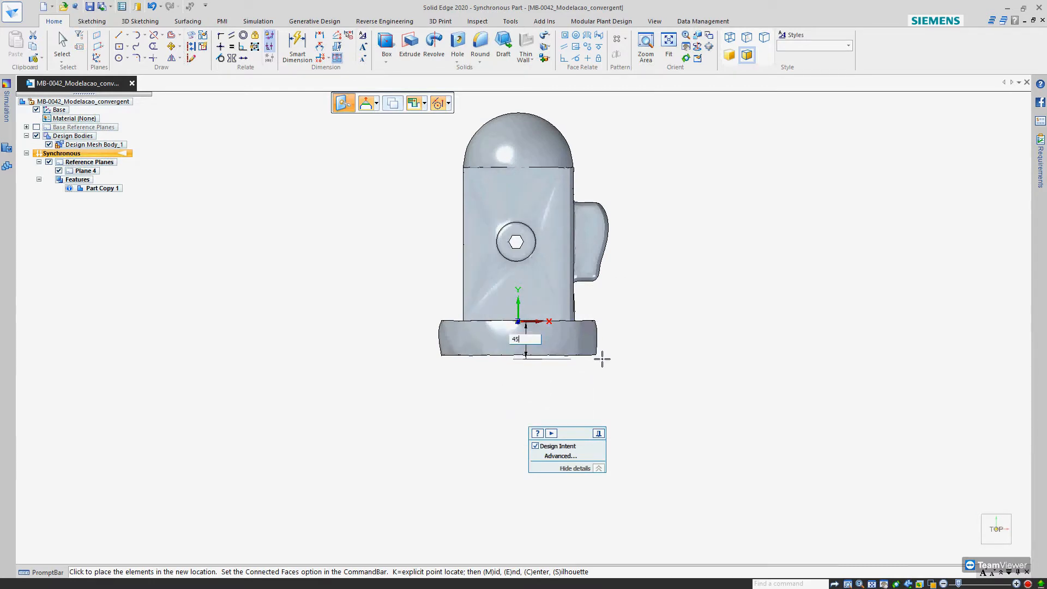
{"action": "left_click", "coordinate": [602, 359]}
{"action": "key", "text": "Escape"}
{"action": "key", "text": "Escape"}
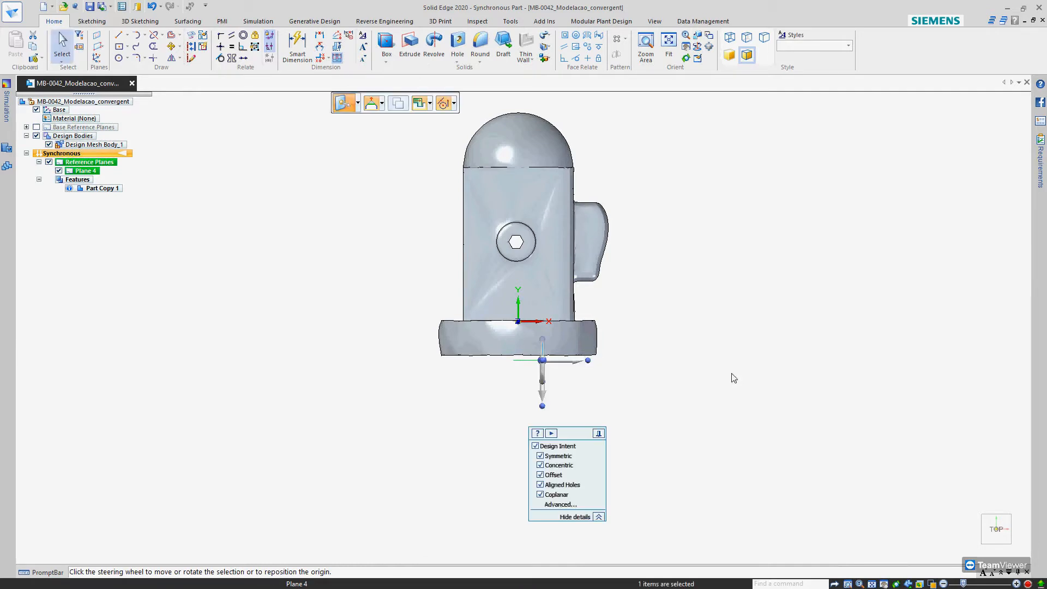
Sketch a 190 mm diameter circle centred on the origin, locked to the moved reference plane under the base
{"action": "middle_click_drag", "start_coordinate": [731, 379], "coordinate": [725, 344]}
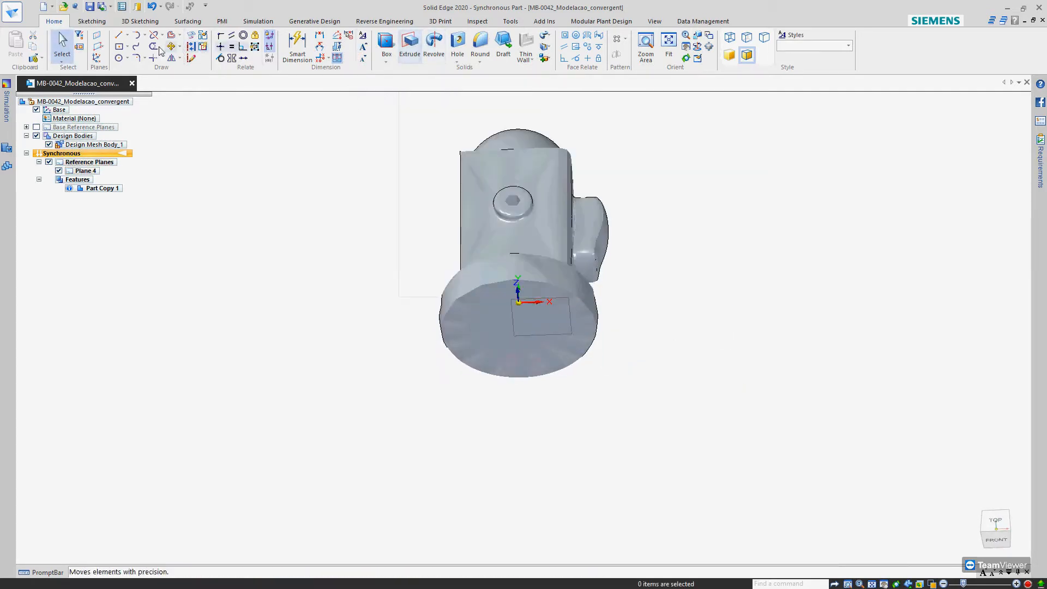
{"action": "left_click", "coordinate": [118, 58]}
{"action": "key", "text": "F3"}
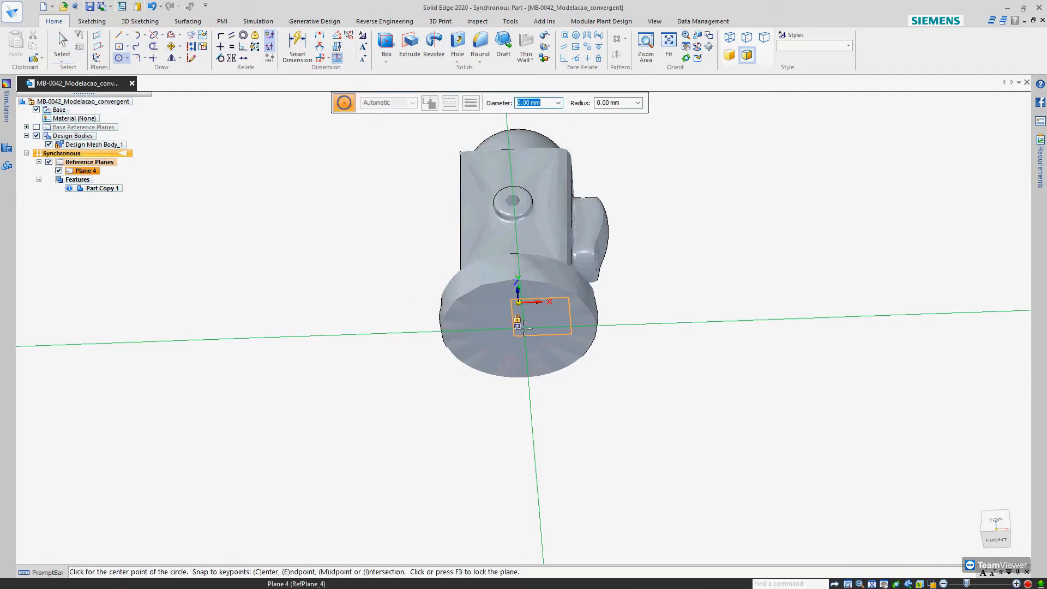
{"action": "left_click", "coordinate": [509, 329]}
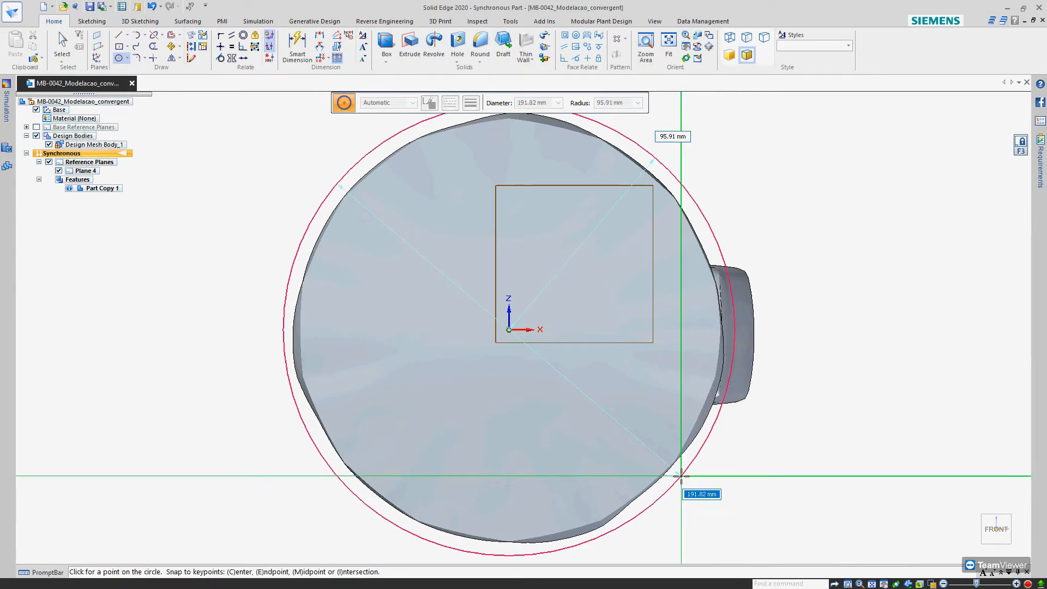
{"action": "type", "text": "190"}
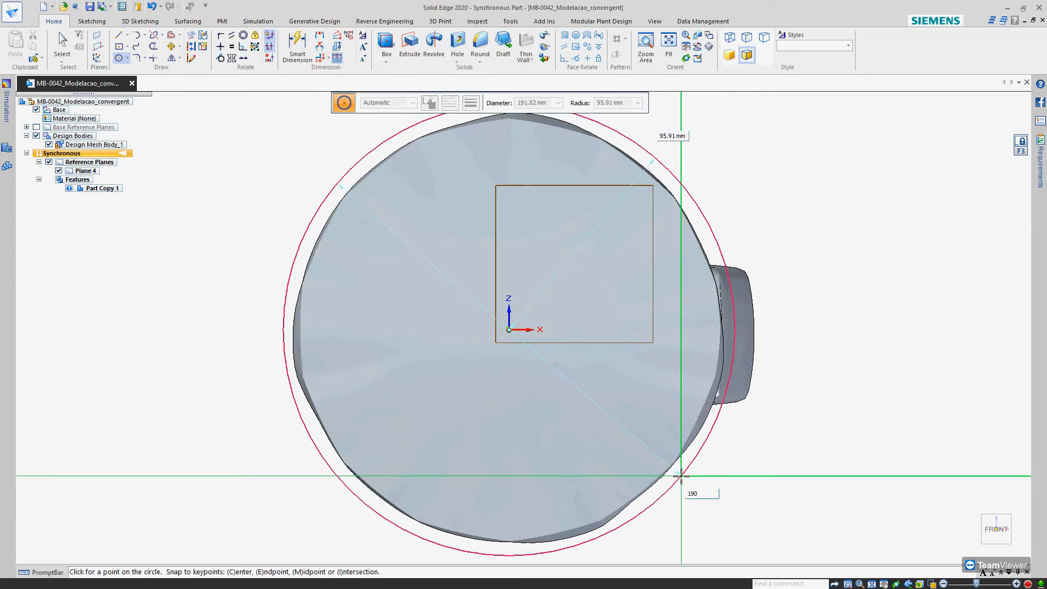
{"action": "key", "text": "Return"}
{"action": "key", "text": "Escape"}
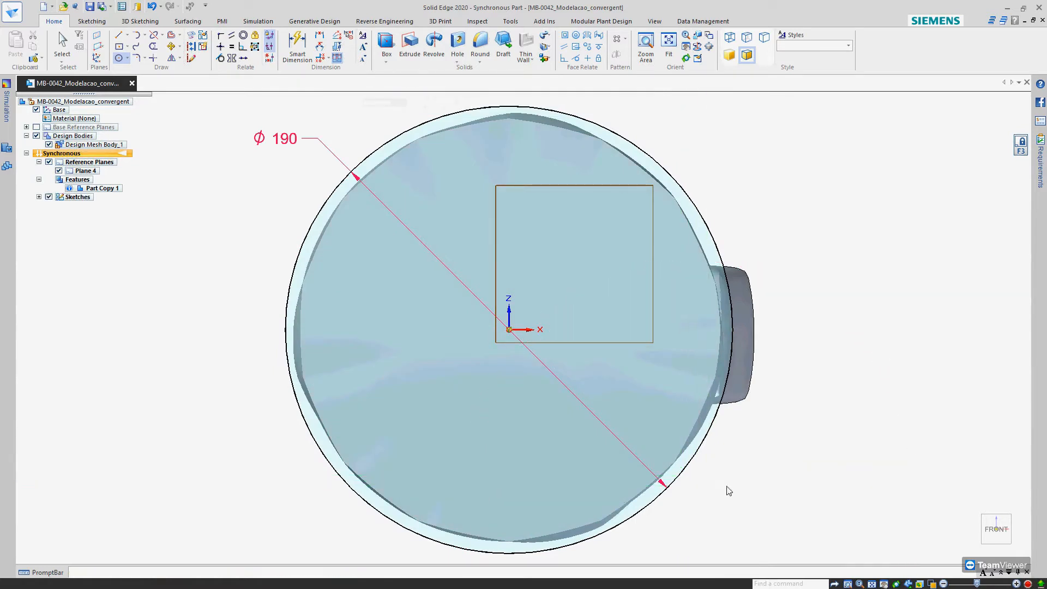
Extrude the 190 mm circle region 50 mm in the positive Y direction over the mesh base
{"action": "scroll", "coordinate": [731, 487], "scroll_direction": "down", "scroll_amount": 3}
{"action": "middle_click_drag", "start_coordinate": [732, 488], "coordinate": [682, 509]}
{"action": "left_click", "coordinate": [646, 445]}
{"action": "mouse_move", "coordinate": [647, 445]}
{"action": "middle_mouse_down"}
{"action": "mouse_move", "coordinate": [567, 456]}
{"action": "mouse_move", "coordinate": [491, 486]}
{"action": "mouse_move", "coordinate": [535, 491]}
{"action": "middle_mouse_up"}
{"action": "left_click", "coordinate": [534, 489]}
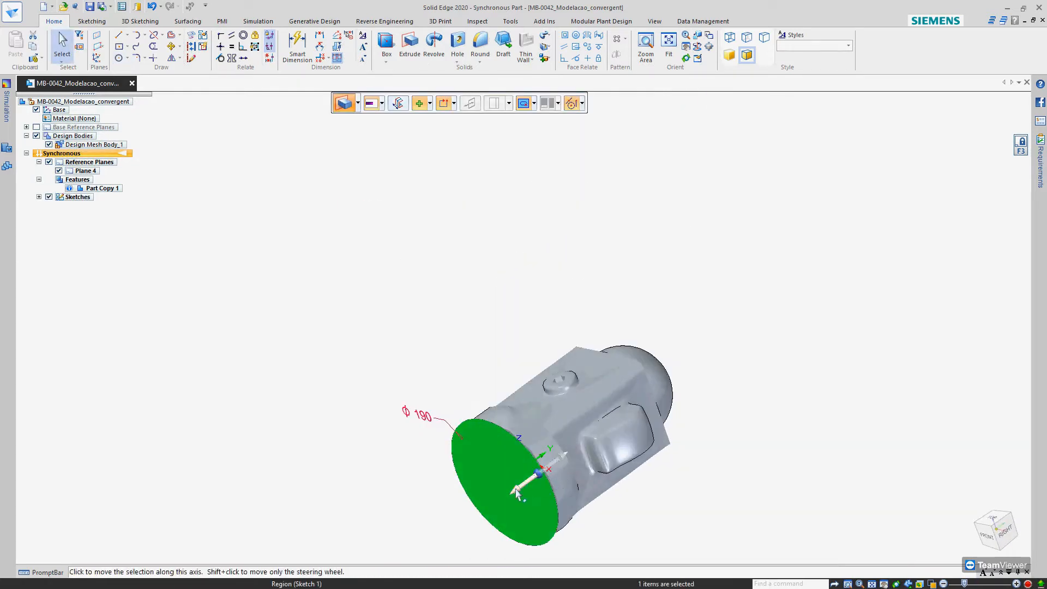
{"action": "left_click", "coordinate": [993, 518]}
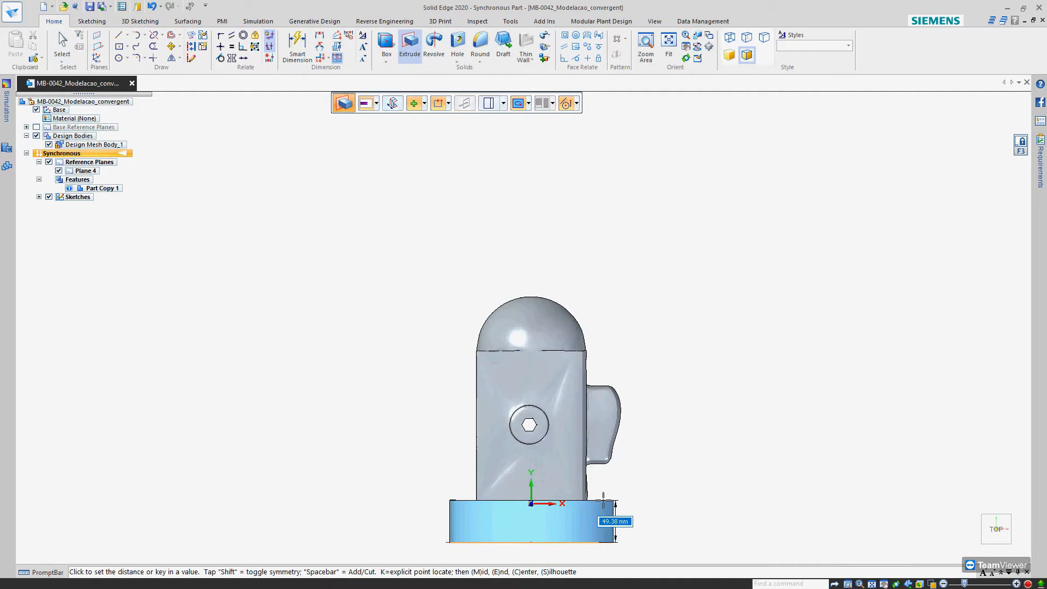
{"action": "type", "text": "50"}
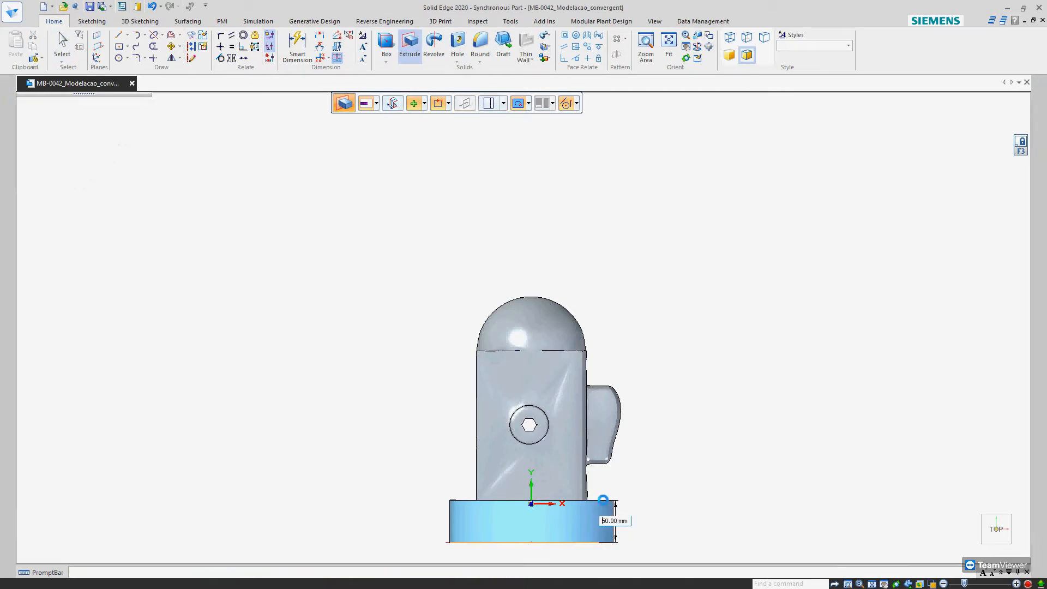
{"action": "key", "text": "Return"}
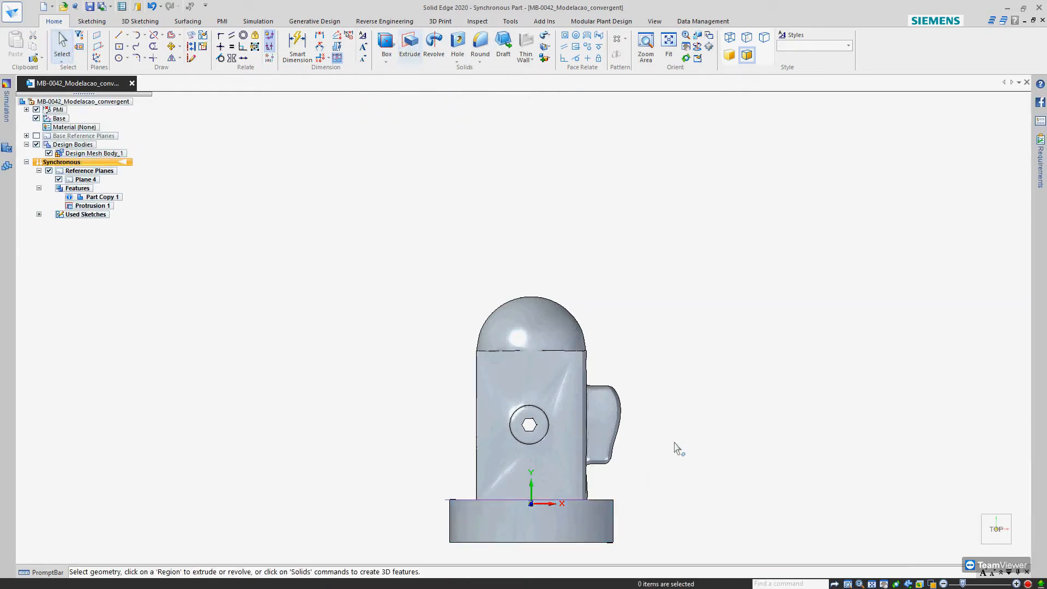
Examine the extruded base disc against the mesh body from several sides and squarely from below
{"action": "scroll", "coordinate": [645, 405], "scroll_direction": "down", "scroll_amount": 3}
{"action": "middle_click_drag", "start_coordinate": [648, 414], "coordinate": [685, 467]}
{"action": "middle_click_drag", "start_coordinate": [615, 490], "coordinate": [552, 240]}
{"action": "scroll", "coordinate": [535, 352], "scroll_direction": "up", "scroll_amount": 5}
{"action": "middle_click_drag", "start_coordinate": [554, 450], "coordinate": [647, 148]}
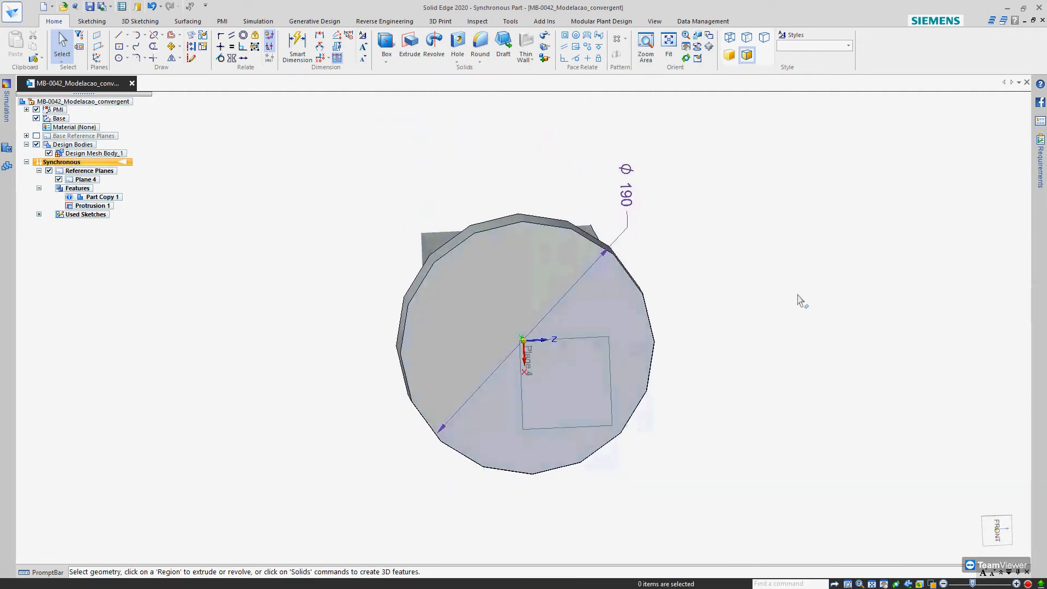
{"action": "left_click", "coordinate": [998, 538]}
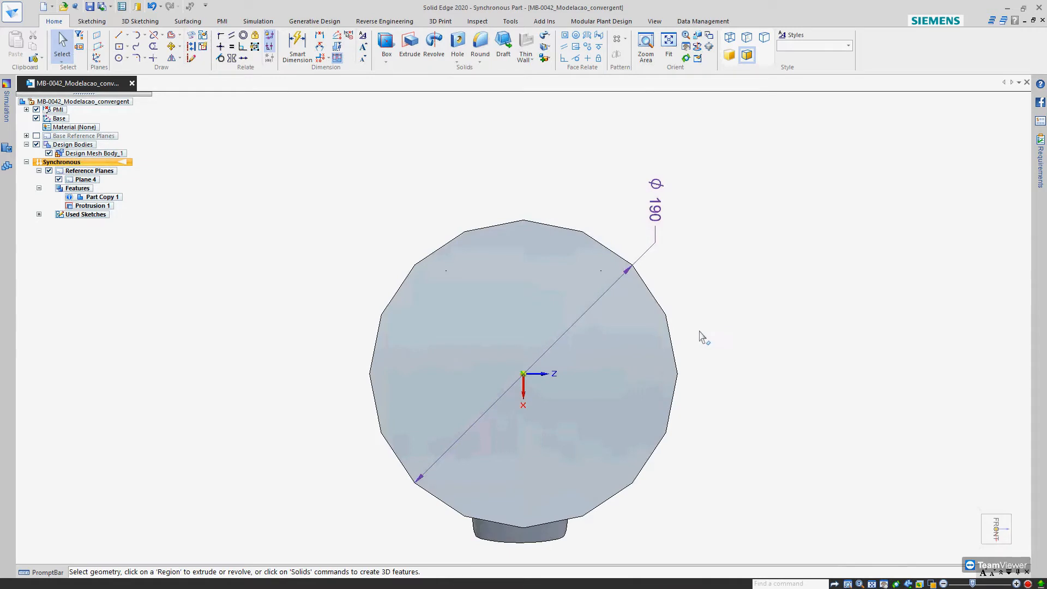
{"action": "middle_click_drag", "start_coordinate": [709, 300], "coordinate": [601, 206]}
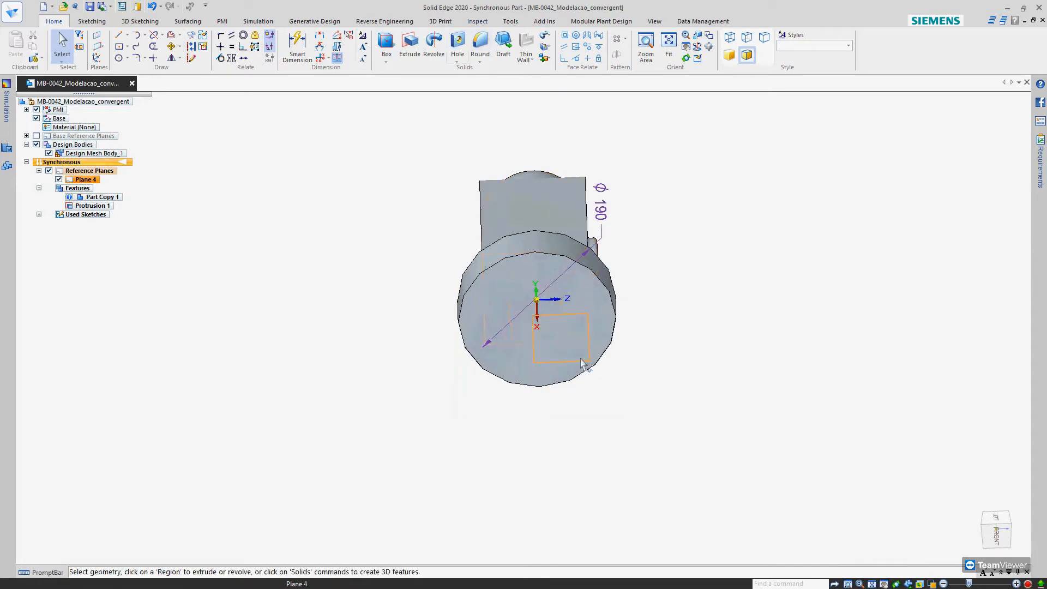
{"action": "left_click", "coordinate": [457, 45]}
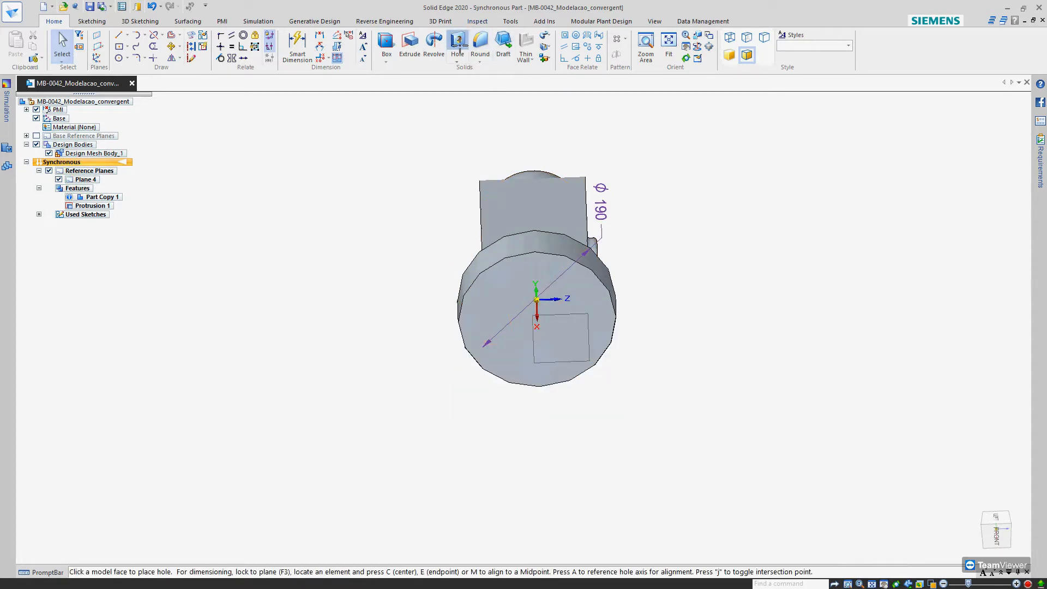
{"action": "left_click", "coordinate": [574, 350]}
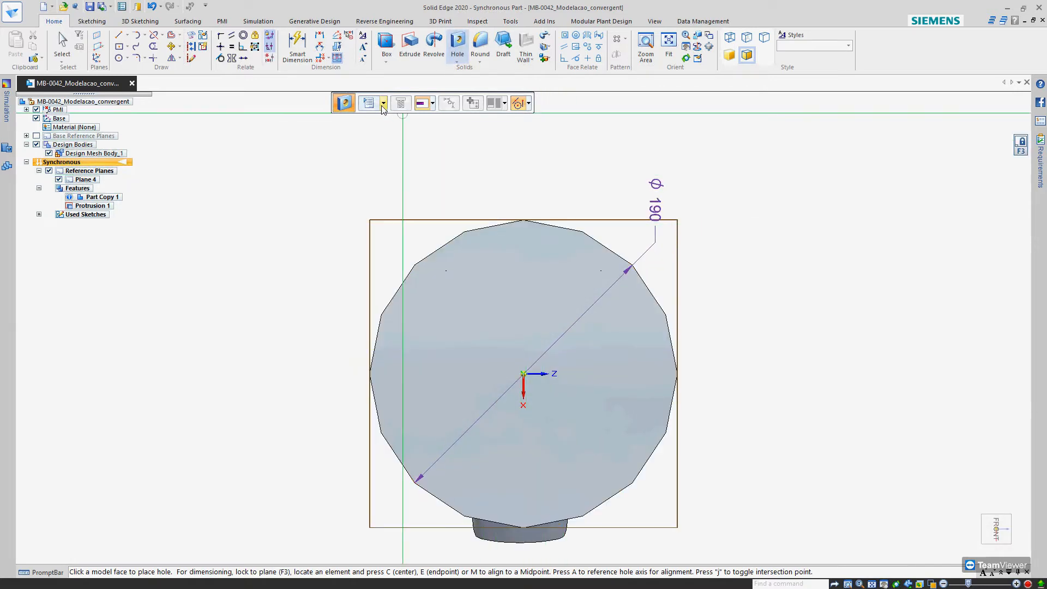
{"action": "left_click", "coordinate": [383, 104]}
{"action": "left_click", "coordinate": [388, 157]}
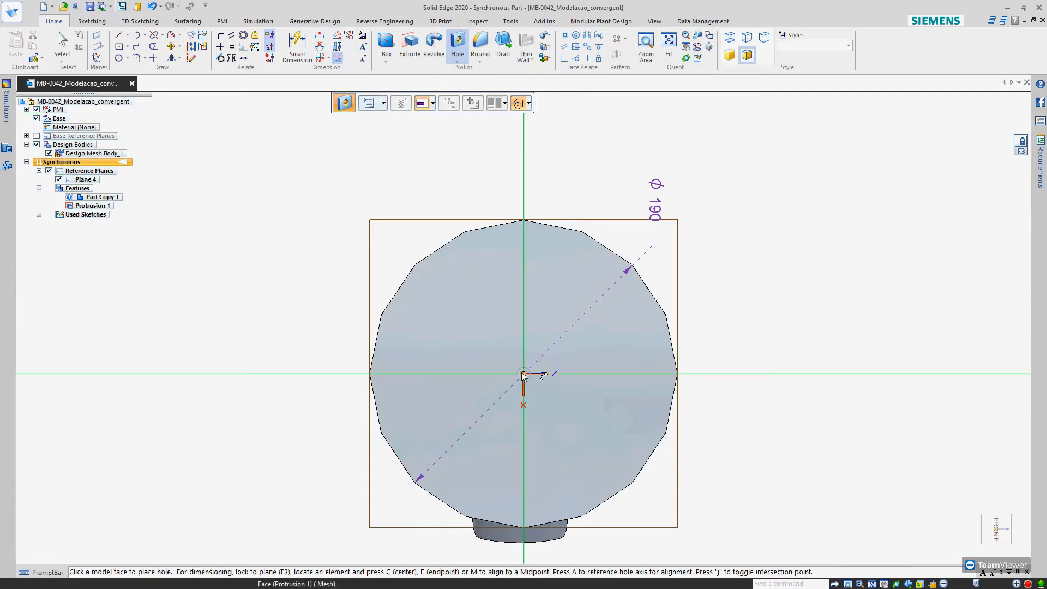
{"action": "middle_click_drag", "start_coordinate": [537, 381], "coordinate": [507, 421]}
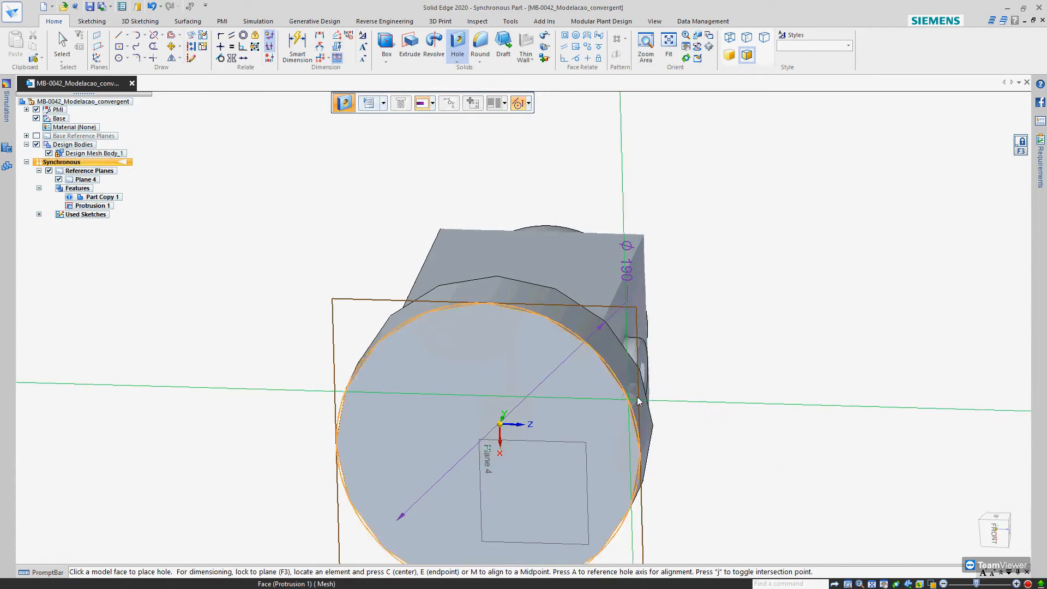
{"action": "key", "text": "F3"}
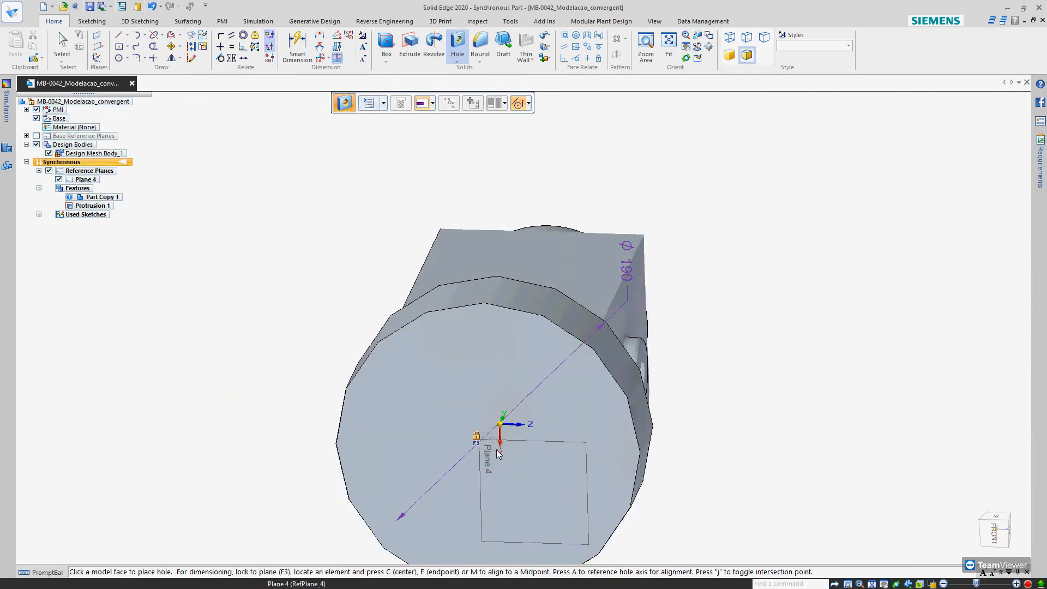
{"action": "scroll", "coordinate": [502, 455], "scroll_direction": "down", "scroll_amount": 3}
{"action": "middle_click_drag", "start_coordinate": [501, 455], "coordinate": [459, 471]}
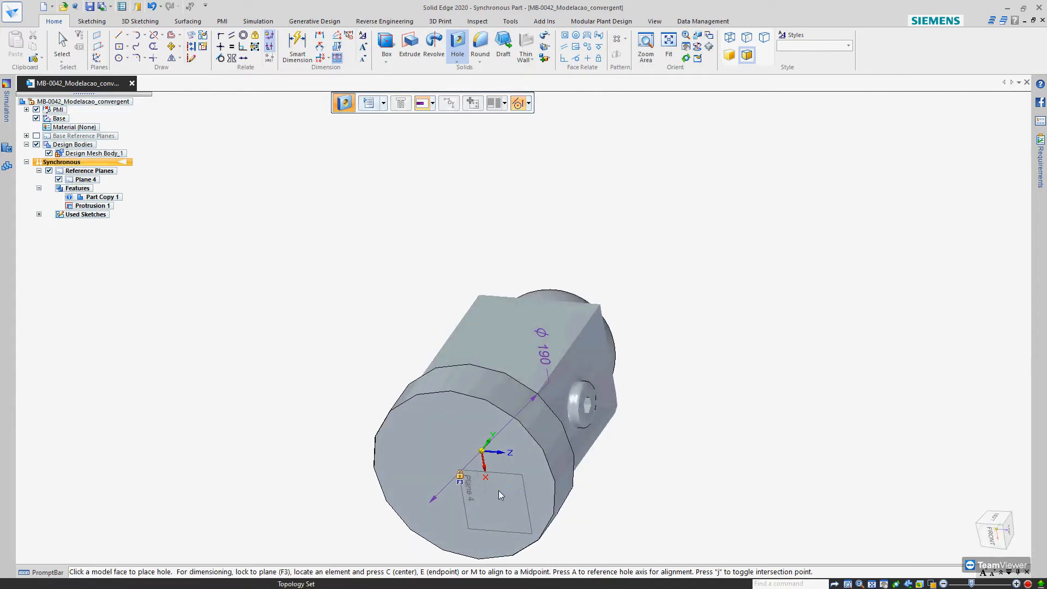
{"action": "key", "text": "Escape"}
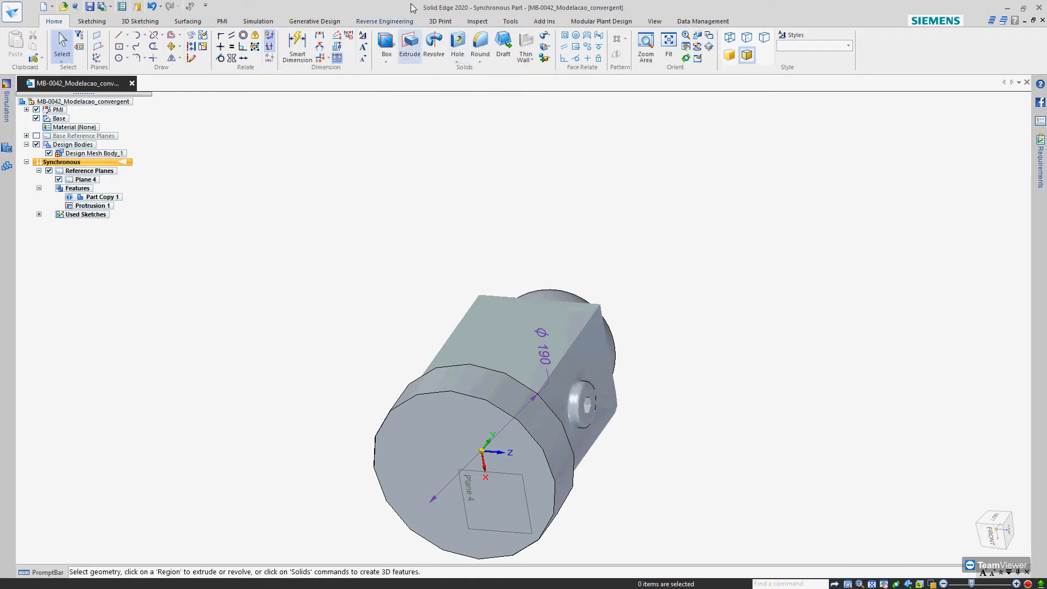
Try placing a hole with the current settings on the underside of the base disc near its rim
{"action": "left_click", "coordinate": [458, 44]}
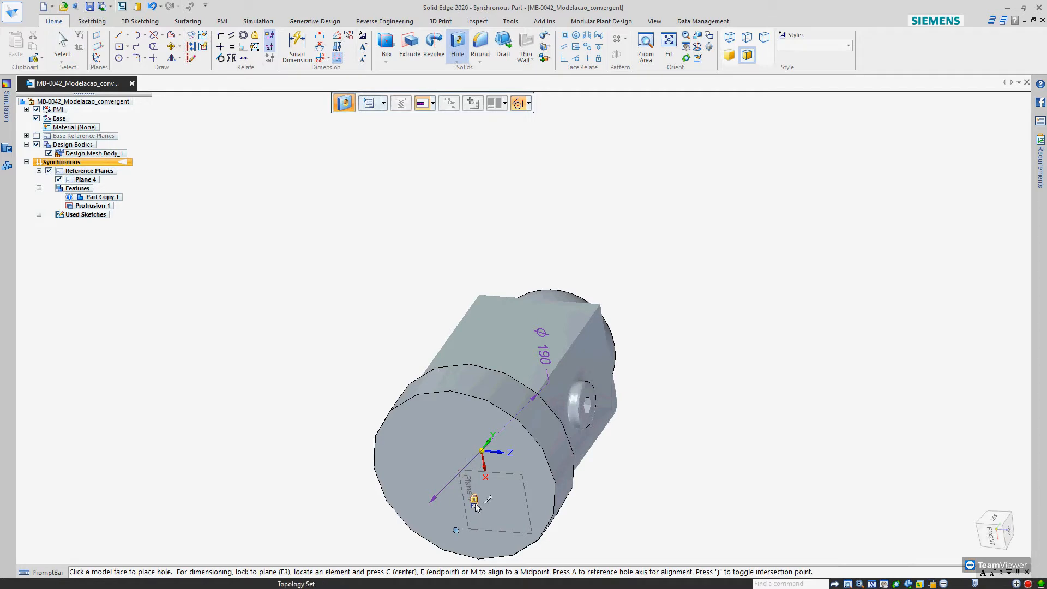
{"action": "left_click", "coordinate": [459, 471]}
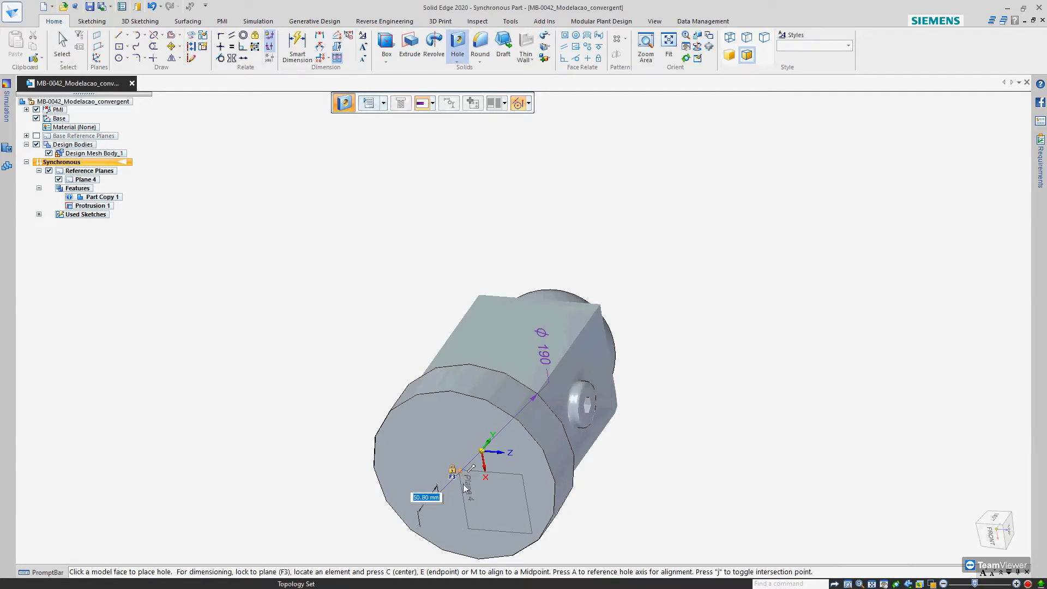
{"action": "key", "text": "Escape"}
{"action": "left_click", "coordinate": [387, 463]}
{"action": "middle_click_drag", "start_coordinate": [392, 416], "coordinate": [405, 389]}
{"action": "scroll", "coordinate": [405, 390], "scroll_direction": "down", "scroll_amount": 6}
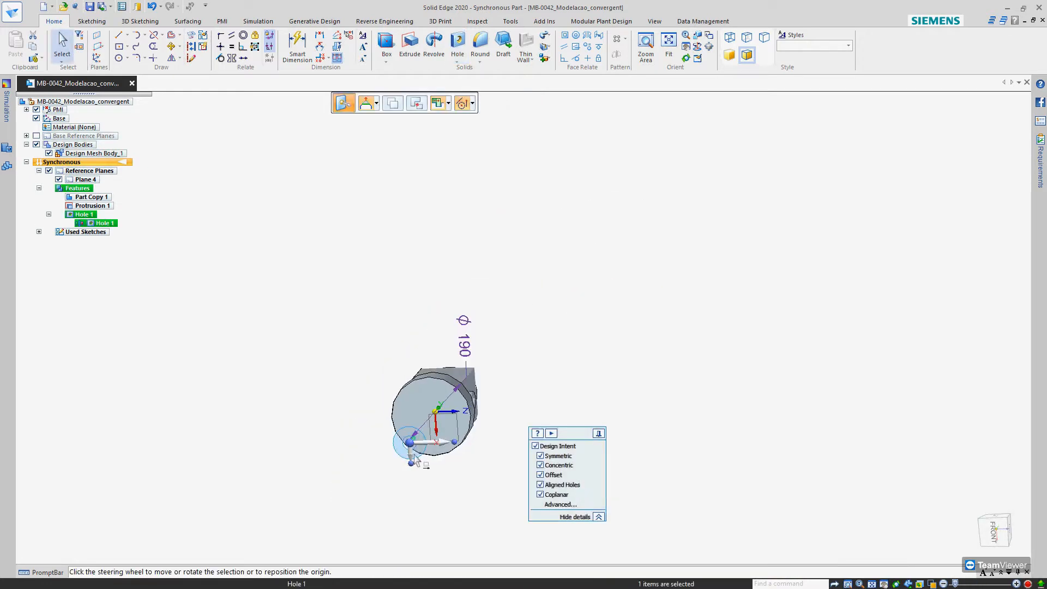
{"action": "scroll", "coordinate": [484, 499], "scroll_direction": "up", "scroll_amount": 3}
{"action": "left_click", "coordinate": [993, 529]}
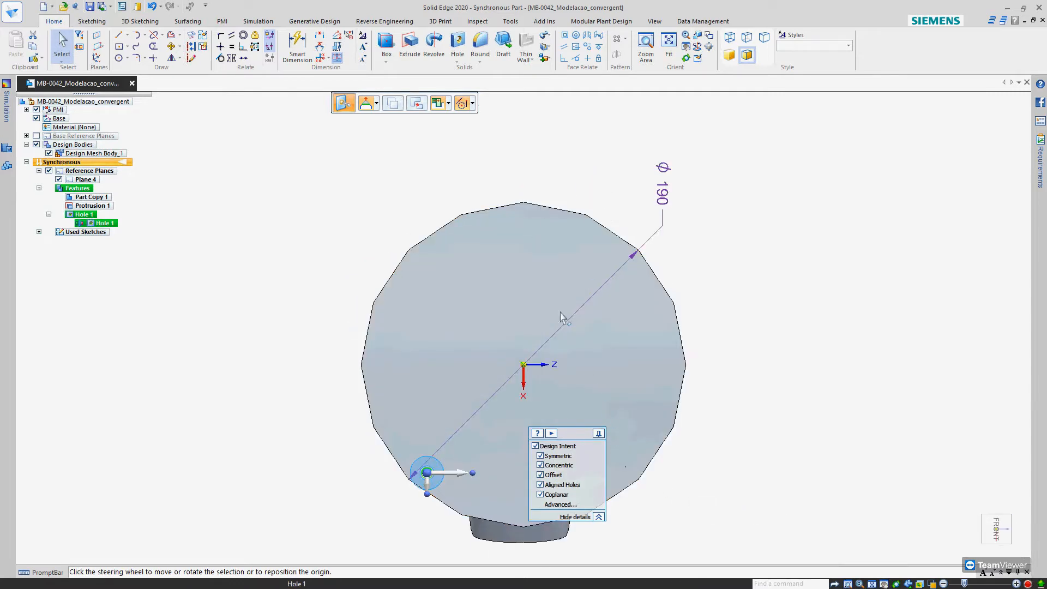
{"action": "key", "text": "Escape"}
Inspect the trial hole near the rim of the base disc up close and undo it
{"action": "middle_click_drag", "start_coordinate": [434, 483], "coordinate": [474, 391]}
{"action": "scroll", "coordinate": [487, 391], "scroll_direction": "up", "scroll_amount": 3}
{"action": "left_click", "coordinate": [486, 388]}
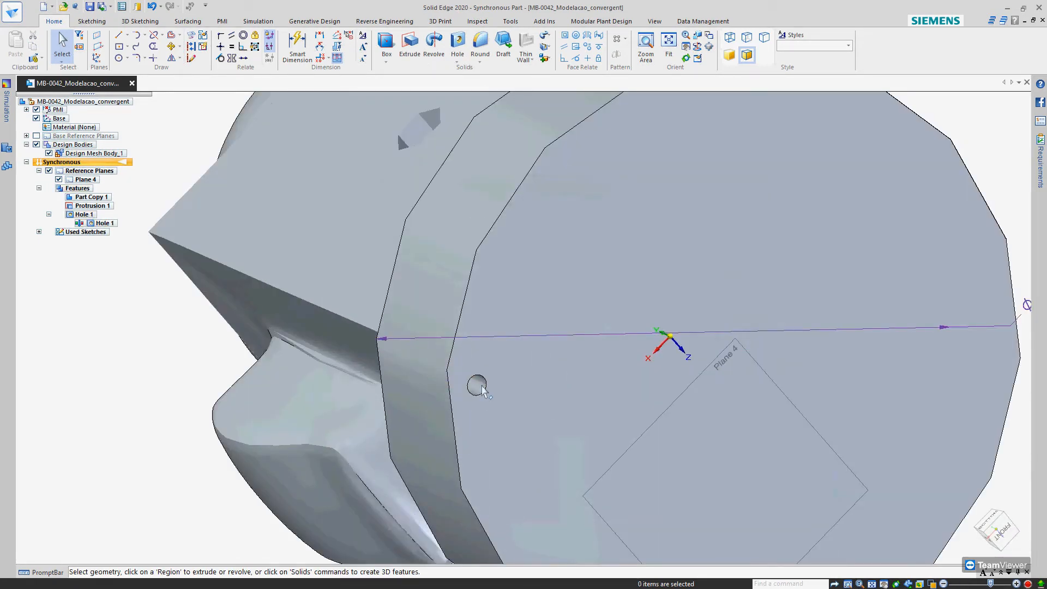
{"action": "middle_click_drag", "start_coordinate": [446, 427], "coordinate": [486, 383]}
{"action": "scroll", "coordinate": [456, 438], "scroll_direction": "up", "scroll_amount": 3}
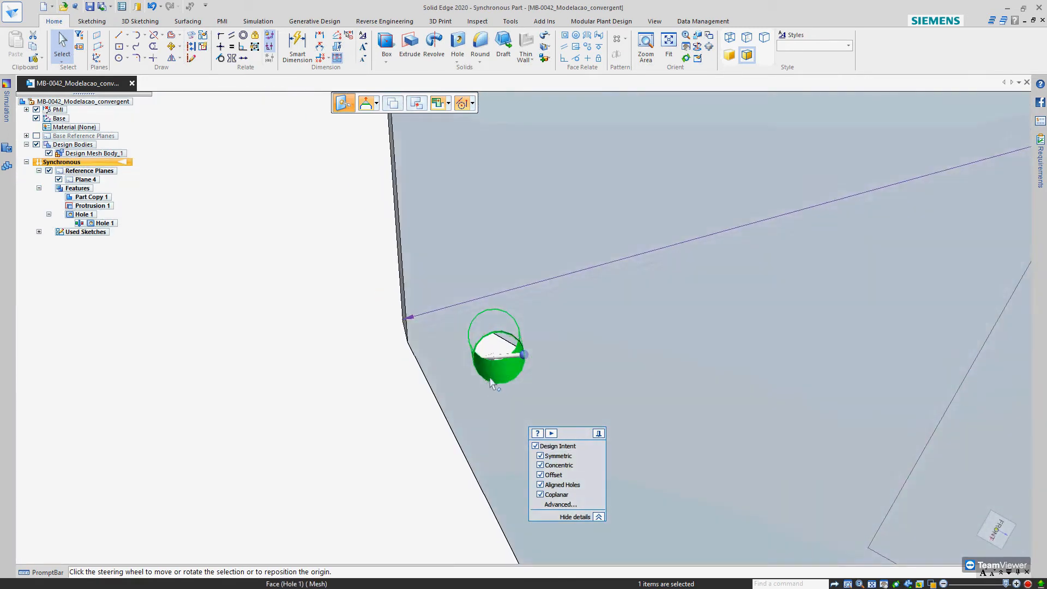
{"action": "scroll", "coordinate": [486, 382], "scroll_direction": "down", "scroll_amount": 2}
{"action": "key", "text": "Escape"}
{"action": "scroll", "coordinate": [485, 383], "scroll_direction": "down", "scroll_amount": 3}
{"action": "middle_click_drag", "start_coordinate": [478, 383], "coordinate": [544, 388]}
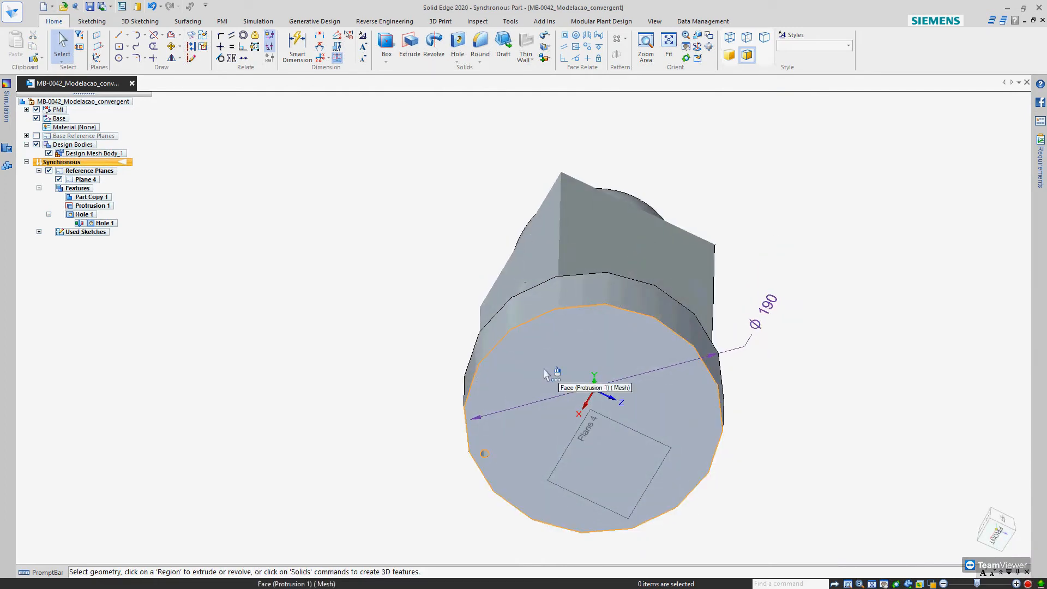
{"action": "key", "text": "ctrl+z"}
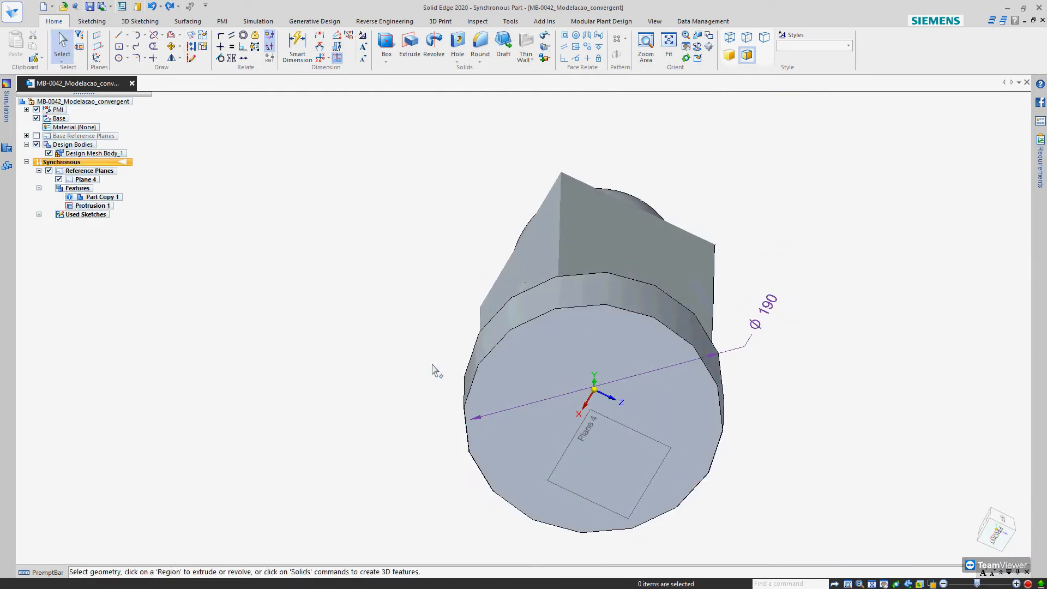
Configure a simple hole using the mm standard with a 30 mm diameter
{"action": "left_click", "coordinate": [459, 49]}
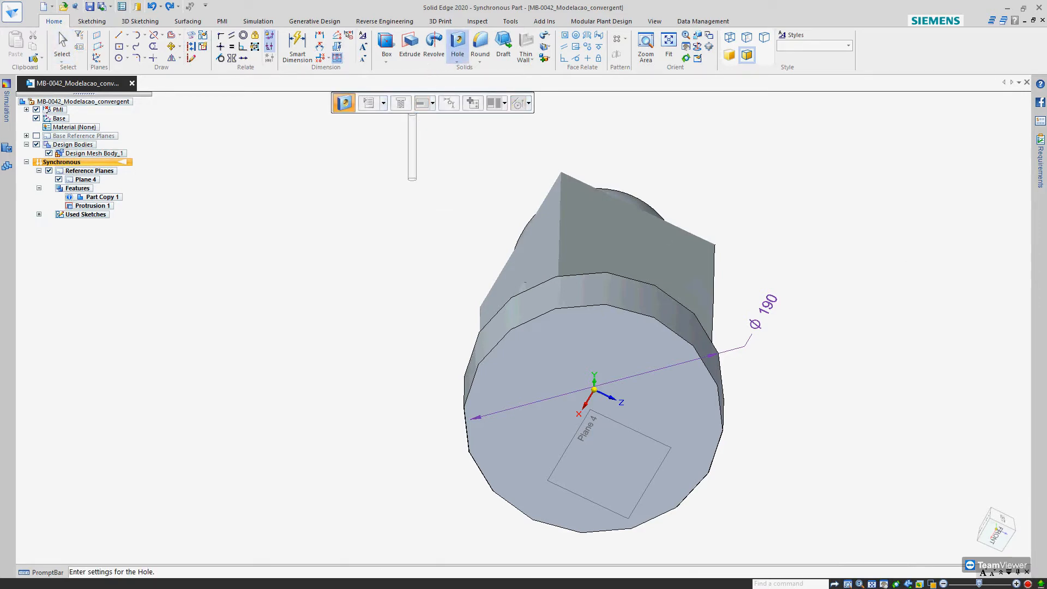
{"action": "left_click", "coordinate": [344, 103]}
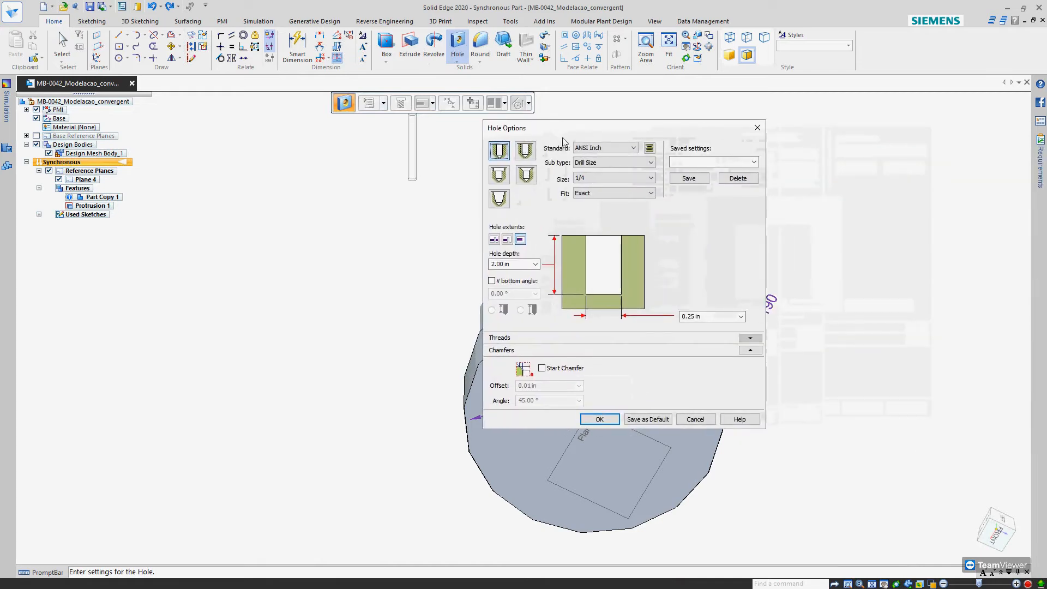
{"action": "left_click", "coordinate": [608, 148]}
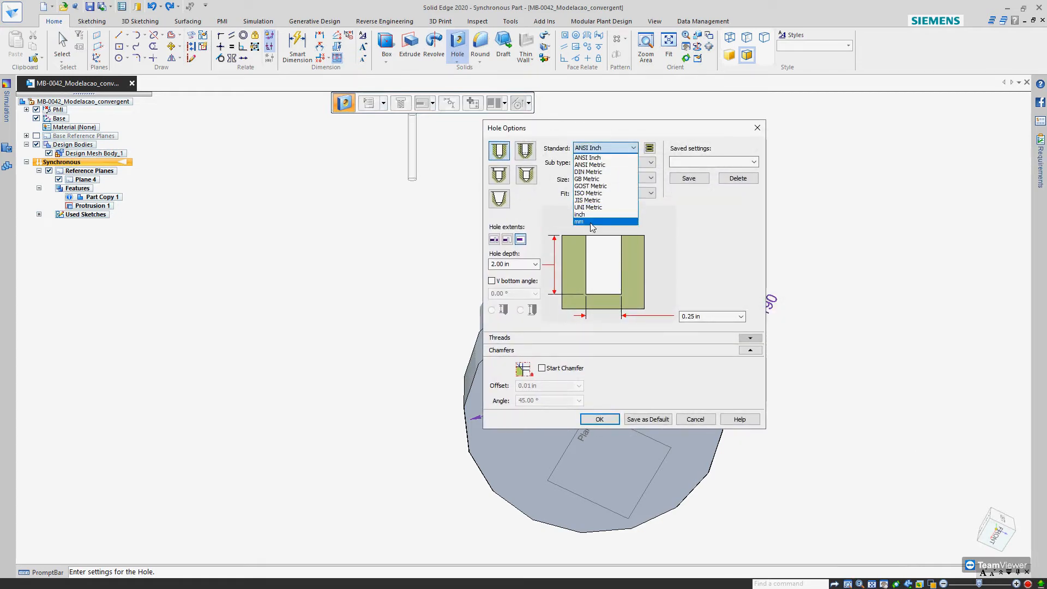
{"action": "left_click", "coordinate": [579, 221]}
{"action": "left_click", "coordinate": [693, 316]}
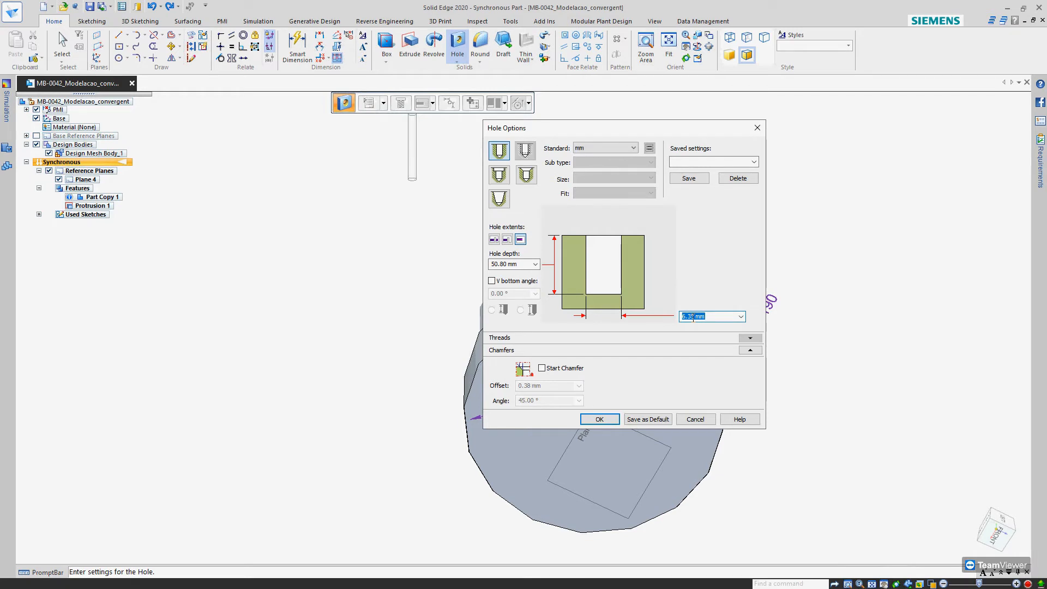
{"action": "type", "text": "20"}
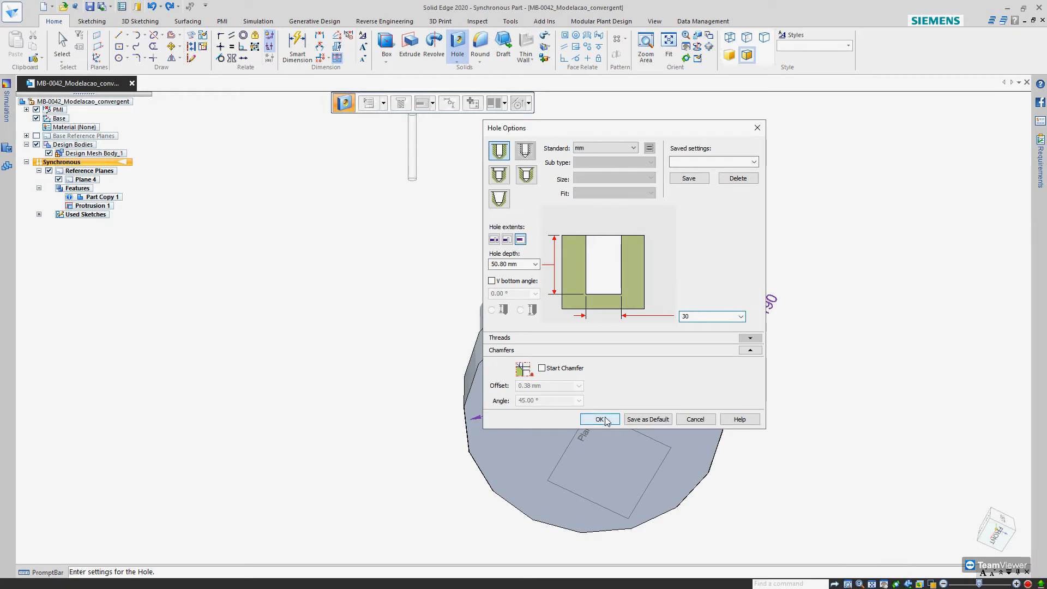
{"action": "left_click", "coordinate": [604, 421]}
Place the hole near the centre of the base disc's underside, with placement locked to that face's plane
{"action": "middle_click_drag", "start_coordinate": [567, 440], "coordinate": [532, 436]}
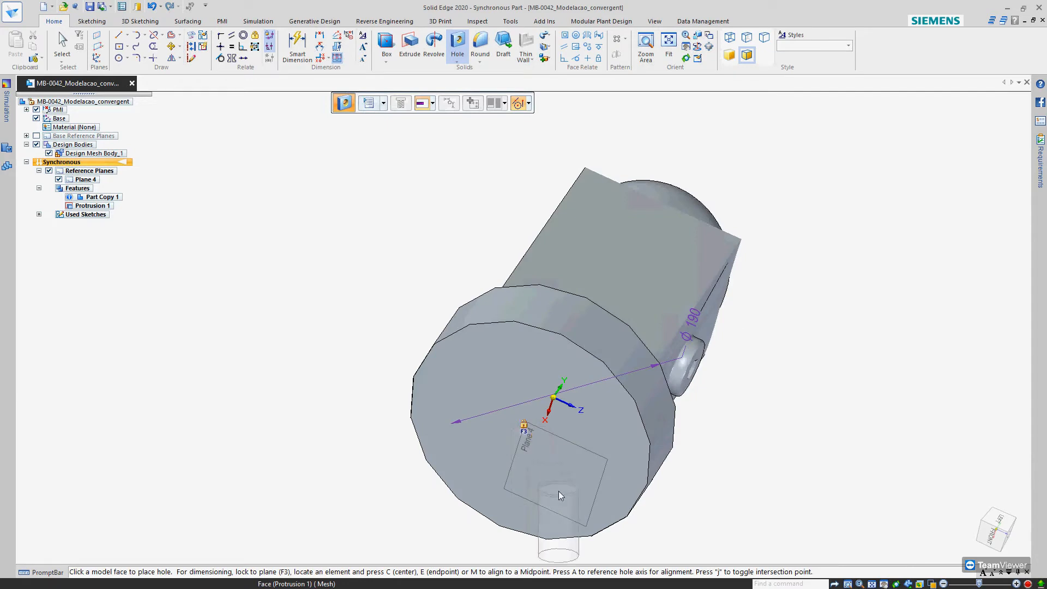
{"action": "key", "text": "F3"}
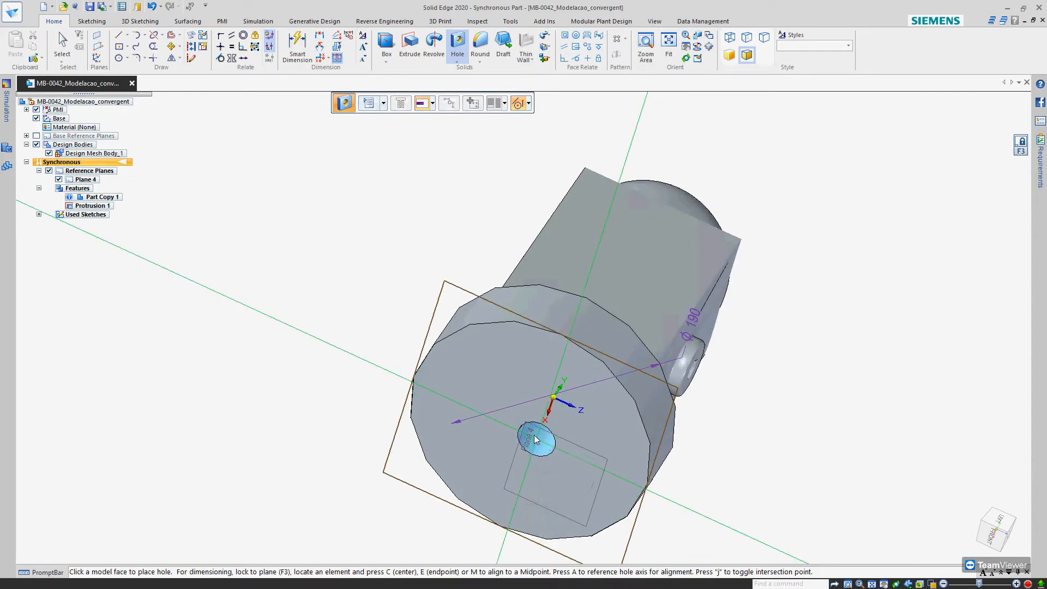
{"action": "left_click", "coordinate": [554, 401]}
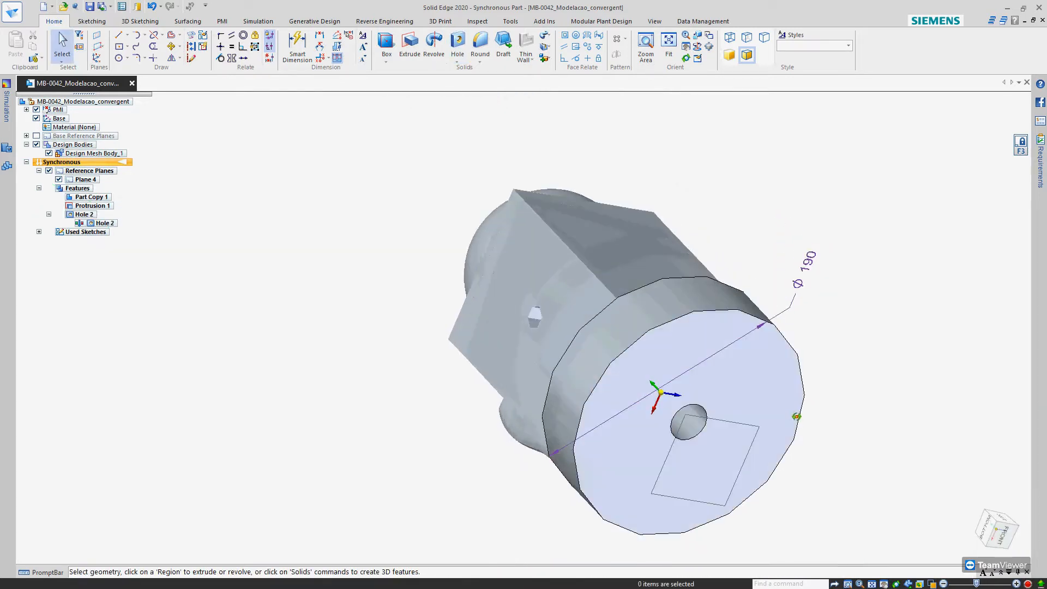
{"action": "middle_click_drag", "start_coordinate": [795, 416], "coordinate": [737, 394]}
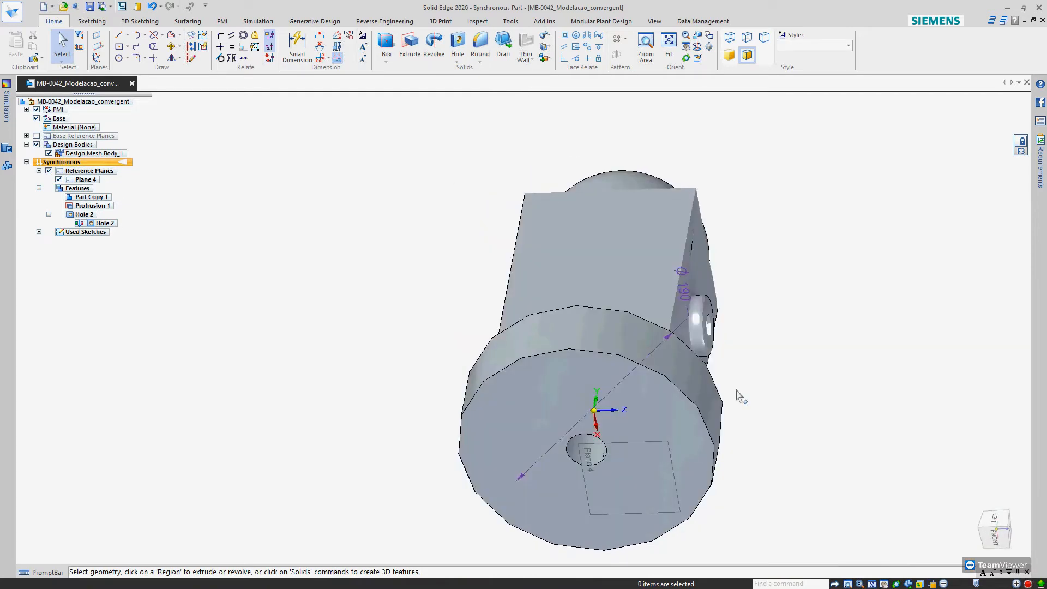
Round the outer edge of the base disc's underside with a 15 mm radius
{"action": "left_click", "coordinate": [483, 44]}
{"action": "left_click", "coordinate": [604, 357]}
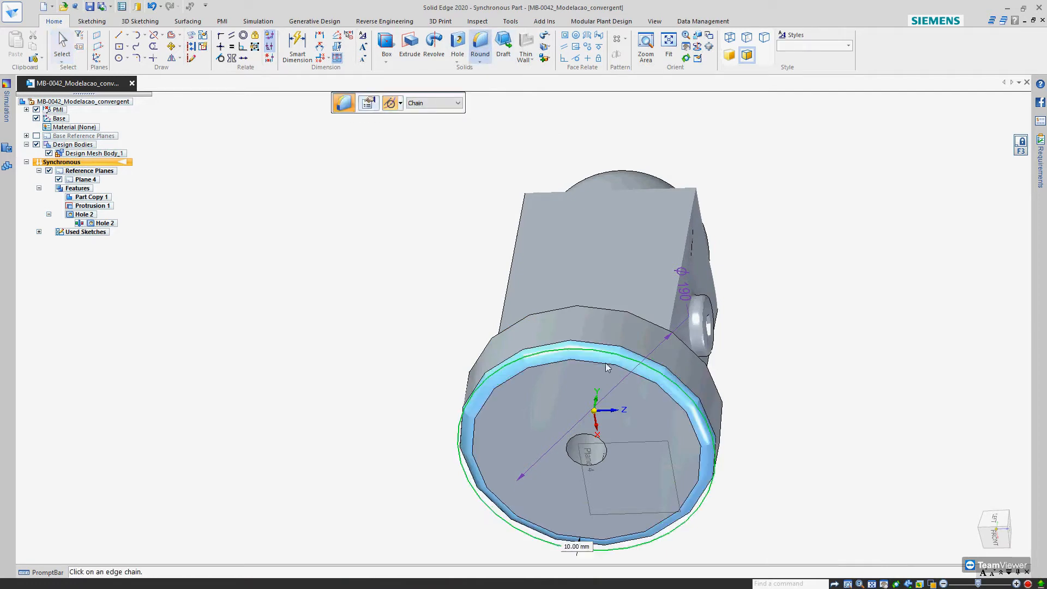
{"action": "key", "text": "Return"}
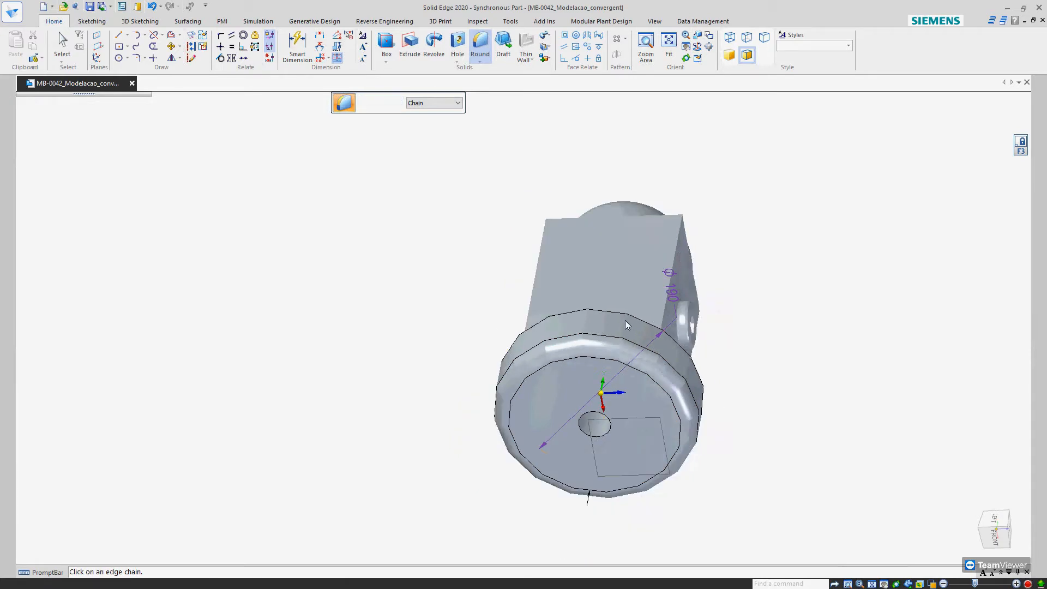
Round the base disc's upper outer edge chain, trying 15 mm and settling on a 1 mm radius
{"action": "left_click", "coordinate": [616, 311]}
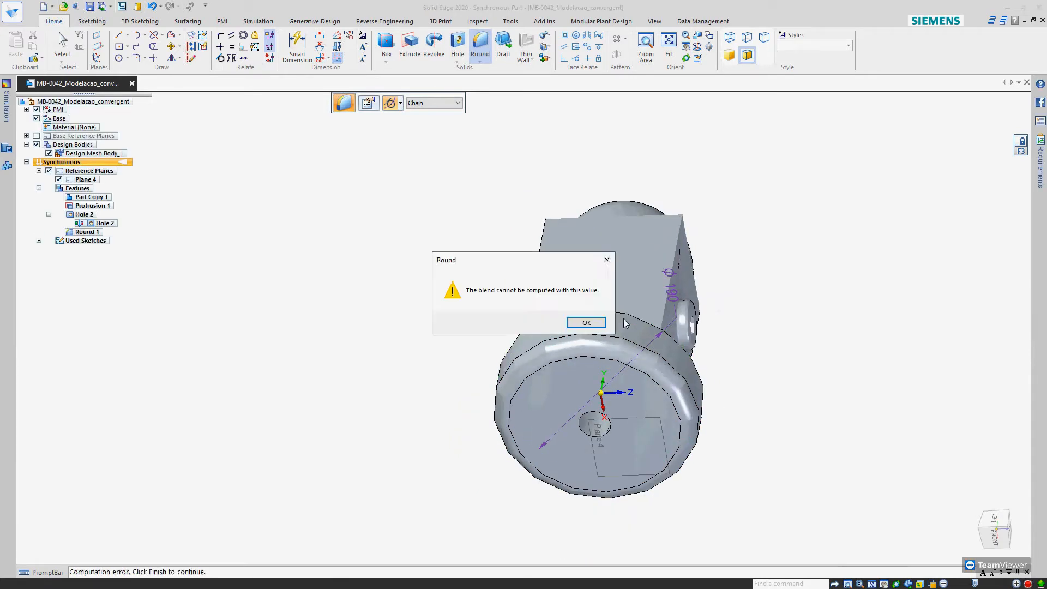
{"action": "key", "text": "Return"}
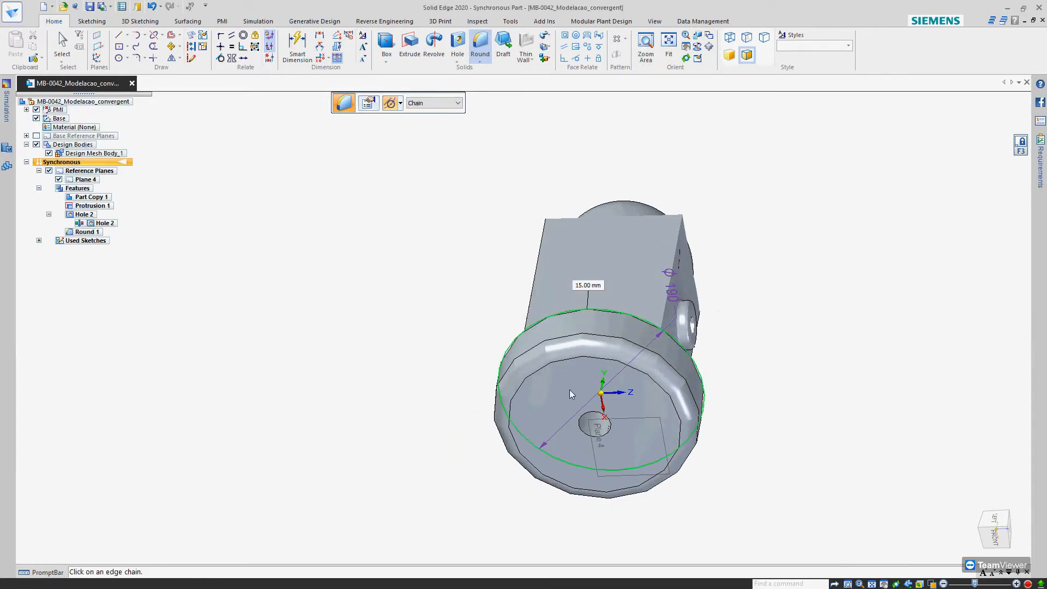
{"action": "middle_click_drag", "start_coordinate": [569, 389], "coordinate": [574, 370]}
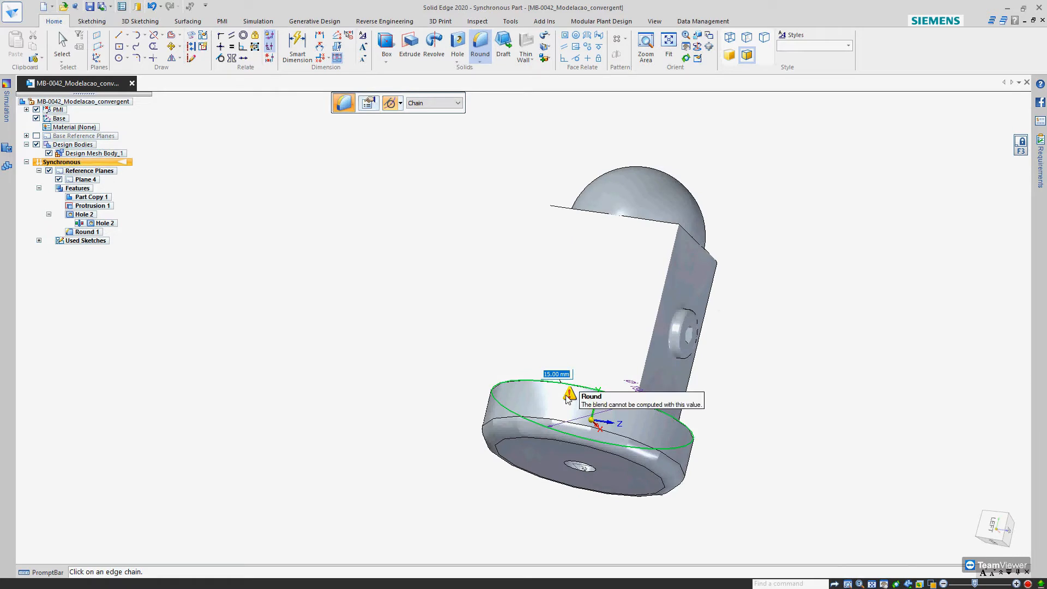
{"action": "type", "text": "1"}
{"action": "key", "text": "Return"}
{"action": "middle_click_drag", "start_coordinate": [489, 399], "coordinate": [515, 440]}
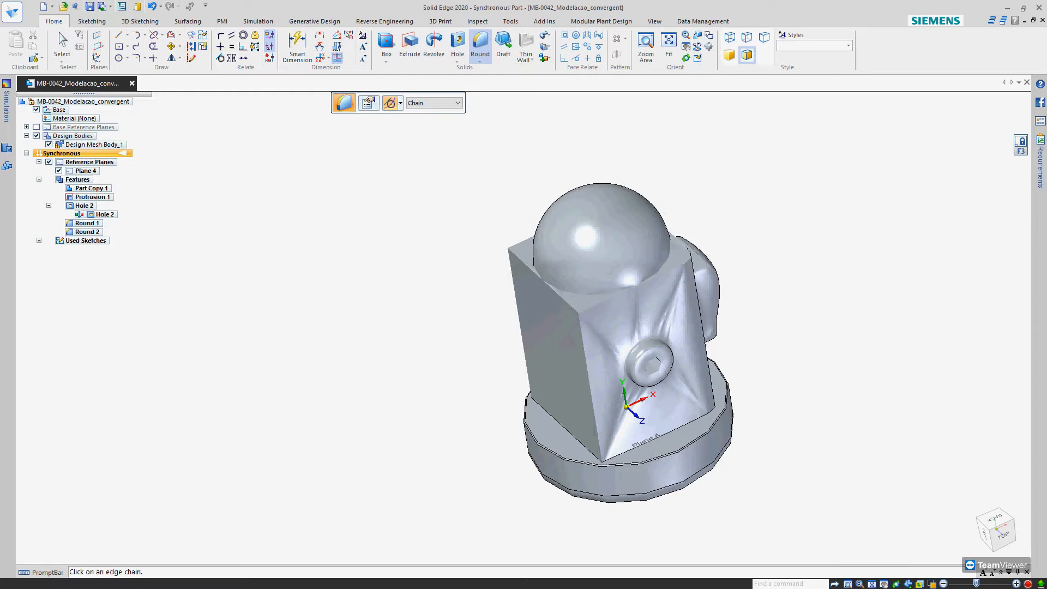
Examine the modified body from above and below, viewing its facets in wireframe before restoring the shaded display with edges
{"action": "middle_click_drag", "start_coordinate": [784, 436], "coordinate": [820, 409]}
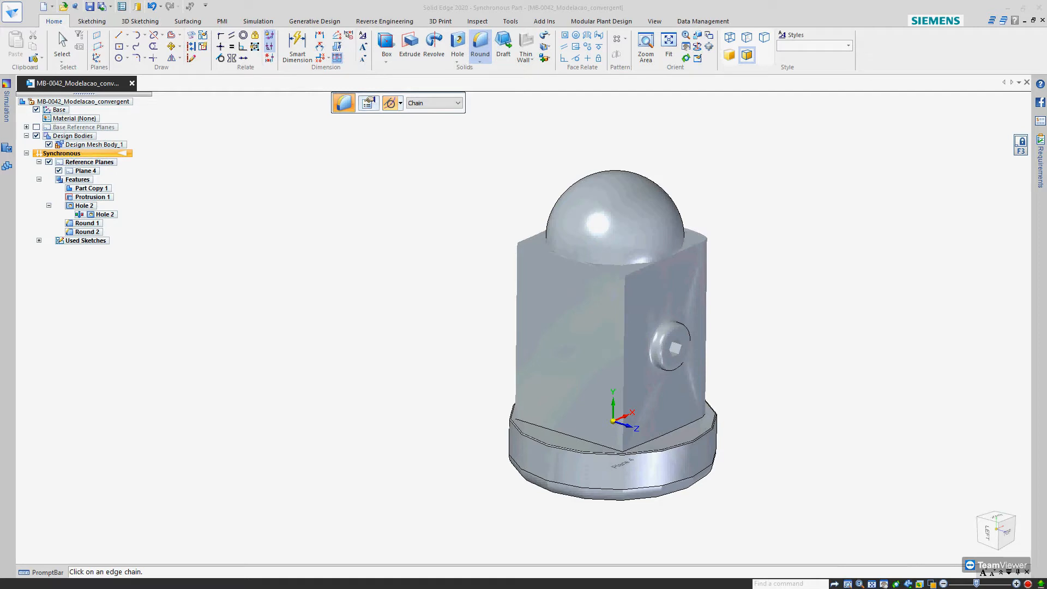
{"action": "middle_click_drag", "start_coordinate": [584, 335], "coordinate": [577, 355]}
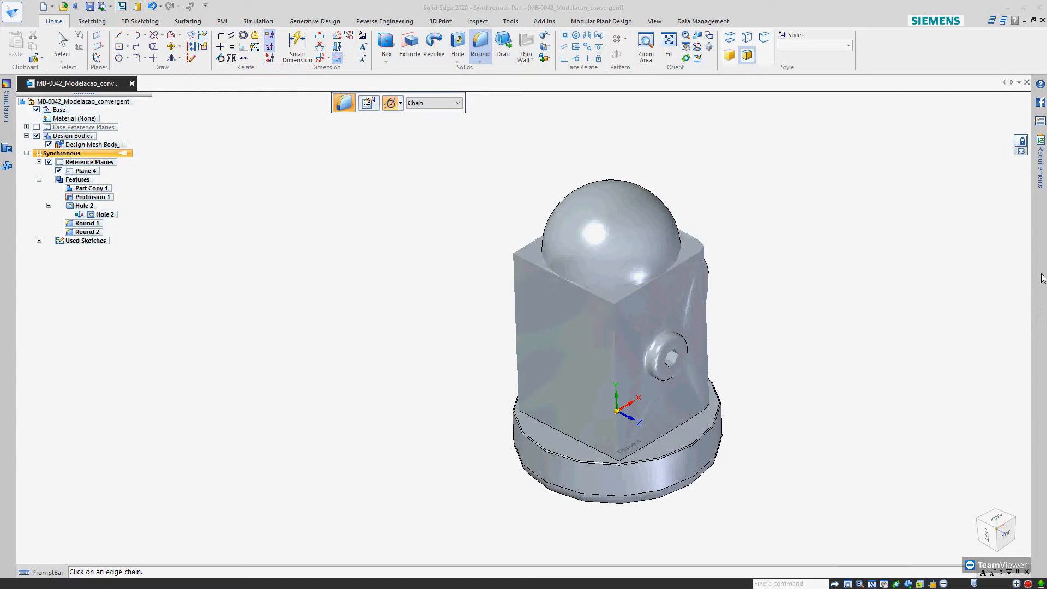
{"action": "middle_click_drag", "start_coordinate": [708, 315], "coordinate": [704, 150]}
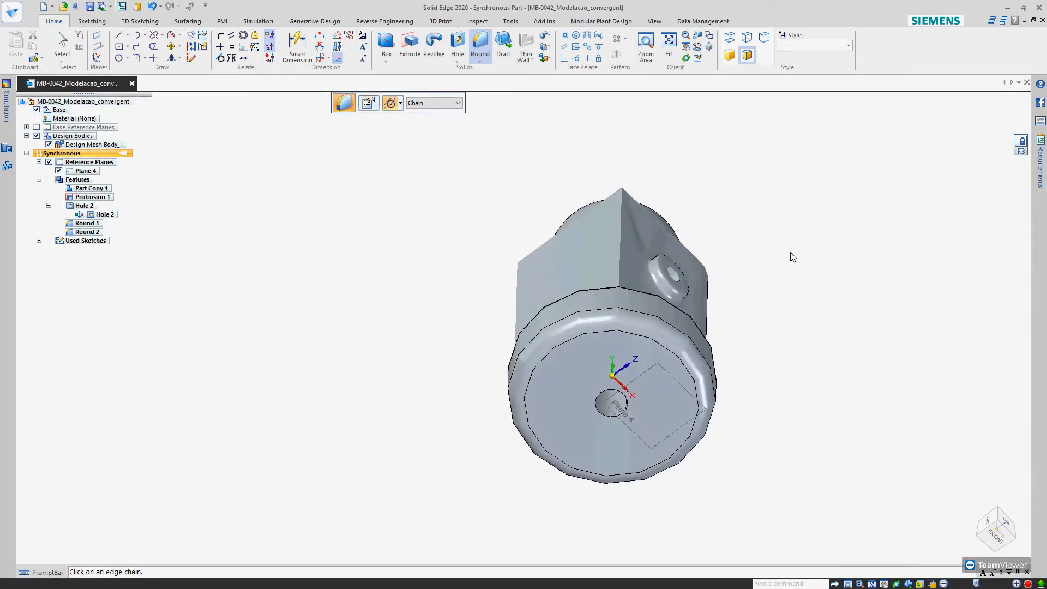
{"action": "middle_click_drag", "start_coordinate": [648, 274], "coordinate": [435, 264]}
{"action": "key", "text": "Escape"}
{"action": "middle_click_drag", "start_coordinate": [463, 223], "coordinate": [543, 295]}
{"action": "left_click", "coordinate": [730, 37]}
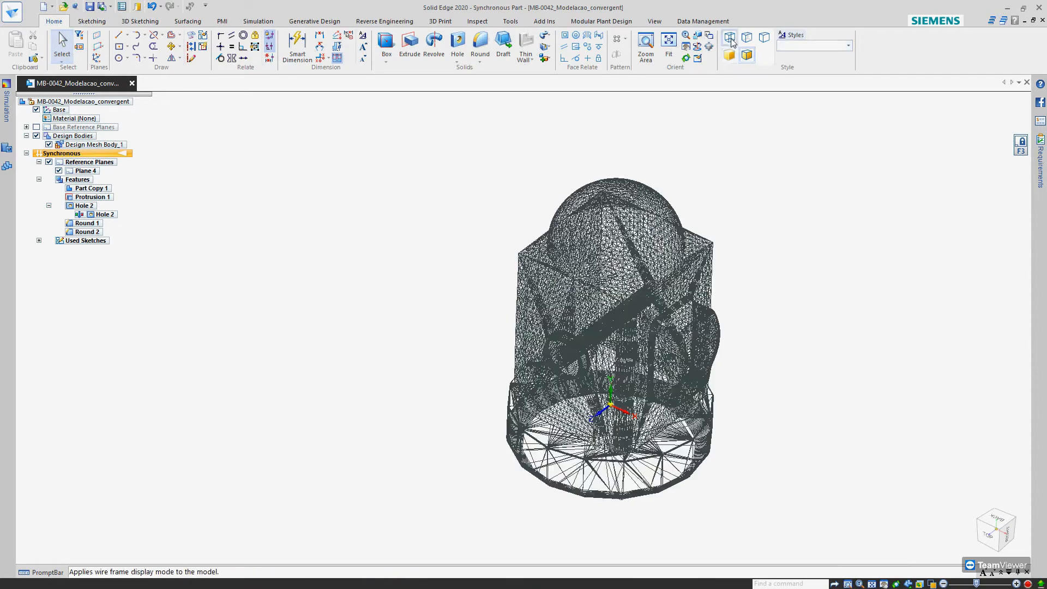
{"action": "middle_click_drag", "start_coordinate": [709, 142], "coordinate": [772, 303]}
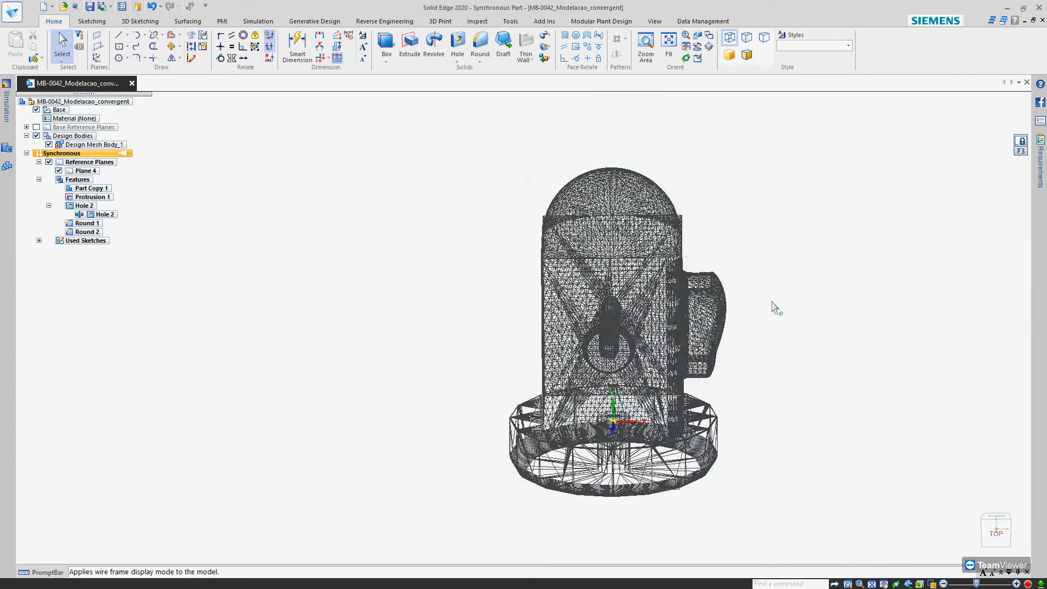
{"action": "left_click", "coordinate": [746, 54]}
{"action": "middle_click_drag", "start_coordinate": [720, 452], "coordinate": [726, 517]}
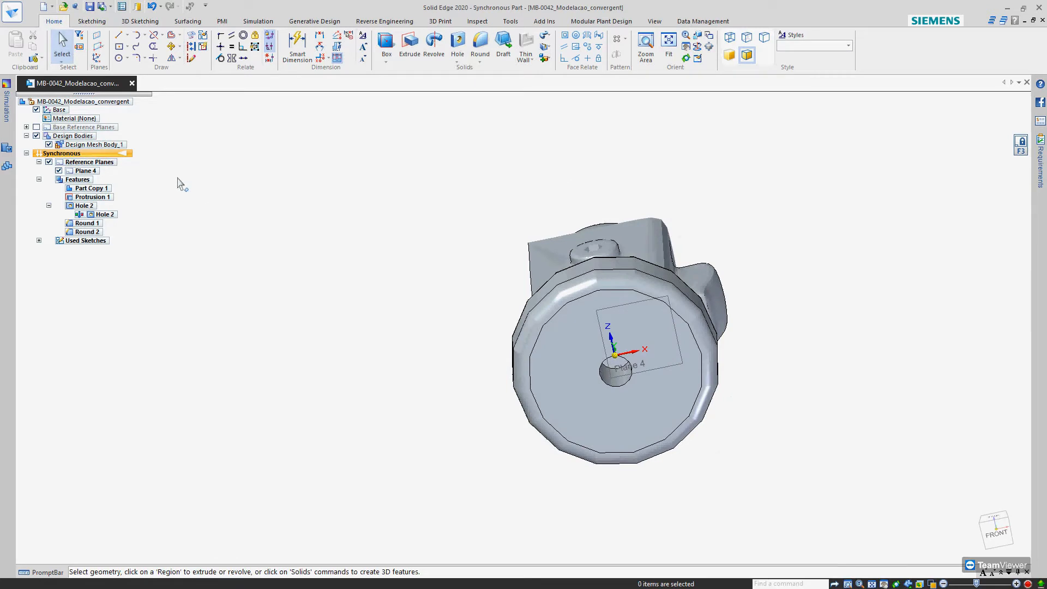
Hide the synchronous reference planes and close the MB-0042_Modelacao_convergent document
{"action": "left_click", "coordinate": [48, 162]}
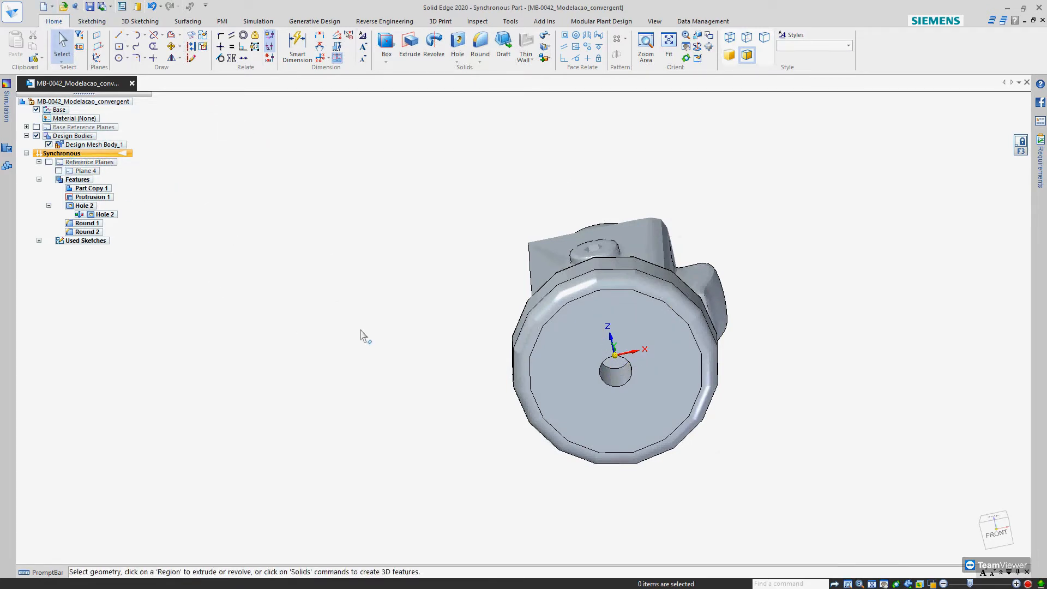
{"action": "middle_click_drag", "start_coordinate": [601, 351], "coordinate": [541, 495]}
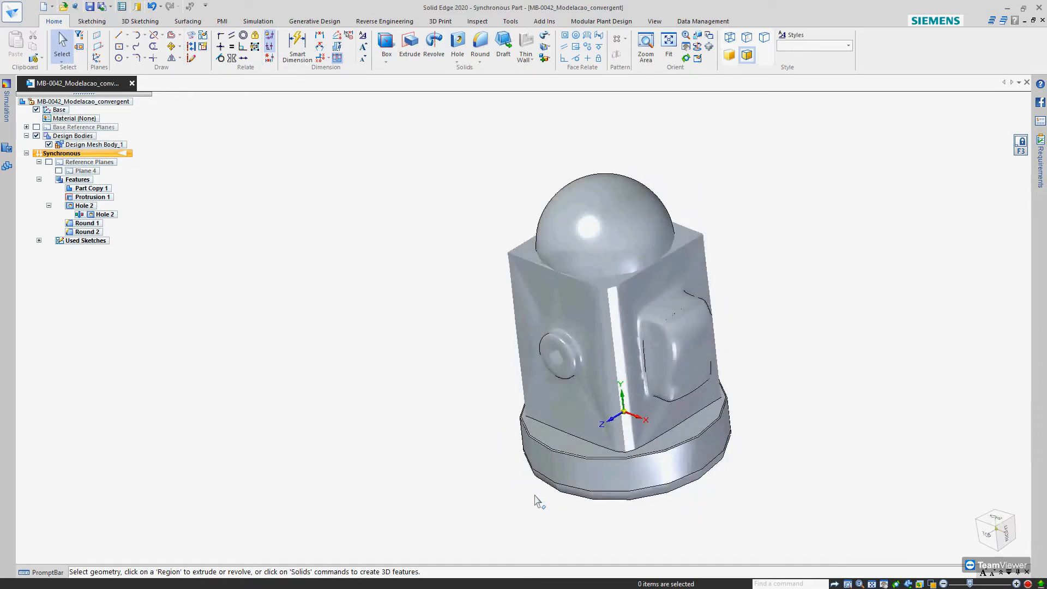
{"action": "mouse_move", "coordinate": [513, 449]}
{"action": "middle_mouse_down"}
{"action": "mouse_move", "coordinate": [459, 424]}
{"action": "mouse_move", "coordinate": [414, 354]}
{"action": "middle_mouse_up"}
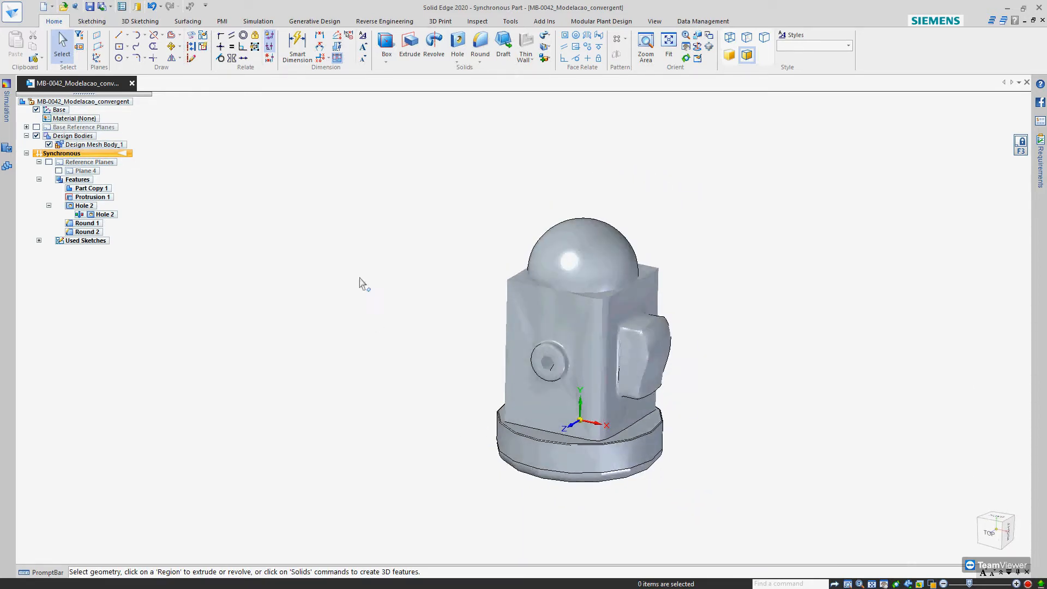
{"action": "left_click", "coordinate": [132, 83]}
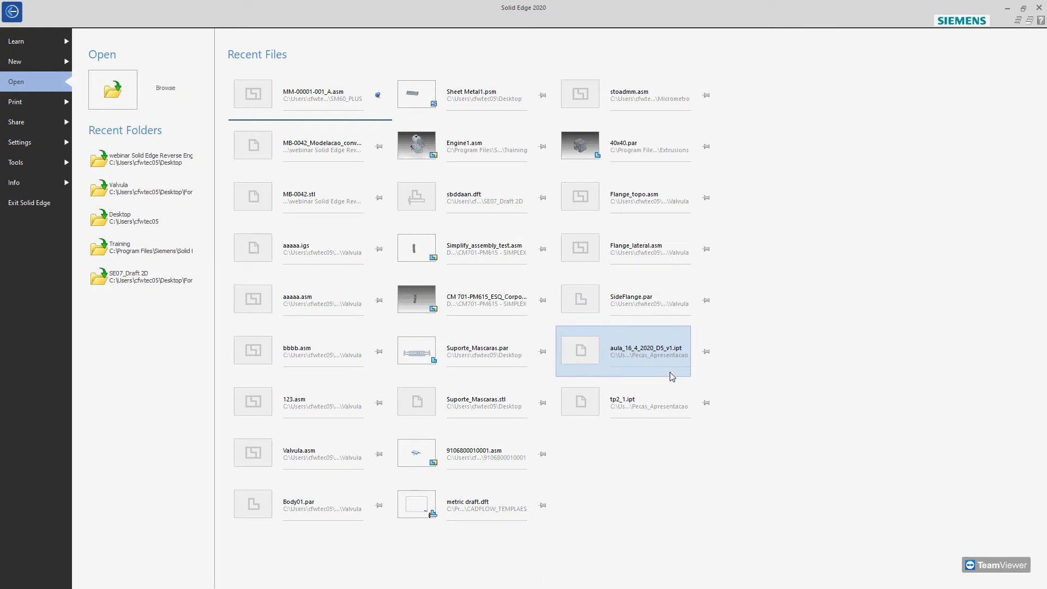
Open the file MB-0042.stl as a new part based on the metric part.par template
{"action": "left_click", "coordinate": [19, 64]}
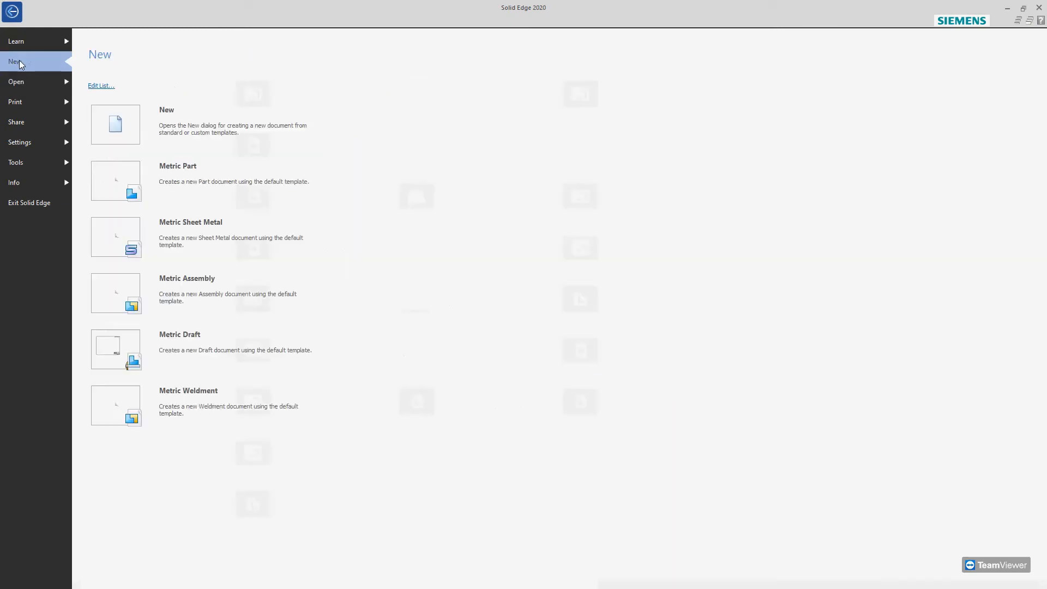
{"action": "left_click", "coordinate": [49, 82]}
{"action": "left_click", "coordinate": [113, 89]}
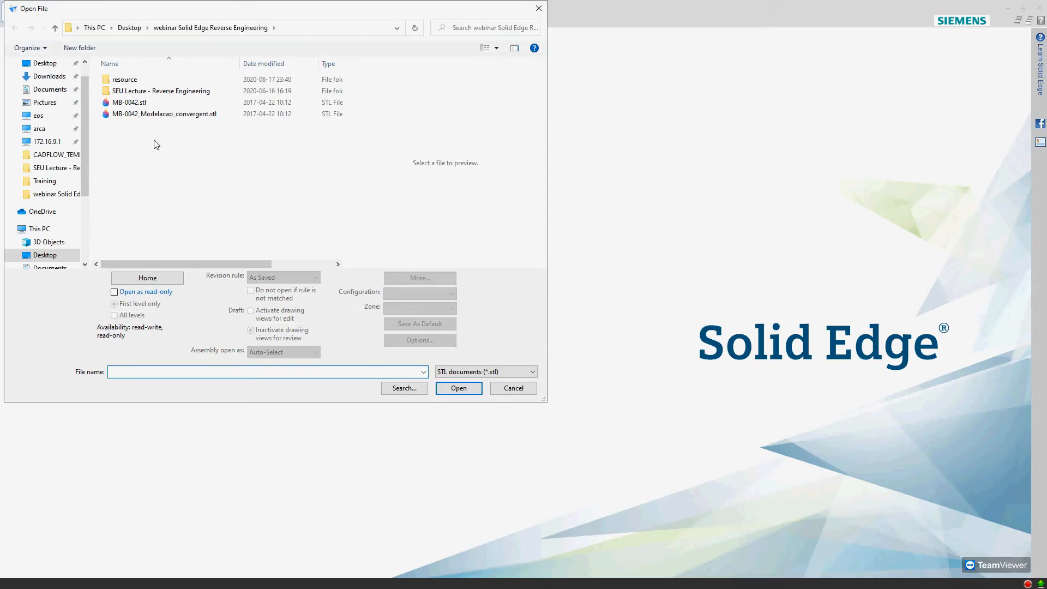
{"action": "left_click", "coordinate": [127, 103]}
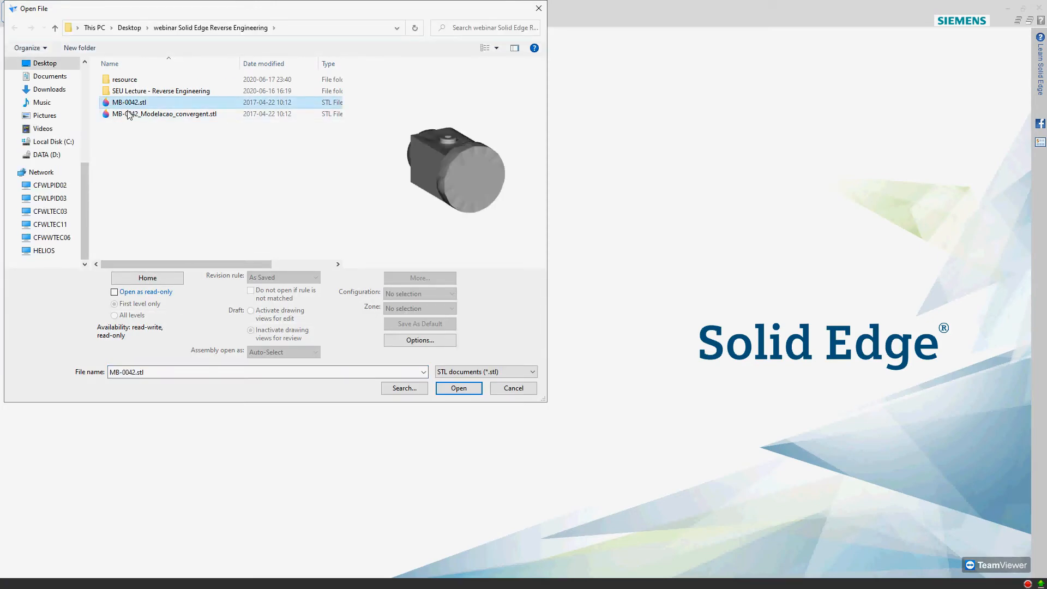
{"action": "left_click", "coordinate": [459, 388]}
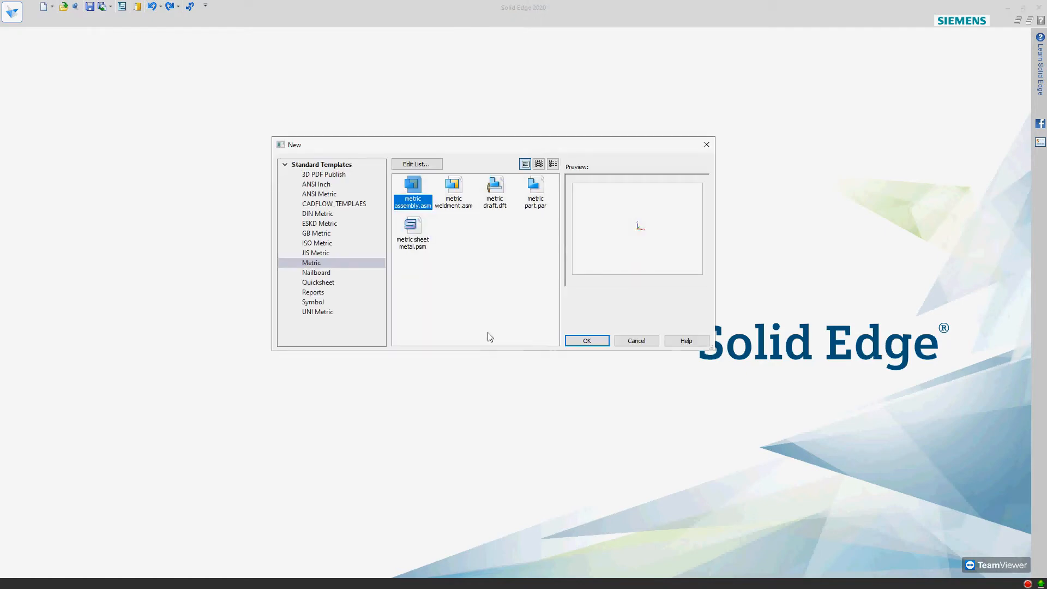
{"action": "left_click", "coordinate": [539, 195]}
{"action": "left_click", "coordinate": [586, 342]}
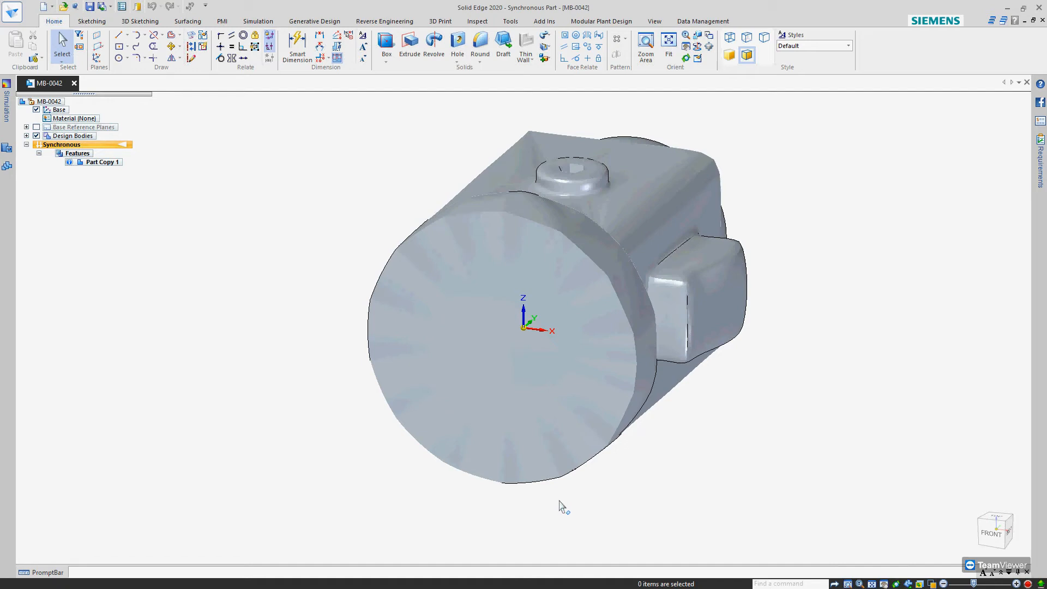
Examine the imported mesh body from several sides and display its facets in wireframe
{"action": "middle_click_drag", "start_coordinate": [502, 362], "coordinate": [511, 499]}
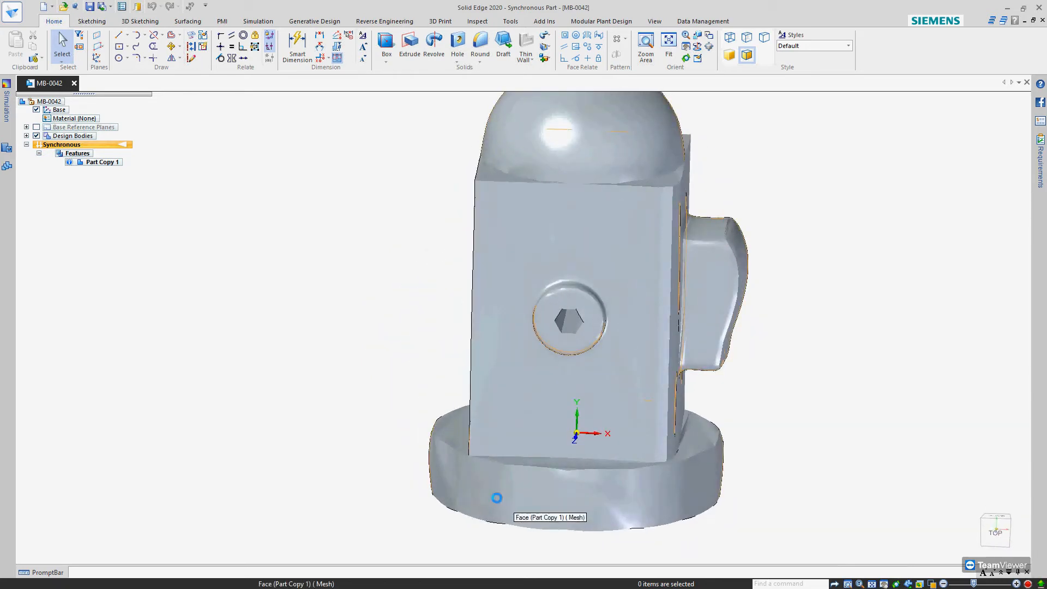
{"action": "scroll", "coordinate": [342, 433], "scroll_direction": "down", "scroll_amount": 3}
{"action": "mouse_move", "coordinate": [484, 364]}
{"action": "middle_mouse_down"}
{"action": "mouse_move", "coordinate": [463, 317]}
{"action": "mouse_move", "coordinate": [488, 361]}
{"action": "middle_mouse_up"}
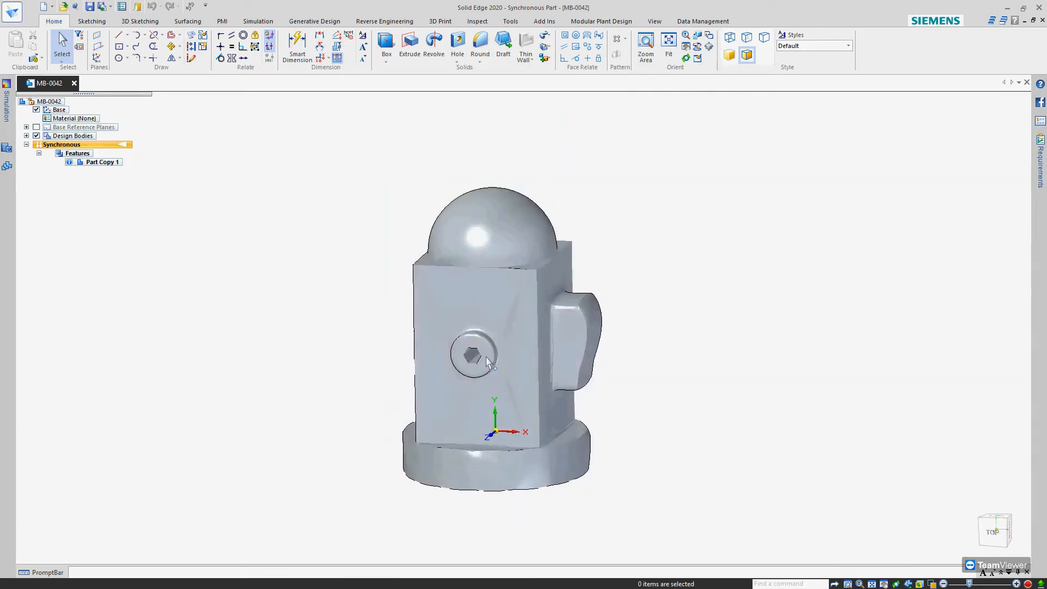
{"action": "left_click", "coordinate": [399, 22]}
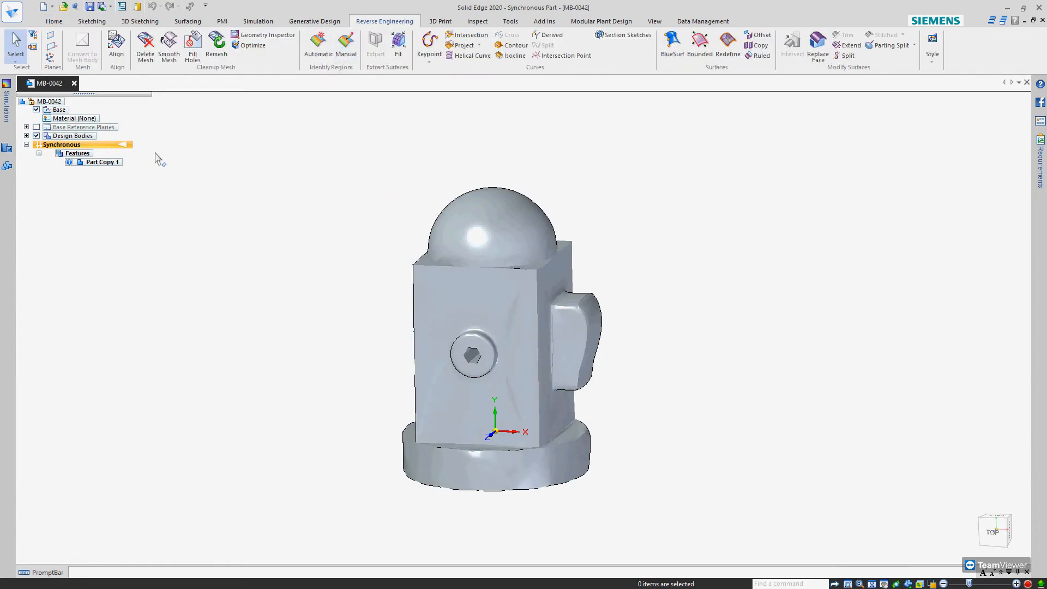
{"action": "mouse_move", "coordinate": [460, 394]}
{"action": "middle_mouse_down"}
{"action": "mouse_move", "coordinate": [452, 351]}
{"action": "mouse_move", "coordinate": [474, 402]}
{"action": "middle_mouse_up"}
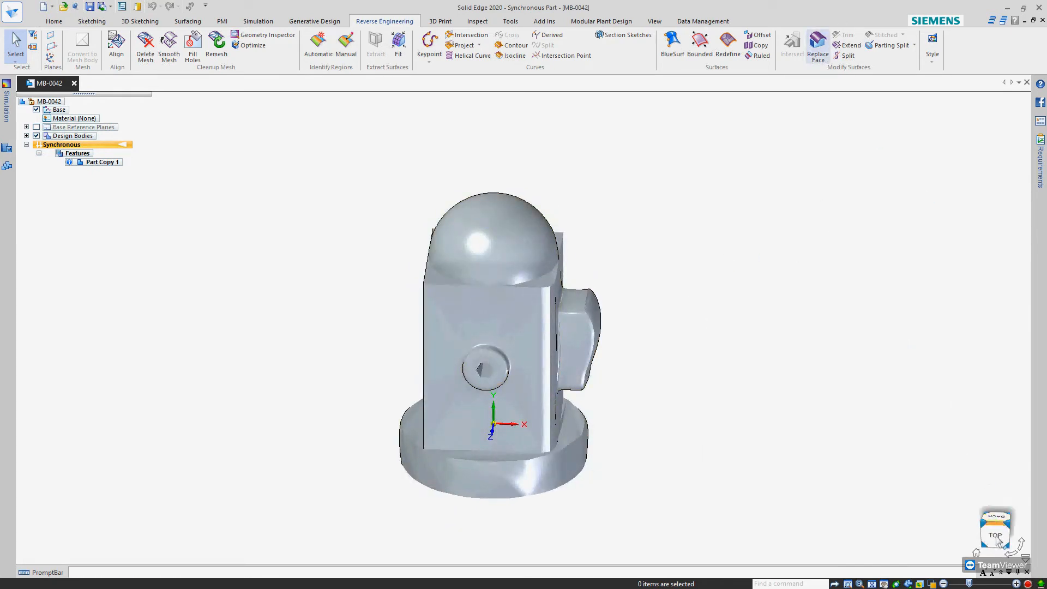
{"action": "left_click", "coordinate": [932, 585]}
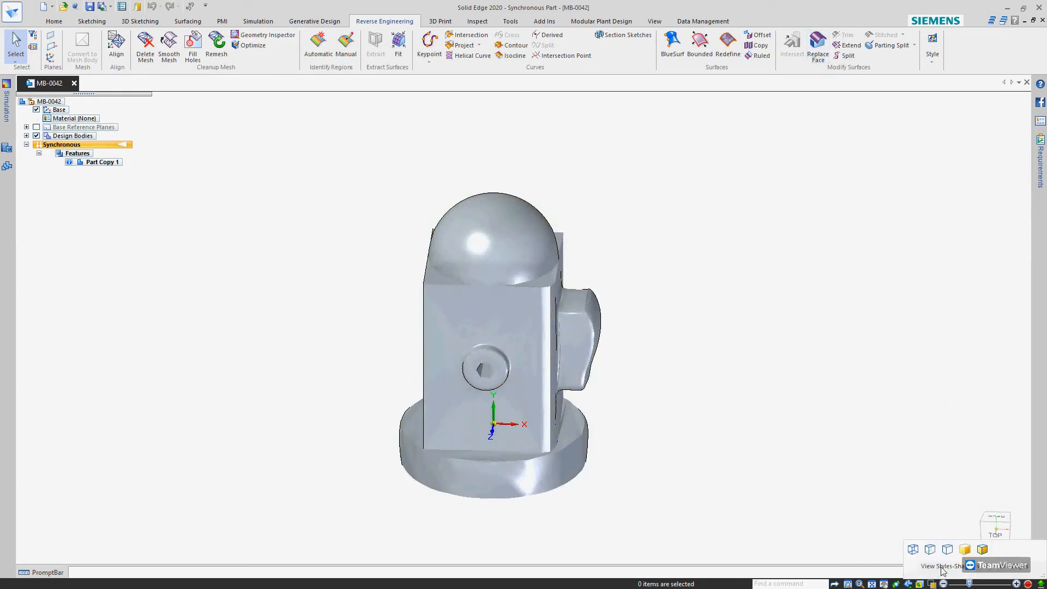
{"action": "left_click", "coordinate": [912, 553]}
{"action": "middle_click_drag", "start_coordinate": [414, 456], "coordinate": [358, 340]}
Remesh the whole body with a 3 mm target size, 2 mm minimum size and 0.5 mm chordal tolerance
{"action": "left_click", "coordinate": [217, 46]}
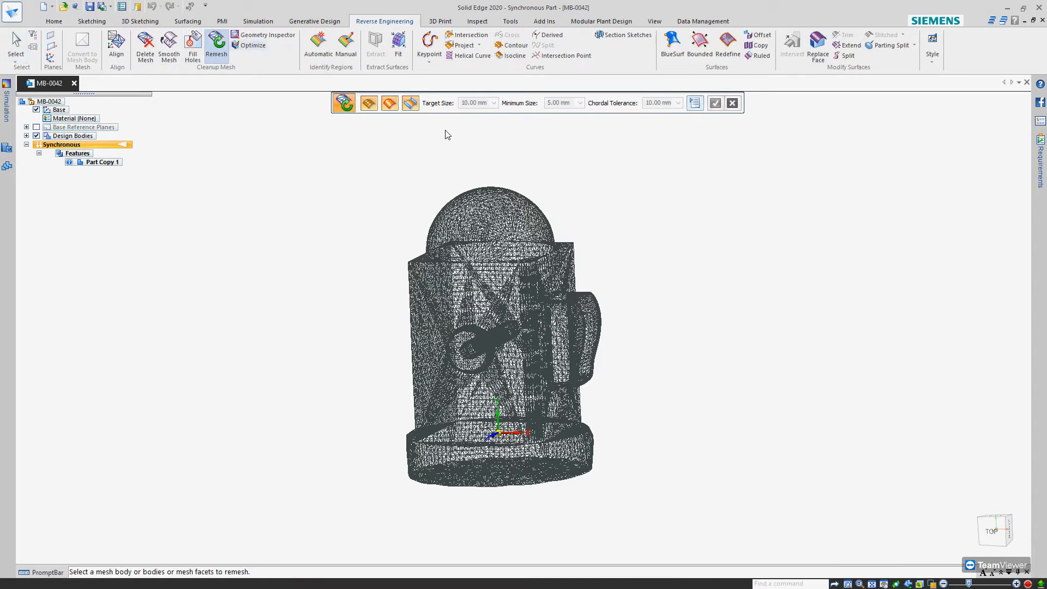
{"action": "left_click", "coordinate": [495, 282]}
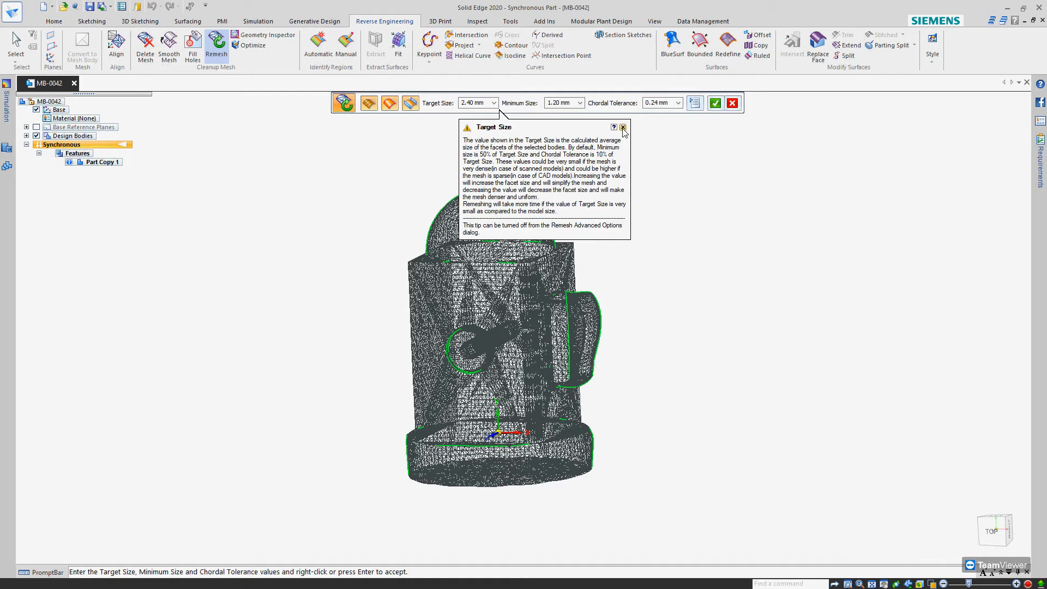
{"action": "left_click", "coordinate": [623, 128]}
{"action": "middle_click_drag", "start_coordinate": [518, 214], "coordinate": [549, 222]}
{"action": "left_click", "coordinate": [482, 104]}
{"action": "type", "text": "3"}
{"action": "left_click", "coordinate": [558, 104]}
{"action": "type", "text": "2"}
{"action": "left_click", "coordinate": [644, 110]}
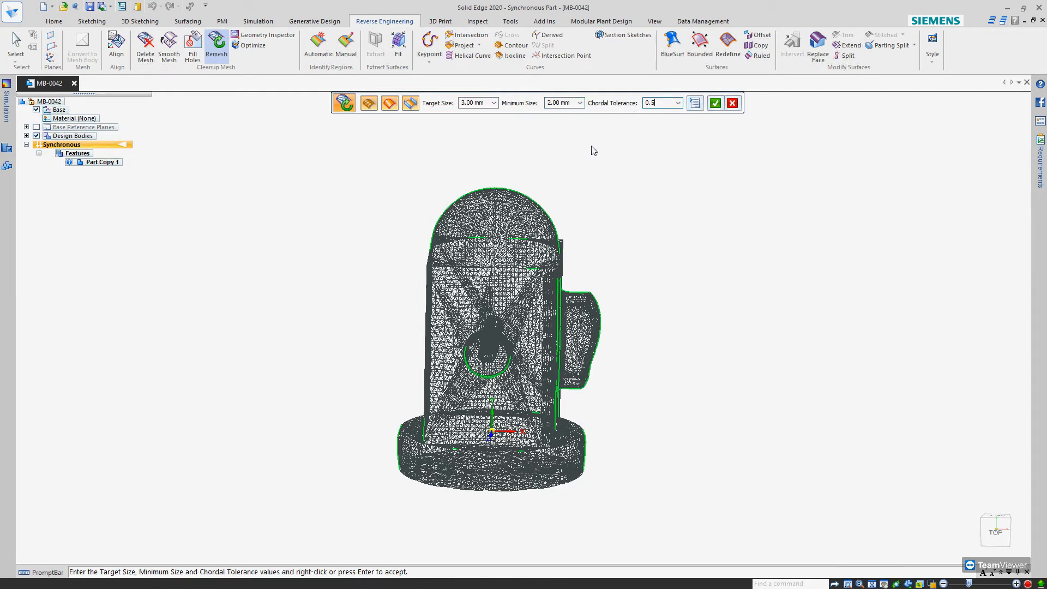
{"action": "middle_click_drag", "start_coordinate": [609, 252], "coordinate": [726, 124]}
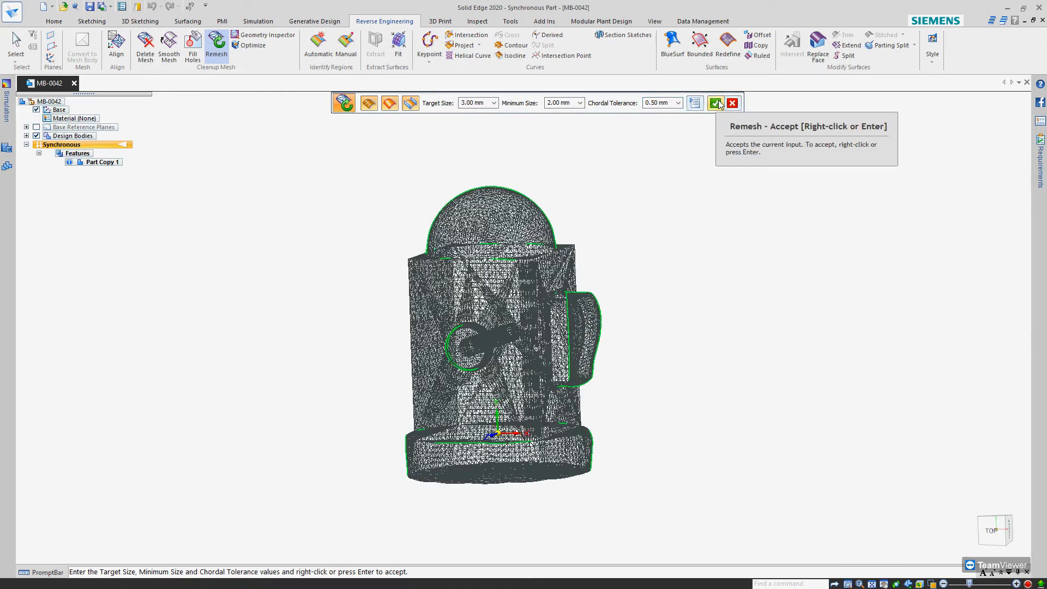
{"action": "left_click", "coordinate": [715, 103]}
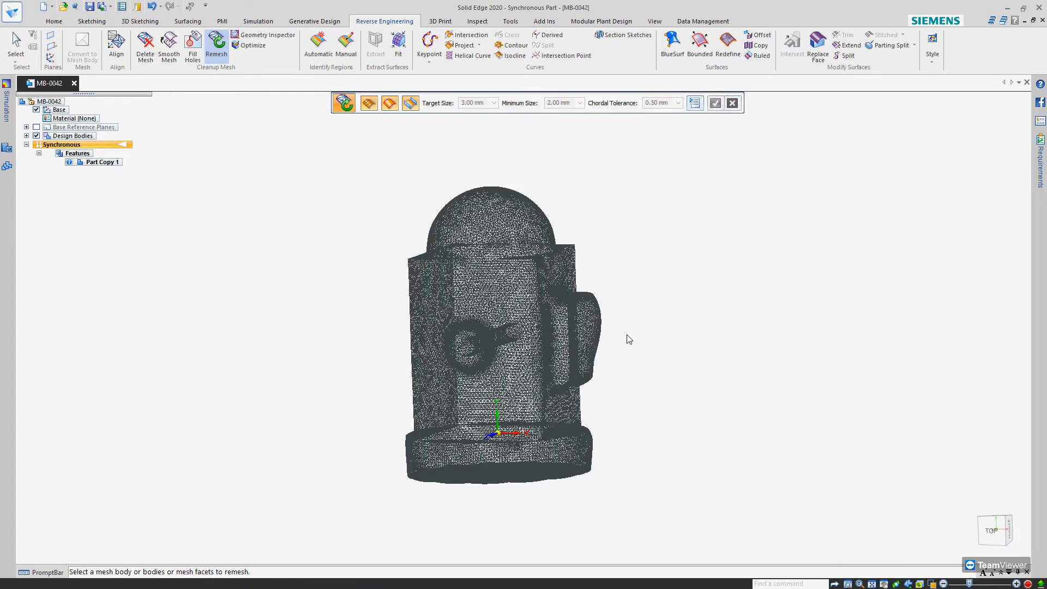
Examine the remeshed facets up close, restore the shaded display with edges and orient the model to the top view
{"action": "middle_click_drag", "start_coordinate": [649, 249], "coordinate": [608, 263]}
{"action": "scroll", "coordinate": [501, 322], "scroll_direction": "up", "scroll_amount": 4}
{"action": "mouse_move", "coordinate": [502, 321]}
{"action": "middle_mouse_down"}
{"action": "mouse_move", "coordinate": [548, 311]}
{"action": "mouse_move", "coordinate": [512, 321]}
{"action": "middle_mouse_up"}
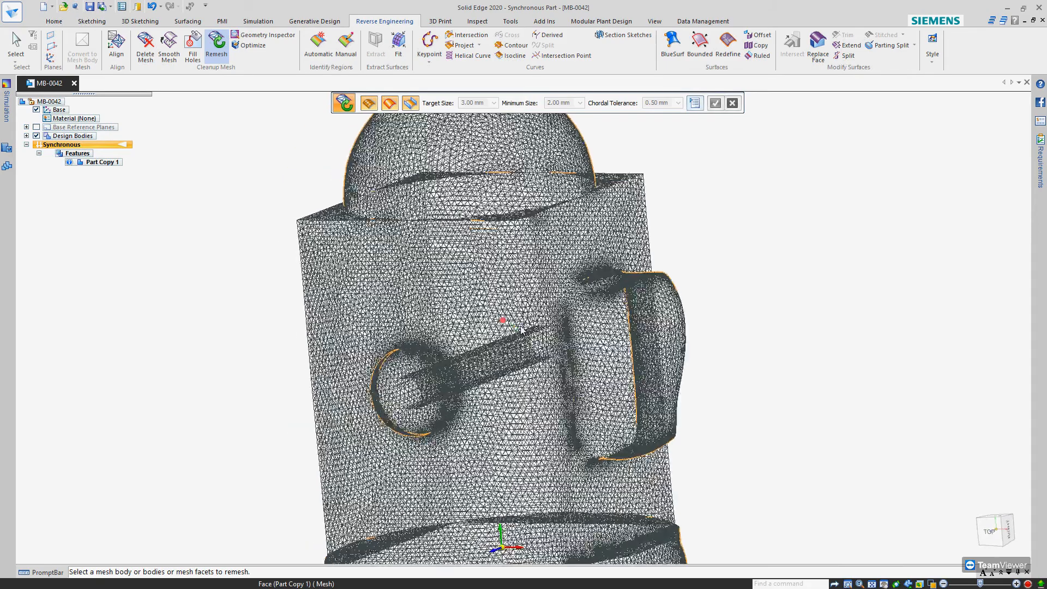
{"action": "scroll", "coordinate": [524, 323], "scroll_direction": "down", "scroll_amount": 2}
{"action": "key", "text": "ctrl+t"}
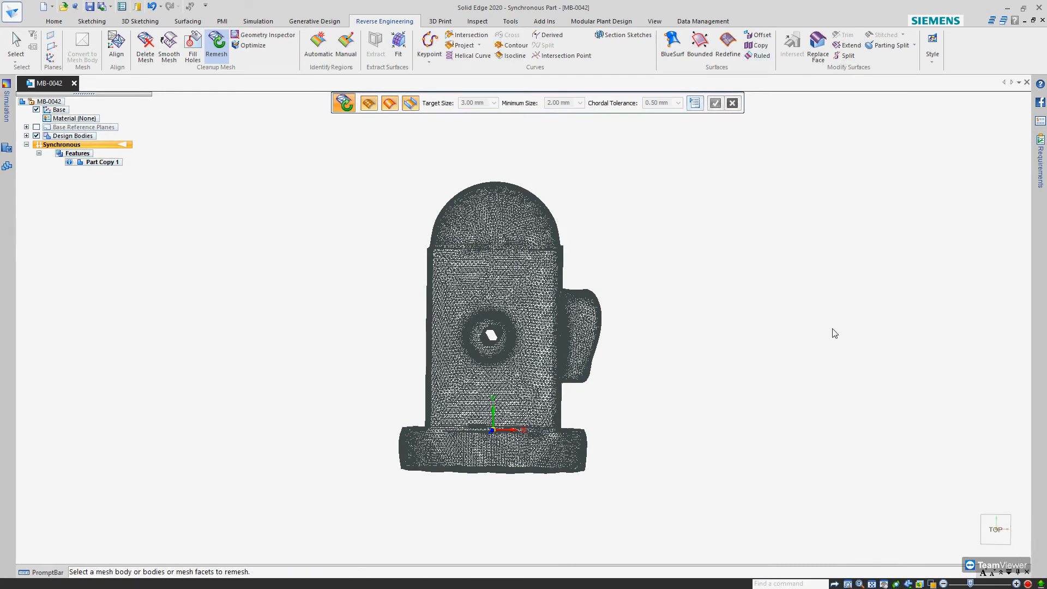
{"action": "key", "text": "Escape"}
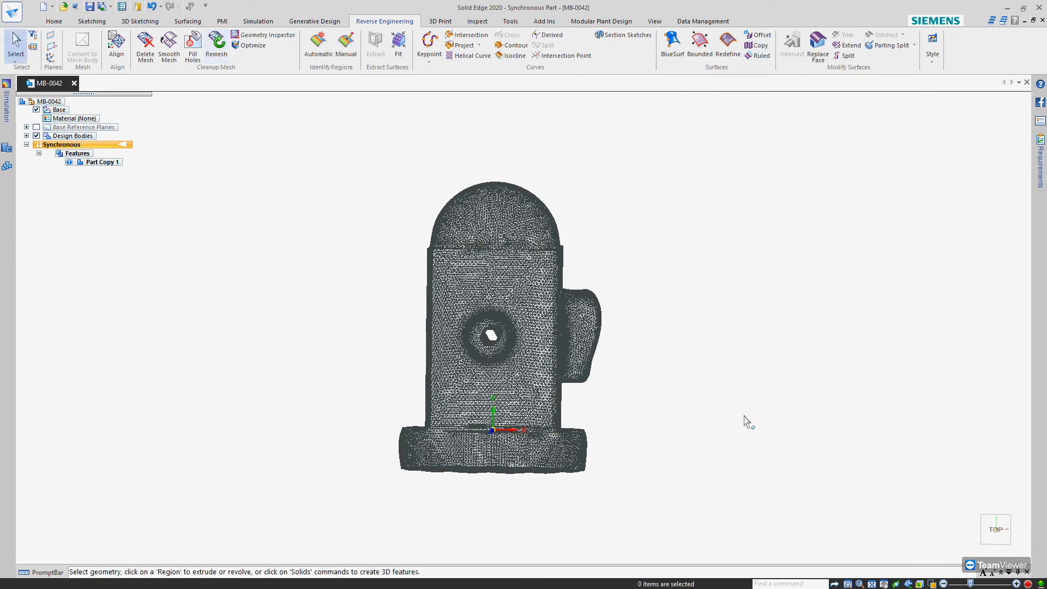
{"action": "left_click", "coordinate": [932, 584]}
{"action": "left_click", "coordinate": [988, 550]}
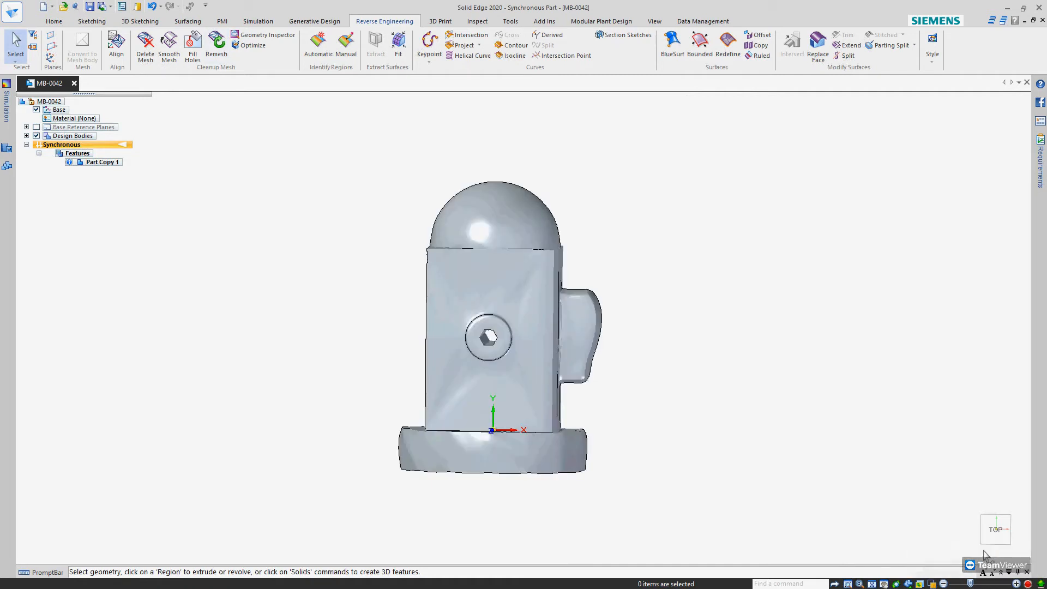
{"action": "mouse_move", "coordinate": [649, 327]}
{"action": "middle_mouse_down"}
{"action": "mouse_move", "coordinate": [503, 345]}
{"action": "mouse_move", "coordinate": [511, 366]}
{"action": "mouse_move", "coordinate": [531, 362]}
{"action": "mouse_move", "coordinate": [548, 304]}
{"action": "mouse_move", "coordinate": [648, 327]}
{"action": "mouse_move", "coordinate": [702, 311]}
{"action": "mouse_move", "coordinate": [675, 299]}
{"action": "mouse_move", "coordinate": [683, 306]}
{"action": "middle_mouse_up"}
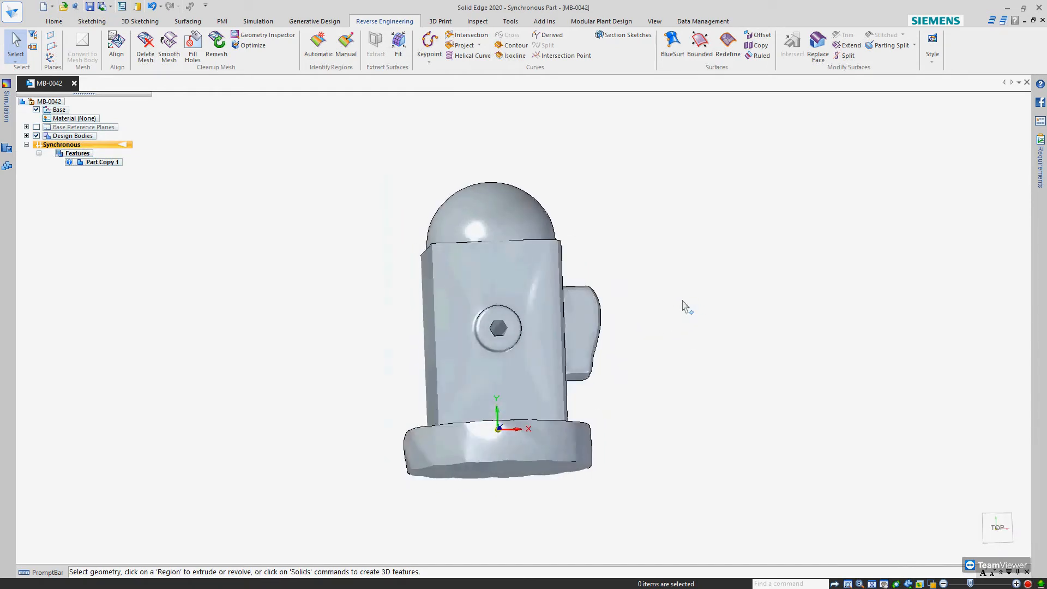
{"action": "left_click", "coordinate": [997, 528]}
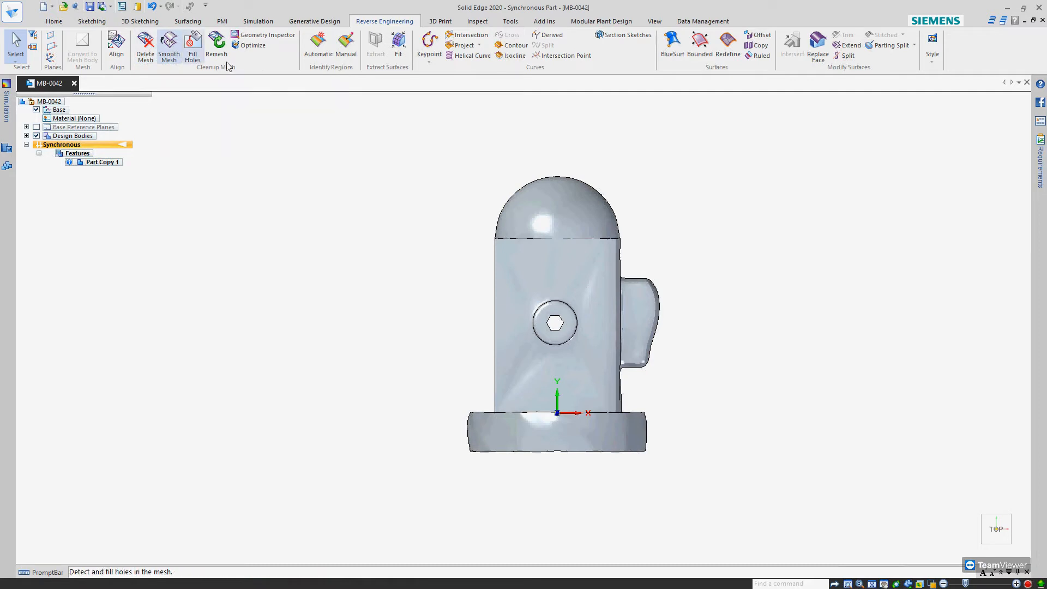
Inspect all active models for faults with Geometry Inspector and expand the results down to the individual faults
{"action": "left_click", "coordinate": [253, 37]}
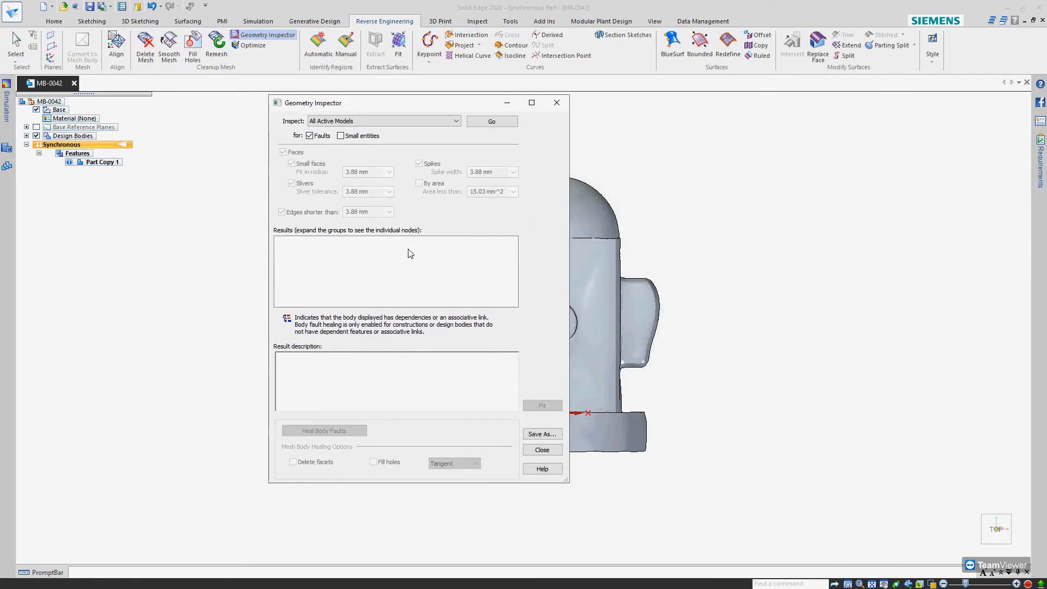
{"action": "left_click", "coordinate": [490, 122]}
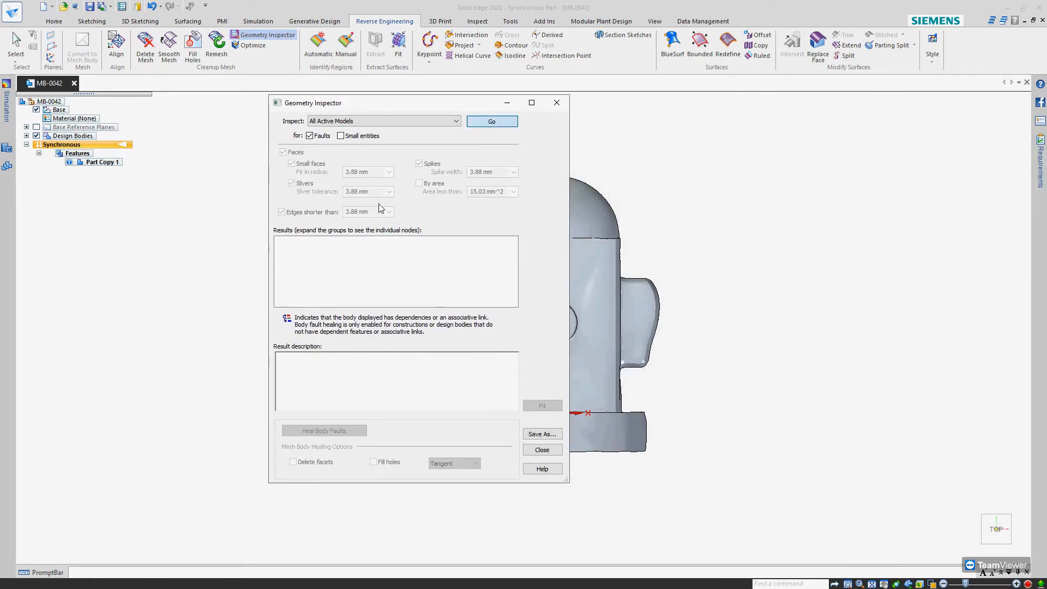
{"action": "left_click", "coordinate": [278, 245]}
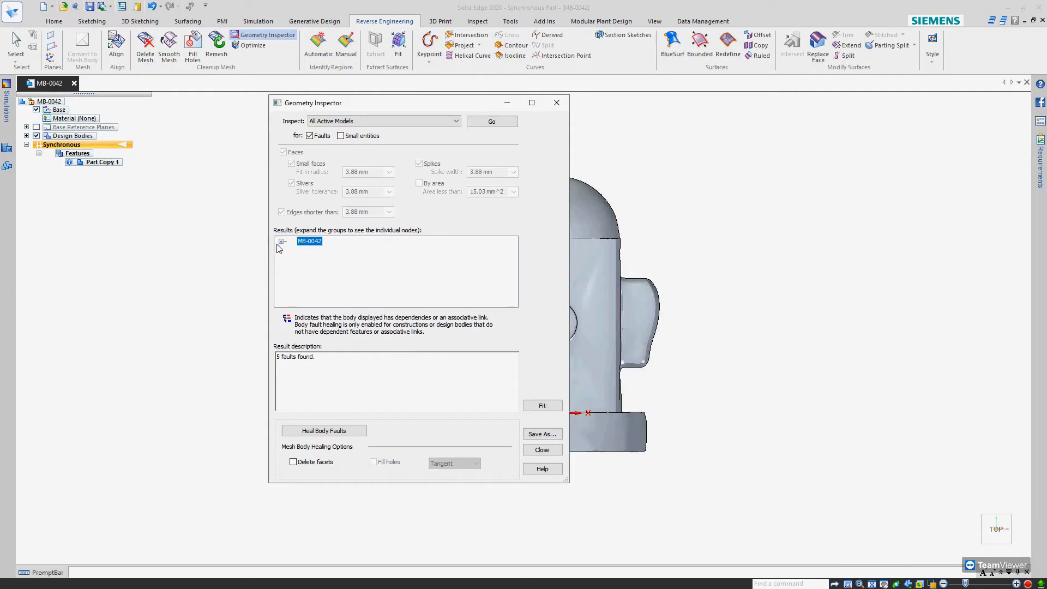
{"action": "left_click", "coordinate": [281, 242]}
{"action": "left_click", "coordinate": [292, 249]}
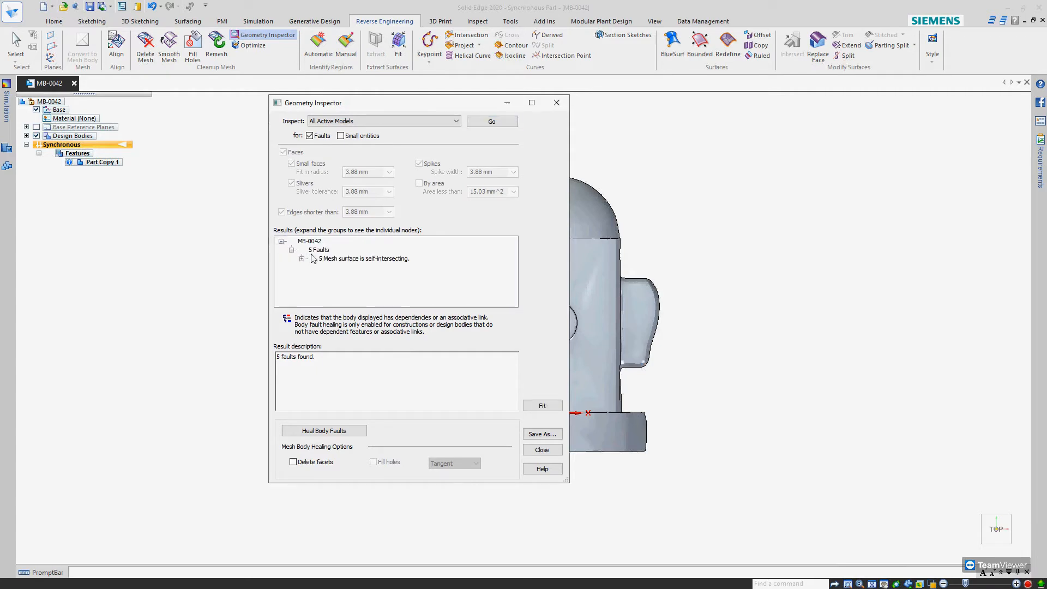
{"action": "left_click", "coordinate": [303, 258]}
Examine the first three self-intersecting mesh faults around the raised block on the body's side
{"action": "left_click", "coordinate": [363, 268]}
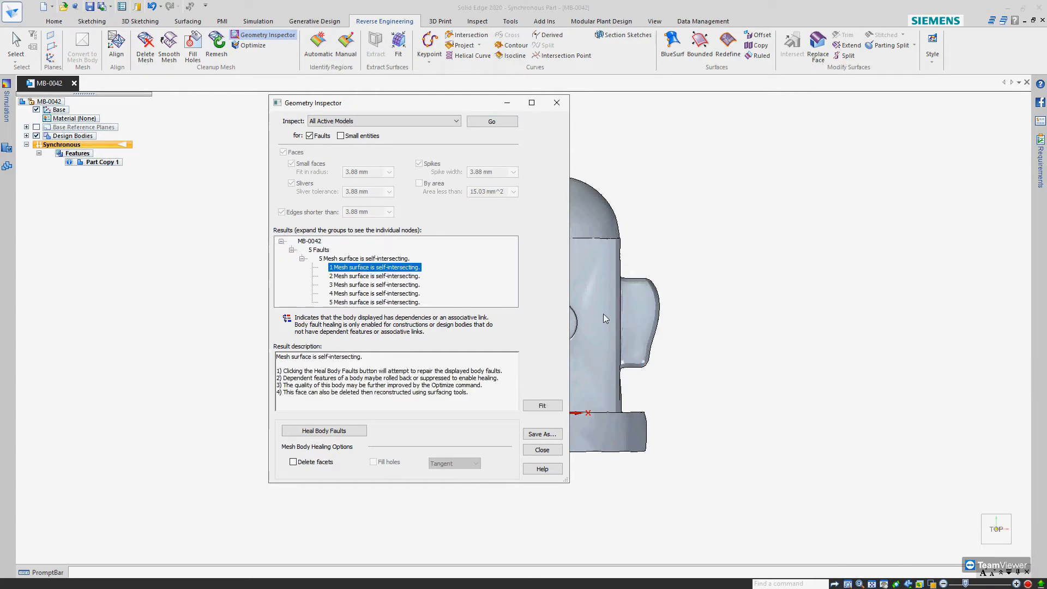
{"action": "scroll", "coordinate": [603, 315], "scroll_direction": "down", "scroll_amount": 5}
{"action": "middle_click_drag", "start_coordinate": [604, 315], "coordinate": [524, 326]}
{"action": "scroll", "coordinate": [593, 334], "scroll_direction": "up", "scroll_amount": 7}
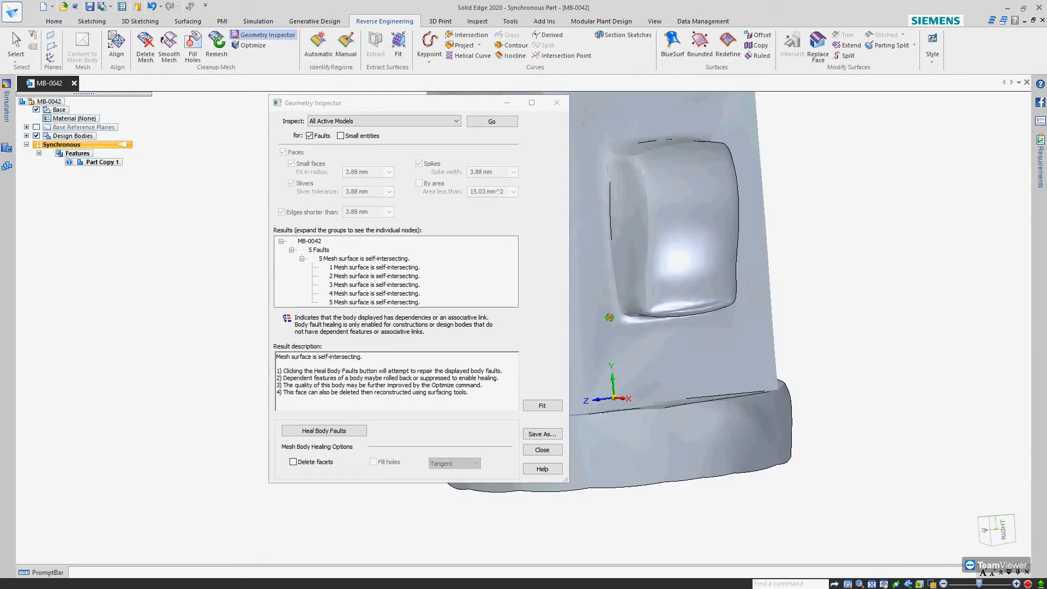
{"action": "left_click", "coordinate": [364, 277]}
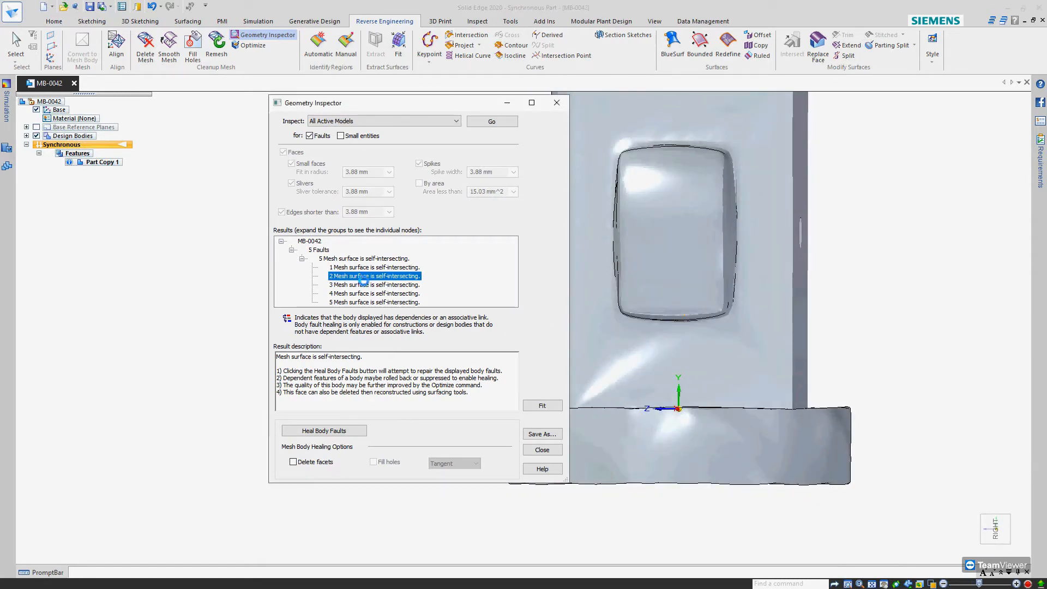
{"action": "left_click", "coordinate": [365, 283]}
{"action": "scroll", "coordinate": [646, 322], "scroll_direction": "up", "scroll_amount": 6}
{"action": "middle_click_drag", "start_coordinate": [742, 283], "coordinate": [772, 278]}
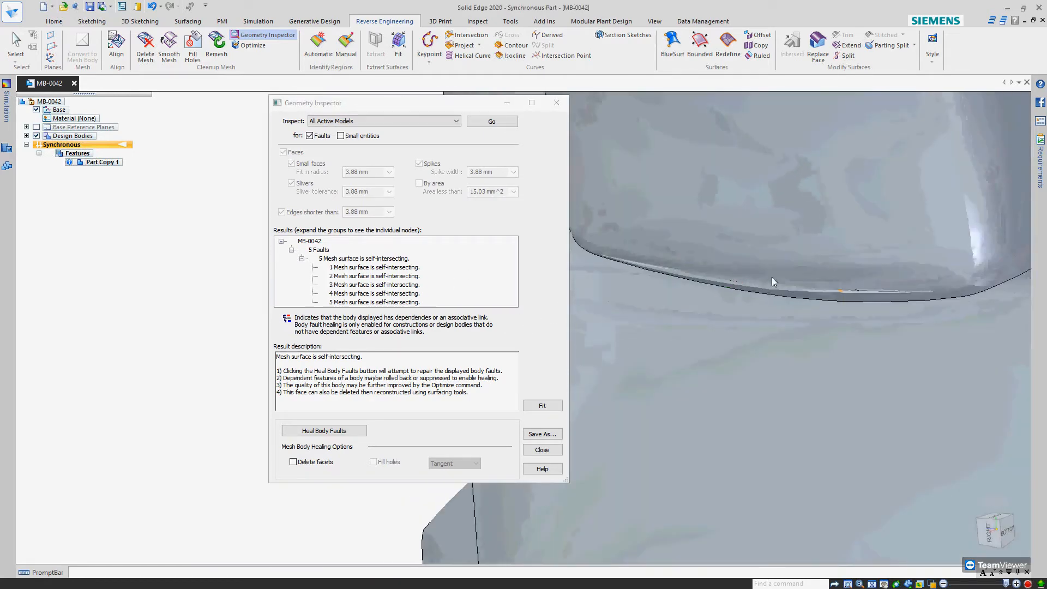
{"action": "scroll", "coordinate": [877, 290], "scroll_direction": "up", "scroll_amount": 6}
Examine the last listed self-intersection fault's facets up close, then close Geometry Inspector
{"action": "left_click", "coordinate": [373, 303]}
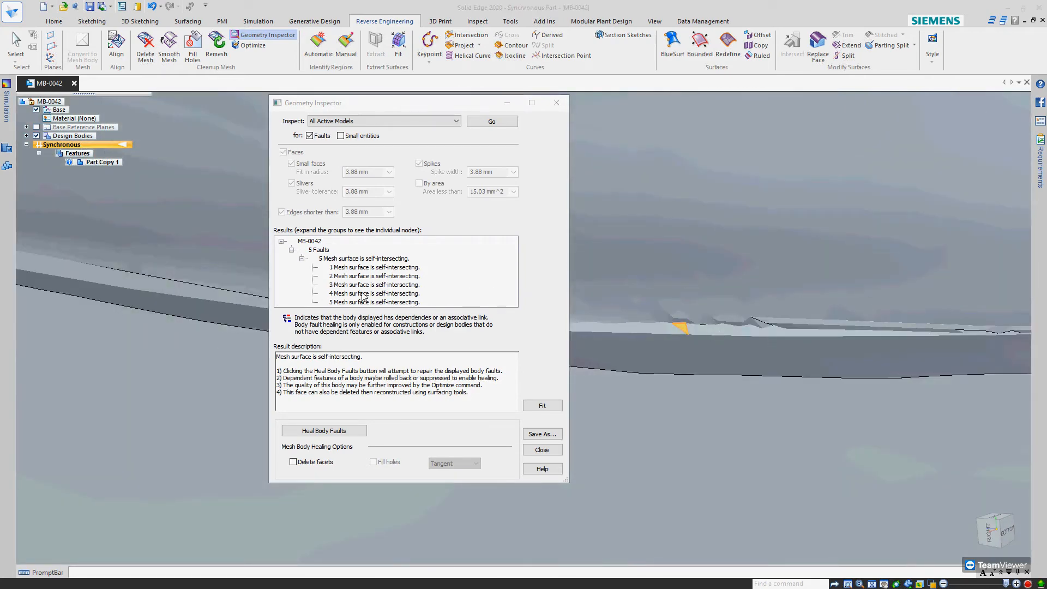
{"action": "scroll", "coordinate": [749, 343], "scroll_direction": "up", "scroll_amount": 5}
{"action": "mouse_move", "coordinate": [791, 323]}
{"action": "middle_mouse_down"}
{"action": "mouse_move", "coordinate": [795, 240]}
{"action": "mouse_move", "coordinate": [788, 282]}
{"action": "mouse_move", "coordinate": [806, 322]}
{"action": "middle_mouse_up"}
{"action": "scroll", "coordinate": [806, 318], "scroll_direction": "up", "scroll_amount": 5}
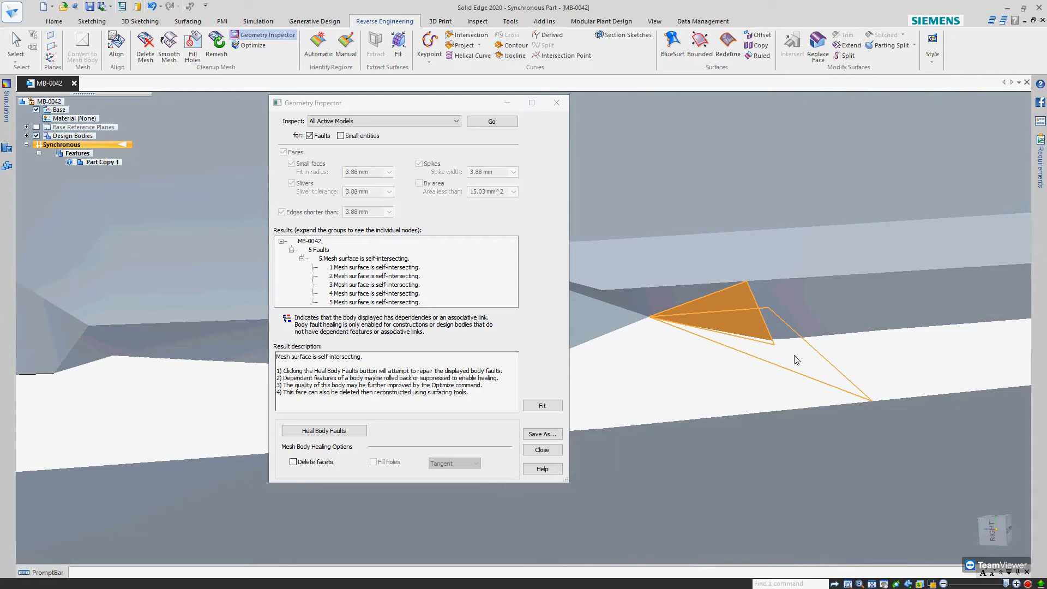
{"action": "scroll", "coordinate": [769, 363], "scroll_direction": "down", "scroll_amount": 6}
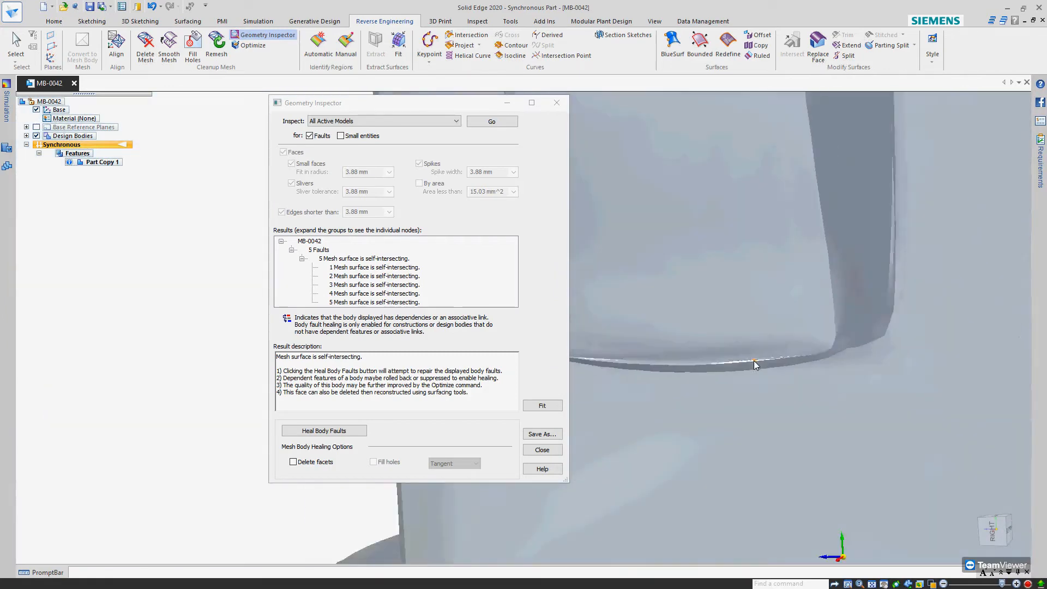
{"action": "scroll", "coordinate": [756, 361], "scroll_direction": "down", "scroll_amount": 4}
{"action": "middle_click_drag", "start_coordinate": [757, 292], "coordinate": [824, 274]}
{"action": "scroll", "coordinate": [784, 276], "scroll_direction": "down", "scroll_amount": 5}
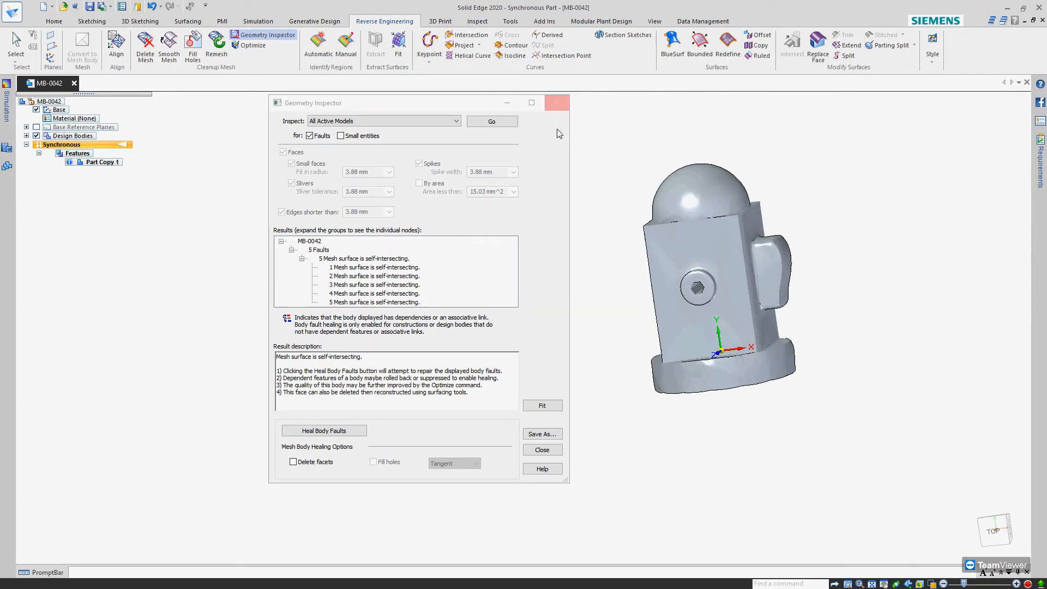
{"action": "left_click", "coordinate": [557, 103]}
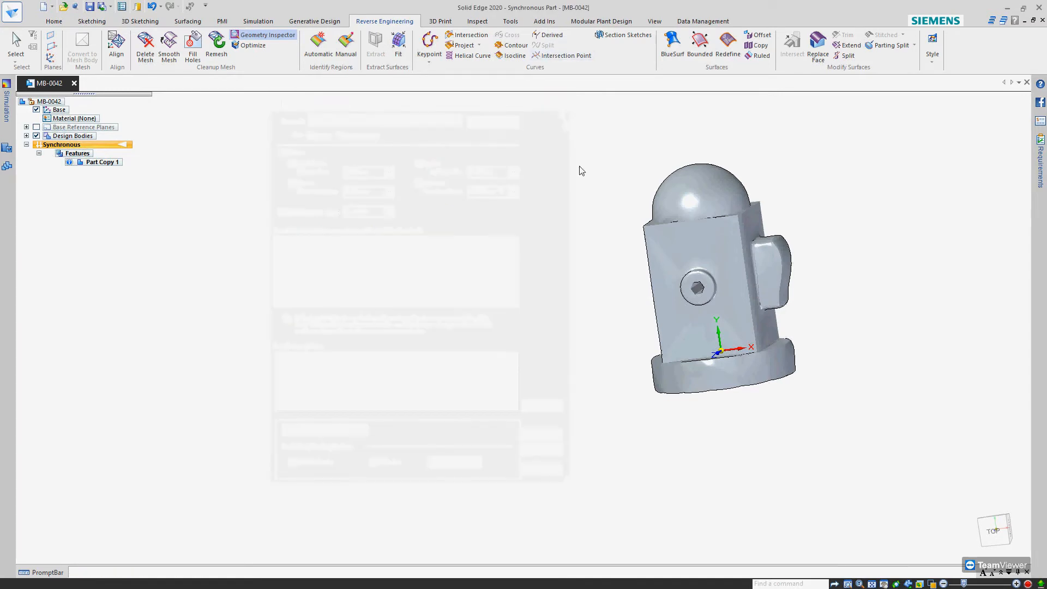
Run Optimize on the design mesh body and return to the top view
{"action": "middle_click_drag", "start_coordinate": [579, 168], "coordinate": [519, 386]}
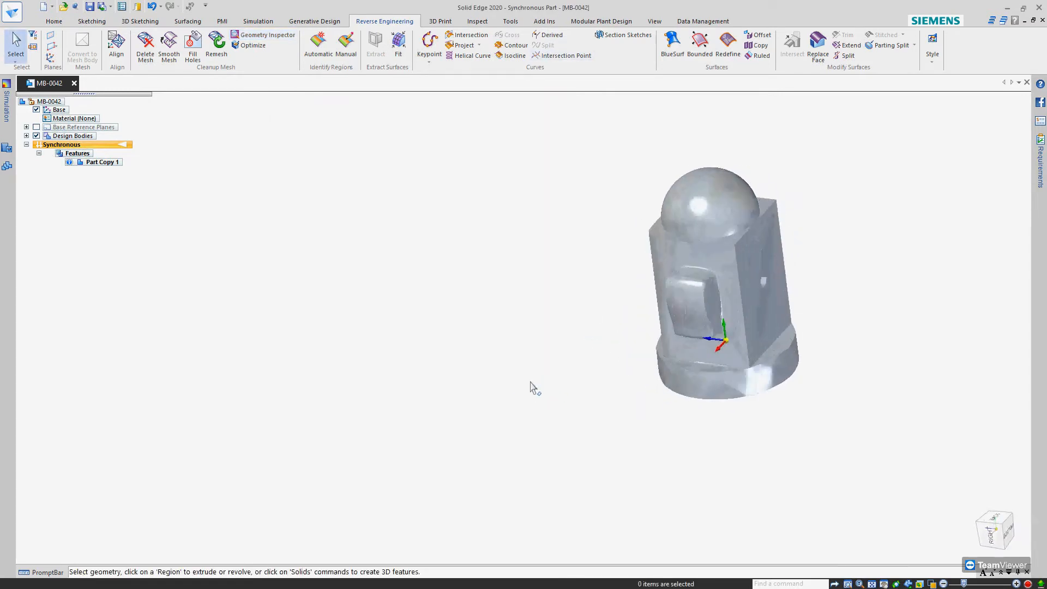
{"action": "scroll", "coordinate": [469, 360], "scroll_direction": "down", "scroll_amount": 4}
{"action": "scroll", "coordinate": [684, 333], "scroll_direction": "up", "scroll_amount": 4}
{"action": "middle_click_drag", "start_coordinate": [560, 358], "coordinate": [592, 329]}
{"action": "left_click", "coordinate": [248, 45]}
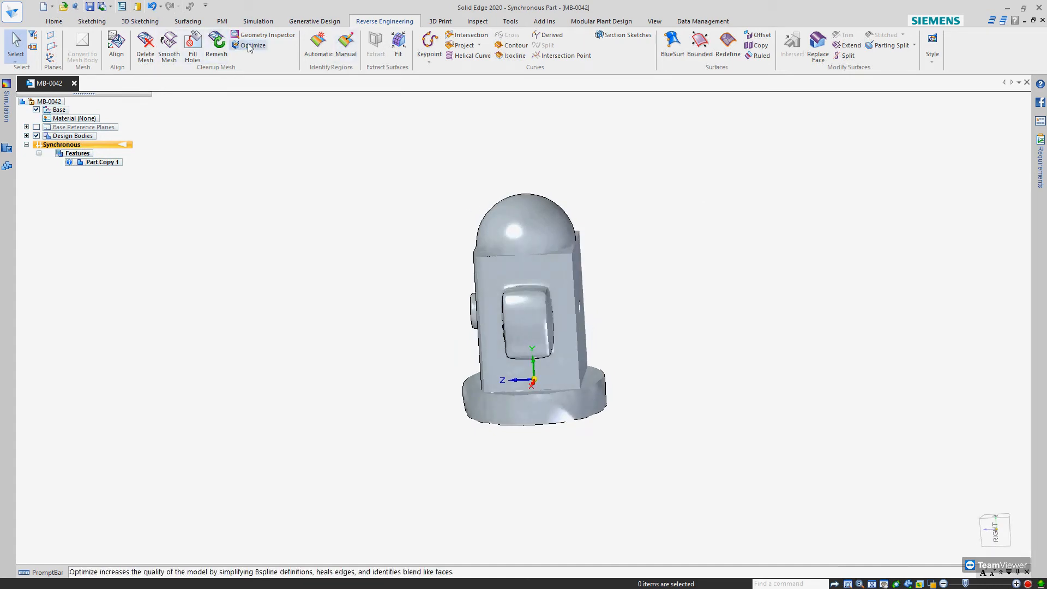
{"action": "middle_click_drag", "start_coordinate": [492, 303], "coordinate": [585, 304]}
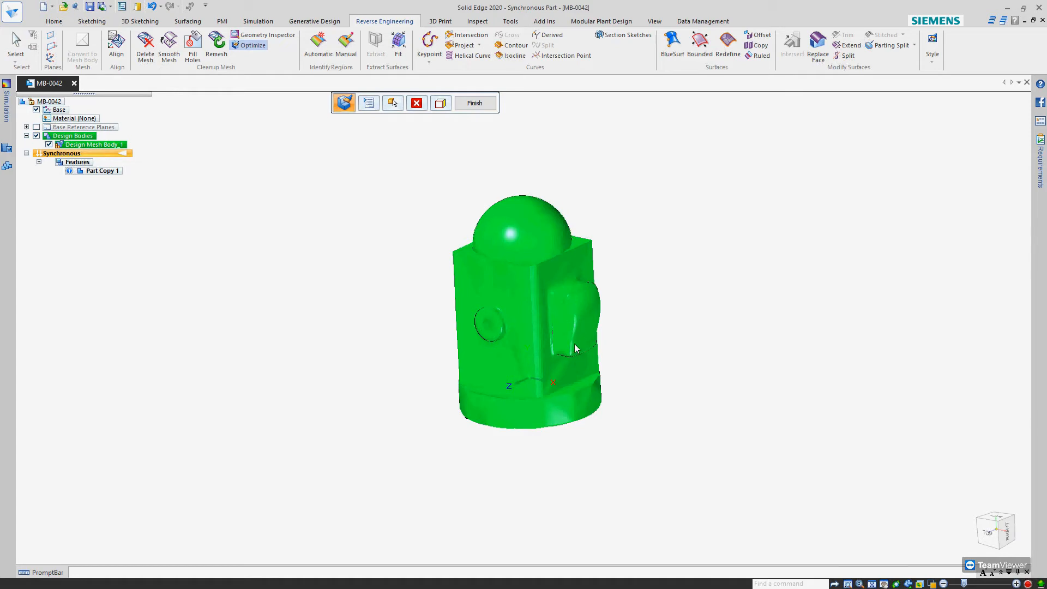
{"action": "key", "text": "Escape"}
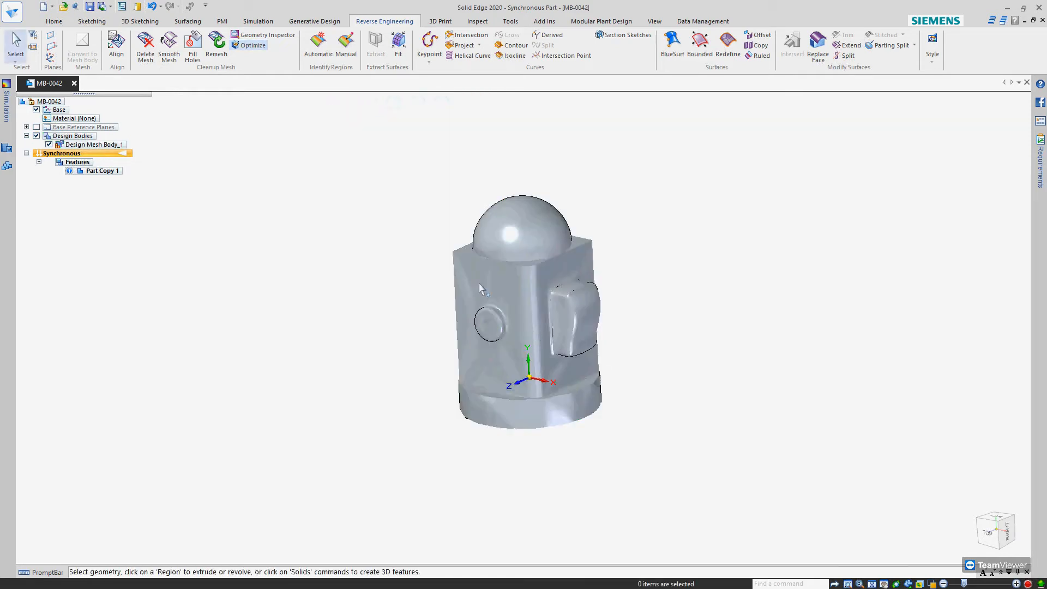
{"action": "key", "text": "ctrl+t"}
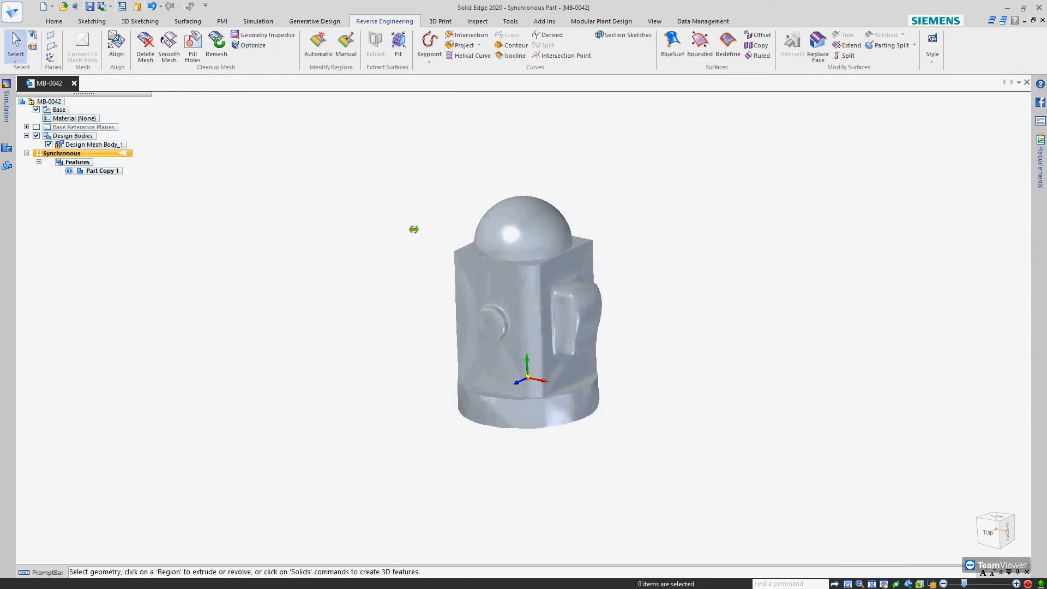
{"action": "left_click", "coordinate": [995, 529]}
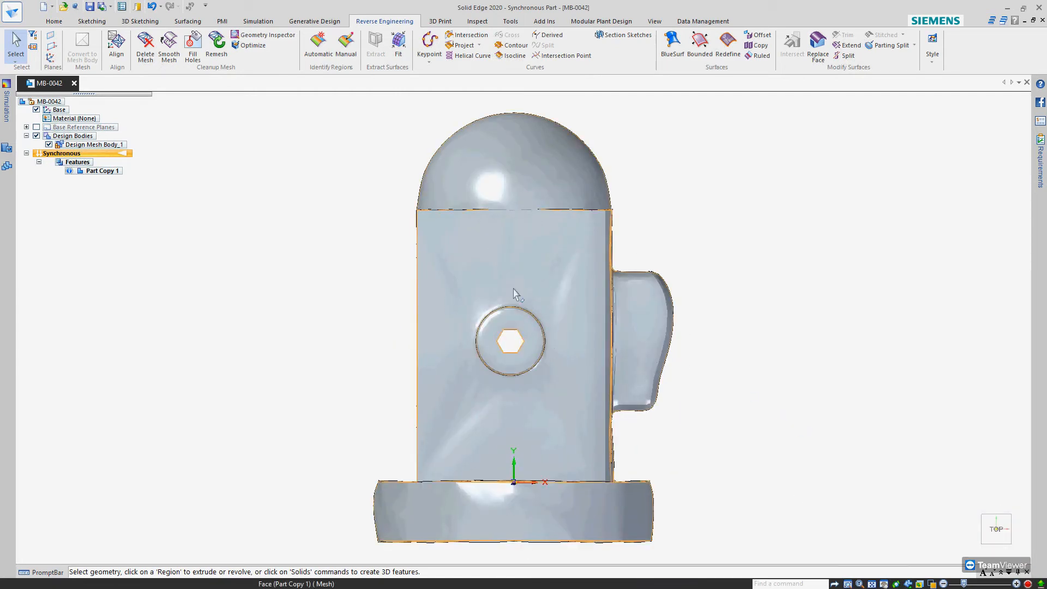
Delete the box-selected mesh facets around the round boss and hexagonal hole, through both opposite faces of the body
{"action": "left_click", "coordinate": [145, 46]}
{"action": "left_click_drag", "start_coordinate": [456, 290], "coordinate": [558, 386]}
{"action": "middle_click_drag", "start_coordinate": [558, 354], "coordinate": [641, 116]}
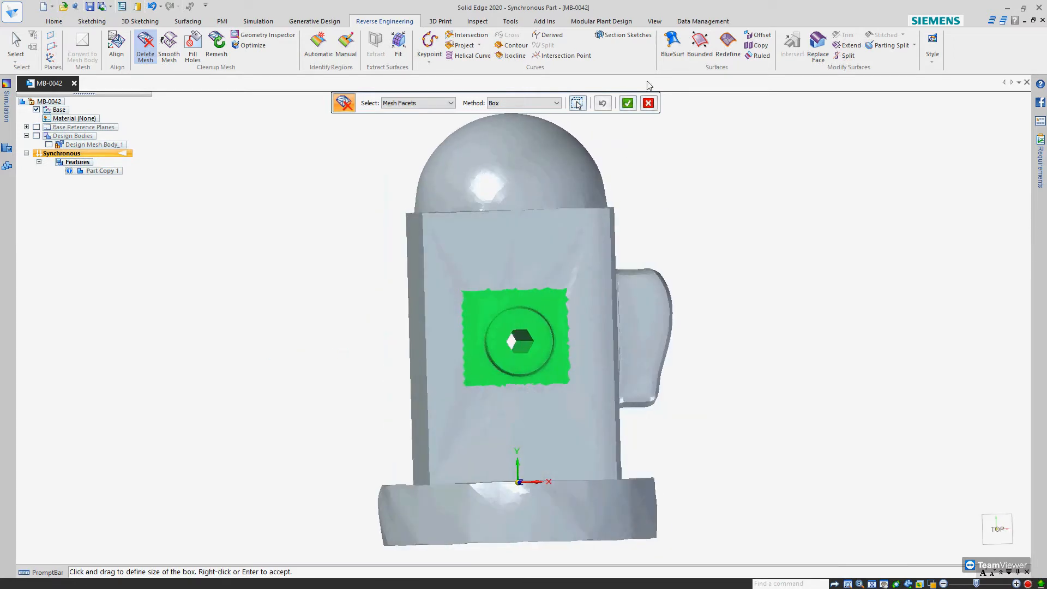
{"action": "left_click", "coordinate": [626, 106]}
{"action": "middle_click_drag", "start_coordinate": [554, 351], "coordinate": [461, 297]}
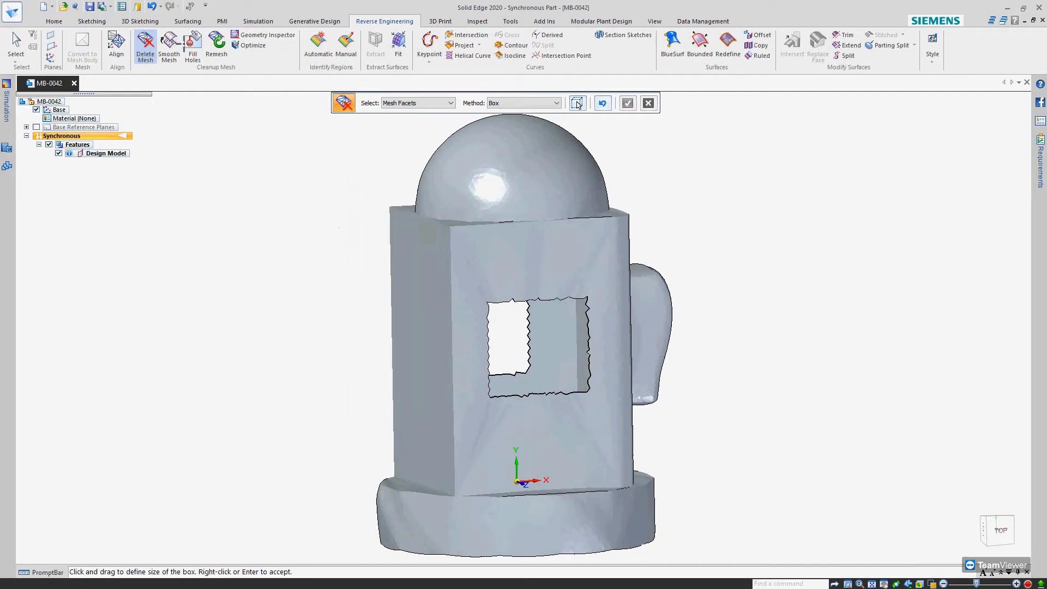
{"action": "left_click", "coordinate": [578, 103]}
Fill the front face's rectangular hole using Fill Holes with the Tangent method
{"action": "left_click", "coordinate": [193, 47]}
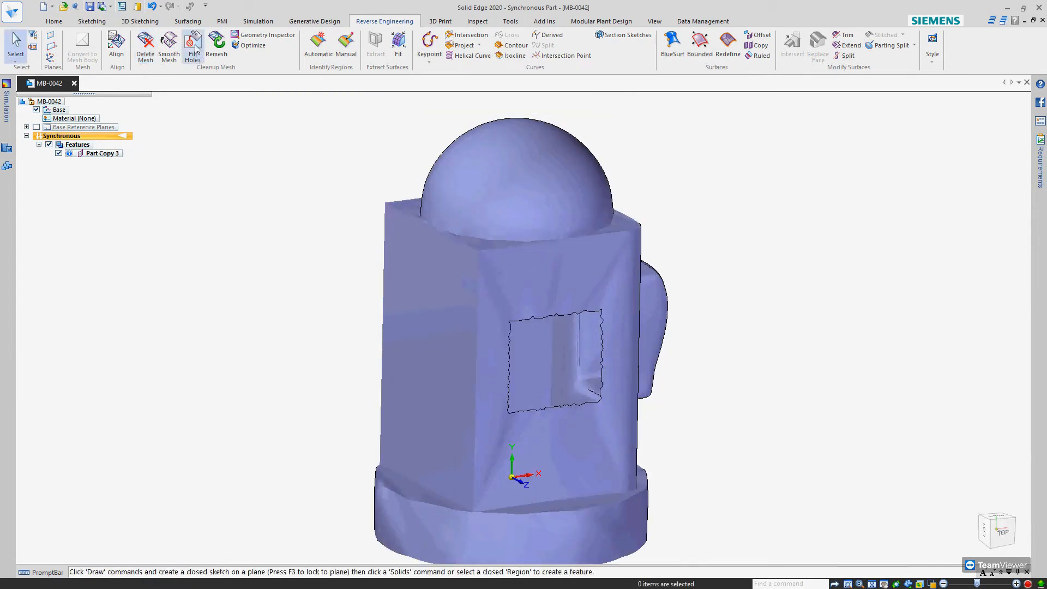
{"action": "left_click", "coordinate": [551, 312]}
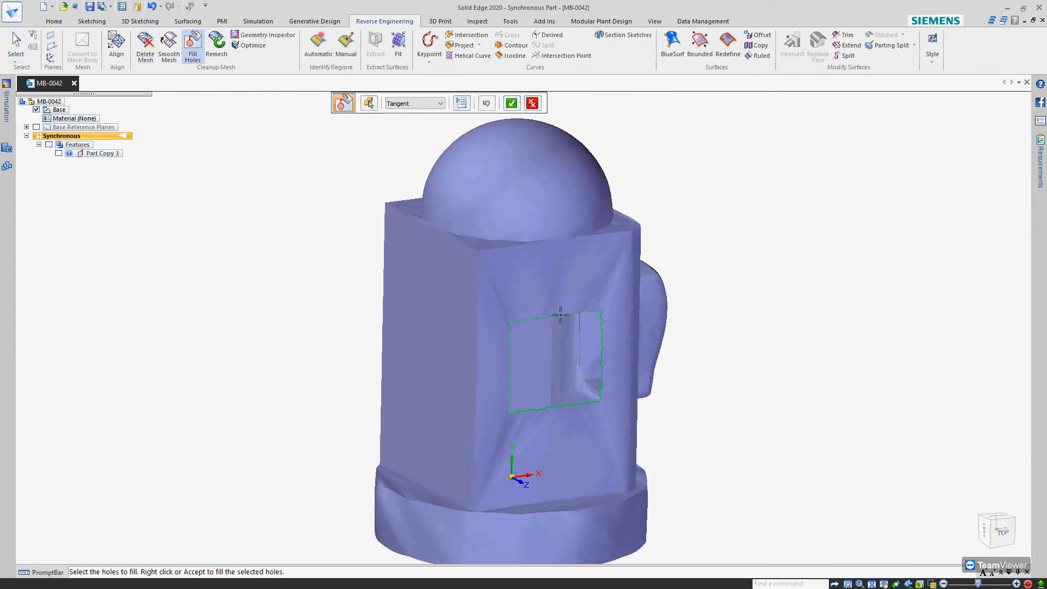
{"action": "middle_click_drag", "start_coordinate": [579, 319], "coordinate": [490, 201]}
{"action": "left_click", "coordinate": [426, 103]}
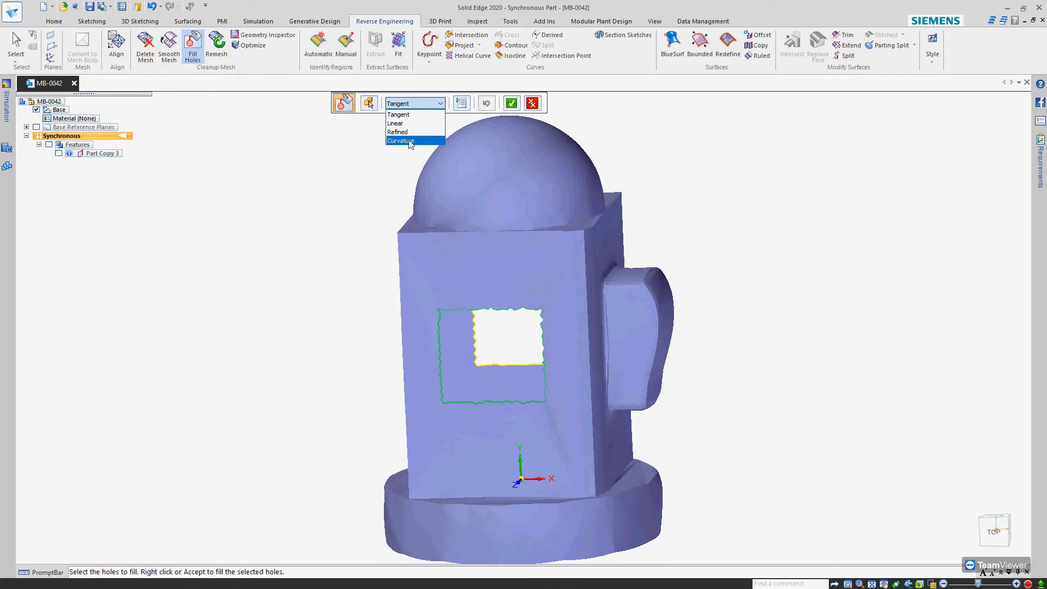
{"action": "left_click", "coordinate": [400, 115]}
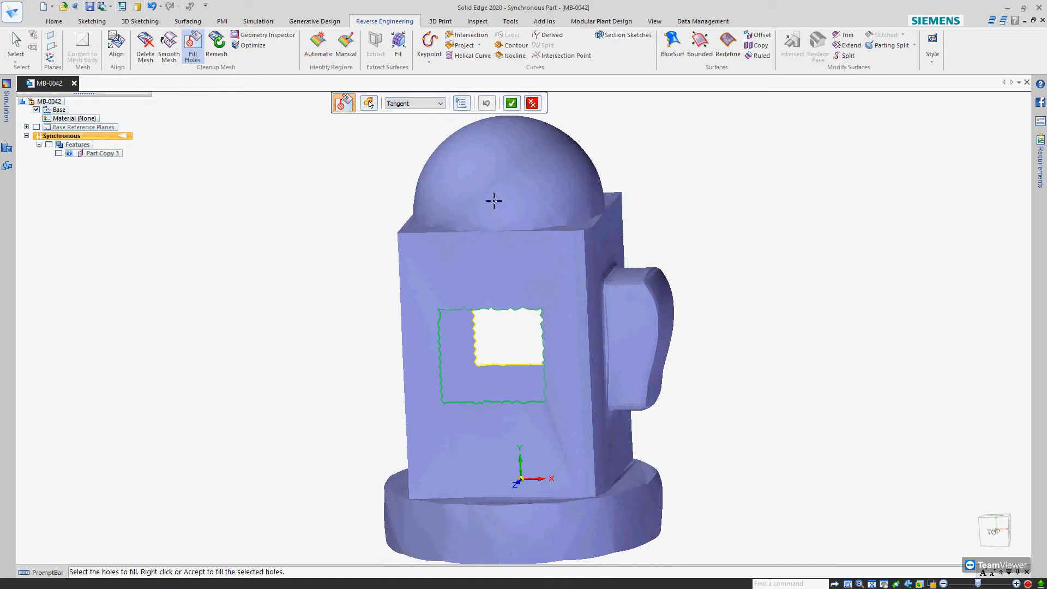
{"action": "left_click", "coordinate": [512, 105]}
Fill the matching rectangular hole on the opposite face with the Linear method and exit Fill Holes
{"action": "middle_click_drag", "start_coordinate": [501, 365], "coordinate": [299, 422]}
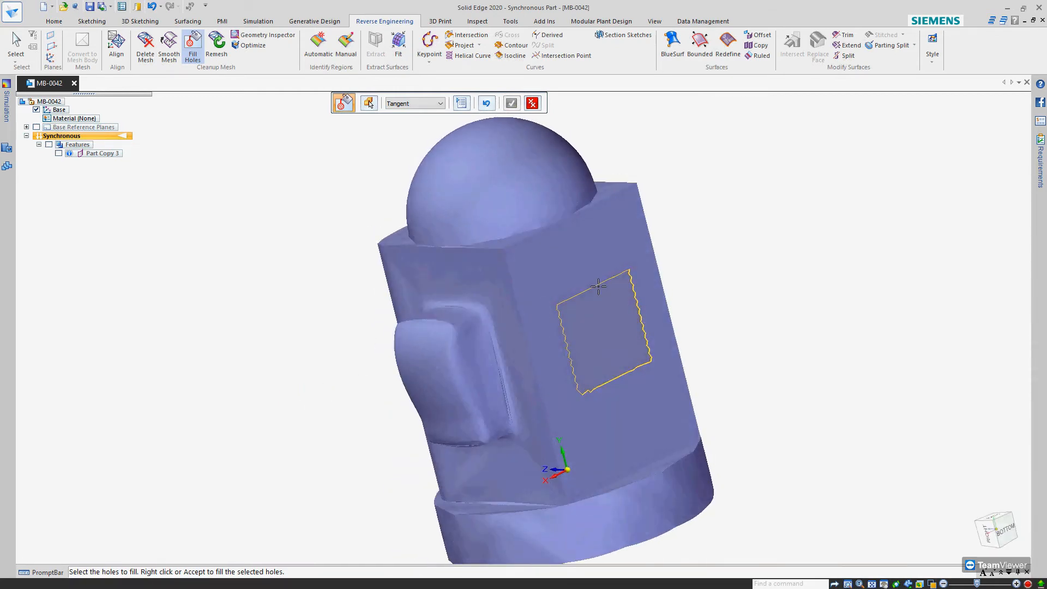
{"action": "left_click", "coordinate": [599, 286]}
{"action": "middle_click_drag", "start_coordinate": [617, 327], "coordinate": [568, 338]}
{"action": "left_click", "coordinate": [434, 107]}
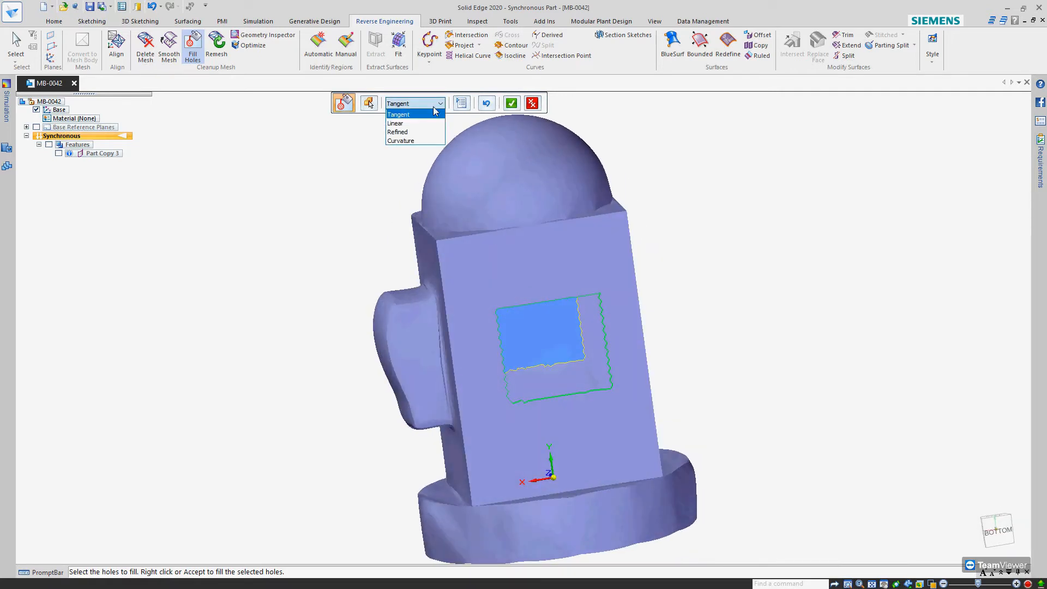
{"action": "left_click", "coordinate": [404, 124]}
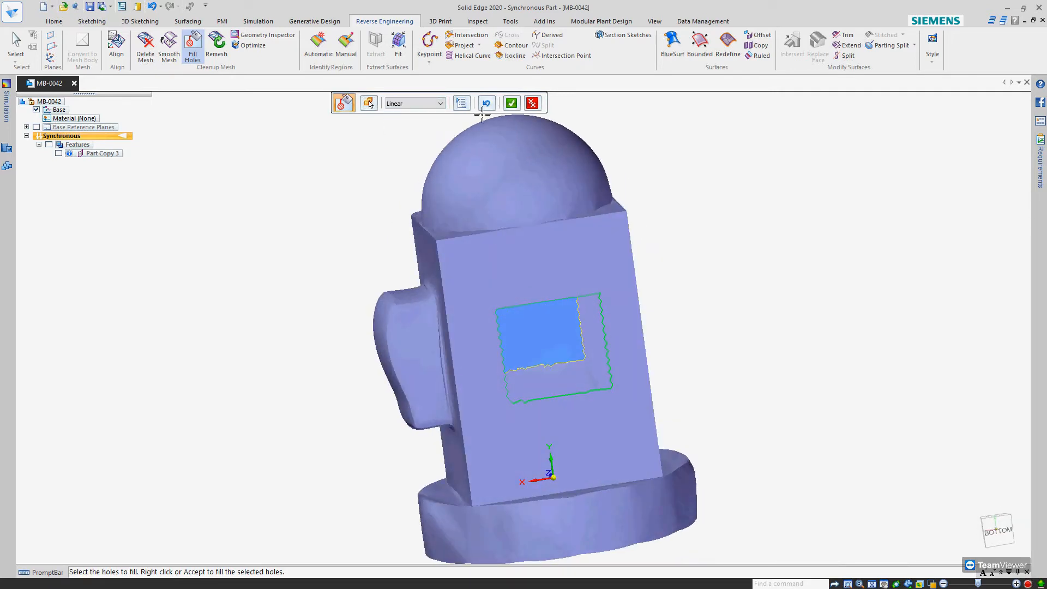
{"action": "left_click", "coordinate": [512, 103]}
{"action": "middle_click_drag", "start_coordinate": [684, 341], "coordinate": [526, 333]}
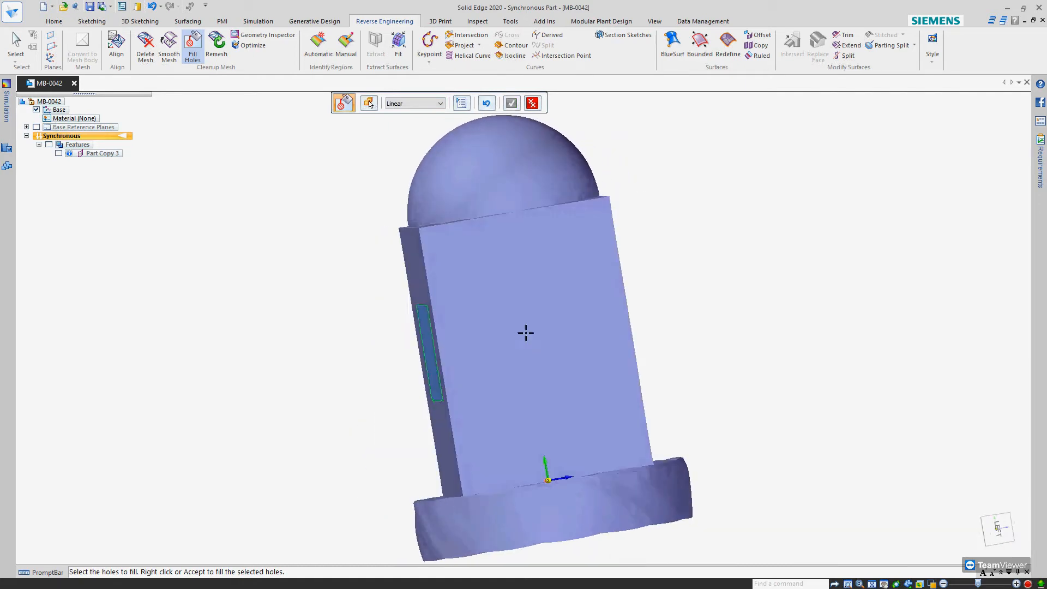
{"action": "middle_click_drag", "start_coordinate": [656, 244], "coordinate": [725, 253]}
{"action": "right_click", "coordinate": [612, 329]}
Examine the filled patches and the surrounding faces of the closed mesh body from several sides
{"action": "middle_click_drag", "start_coordinate": [537, 319], "coordinate": [714, 281]}
{"action": "scroll", "coordinate": [776, 240], "scroll_direction": "down", "scroll_amount": 3}
{"action": "middle_click_drag", "start_coordinate": [626, 316], "coordinate": [710, 327]}
{"action": "scroll", "coordinate": [636, 328], "scroll_direction": "down", "scroll_amount": 3}
{"action": "scroll", "coordinate": [678, 319], "scroll_direction": "up", "scroll_amount": 3}
{"action": "middle_click_drag", "start_coordinate": [488, 333], "coordinate": [521, 334]}
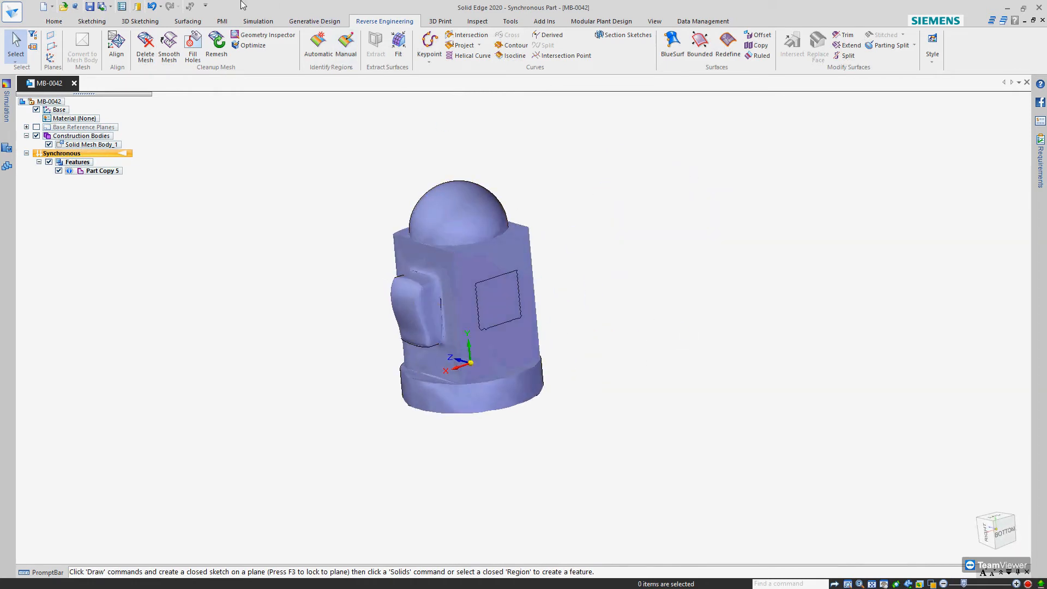
{"action": "mouse_move", "coordinate": [398, 222]}
{"action": "middle_mouse_down"}
{"action": "mouse_move", "coordinate": [416, 178]}
{"action": "mouse_move", "coordinate": [362, 227]}
{"action": "mouse_move", "coordinate": [325, 227]}
{"action": "mouse_move", "coordinate": [507, 217]}
{"action": "mouse_move", "coordinate": [453, 231]}
{"action": "middle_mouse_up"}
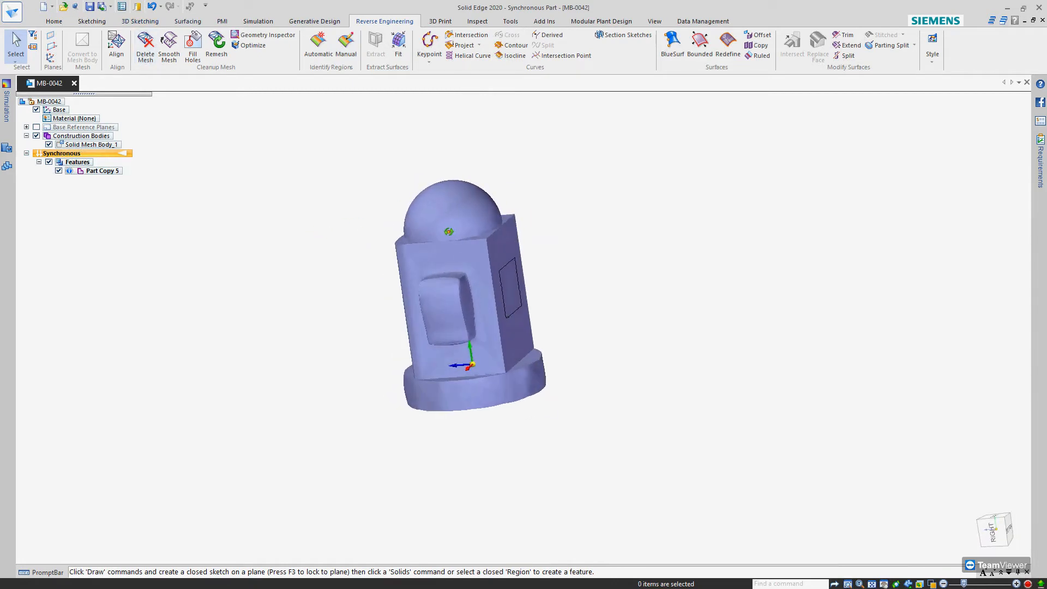
{"action": "middle_click_drag", "start_coordinate": [448, 232], "coordinate": [363, 221]}
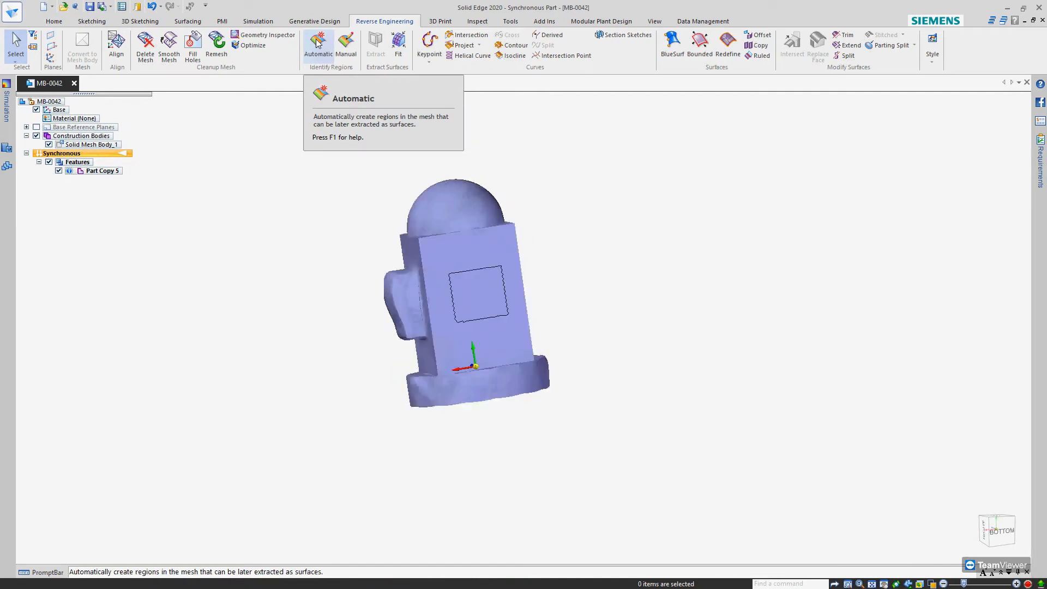
Manually paint a ring-shaped mesh region on the flat face around the Linear-filled patch and select it
{"action": "left_click", "coordinate": [346, 48]}
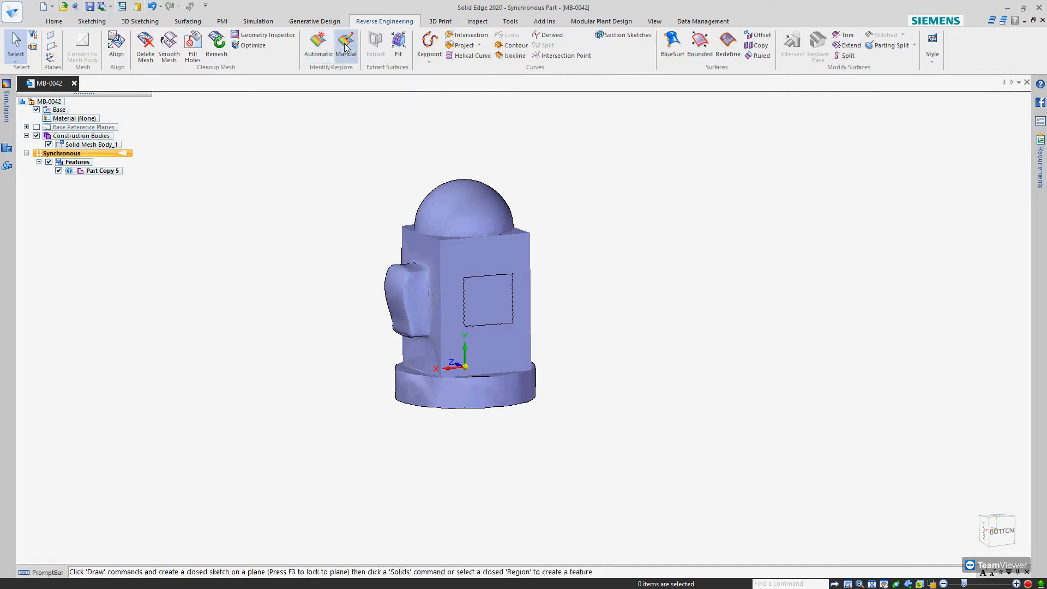
{"action": "scroll", "coordinate": [477, 246], "scroll_direction": "up", "scroll_amount": 4}
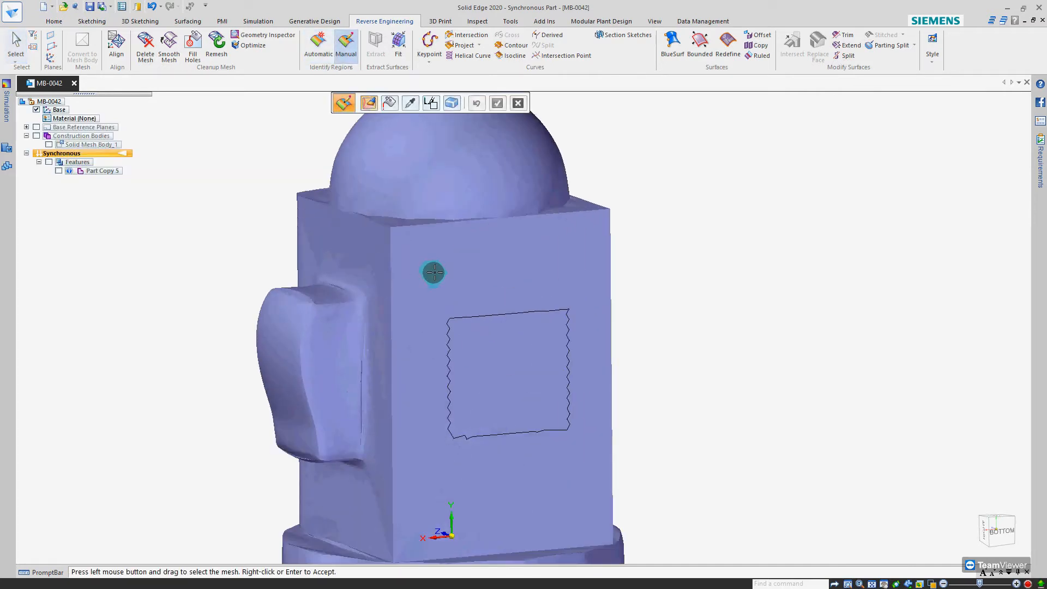
{"action": "scroll", "coordinate": [439, 271], "scroll_direction": "up", "scroll_amount": 8}
{"action": "scroll", "coordinate": [437, 271], "scroll_direction": "down", "scroll_amount": 10}
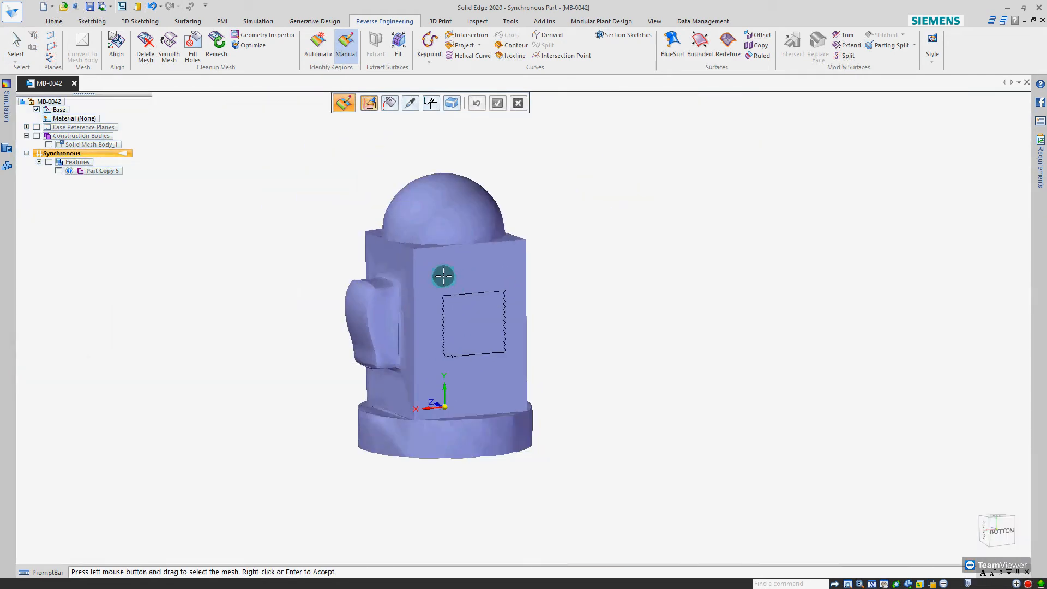
{"action": "scroll", "coordinate": [436, 273], "scroll_direction": "down", "scroll_amount": 5}
{"action": "scroll", "coordinate": [437, 271], "scroll_direction": "up", "scroll_amount": 4}
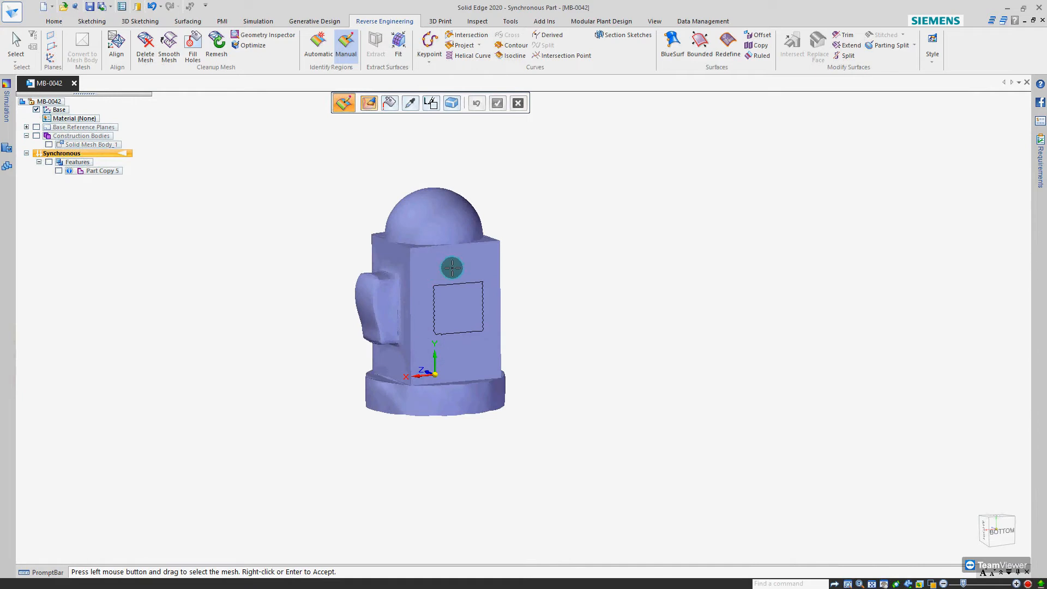
{"action": "scroll", "coordinate": [447, 271], "scroll_direction": "up", "scroll_amount": 4}
{"action": "mouse_move", "coordinate": [400, 266]}
{"action": "left_mouse_down"}
{"action": "mouse_move", "coordinate": [550, 269]}
{"action": "mouse_move", "coordinate": [557, 363]}
{"action": "mouse_move", "coordinate": [544, 431]}
{"action": "mouse_move", "coordinate": [477, 484]}
{"action": "mouse_move", "coordinate": [383, 440]}
{"action": "mouse_move", "coordinate": [362, 343]}
{"action": "mouse_move", "coordinate": [379, 283]}
{"action": "mouse_move", "coordinate": [395, 271]}
{"action": "mouse_move", "coordinate": [511, 252]}
{"action": "left_mouse_up"}
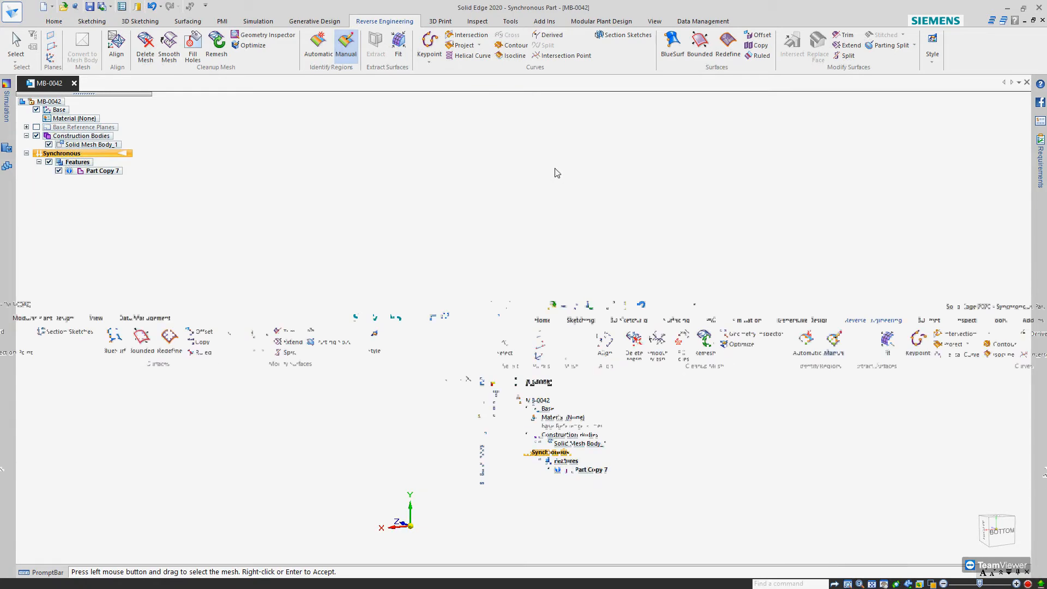
{"action": "left_click", "coordinate": [487, 274]}
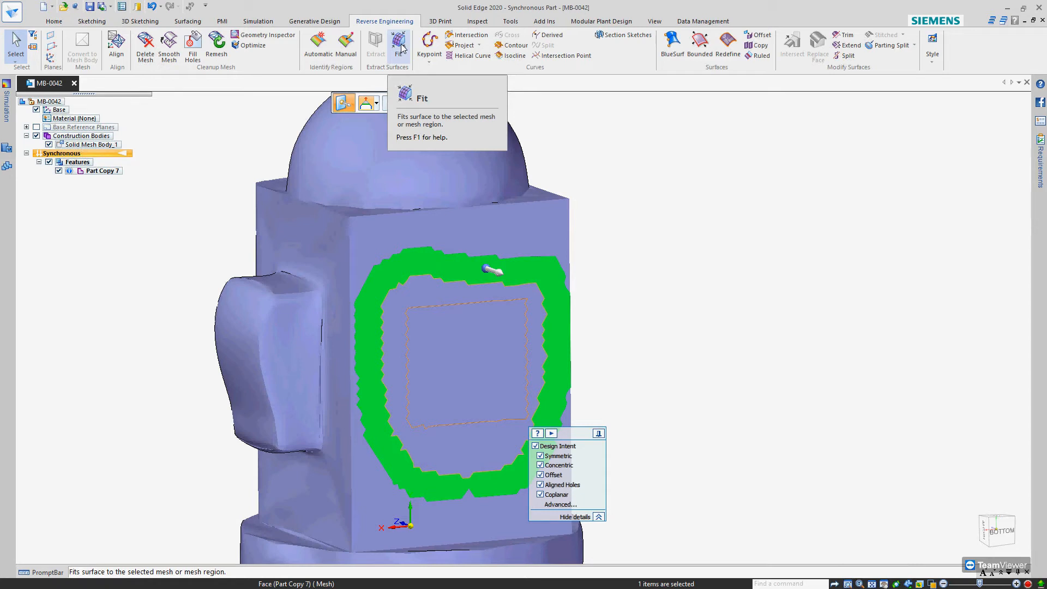
Deselect the hand-painted ring region and undo its creation
{"action": "left_click", "coordinate": [642, 180]}
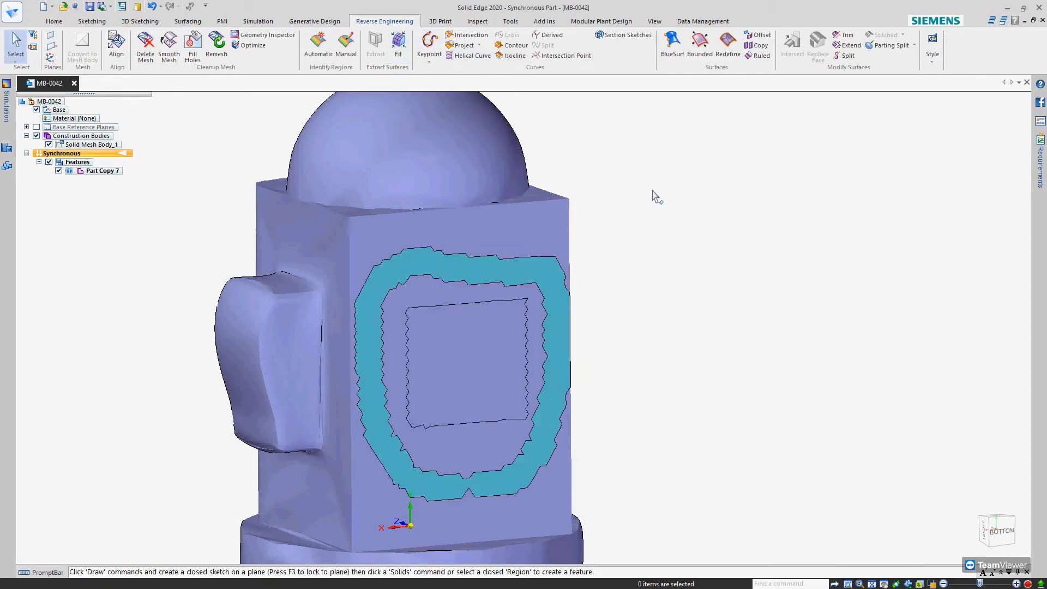
{"action": "key", "text": "ctrl+z"}
{"action": "scroll", "coordinate": [660, 252], "scroll_direction": "down", "scroll_amount": 2}
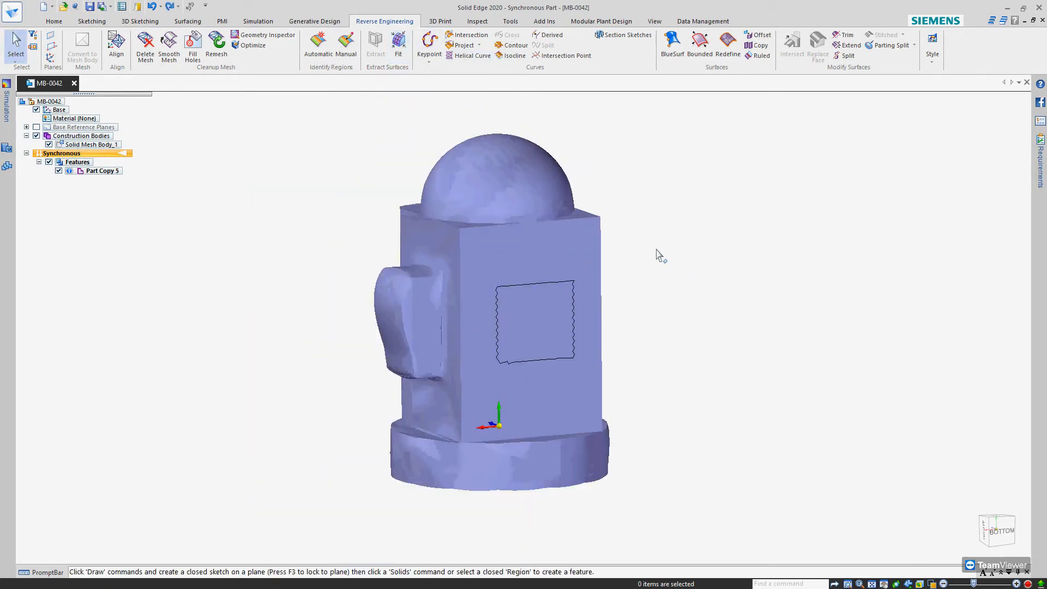
Preview automatically identified regions on the whole mesh body with an accuracy of 5
{"action": "left_click", "coordinate": [318, 45]}
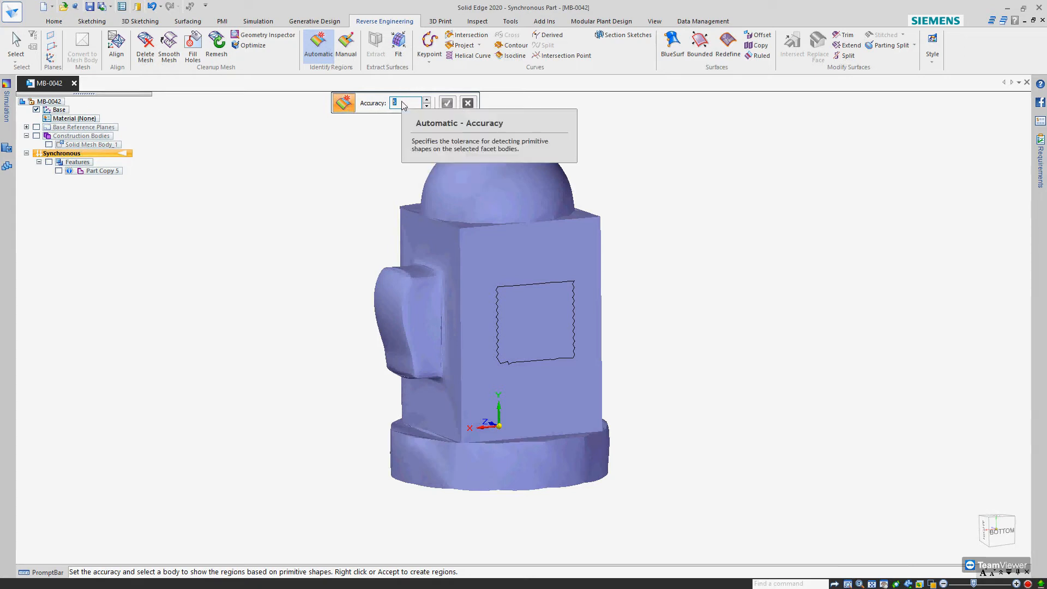
{"action": "left_click", "coordinate": [479, 276]}
{"action": "mouse_move", "coordinate": [479, 276]}
{"action": "middle_mouse_down"}
{"action": "mouse_move", "coordinate": [526, 279]}
{"action": "mouse_move", "coordinate": [498, 278]}
{"action": "middle_mouse_up"}
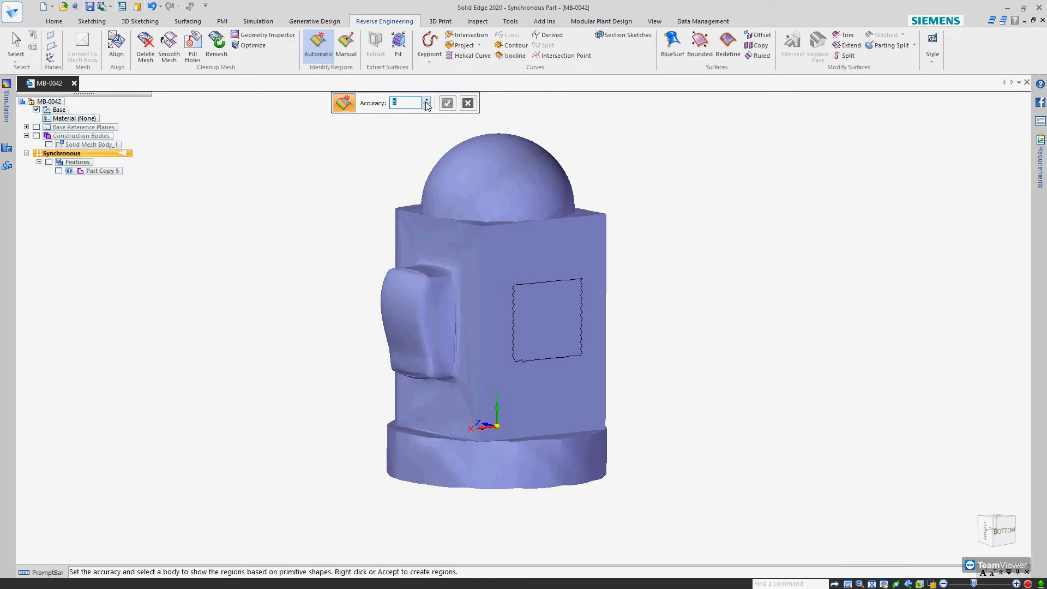
{"action": "left_click", "coordinate": [475, 276]}
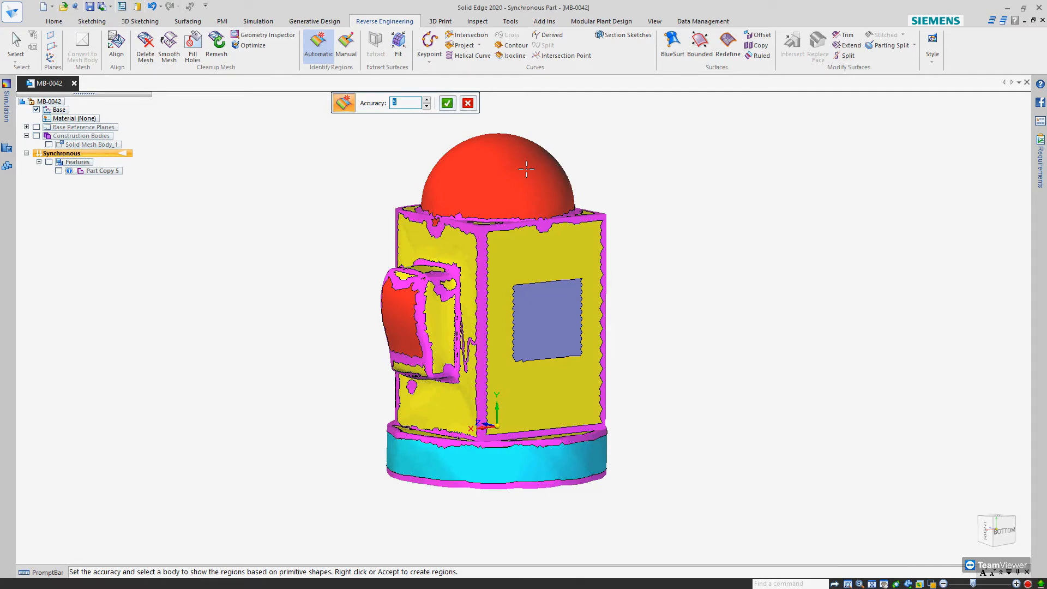
Examine the previewed regions on the dome, flat faces, raised block, edges and round base from different sides
{"action": "middle_click_drag", "start_coordinate": [531, 355], "coordinate": [551, 339]}
{"action": "middle_click_drag", "start_coordinate": [552, 416], "coordinate": [591, 244]}
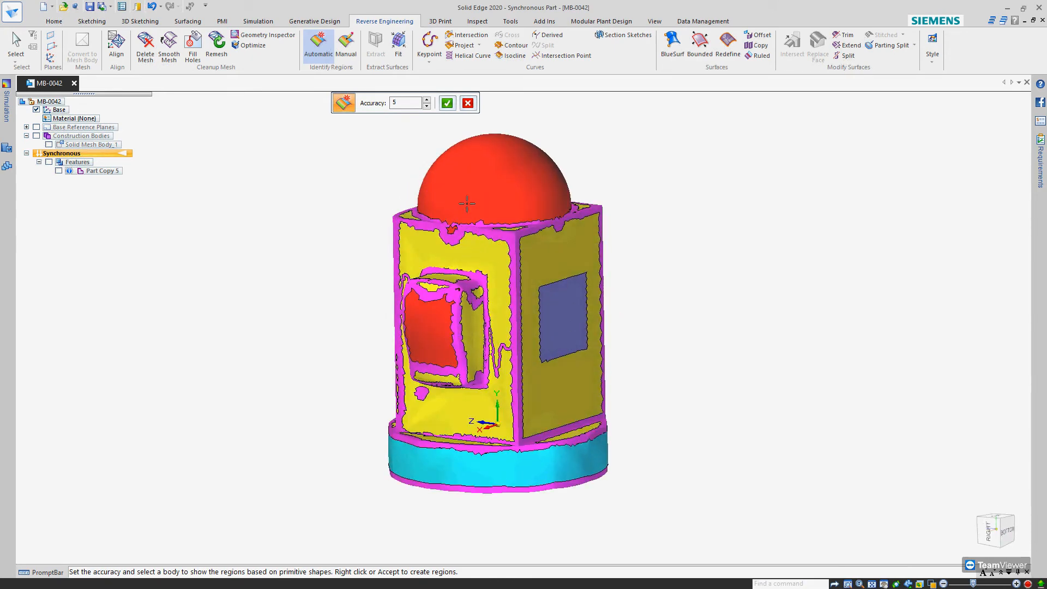
{"action": "middle_click_drag", "start_coordinate": [517, 285], "coordinate": [513, 436]}
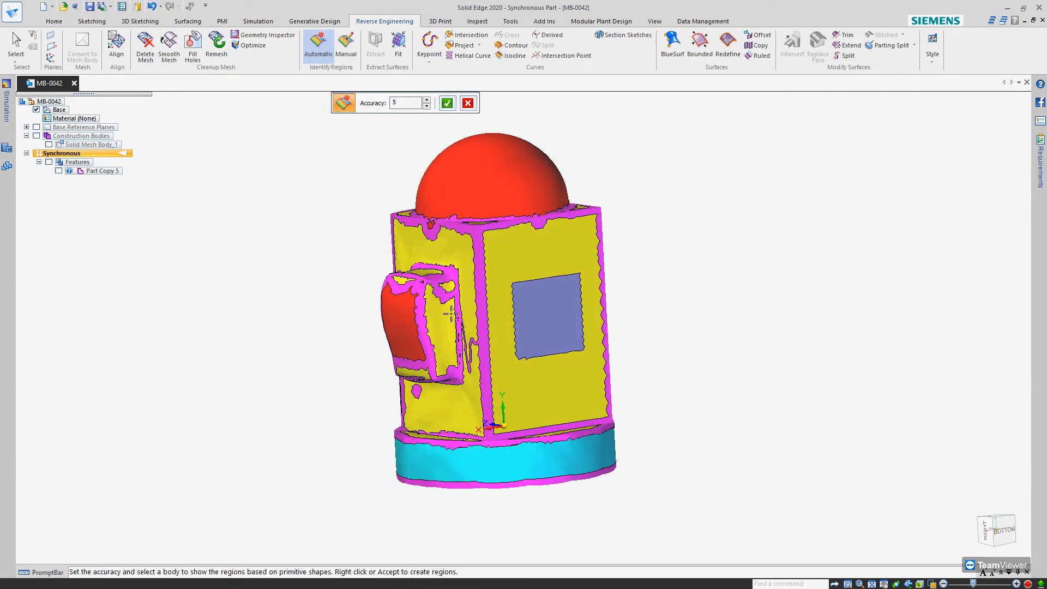
{"action": "middle_click_drag", "start_coordinate": [506, 234], "coordinate": [521, 313]}
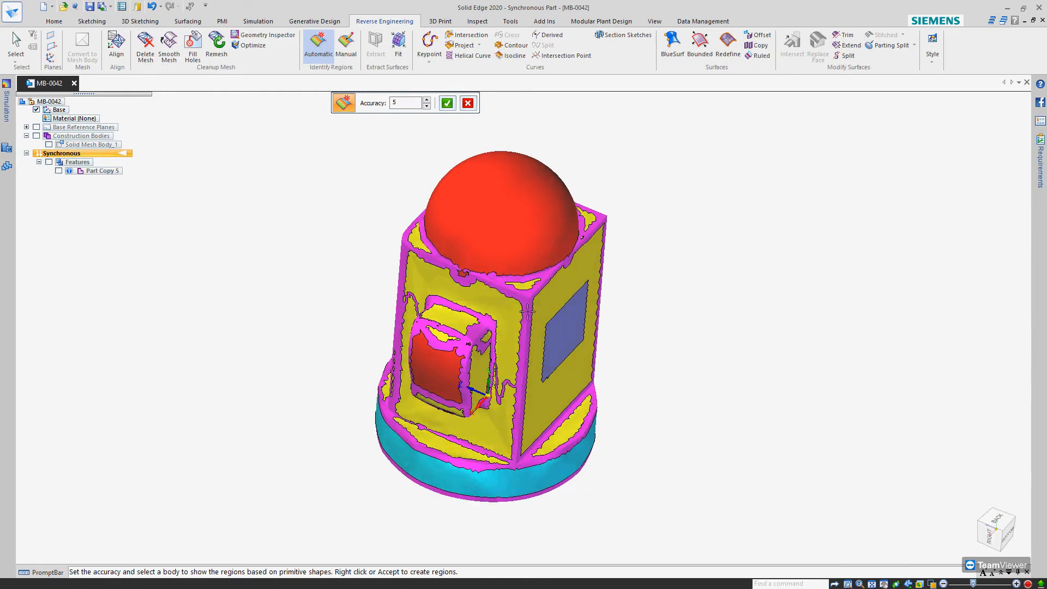
{"action": "scroll", "coordinate": [528, 316], "scroll_direction": "up", "scroll_amount": 3}
{"action": "scroll", "coordinate": [528, 316], "scroll_direction": "down", "scroll_amount": 1}
{"action": "scroll", "coordinate": [535, 262], "scroll_direction": "down", "scroll_amount": 2}
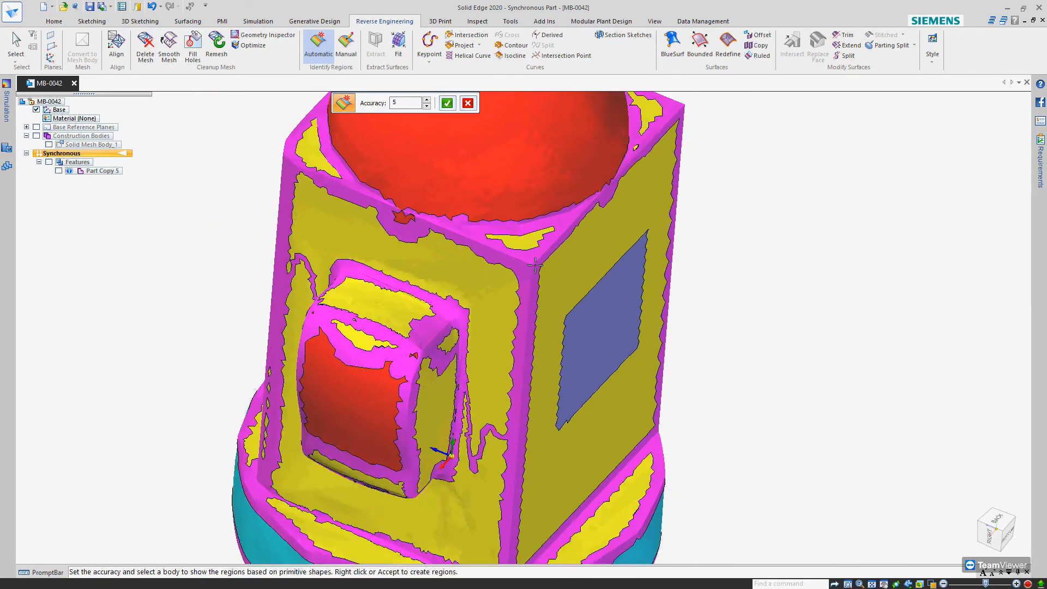
{"action": "middle_click_drag", "start_coordinate": [586, 431], "coordinate": [578, 421]}
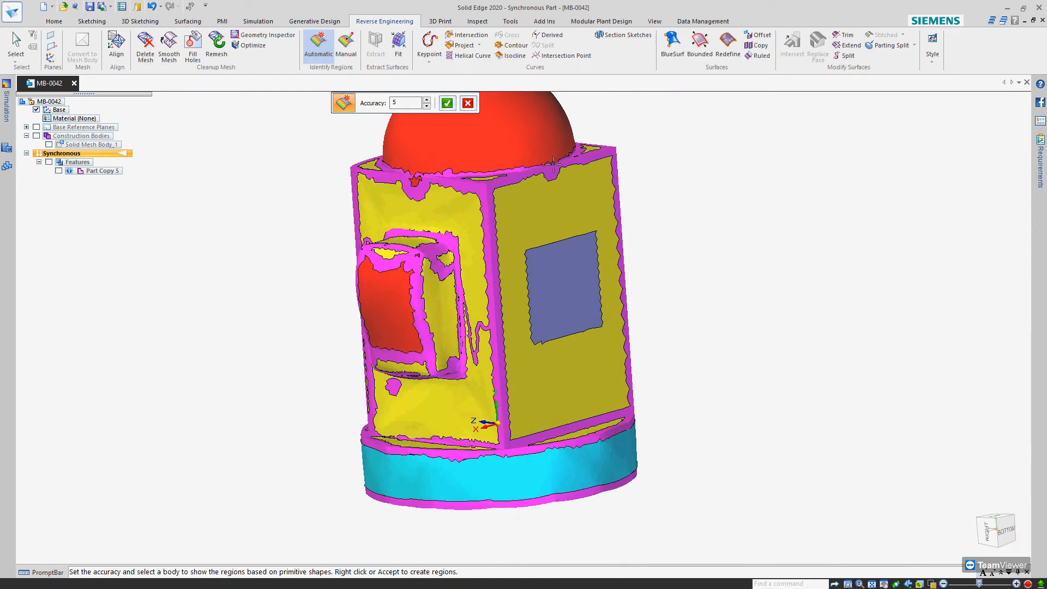
{"action": "scroll", "coordinate": [594, 158], "scroll_direction": "up", "scroll_amount": 3}
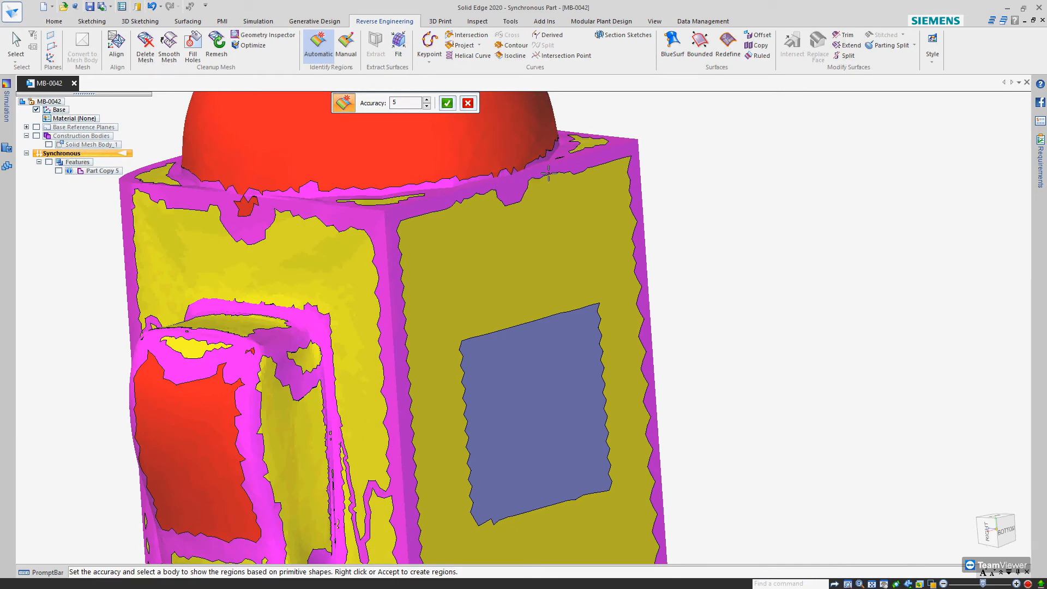
{"action": "scroll", "coordinate": [594, 158], "scroll_direction": "up", "scroll_amount": 2}
{"action": "scroll", "coordinate": [517, 126], "scroll_direction": "down", "scroll_amount": 4}
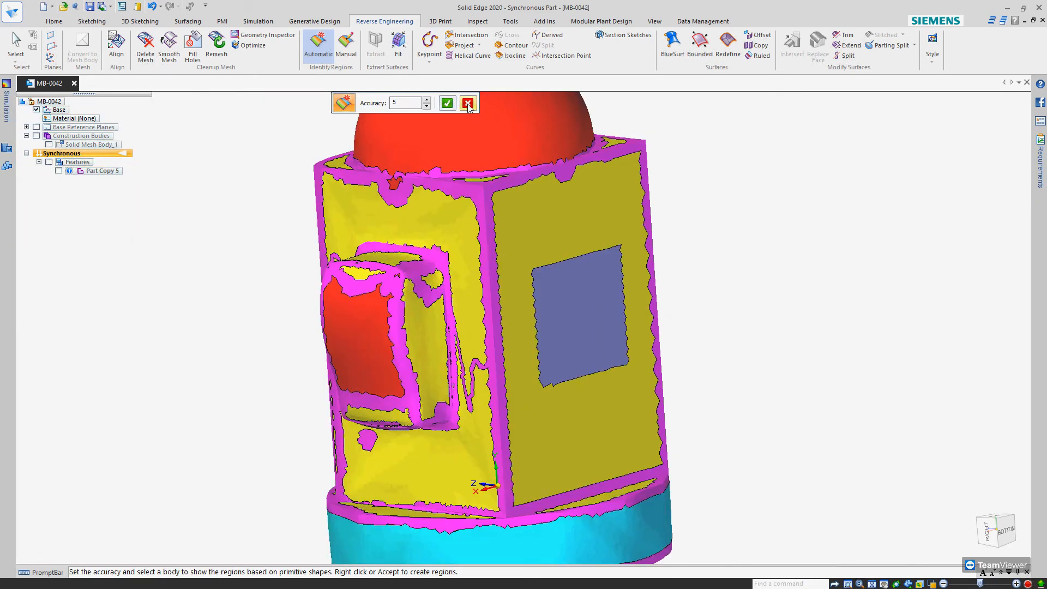
Reselect the mesh body for automatic region detection at accuracy 5 and create the regions
{"action": "left_click", "coordinate": [448, 104]}
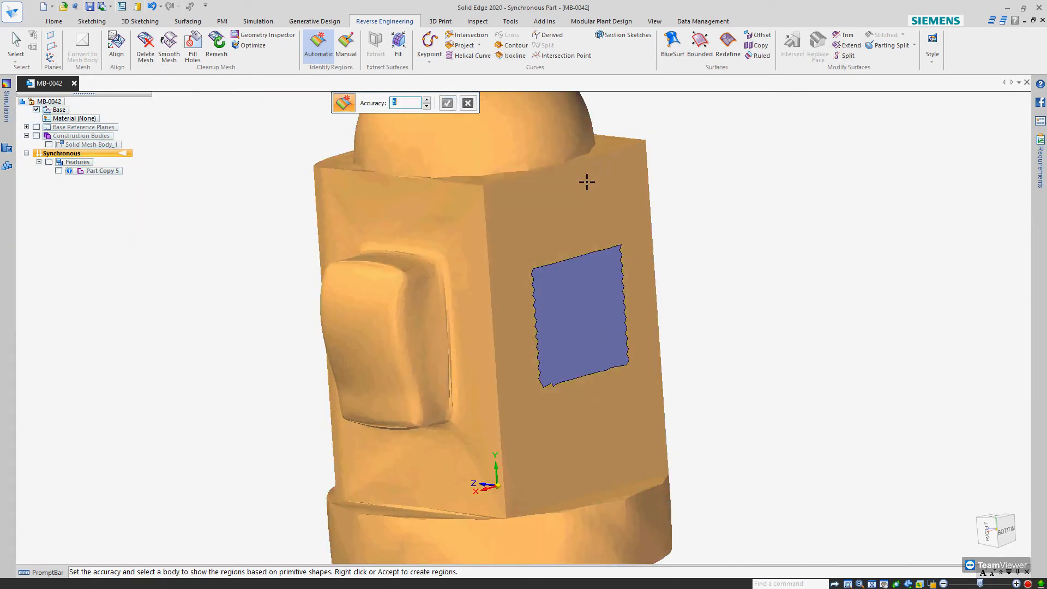
{"action": "left_click", "coordinate": [459, 207]}
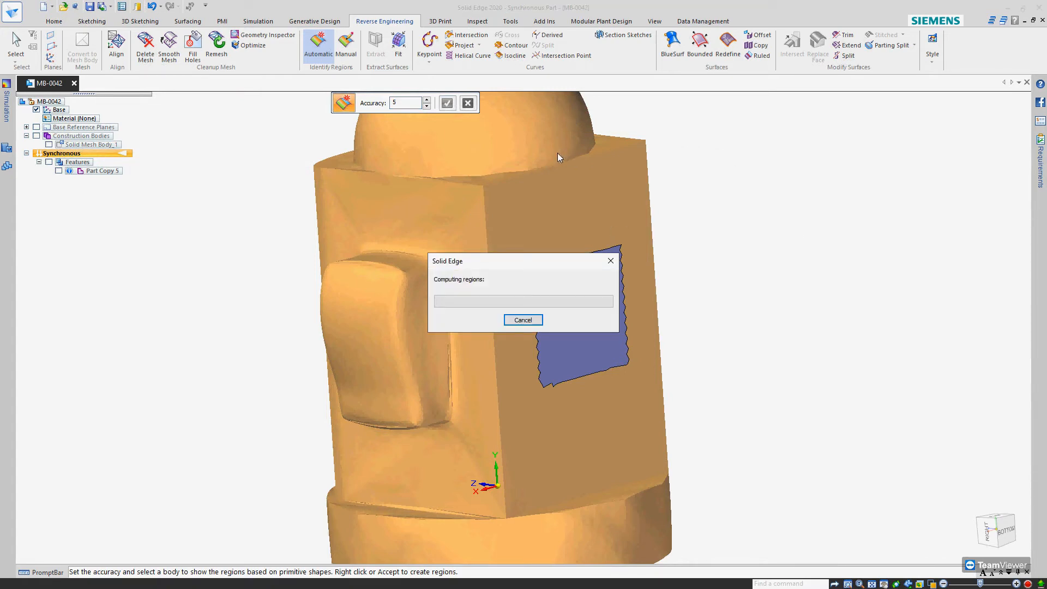
{"action": "left_click", "coordinate": [446, 104]}
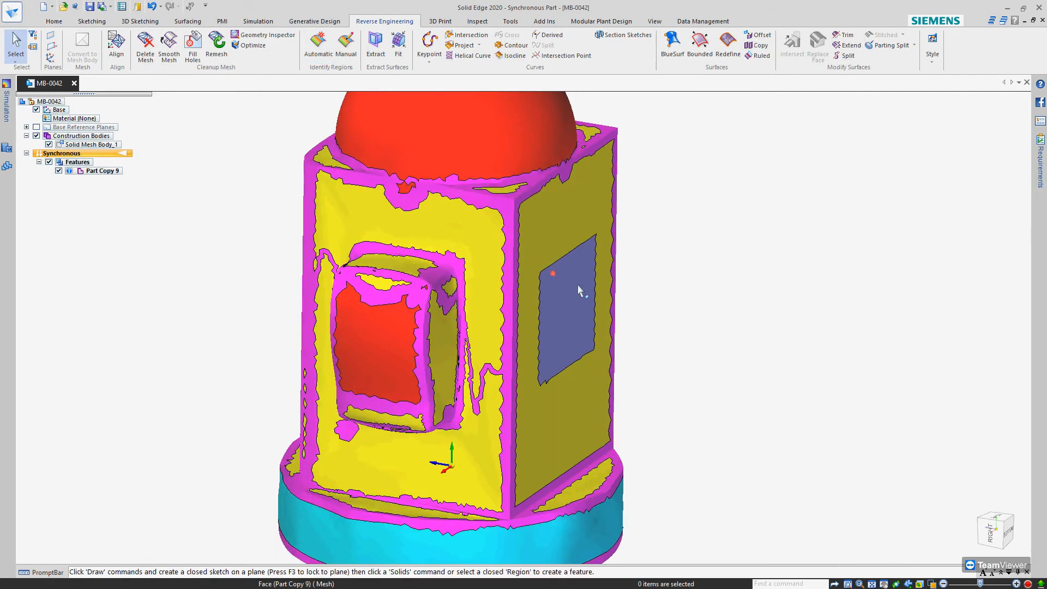
Extract planar surfaces from the box's plain side face and the adjacent side face with the square patch
{"action": "left_click", "coordinate": [376, 43]}
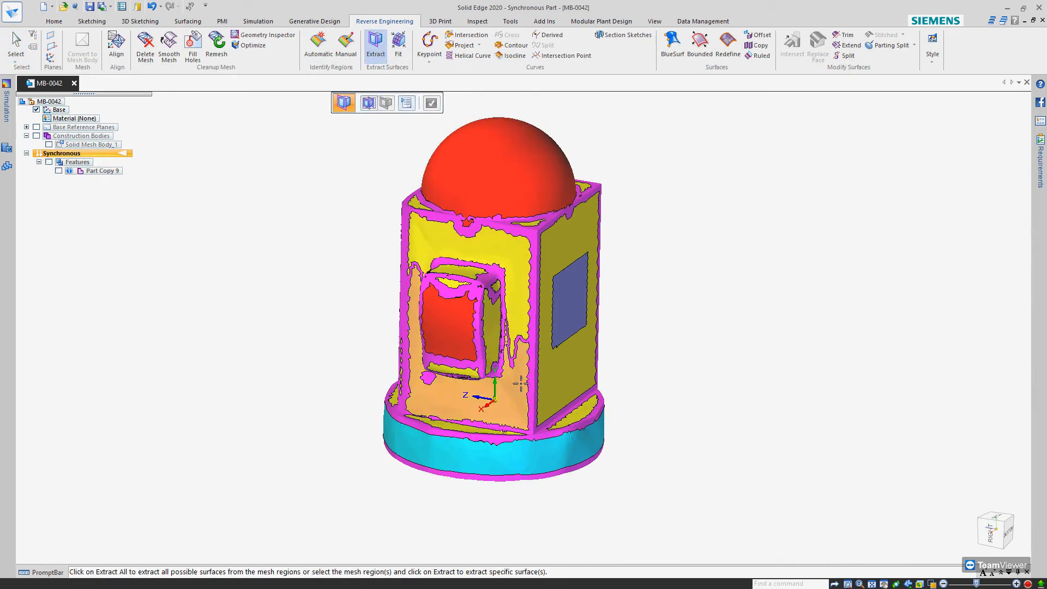
{"action": "left_click", "coordinate": [560, 252]}
{"action": "middle_click_drag", "start_coordinate": [644, 314], "coordinate": [499, 335]}
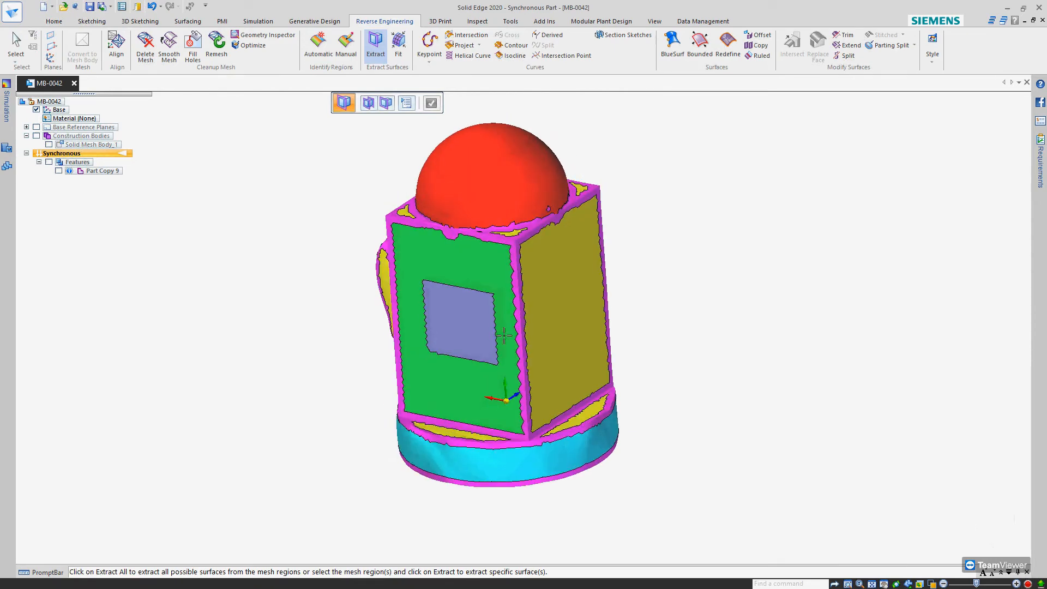
{"action": "left_click", "coordinate": [592, 285]}
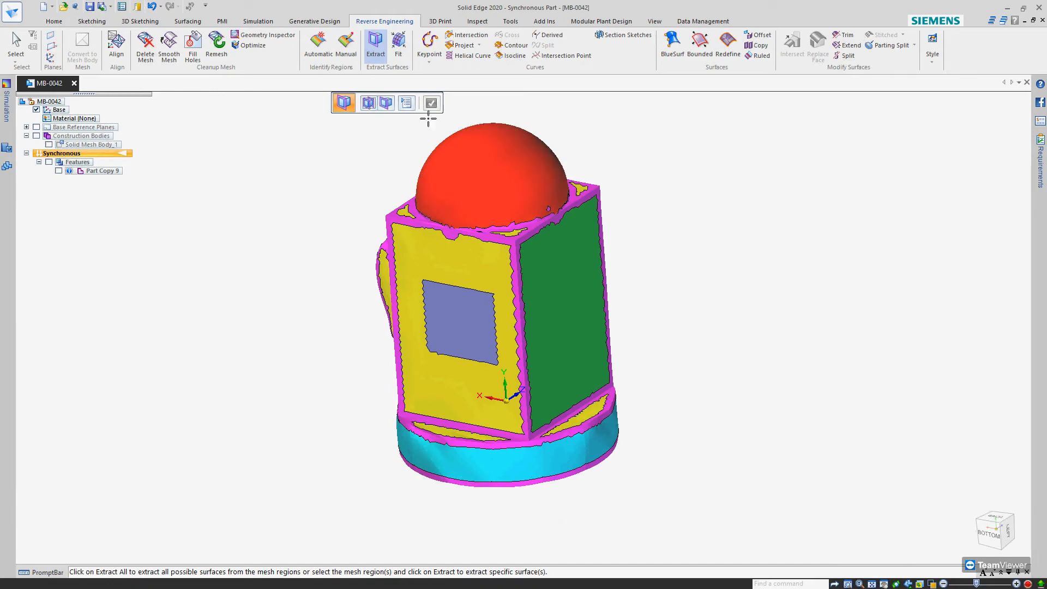
{"action": "left_click", "coordinate": [386, 102]}
{"action": "middle_click_drag", "start_coordinate": [592, 399], "coordinate": [488, 229]}
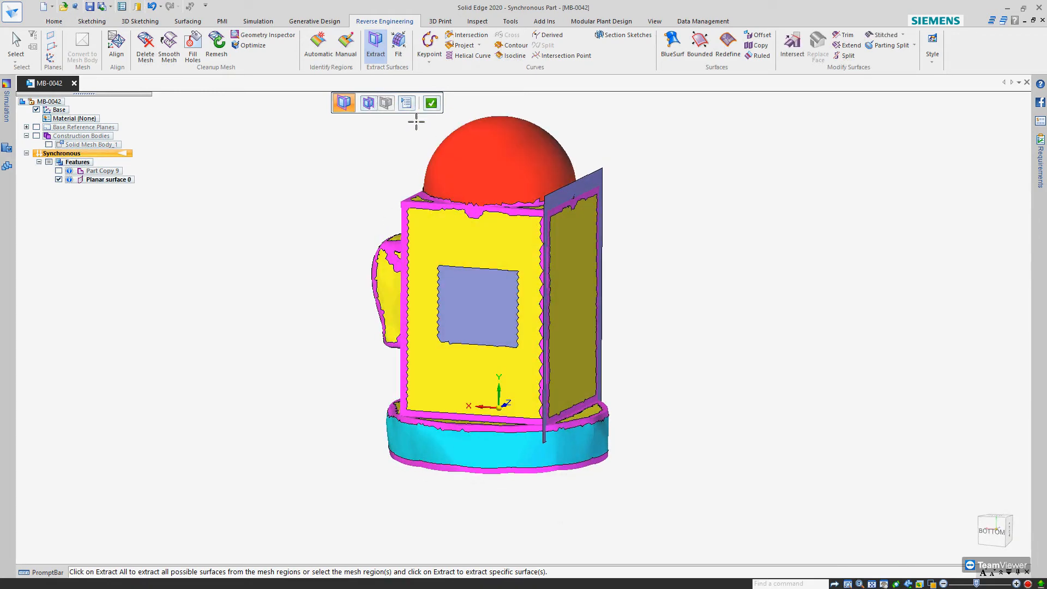
{"action": "left_click", "coordinate": [465, 244]}
{"action": "left_click", "coordinate": [386, 102]}
Extract a spherical surface from the dome and a planar surface from a flat top corner region beside it
{"action": "left_click", "coordinate": [498, 162]}
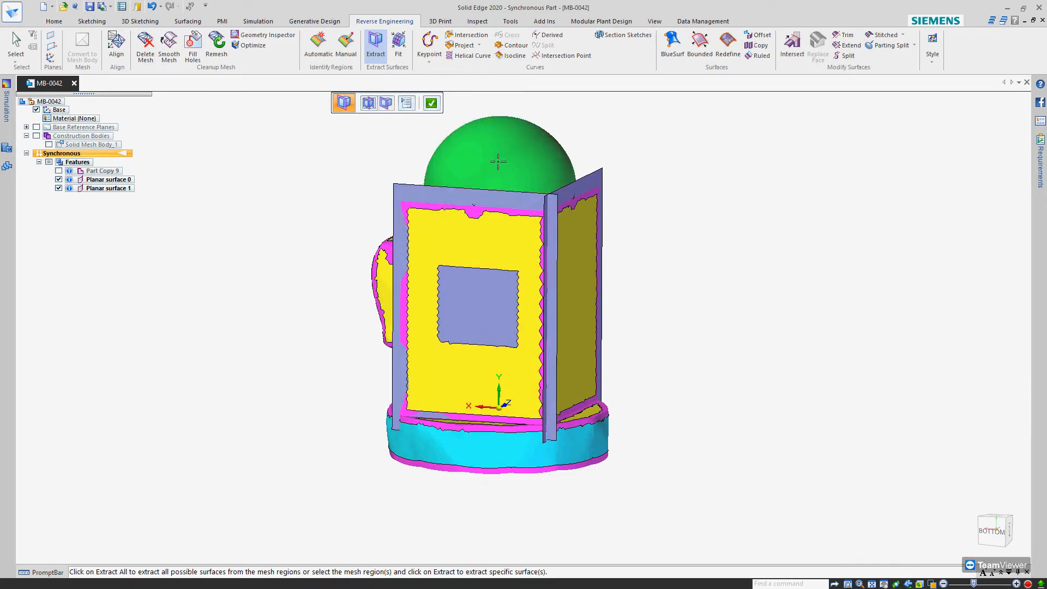
{"action": "left_click", "coordinate": [386, 102]}
{"action": "middle_click_drag", "start_coordinate": [491, 164], "coordinate": [472, 302]}
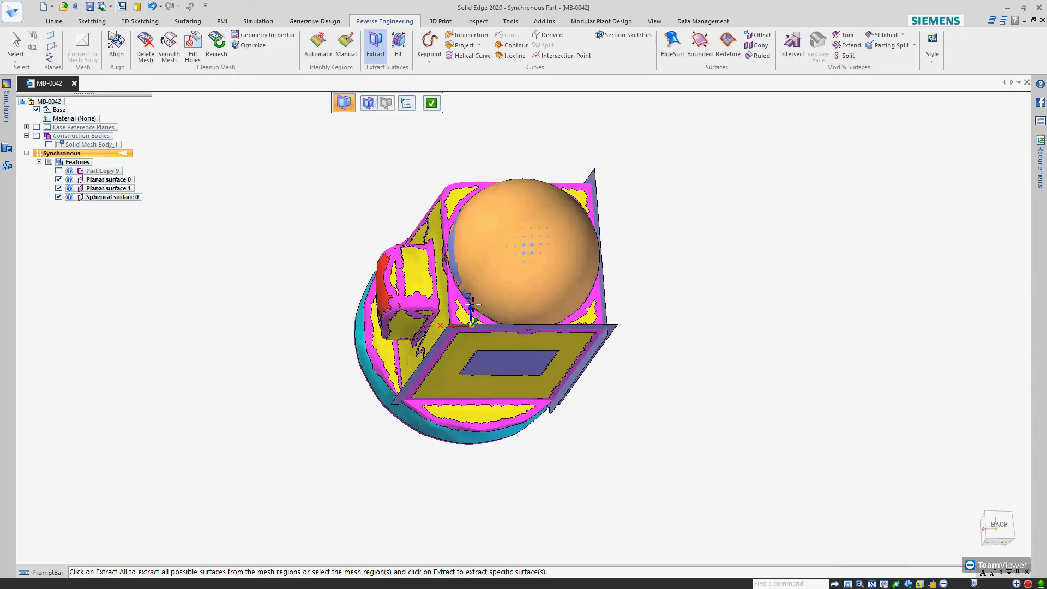
{"action": "scroll", "coordinate": [472, 302], "scroll_direction": "up", "scroll_amount": 3}
{"action": "left_click", "coordinate": [464, 312]}
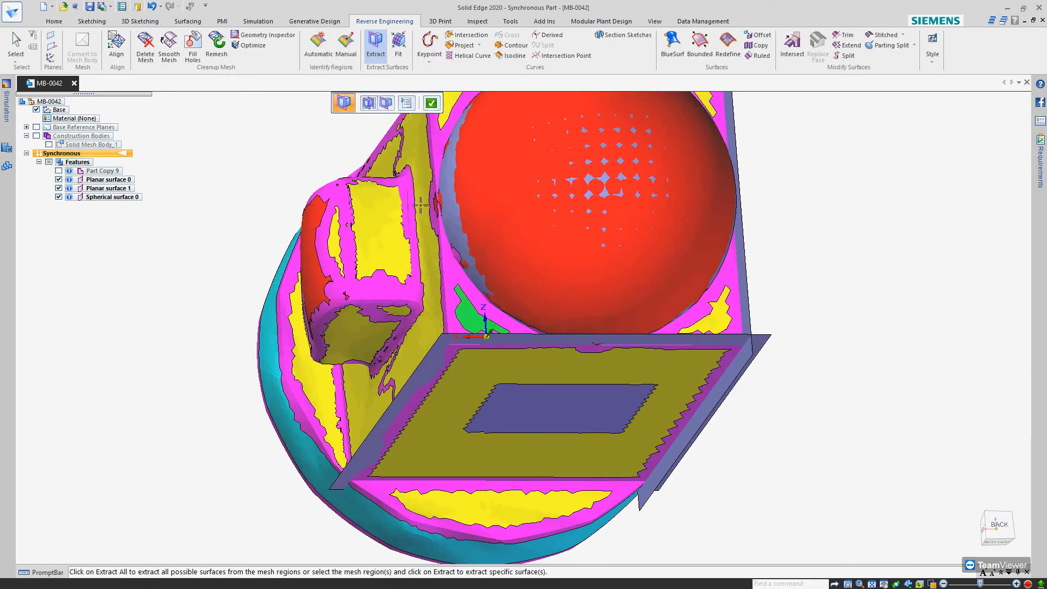
{"action": "left_click", "coordinate": [386, 103]}
Extract a cylindrical surface from the round base's wall and a planar surface from the ledge on top of the base
{"action": "scroll", "coordinate": [446, 203], "scroll_direction": "down", "scroll_amount": 5}
{"action": "middle_click_drag", "start_coordinate": [446, 202], "coordinate": [523, 396]}
{"action": "left_click", "coordinate": [518, 392]}
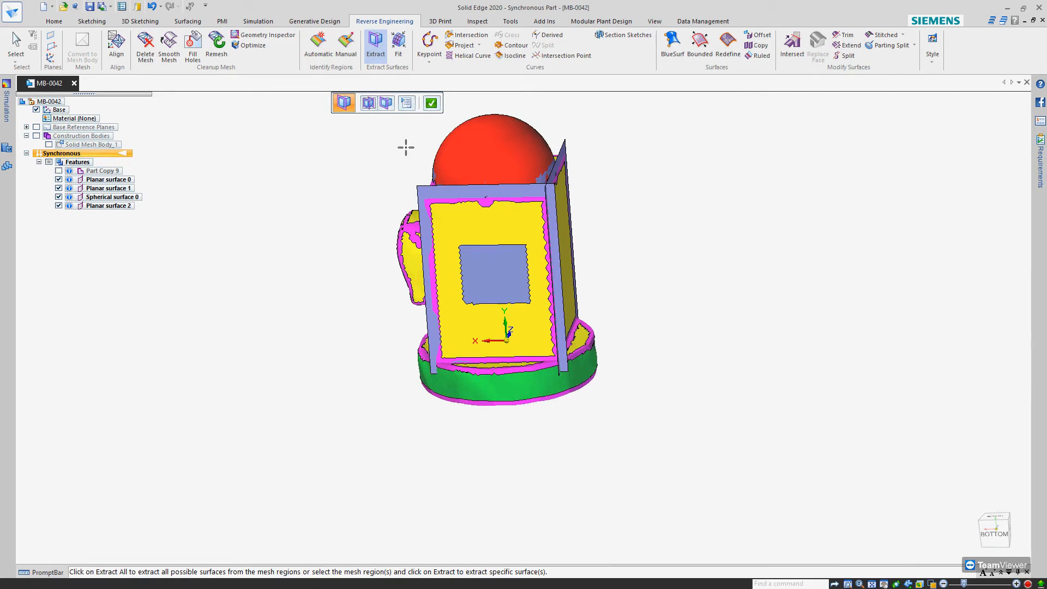
{"action": "left_click", "coordinate": [386, 103]}
{"action": "scroll", "coordinate": [493, 358], "scroll_direction": "up", "scroll_amount": 5}
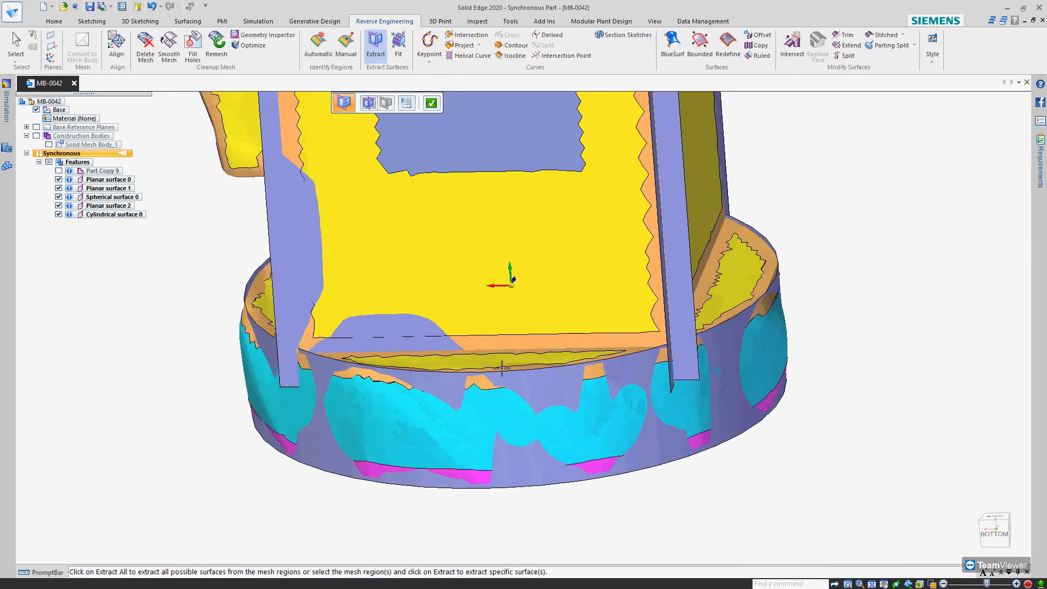
{"action": "left_click", "coordinate": [491, 358]}
{"action": "middle_click_drag", "start_coordinate": [491, 359], "coordinate": [414, 229]}
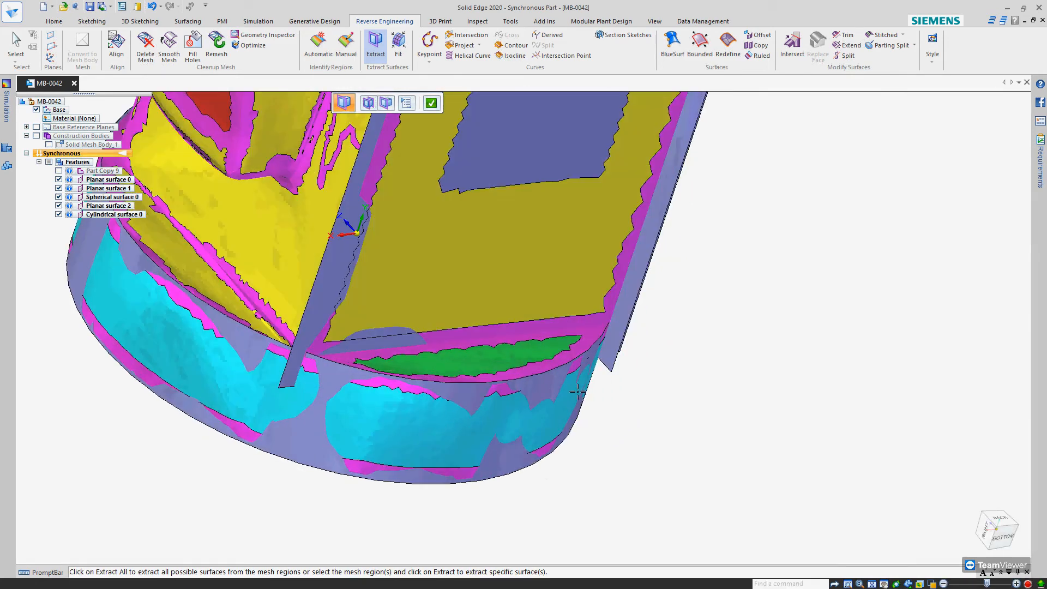
{"action": "left_click", "coordinate": [387, 103]}
Extract a planar surface from the underside of the round base
{"action": "middle_click_drag", "start_coordinate": [346, 225], "coordinate": [486, 492]}
{"action": "scroll", "coordinate": [487, 335], "scroll_direction": "down", "scroll_amount": 5}
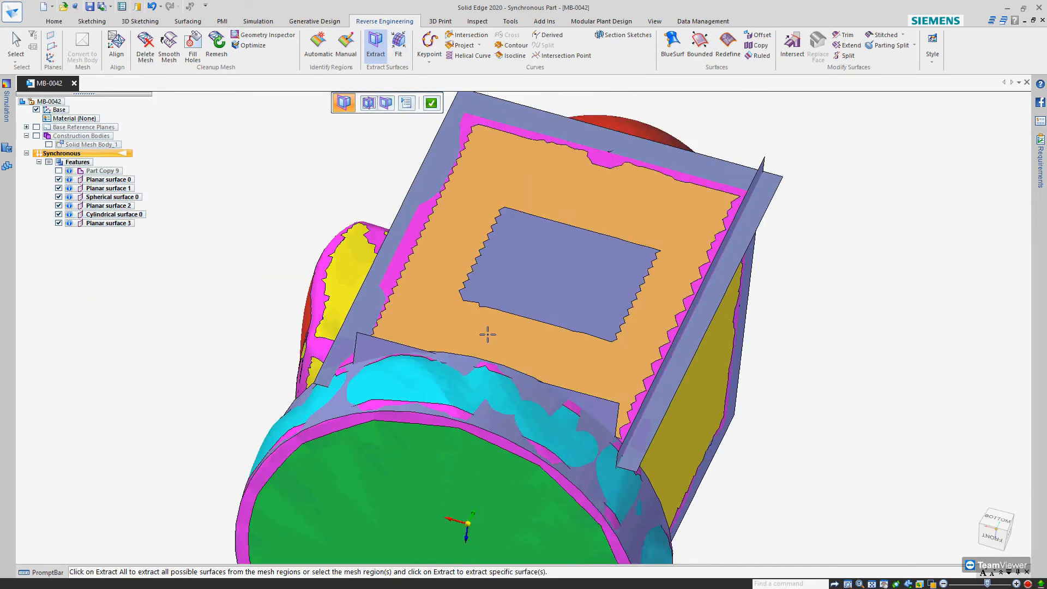
{"action": "left_click", "coordinate": [386, 104]}
Extract planar surfaces from the box face carrying the raised block and from the remaining side face
{"action": "middle_click_drag", "start_coordinate": [483, 282], "coordinate": [650, 298]}
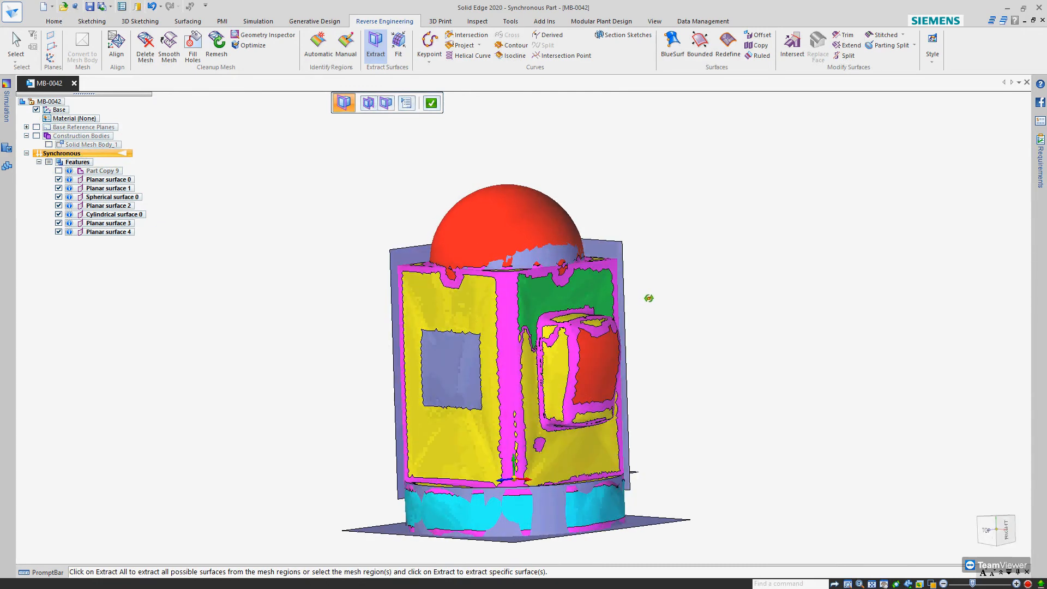
{"action": "left_click", "coordinate": [386, 103]}
{"action": "left_click", "coordinate": [498, 316]}
{"action": "left_click", "coordinate": [386, 103]}
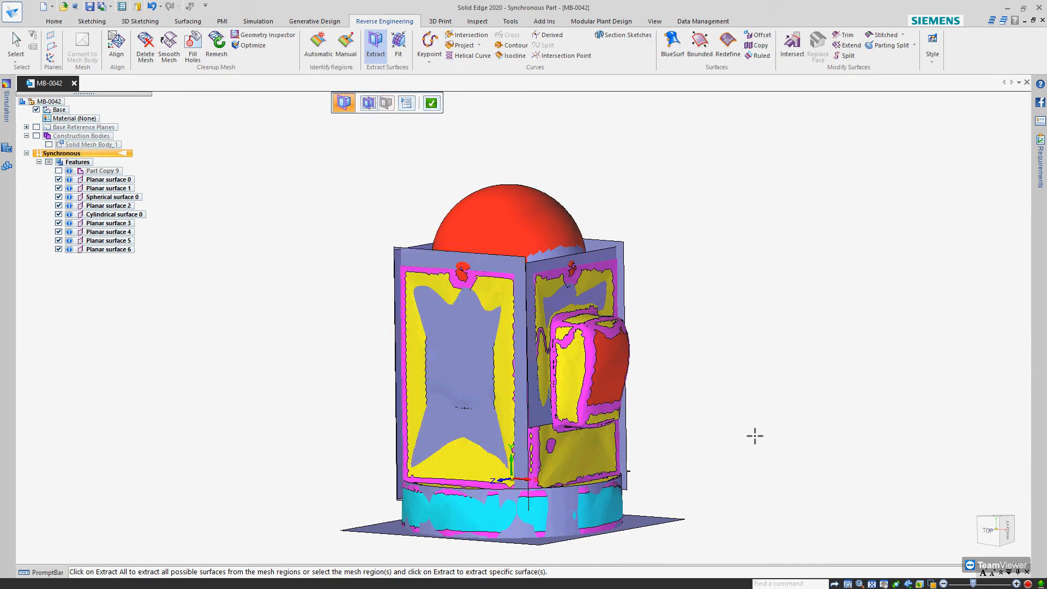
Finish extracting, hide the mesh body and Part Copy 9, and inspect the extracted surfaces on their own
{"action": "middle_click_drag", "start_coordinate": [701, 257], "coordinate": [666, 347]}
{"action": "key", "text": "Escape"}
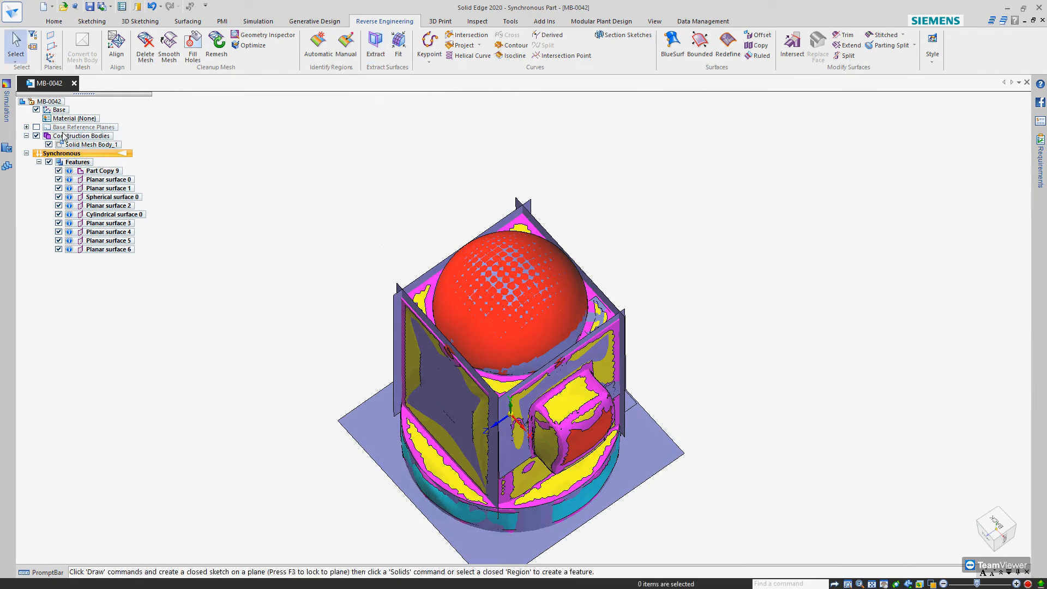
{"action": "left_click", "coordinate": [59, 171]}
{"action": "middle_click_drag", "start_coordinate": [269, 332], "coordinate": [393, 334]}
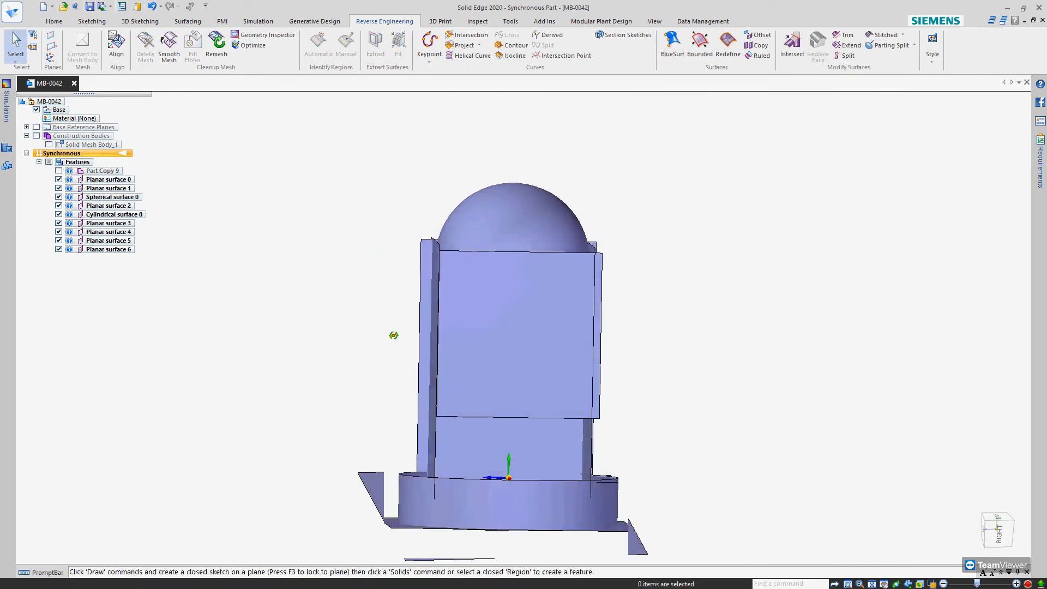
{"action": "scroll", "coordinate": [510, 279], "scroll_direction": "up", "scroll_amount": 3}
{"action": "scroll", "coordinate": [510, 280], "scroll_direction": "down", "scroll_amount": 3}
{"action": "middle_click_drag", "start_coordinate": [511, 280], "coordinate": [547, 334]}
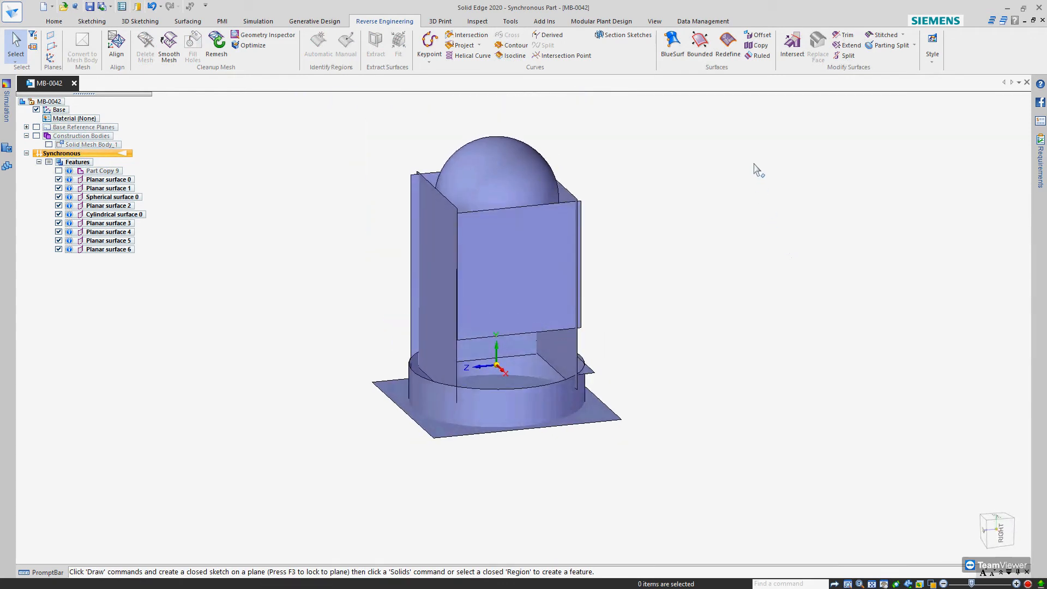
Extend the lower edge of the short side surface down toward the round base
{"action": "left_click", "coordinate": [847, 44]}
{"action": "scroll", "coordinate": [594, 373], "scroll_direction": "up", "scroll_amount": 3}
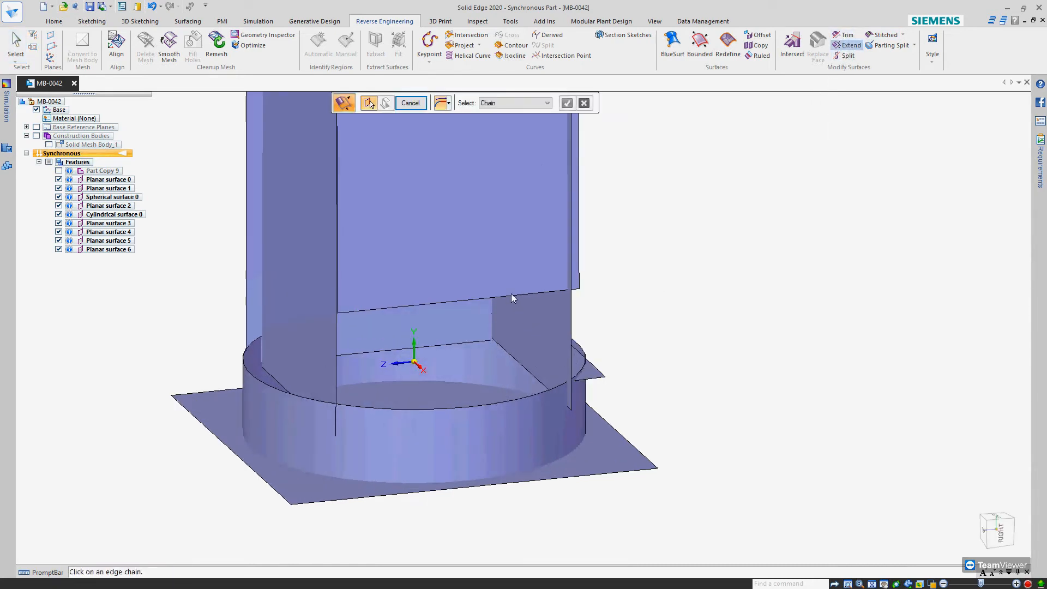
{"action": "left_click", "coordinate": [512, 298]}
{"action": "right_click", "coordinate": [513, 296]}
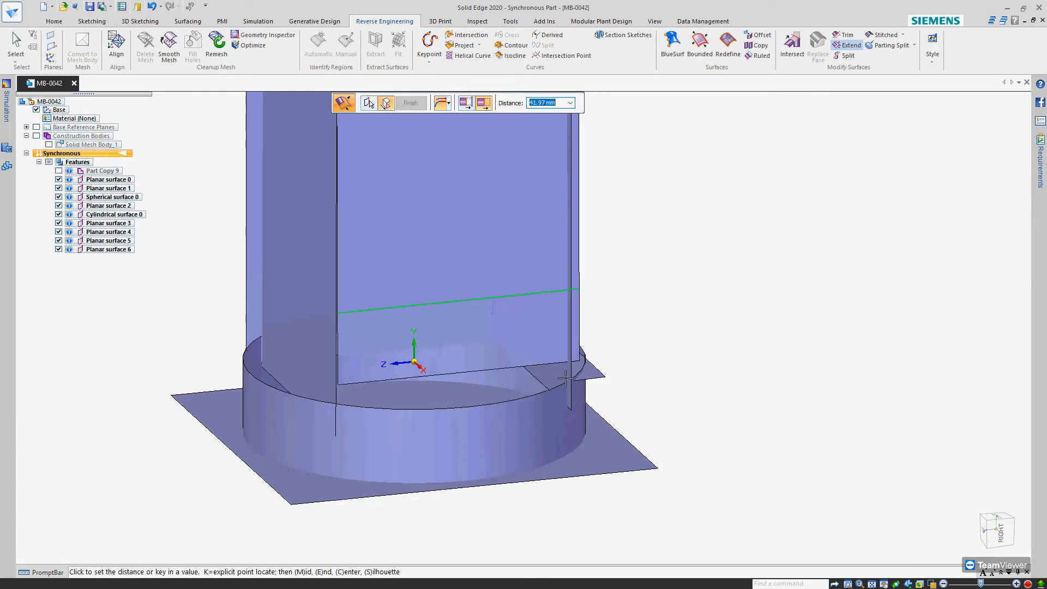
{"action": "left_click", "coordinate": [500, 371]}
Extend the small top corner surface from its two inner edges across the dome, past the opposite side surfaces
{"action": "middle_click_drag", "start_coordinate": [499, 371], "coordinate": [539, 403]}
{"action": "scroll", "coordinate": [504, 346], "scroll_direction": "down", "scroll_amount": 3}
{"action": "middle_click_drag", "start_coordinate": [479, 252], "coordinate": [537, 251]}
{"action": "scroll", "coordinate": [547, 237], "scroll_direction": "up", "scroll_amount": 4}
{"action": "right_click", "coordinate": [629, 169]}
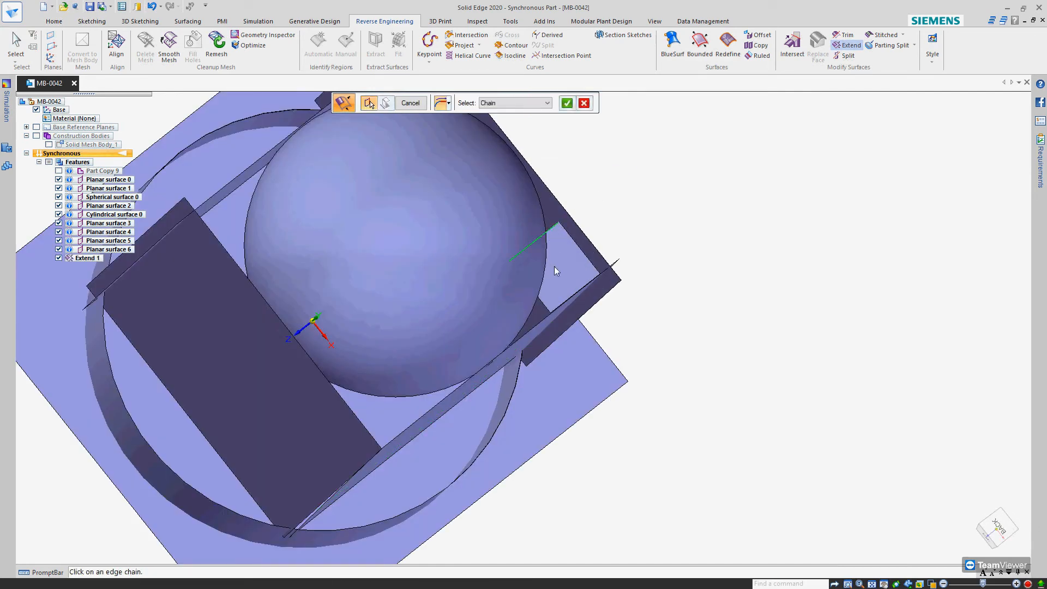
{"action": "right_click", "coordinate": [555, 299]}
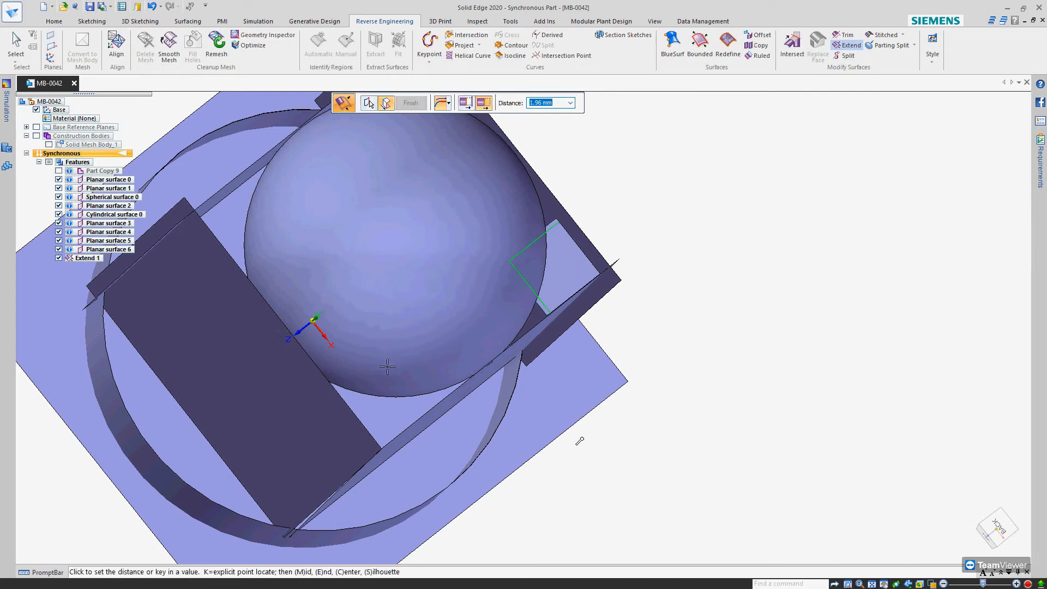
{"action": "scroll", "coordinate": [137, 478], "scroll_direction": "down", "scroll_amount": 4}
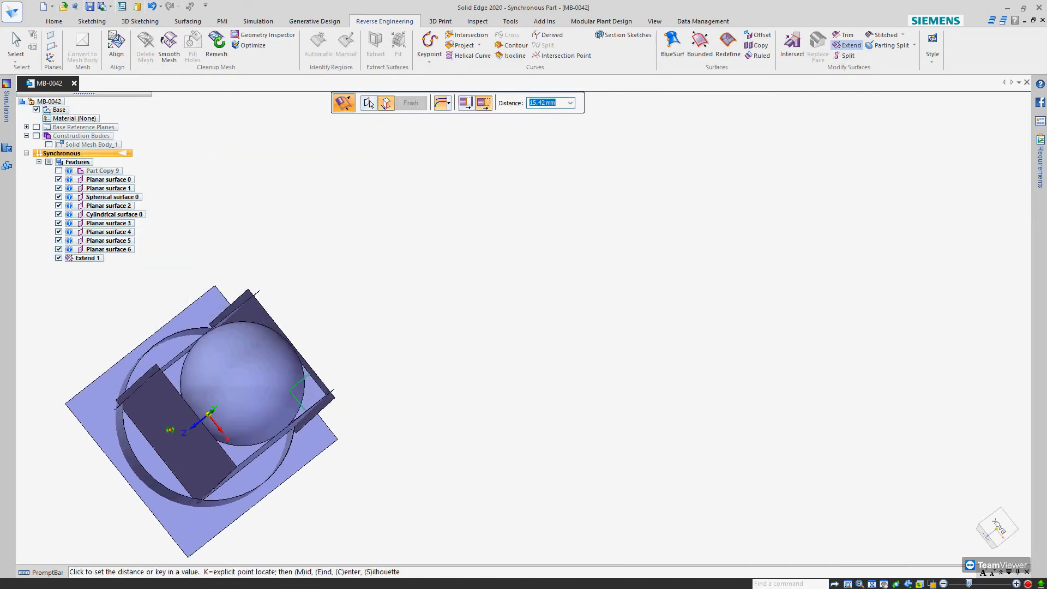
{"action": "middle_click_drag", "start_coordinate": [172, 456], "coordinate": [163, 371]}
{"action": "left_click", "coordinate": [112, 377]}
Extend the base's ledge surface by about 124 mm from its inner and end edges, across the box
{"action": "scroll", "coordinate": [421, 276], "scroll_direction": "down", "scroll_amount": 4}
{"action": "middle_click_drag", "start_coordinate": [306, 322], "coordinate": [402, 355]}
{"action": "scroll", "coordinate": [315, 386], "scroll_direction": "up", "scroll_amount": 4}
{"action": "middle_click_drag", "start_coordinate": [315, 385], "coordinate": [246, 372]}
{"action": "scroll", "coordinate": [244, 372], "scroll_direction": "up", "scroll_amount": 5}
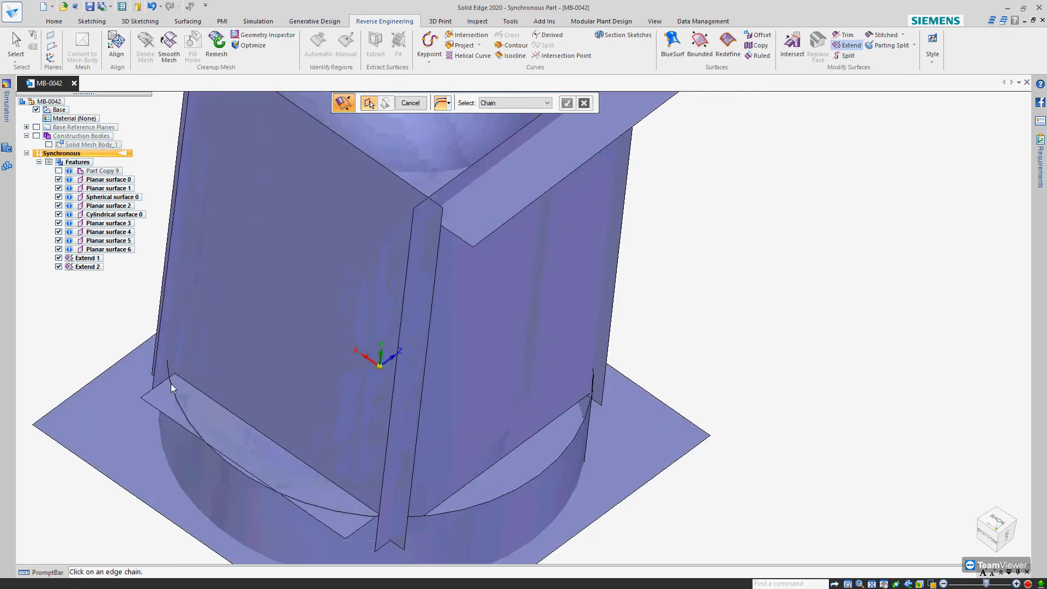
{"action": "left_click", "coordinate": [159, 385]}
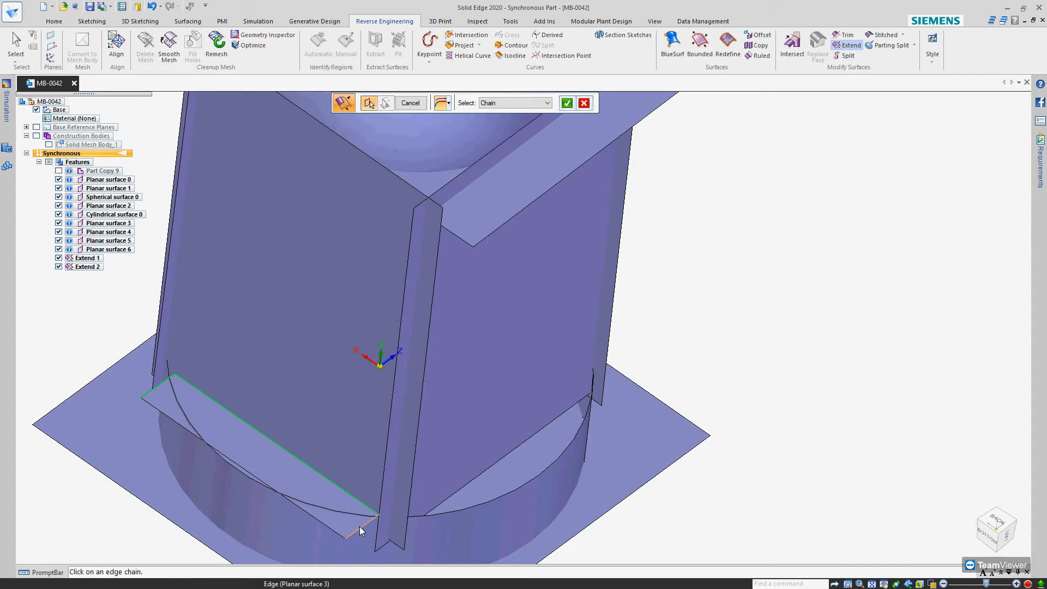
{"action": "right_click", "coordinate": [456, 523]}
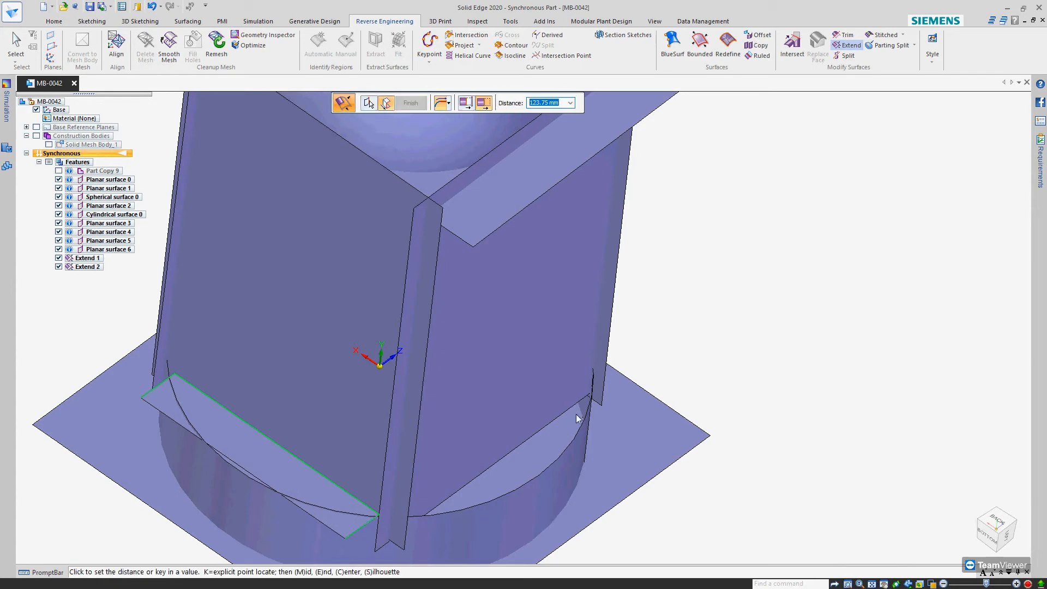
{"action": "scroll", "coordinate": [630, 402], "scroll_direction": "down", "scroll_amount": 3}
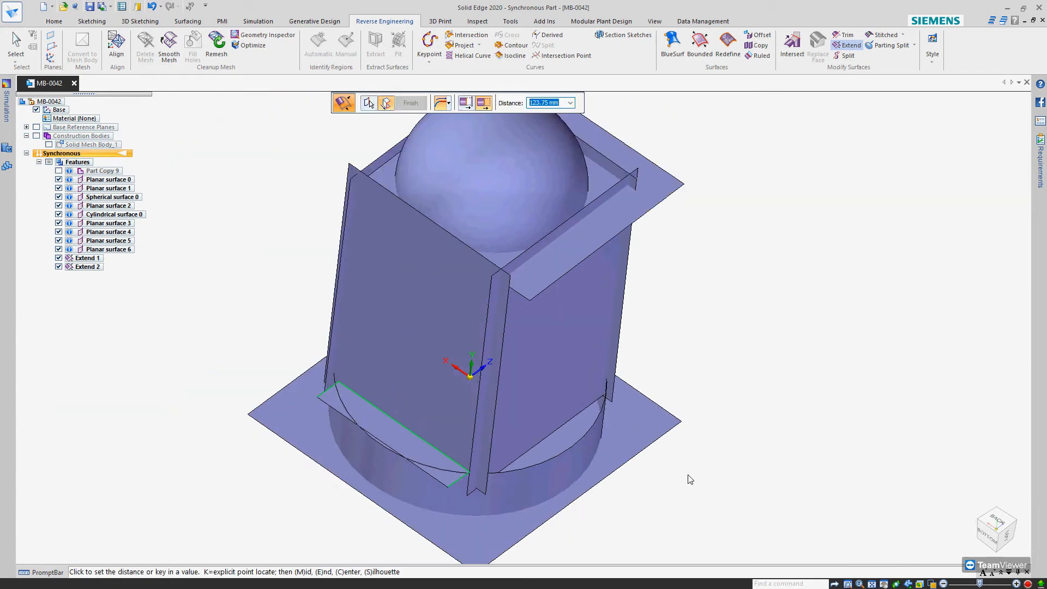
{"action": "left_click", "coordinate": [687, 407]}
{"action": "left_click", "coordinate": [567, 323]}
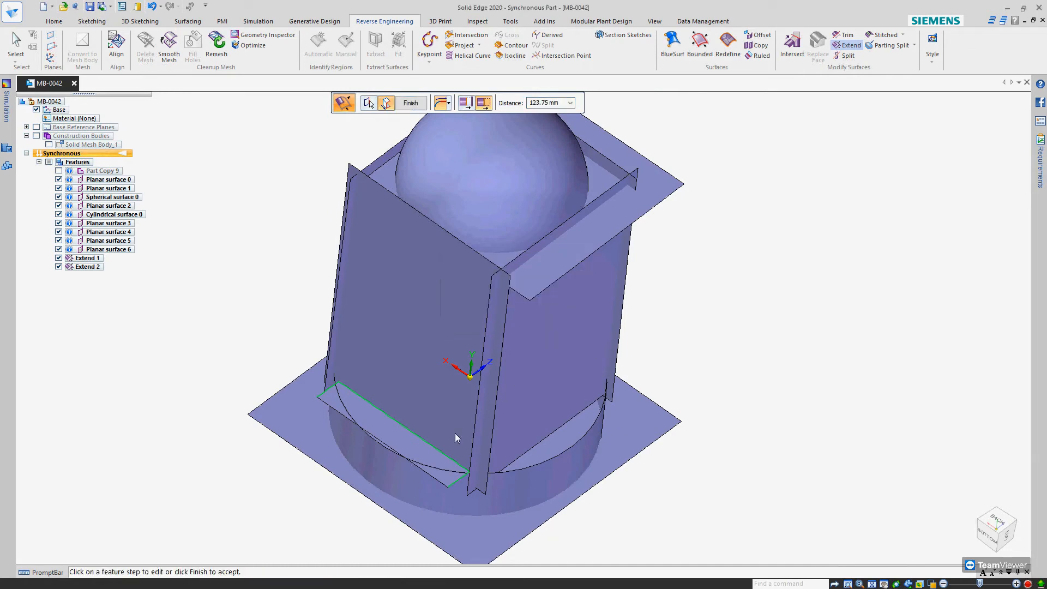
{"action": "left_click", "coordinate": [392, 434]}
{"action": "middle_click_drag", "start_coordinate": [655, 407], "coordinate": [701, 381]}
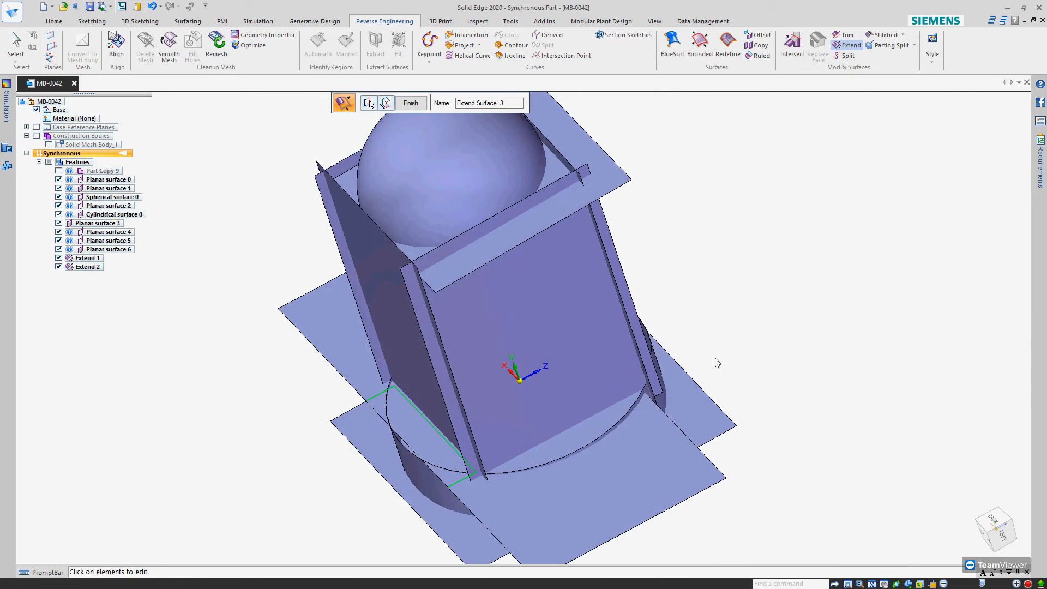
{"action": "right_click", "coordinate": [730, 333]}
Extend the enlarged ledge surface from one of its side edges beyond the round base
{"action": "left_click", "coordinate": [663, 411]}
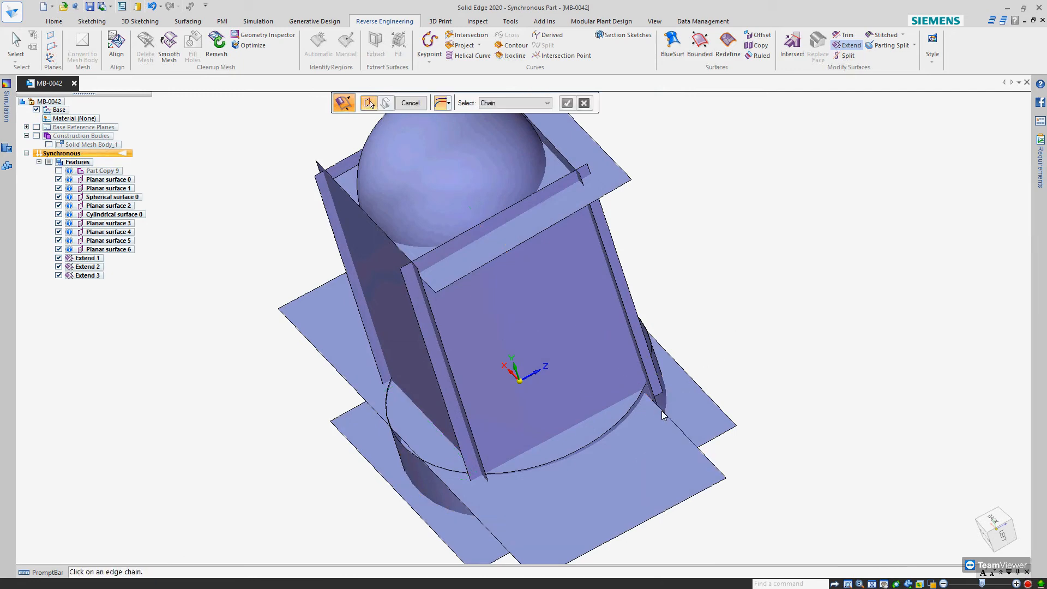
{"action": "right_click", "coordinate": [709, 362]}
{"action": "left_click", "coordinate": [679, 407]}
{"action": "middle_click_drag", "start_coordinate": [680, 407], "coordinate": [561, 449]}
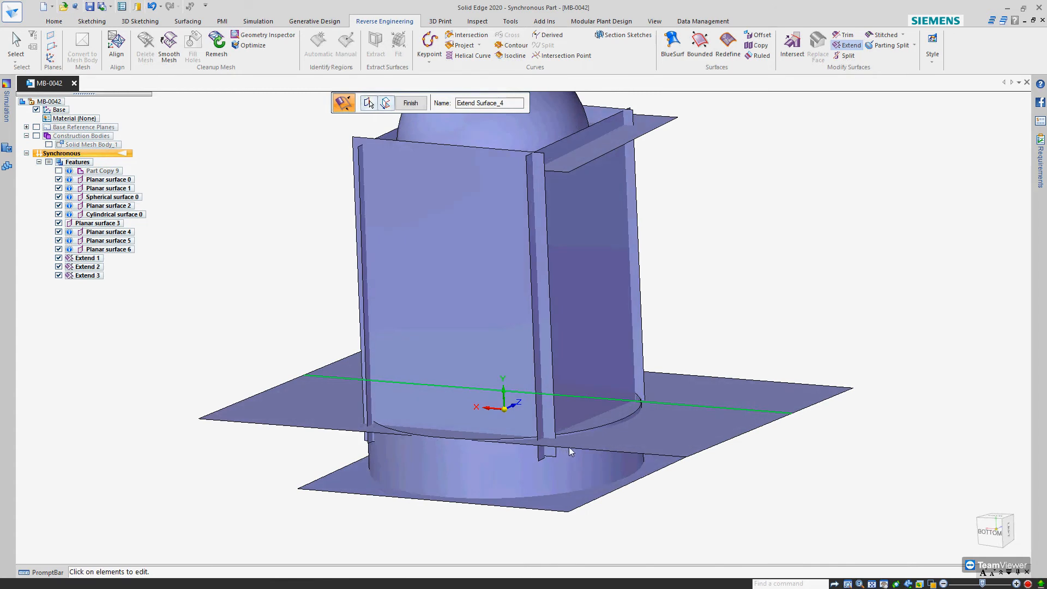
Extend the ledge surface's outer front edge outward past the round base and end the Extend command
{"action": "left_click", "coordinate": [620, 454]}
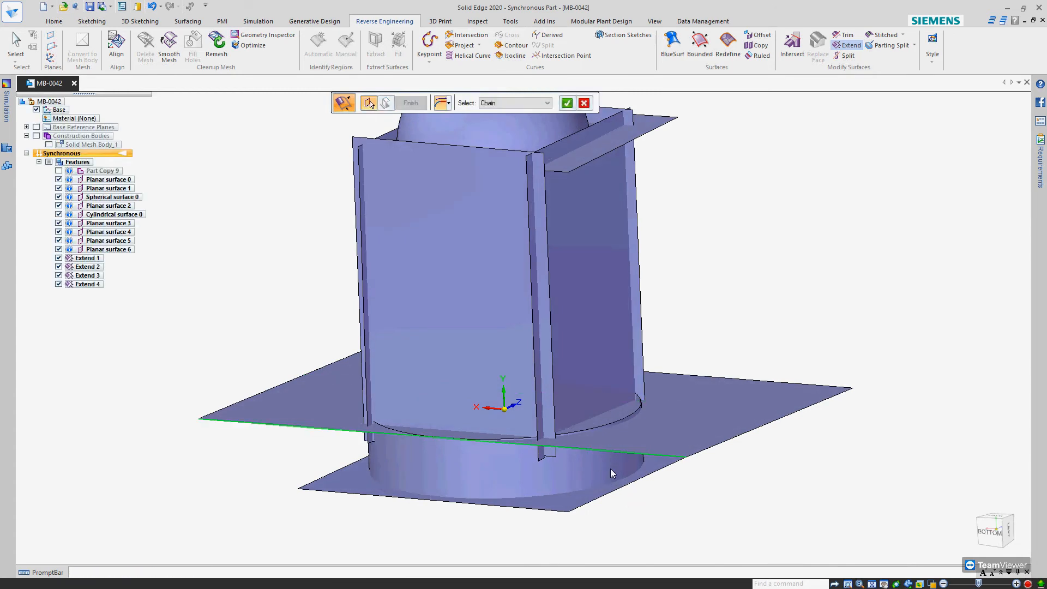
{"action": "right_click", "coordinate": [571, 485]}
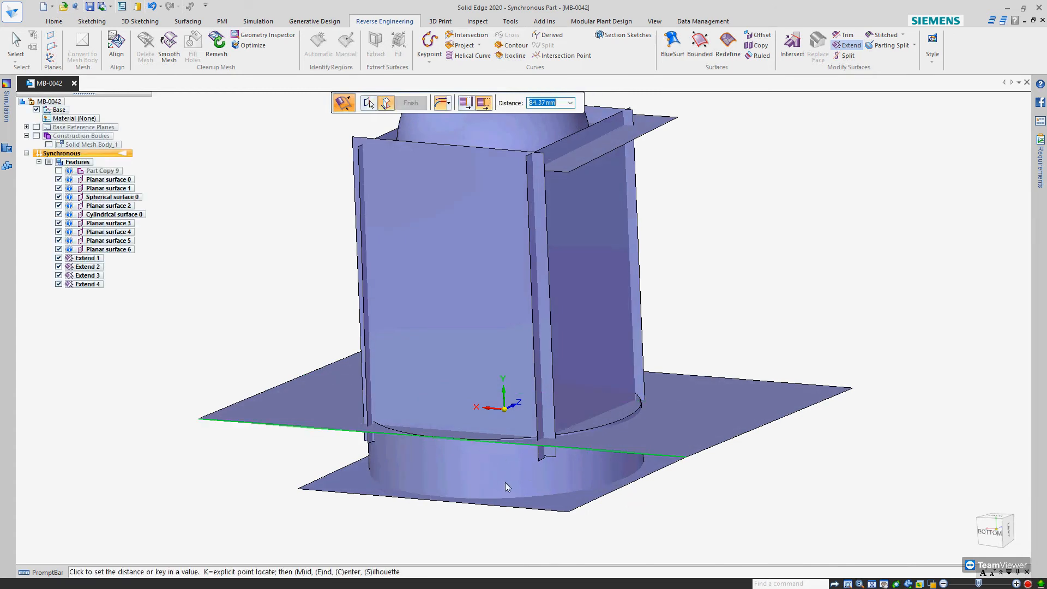
{"action": "scroll", "coordinate": [505, 483], "scroll_direction": "down", "scroll_amount": 3}
{"action": "left_click", "coordinate": [428, 499]}
{"action": "middle_click_drag", "start_coordinate": [500, 459], "coordinate": [431, 306]}
{"action": "key", "text": "Escape"}
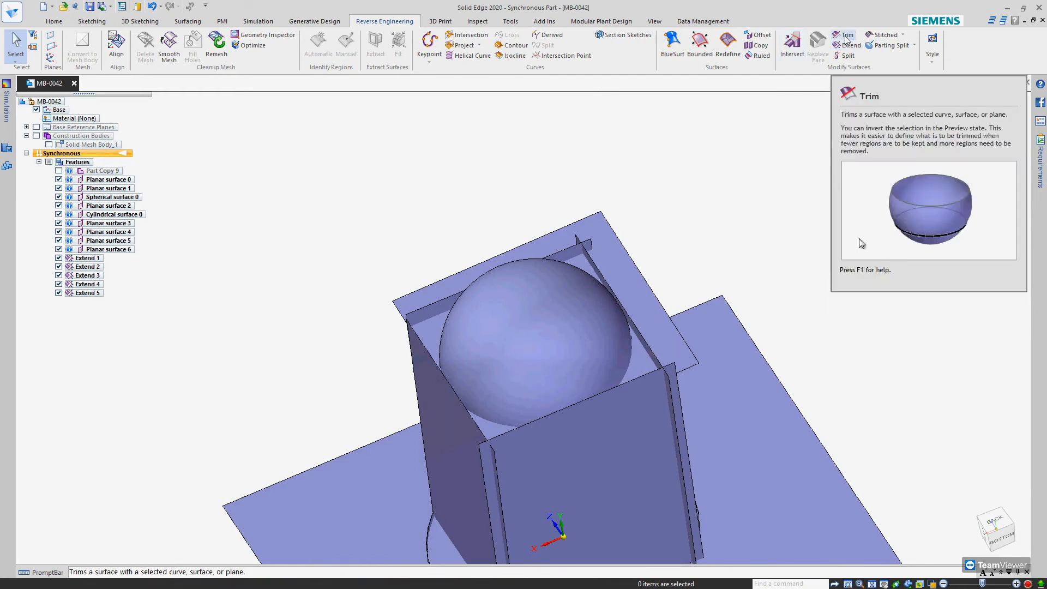
Start an Intersect operation with the four side surfaces and the extended top surface as its input
{"action": "scroll", "coordinate": [528, 301], "scroll_direction": "down", "scroll_amount": 4}
{"action": "middle_click_drag", "start_coordinate": [528, 301], "coordinate": [564, 342]}
{"action": "middle_click_drag", "start_coordinate": [580, 302], "coordinate": [597, 361]}
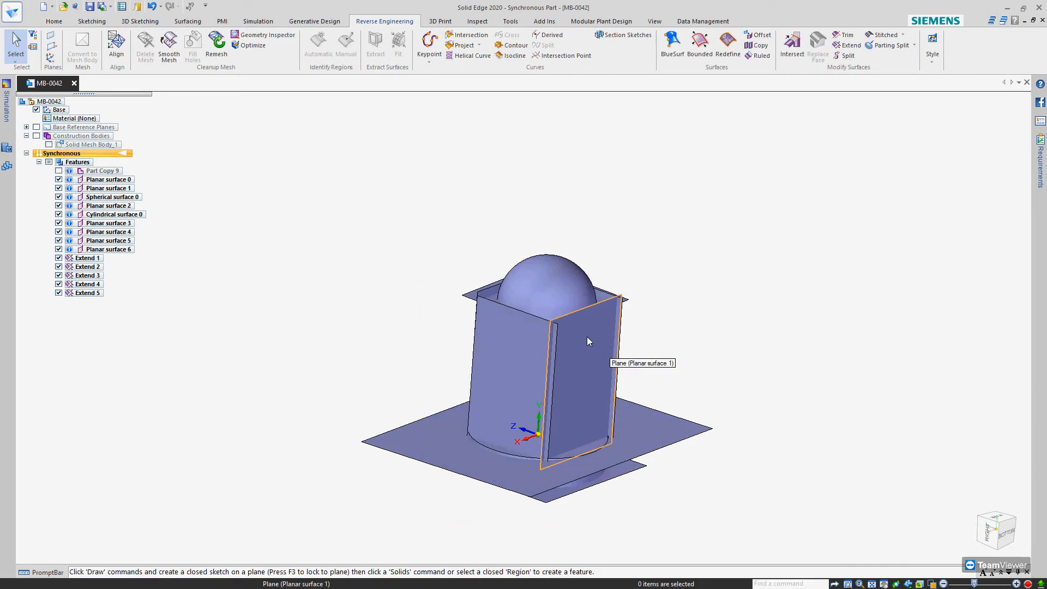
{"action": "left_click", "coordinate": [794, 49]}
{"action": "left_click", "coordinate": [520, 347]}
{"action": "left_click", "coordinate": [574, 357]}
{"action": "middle_click_drag", "start_coordinate": [574, 356], "coordinate": [561, 254]}
{"action": "left_click", "coordinate": [559, 300]}
{"action": "right_click", "coordinate": [651, 219]}
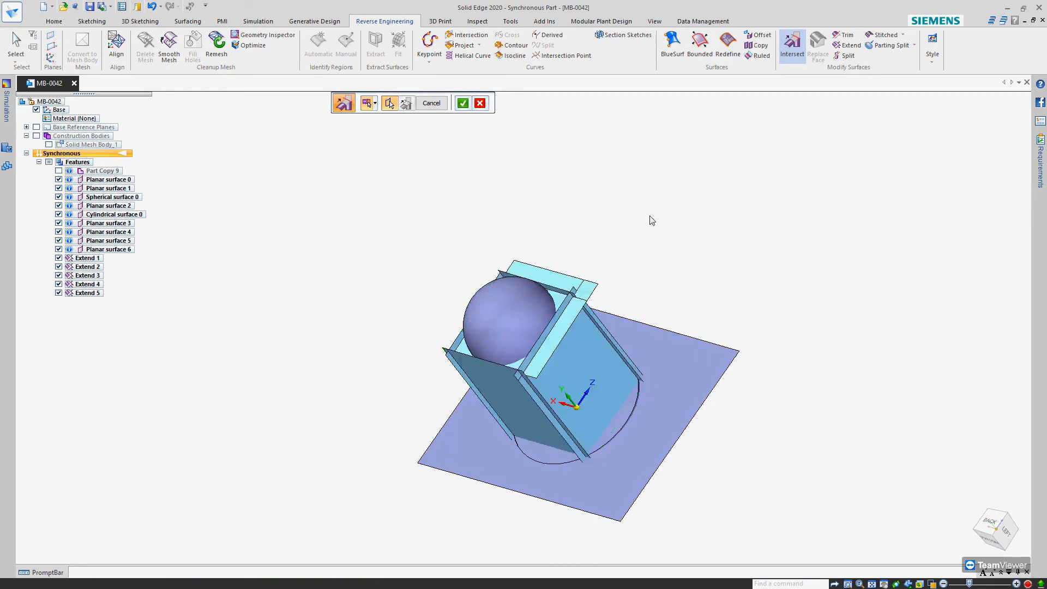
Mark the top surface's overhangs and the side-surface strips protruding at one corner of the box for removal in the Intersect operation
{"action": "scroll", "coordinate": [572, 289], "scroll_direction": "up", "scroll_amount": 5}
{"action": "left_click", "coordinate": [574, 292]}
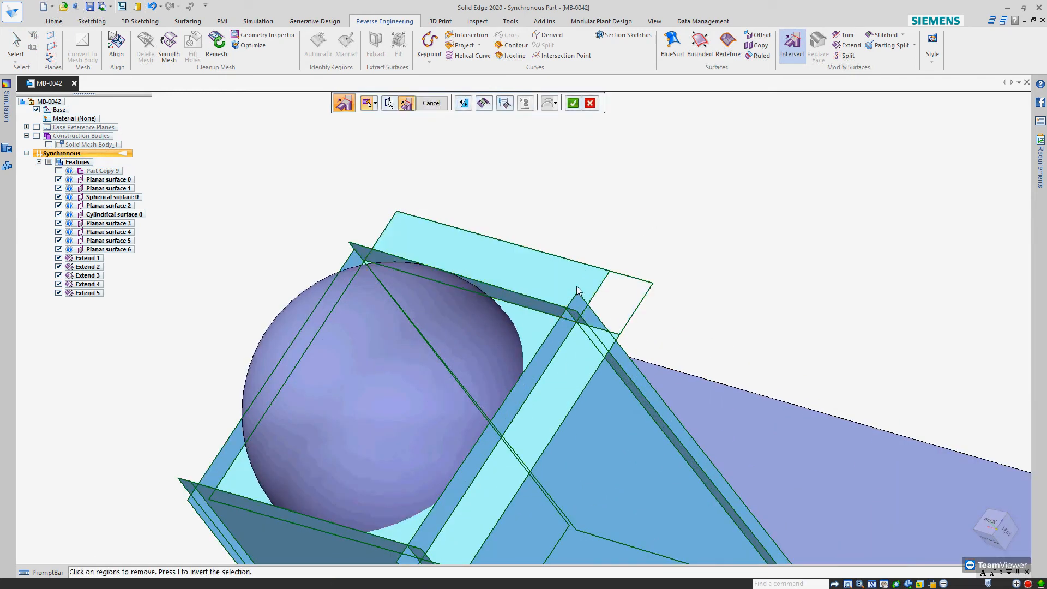
{"action": "left_click", "coordinate": [580, 305]}
{"action": "left_click", "coordinate": [589, 316]}
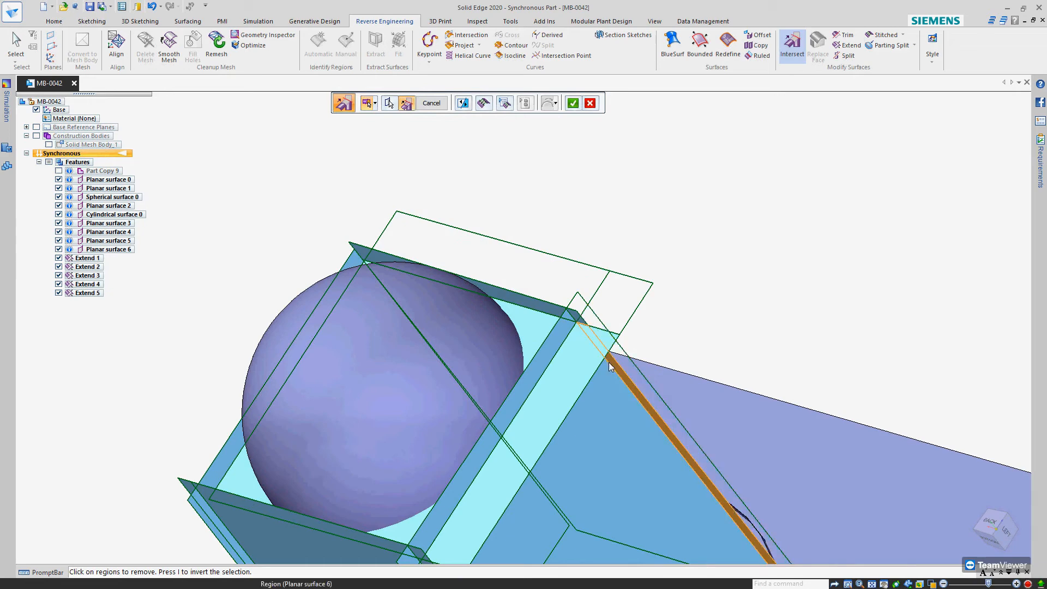
{"action": "left_click", "coordinate": [604, 354]}
{"action": "left_click", "coordinate": [609, 361]}
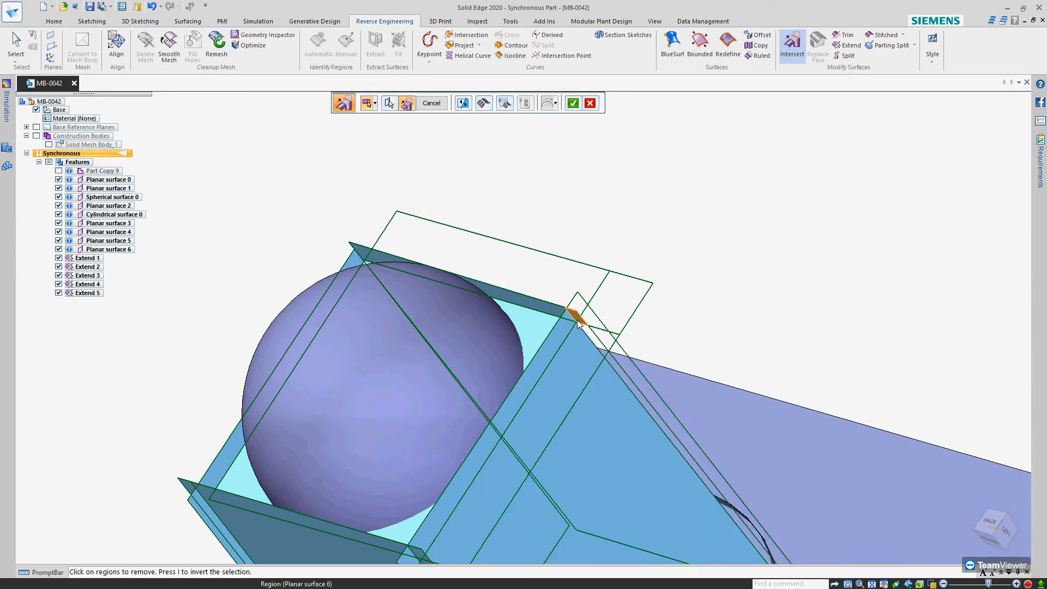
{"action": "left_click", "coordinate": [568, 326]}
{"action": "left_click", "coordinate": [578, 316]}
Remove the remaining side-surface strips that stick out past the box's other corners and accept the intersection
{"action": "middle_click_drag", "start_coordinate": [578, 312], "coordinate": [663, 247]}
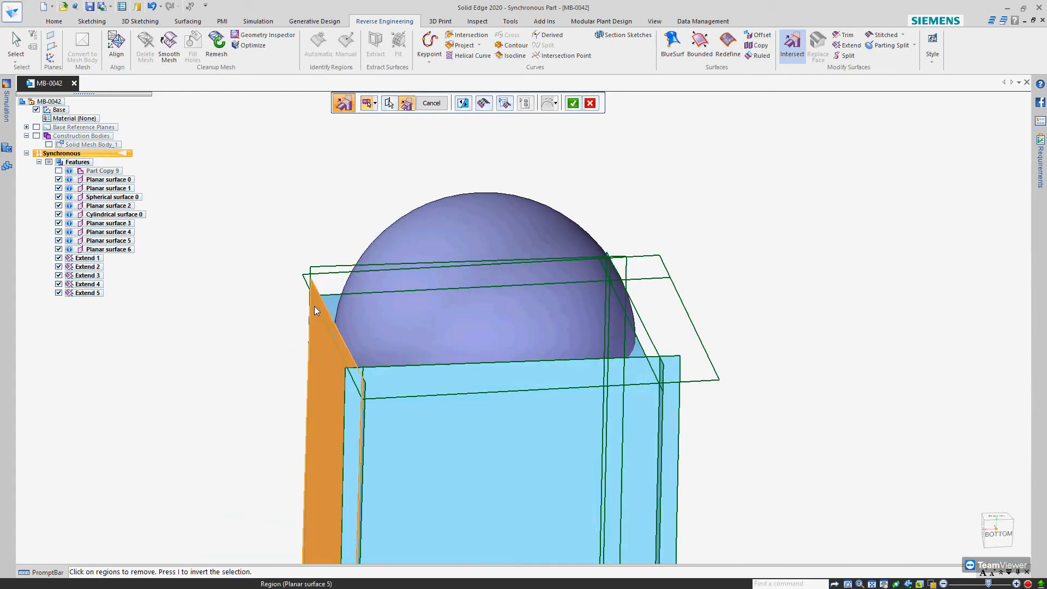
{"action": "middle_click_drag", "start_coordinate": [325, 303], "coordinate": [345, 391]}
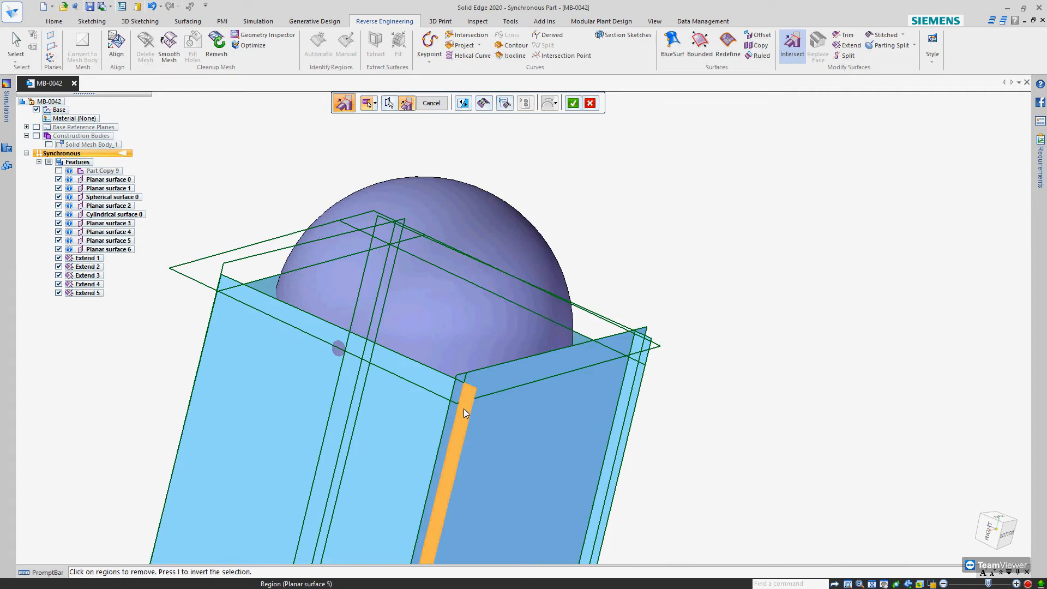
{"action": "middle_click_drag", "start_coordinate": [478, 417], "coordinate": [468, 416]}
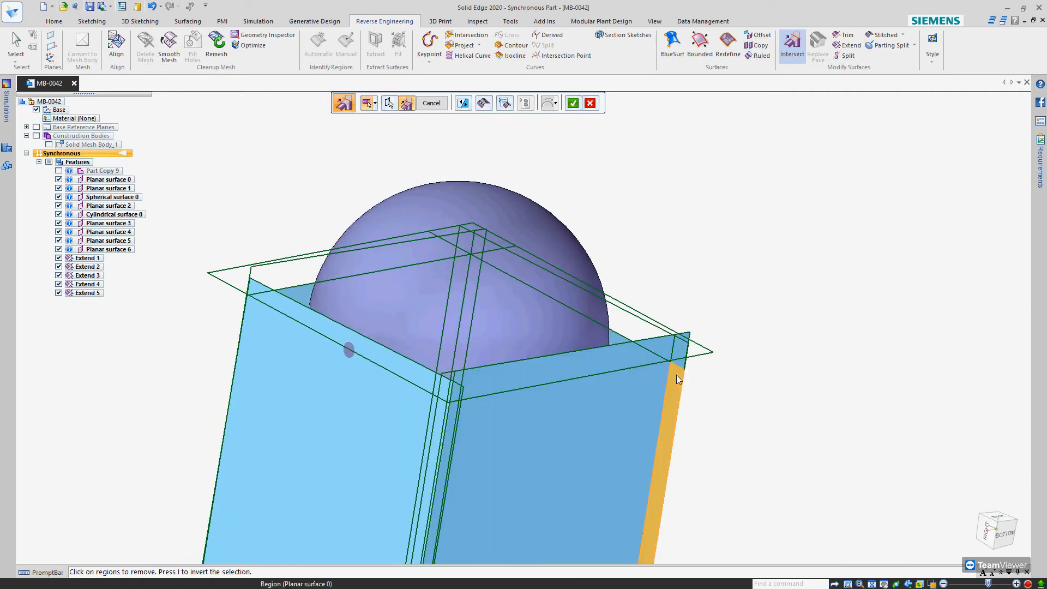
{"action": "left_click", "coordinate": [674, 366]}
{"action": "middle_click_drag", "start_coordinate": [627, 346], "coordinate": [580, 434]}
{"action": "scroll", "coordinate": [522, 317], "scroll_direction": "down", "scroll_amount": 5}
{"action": "scroll", "coordinate": [551, 428], "scroll_direction": "up", "scroll_amount": 5}
{"action": "middle_click_drag", "start_coordinate": [554, 343], "coordinate": [567, 357]}
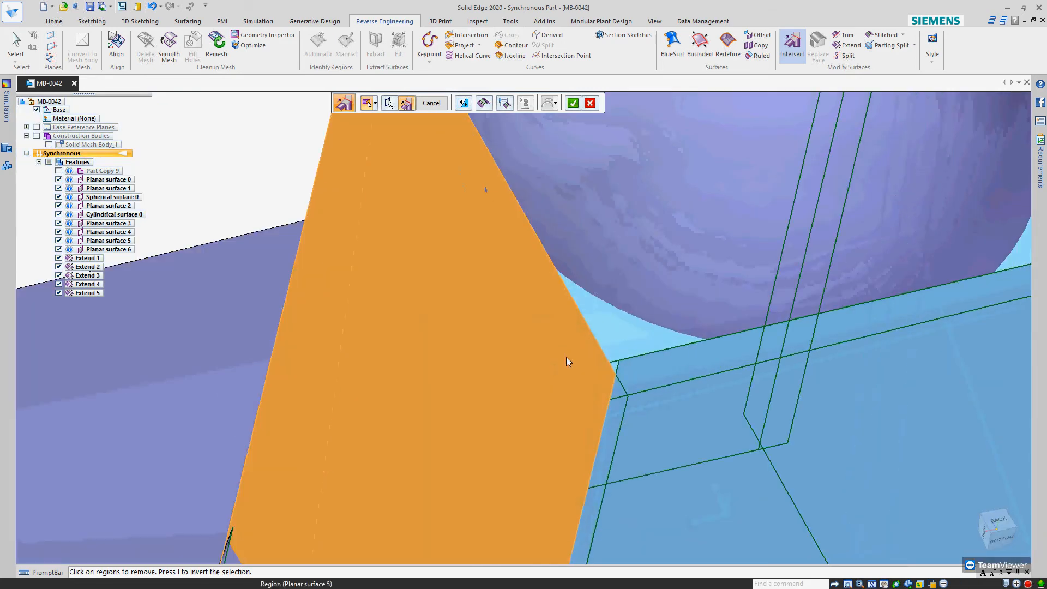
{"action": "right_click", "coordinate": [566, 357]}
{"action": "scroll", "coordinate": [569, 356], "scroll_direction": "down", "scroll_amount": 5}
{"action": "scroll", "coordinate": [485, 303], "scroll_direction": "down", "scroll_amount": 3}
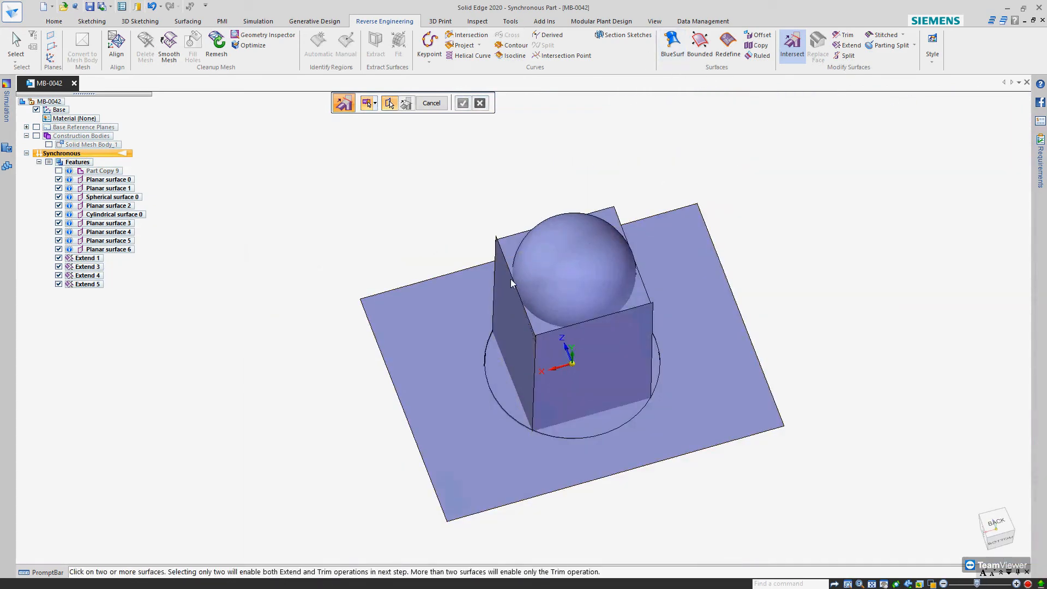
Extend the box's top surface outward from its edge chain along two adjacent sides, past the side walls
{"action": "left_click", "coordinate": [508, 243]}
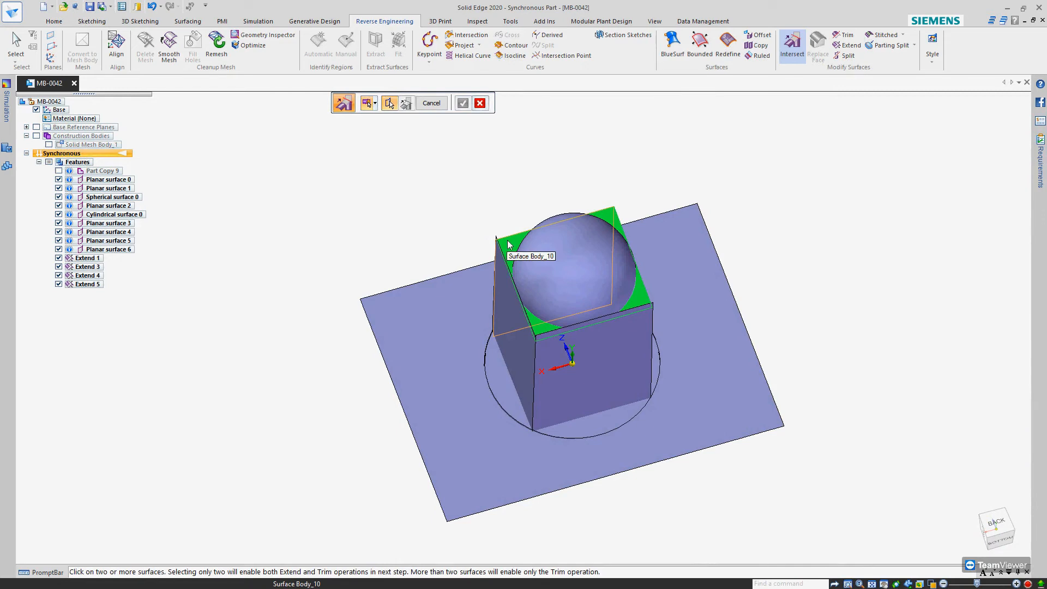
{"action": "left_click", "coordinate": [849, 47]}
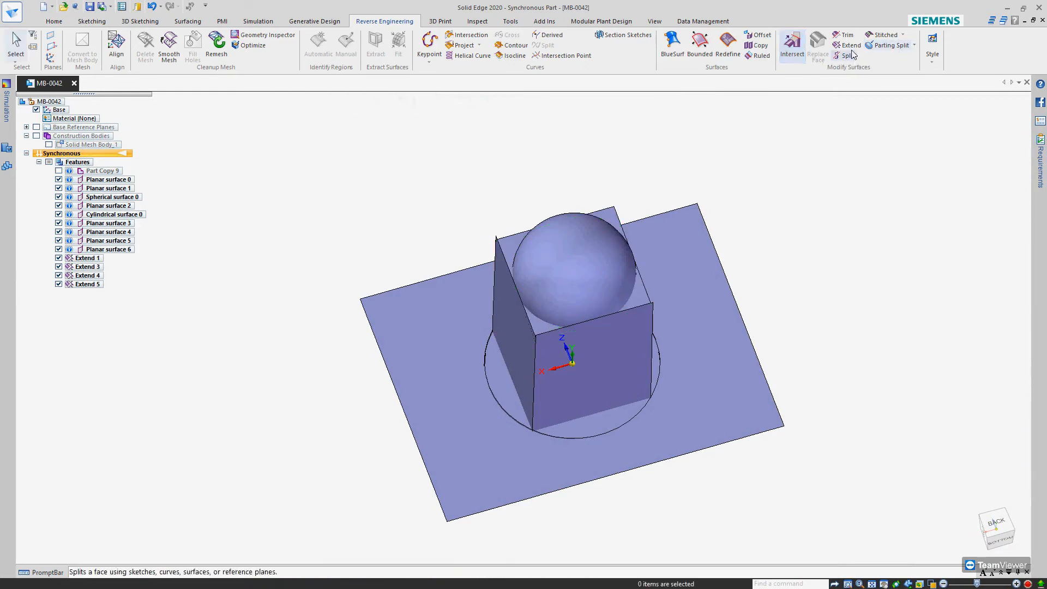
{"action": "scroll", "coordinate": [513, 253], "scroll_direction": "up", "scroll_amount": 5}
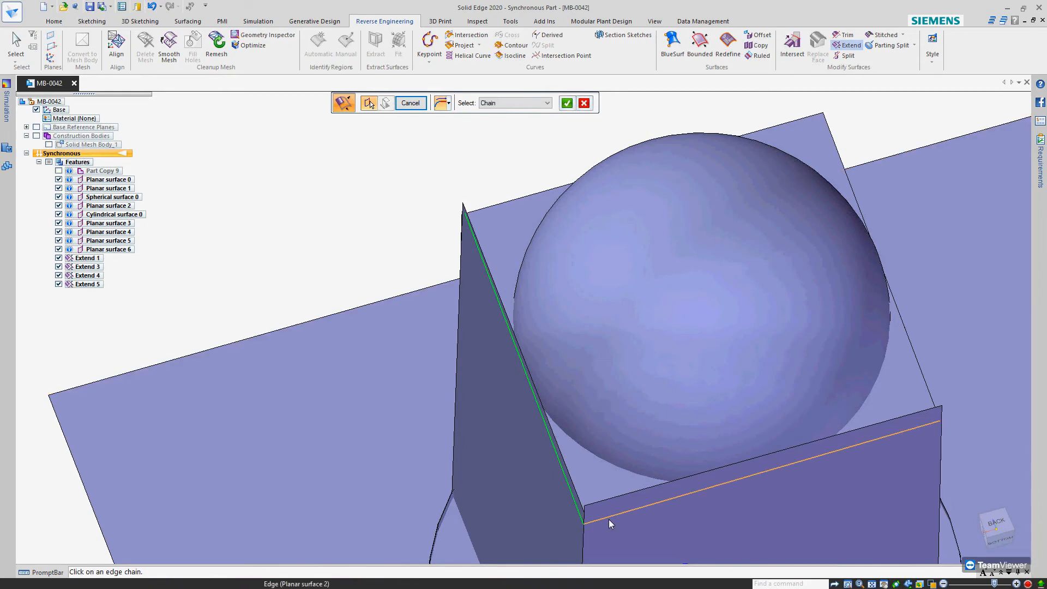
{"action": "right_click", "coordinate": [584, 522]}
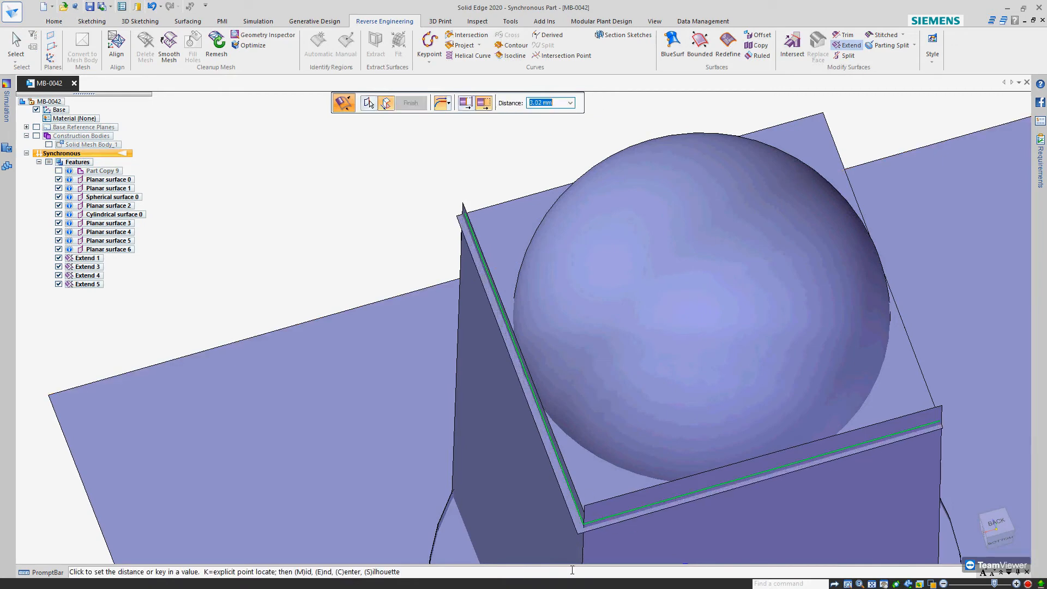
{"action": "scroll", "coordinate": [569, 562], "scroll_direction": "down", "scroll_amount": 4}
{"action": "left_click", "coordinate": [557, 505]}
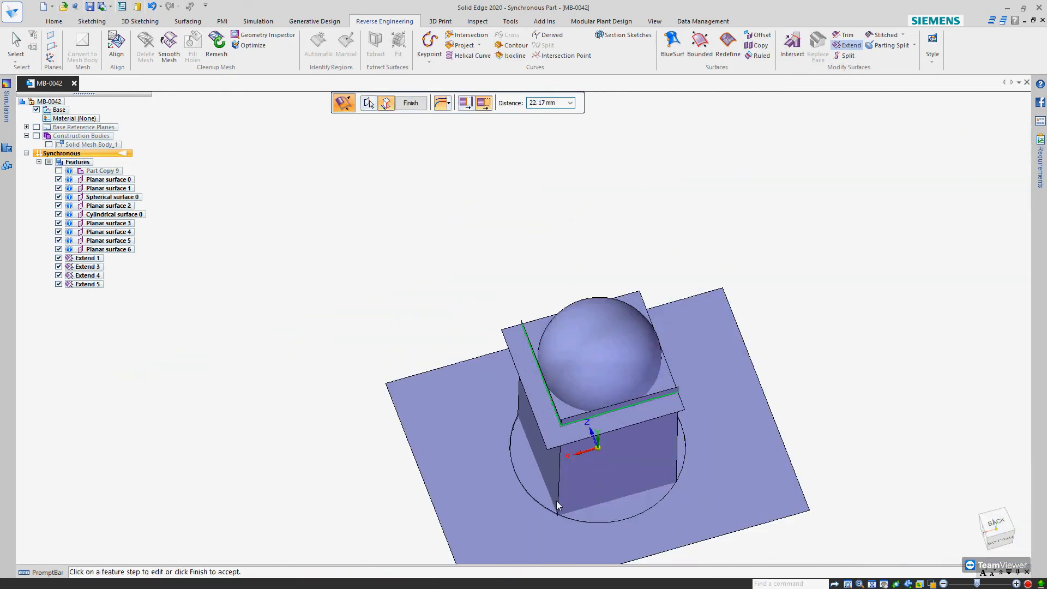
{"action": "right_click", "coordinate": [841, 282]}
{"action": "middle_click_drag", "start_coordinate": [809, 285], "coordinate": [841, 231]}
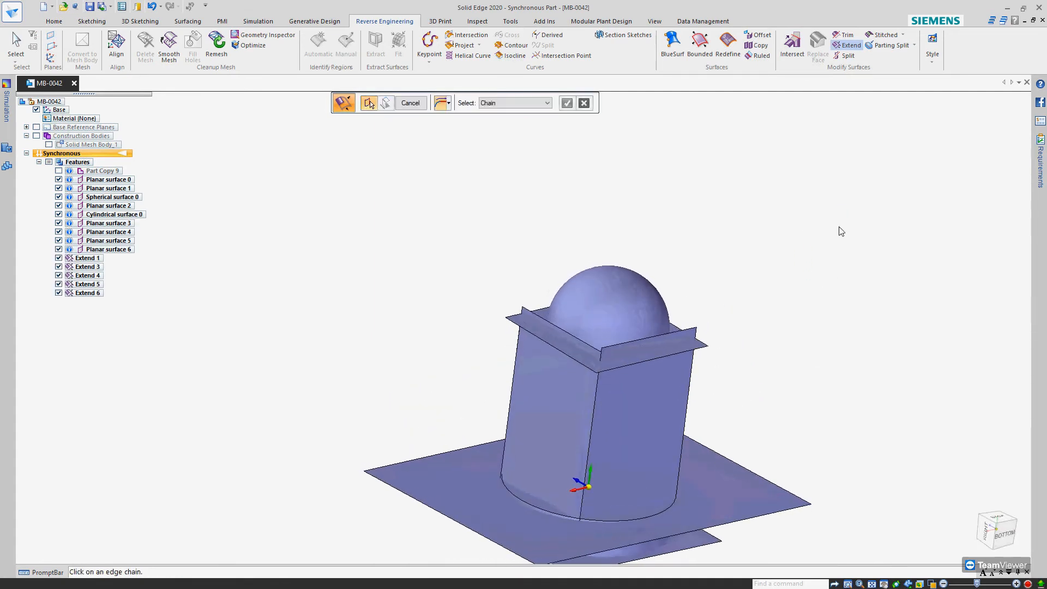
Start an Intersect operation with the box's side surfaces and the newly extended top surface as its input
{"action": "left_click", "coordinate": [797, 39]}
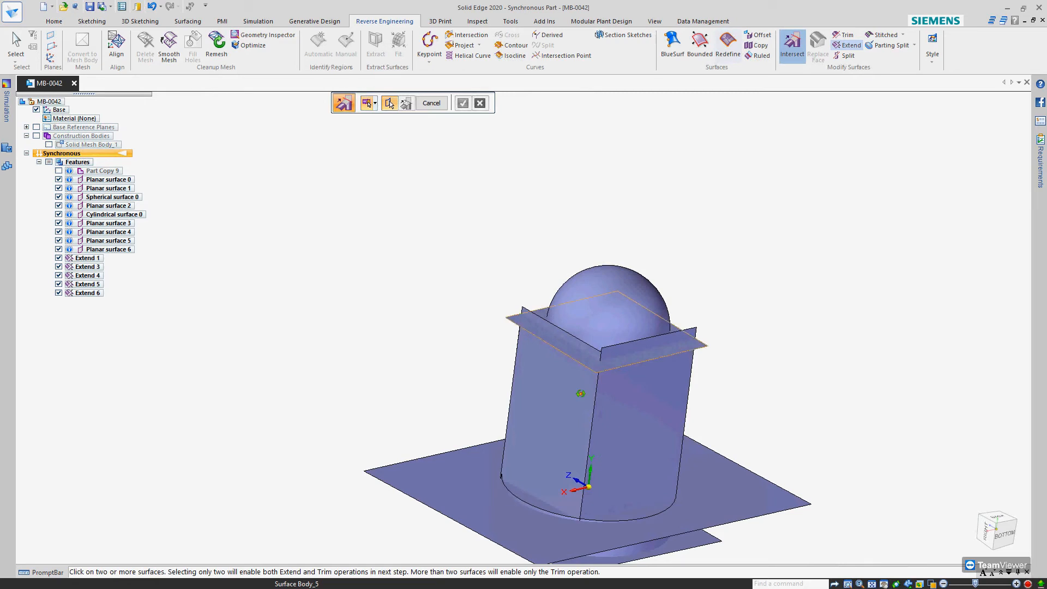
{"action": "middle_click_drag", "start_coordinate": [637, 336], "coordinate": [576, 464]}
{"action": "left_click", "coordinate": [577, 464]}
{"action": "left_click", "coordinate": [627, 435]}
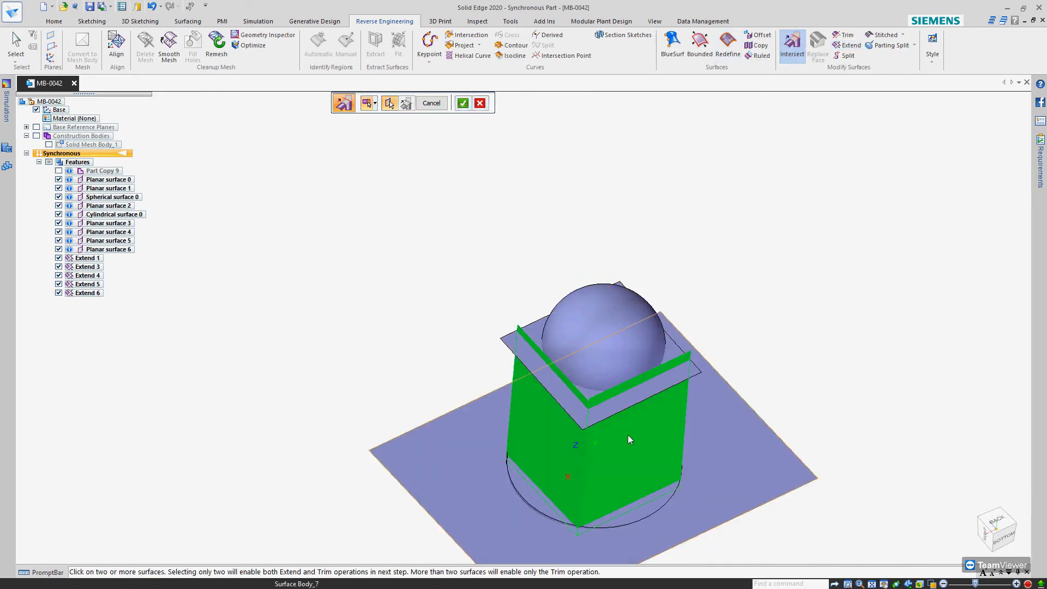
{"action": "left_click", "coordinate": [617, 400]}
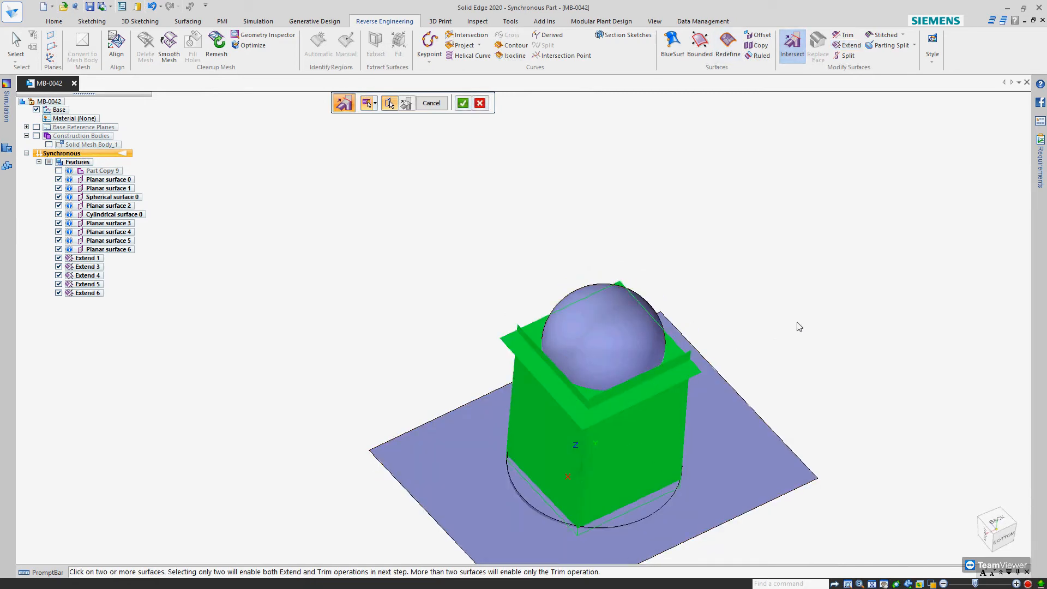
{"action": "middle_click_drag", "start_coordinate": [795, 300], "coordinate": [835, 318]}
{"action": "right_click", "coordinate": [835, 319]}
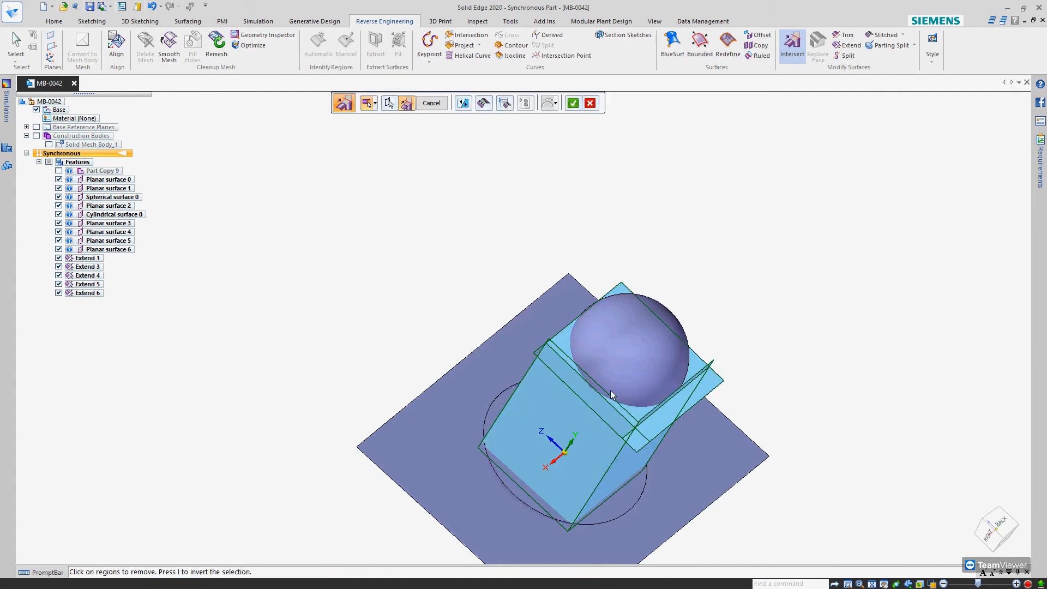
Remove the top surface's overhang and the side-wall strips rising above it, and accept the intersection
{"action": "left_click", "coordinate": [645, 426]}
{"action": "left_click", "coordinate": [643, 418]}
{"action": "right_click", "coordinate": [642, 418]}
{"action": "middle_click_drag", "start_coordinate": [637, 415], "coordinate": [553, 316]}
Select the round base's cylindrical surface and its two planar surfaces as the input of another Intersect operation
{"action": "scroll", "coordinate": [529, 271], "scroll_direction": "down", "scroll_amount": 3}
{"action": "scroll", "coordinate": [632, 356], "scroll_direction": "up", "scroll_amount": 4}
{"action": "scroll", "coordinate": [542, 385], "scroll_direction": "down", "scroll_amount": 3}
{"action": "scroll", "coordinate": [542, 386], "scroll_direction": "up", "scroll_amount": 5}
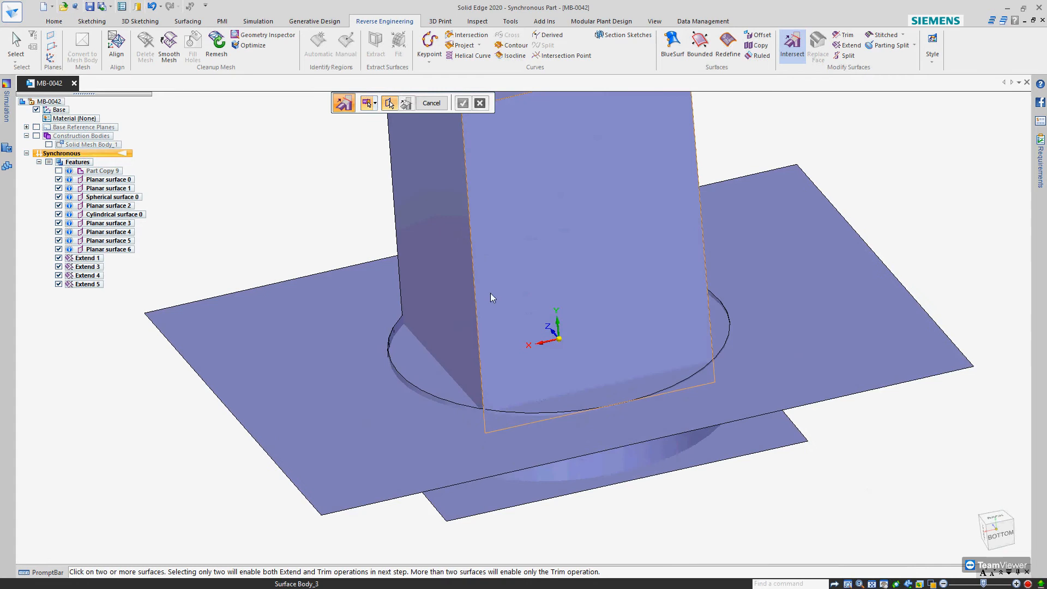
{"action": "scroll", "coordinate": [490, 293], "scroll_direction": "down", "scroll_amount": 4}
{"action": "middle_click_drag", "start_coordinate": [503, 342], "coordinate": [496, 294]}
{"action": "left_click_drag", "start_coordinate": [288, 315], "coordinate": [810, 426]}
{"action": "middle_click_drag", "start_coordinate": [705, 460], "coordinate": [604, 434]}
{"action": "scroll", "coordinate": [604, 348], "scroll_direction": "up", "scroll_amount": 5}
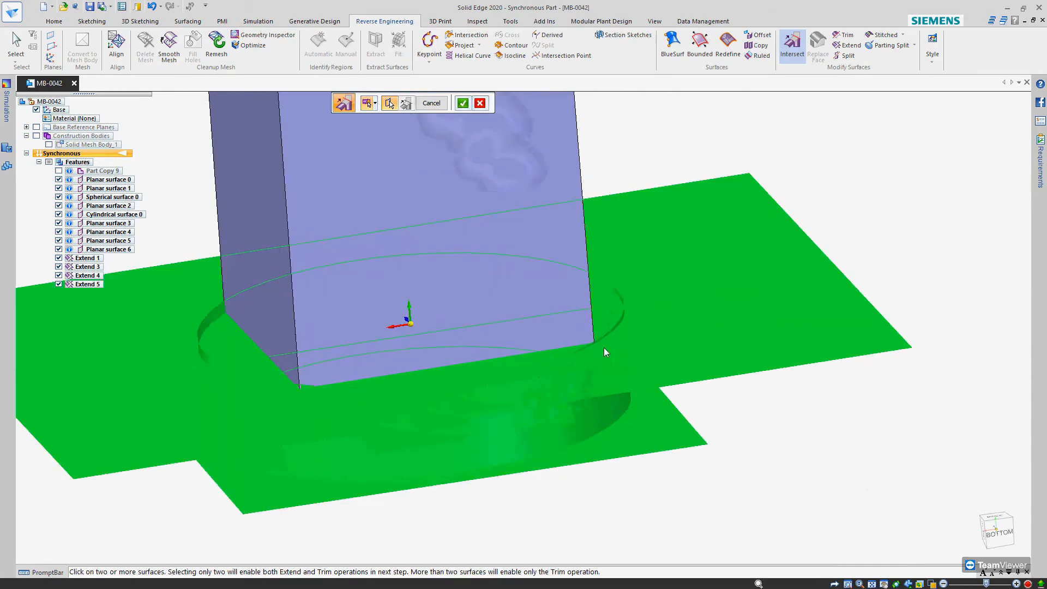
{"action": "right_click", "coordinate": [753, 432]}
Remove the planar regions outside the round base and the cylindrical strip above the ledge, and accept the intersection
{"action": "left_click", "coordinate": [624, 311]}
{"action": "scroll", "coordinate": [624, 233], "scroll_direction": "down", "scroll_amount": 5}
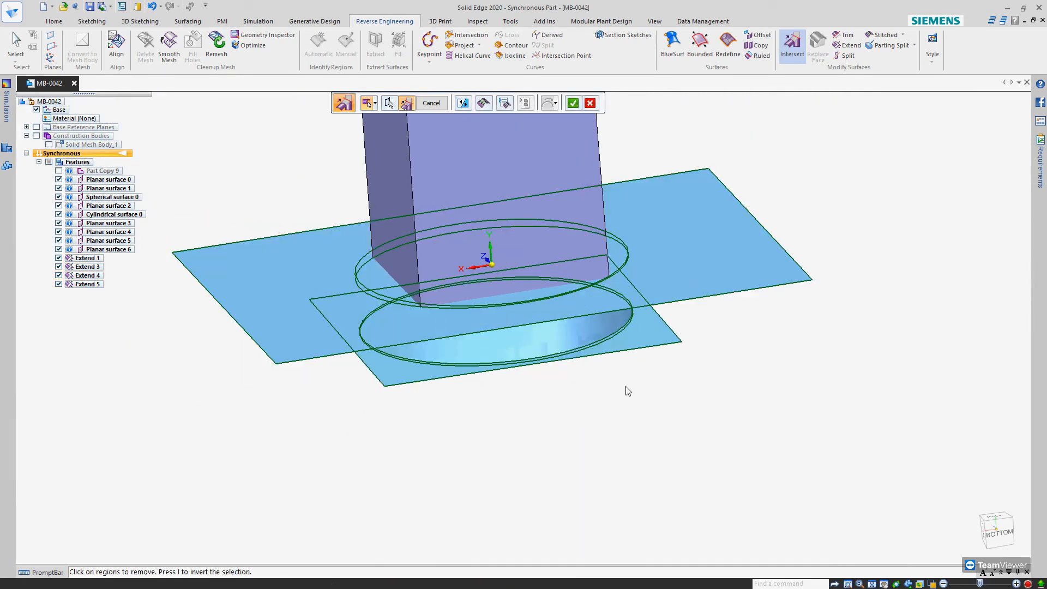
{"action": "left_click", "coordinate": [637, 350]}
{"action": "middle_click_drag", "start_coordinate": [627, 343], "coordinate": [629, 327]}
{"action": "scroll", "coordinate": [629, 328], "scroll_direction": "up", "scroll_amount": 5}
{"action": "scroll", "coordinate": [633, 329], "scroll_direction": "down", "scroll_amount": 5}
{"action": "left_click", "coordinate": [709, 257]}
{"action": "middle_click_drag", "start_coordinate": [676, 276], "coordinate": [708, 295]}
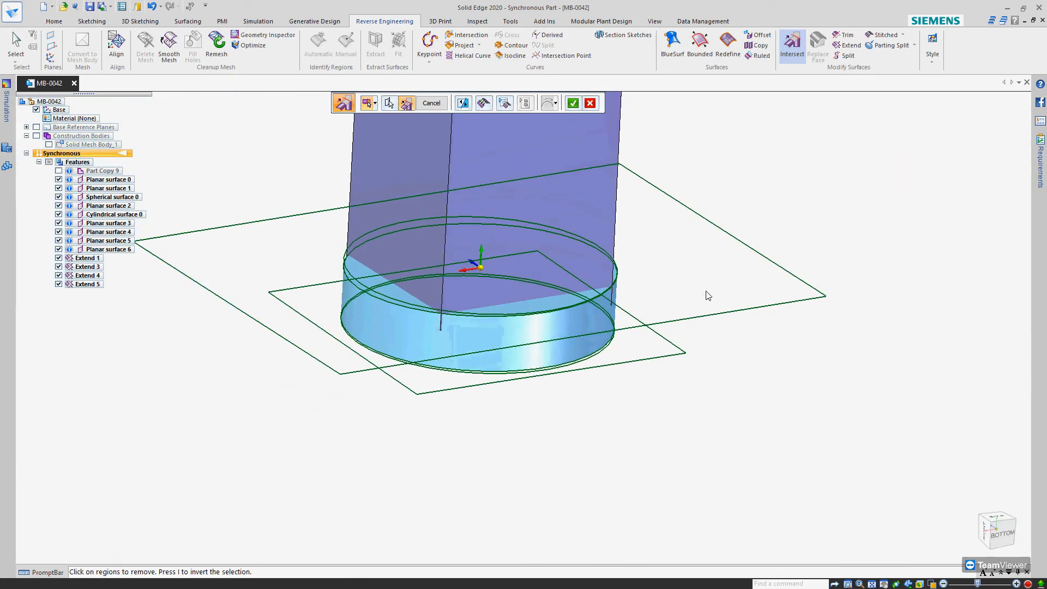
{"action": "right_click", "coordinate": [808, 376]}
{"action": "middle_click_drag", "start_coordinate": [715, 336], "coordinate": [659, 355]}
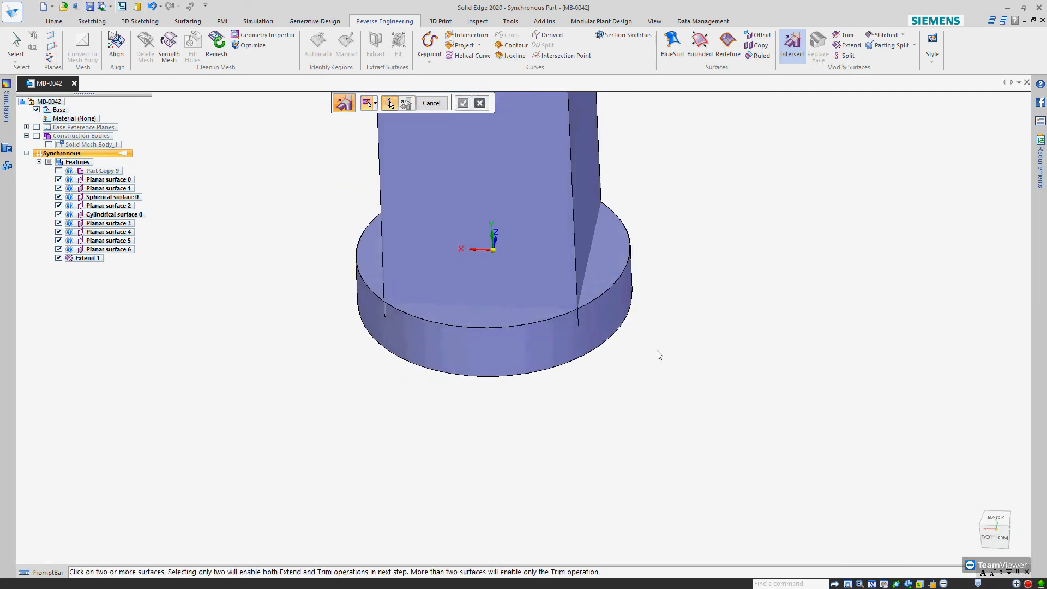
Examine the trimmed surfaces from several sides, especially where the box's lower corners meet the round base
{"action": "scroll", "coordinate": [739, 324], "scroll_direction": "down", "scroll_amount": 1}
{"action": "scroll", "coordinate": [538, 301], "scroll_direction": "down", "scroll_amount": 3}
{"action": "middle_click_drag", "start_coordinate": [539, 301], "coordinate": [471, 302]}
{"action": "scroll", "coordinate": [473, 307], "scroll_direction": "up", "scroll_amount": 4}
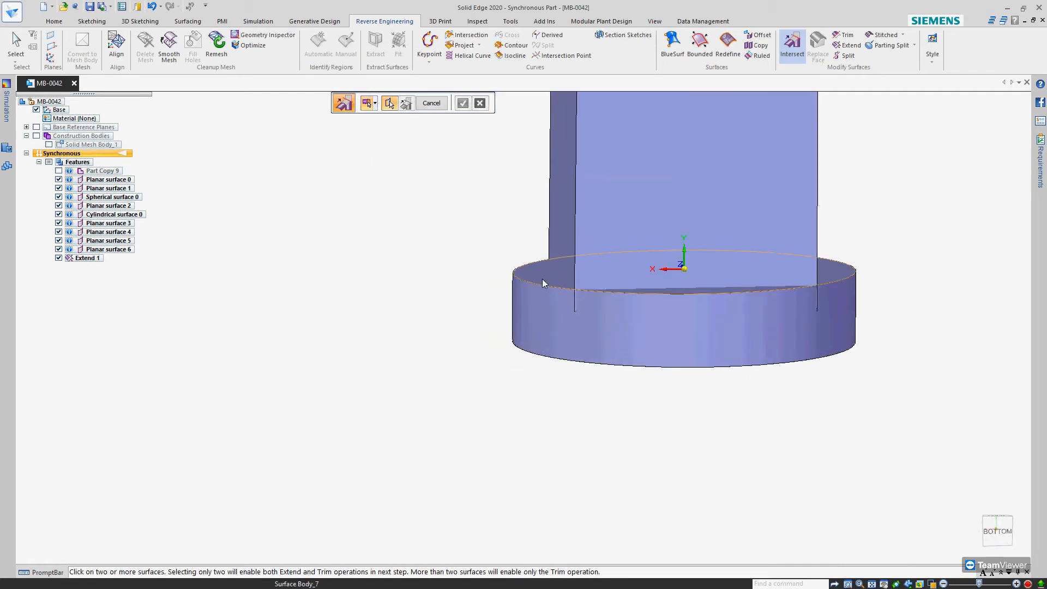
{"action": "middle_click_drag", "start_coordinate": [628, 330], "coordinate": [564, 309]}
{"action": "scroll", "coordinate": [564, 308], "scroll_direction": "up", "scroll_amount": 4}
{"action": "middle_click_drag", "start_coordinate": [637, 322], "coordinate": [611, 275]}
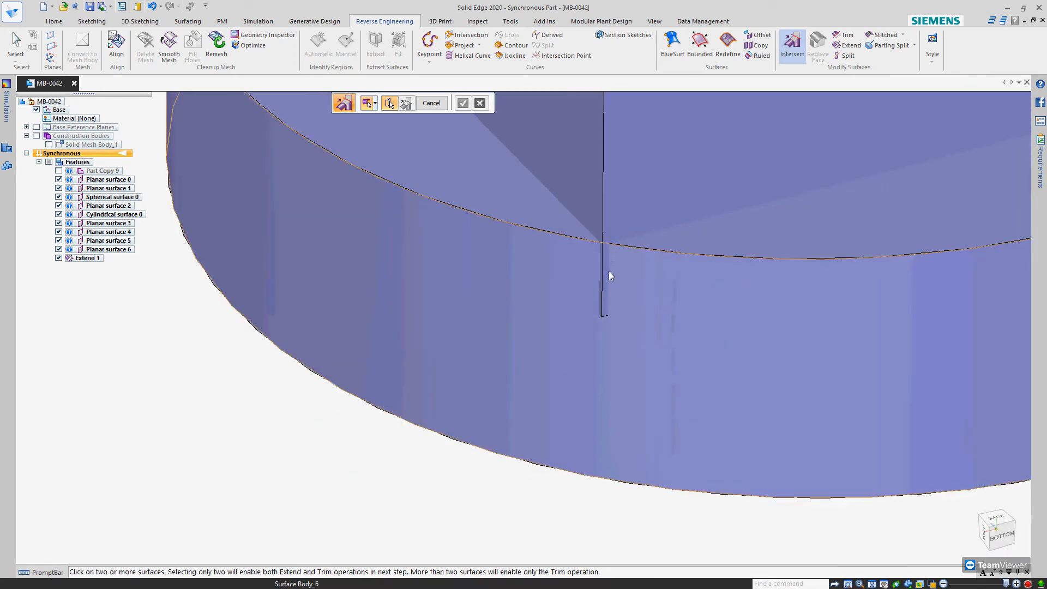
{"action": "scroll", "coordinate": [594, 302], "scroll_direction": "down", "scroll_amount": 5}
{"action": "middle_click_drag", "start_coordinate": [697, 272], "coordinate": [550, 242]}
{"action": "scroll", "coordinate": [551, 270], "scroll_direction": "down", "scroll_amount": 5}
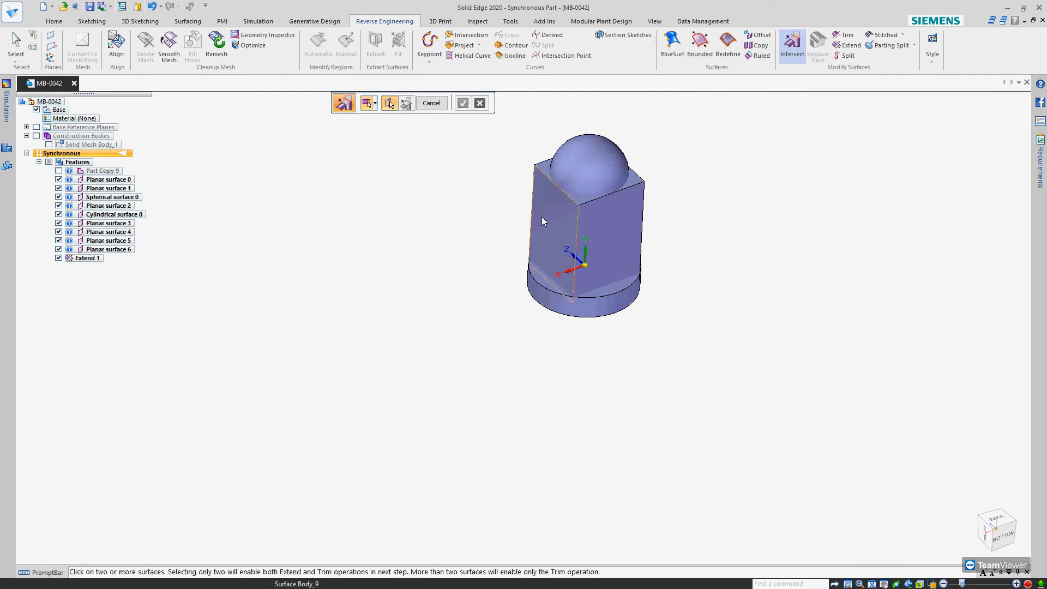
{"action": "scroll", "coordinate": [542, 218], "scroll_direction": "up", "scroll_amount": 3}
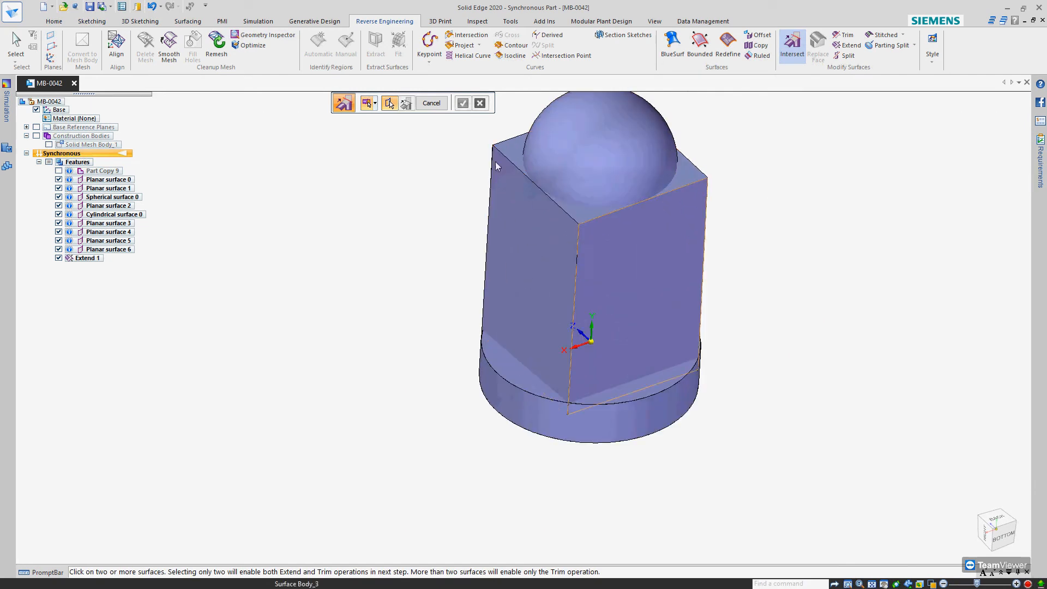
{"action": "left_click", "coordinate": [62, 25]}
{"action": "left_click", "coordinate": [480, 61]}
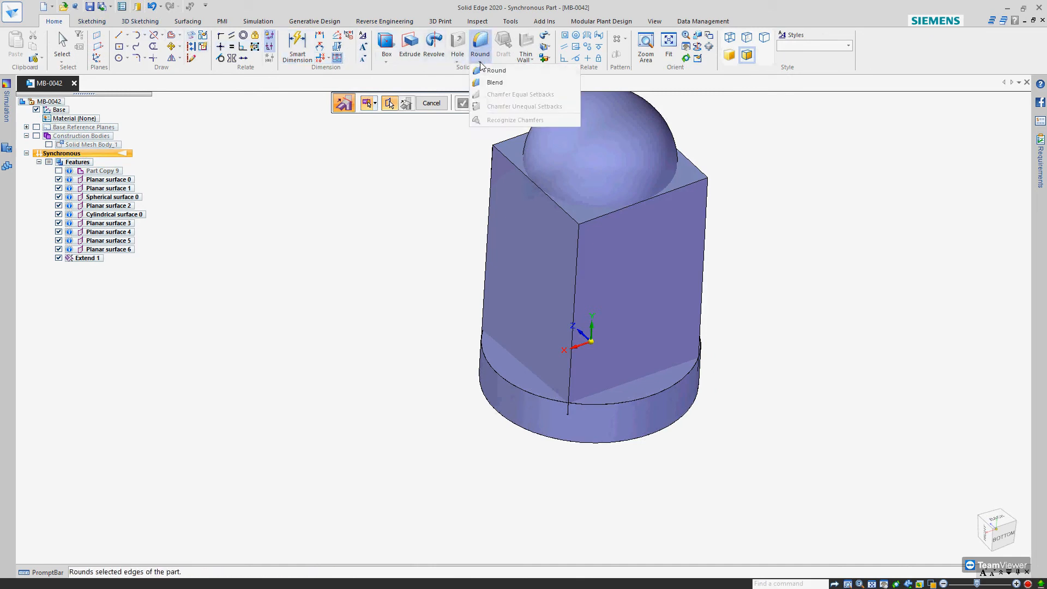
{"action": "left_click", "coordinate": [494, 70]}
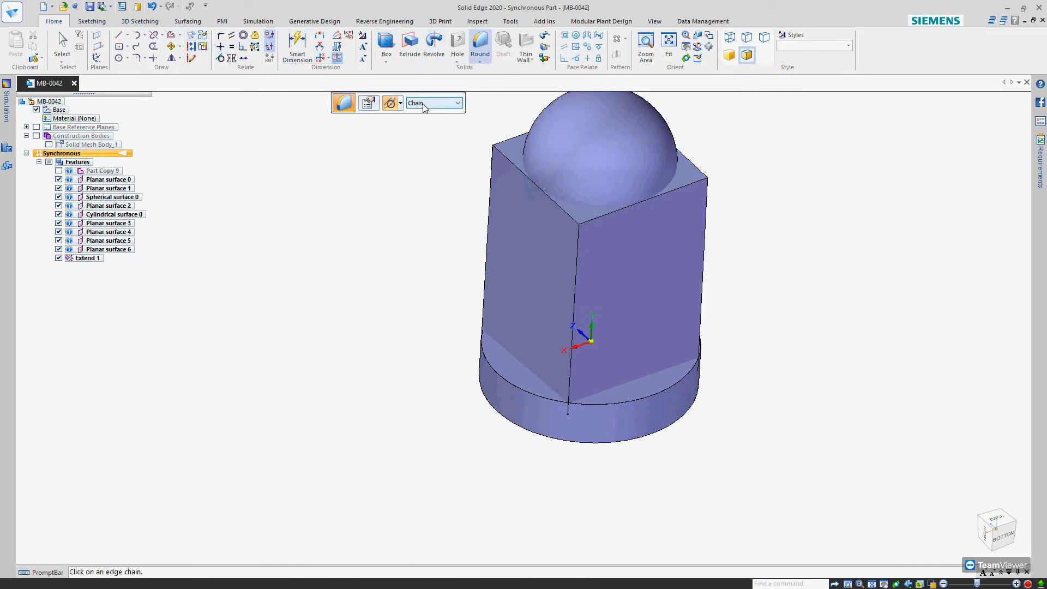
{"action": "left_click", "coordinate": [424, 105]}
{"action": "left_click", "coordinate": [371, 106]}
{"action": "left_click", "coordinate": [368, 109]}
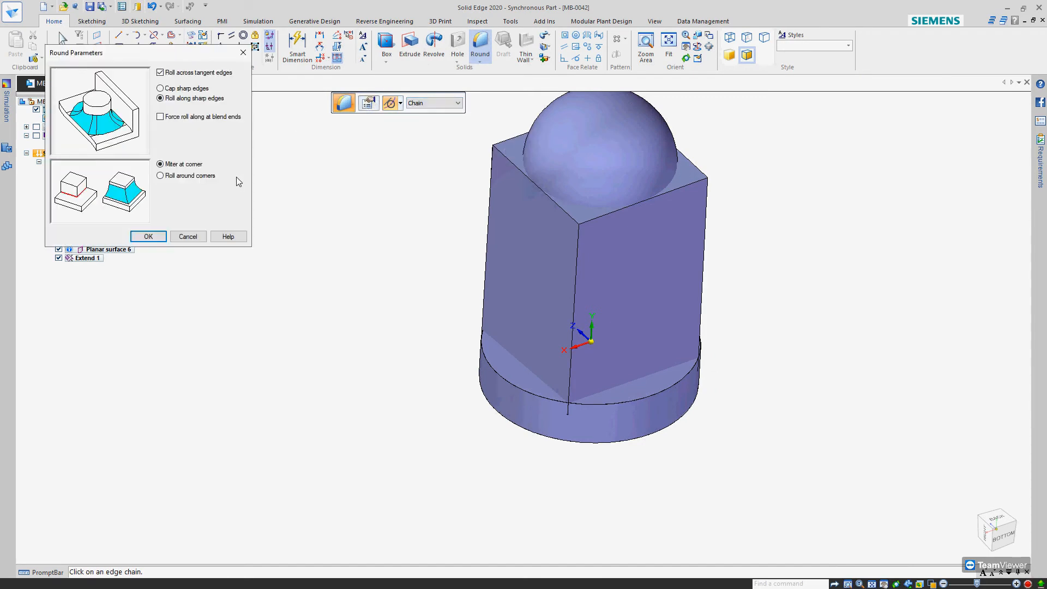
{"action": "key", "text": "Escape"}
{"action": "key", "text": "Escape"}
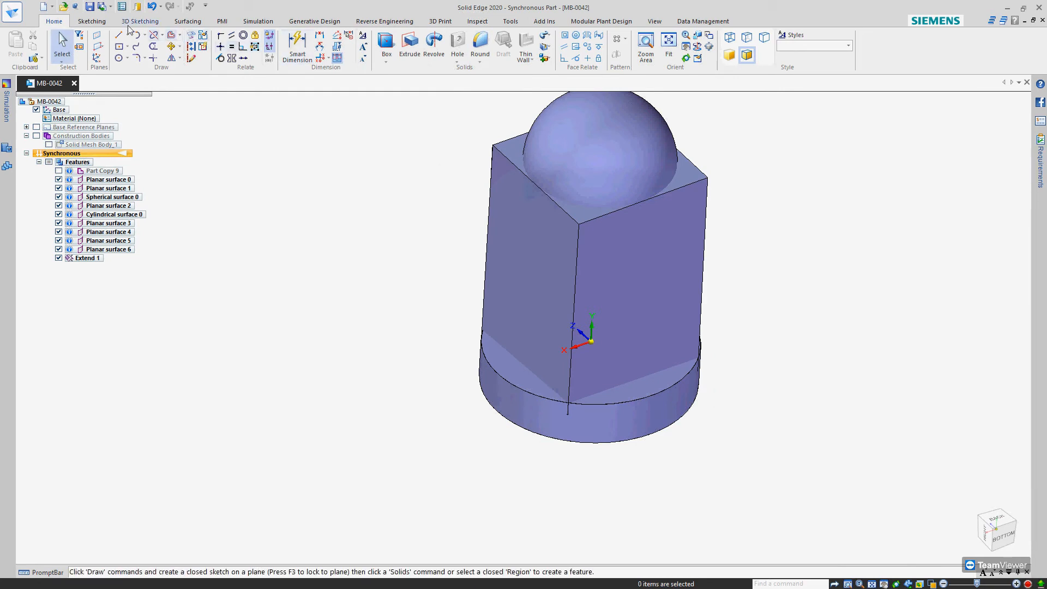
{"action": "left_click", "coordinate": [183, 22]}
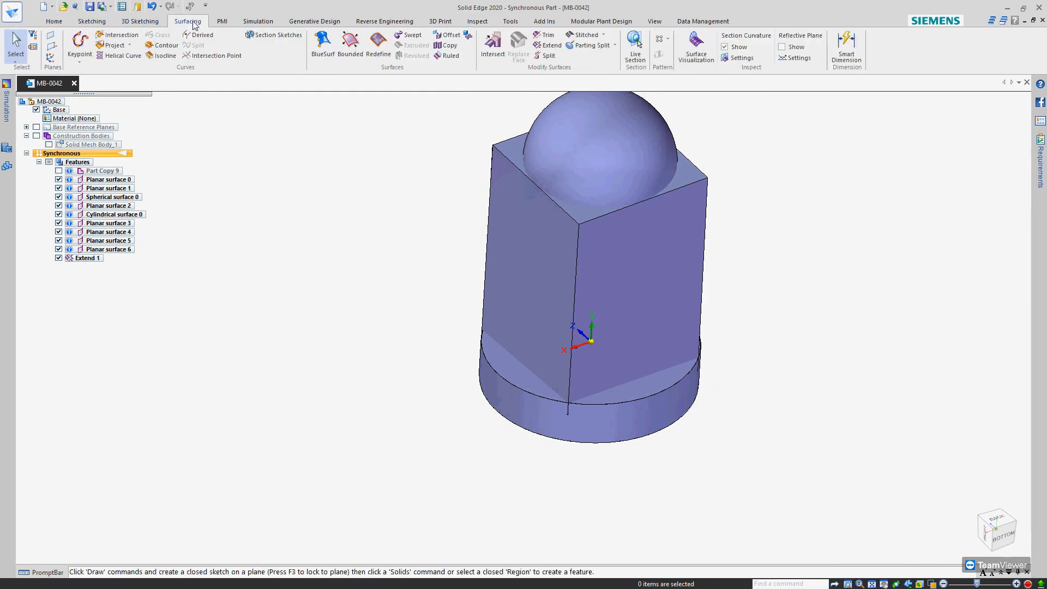
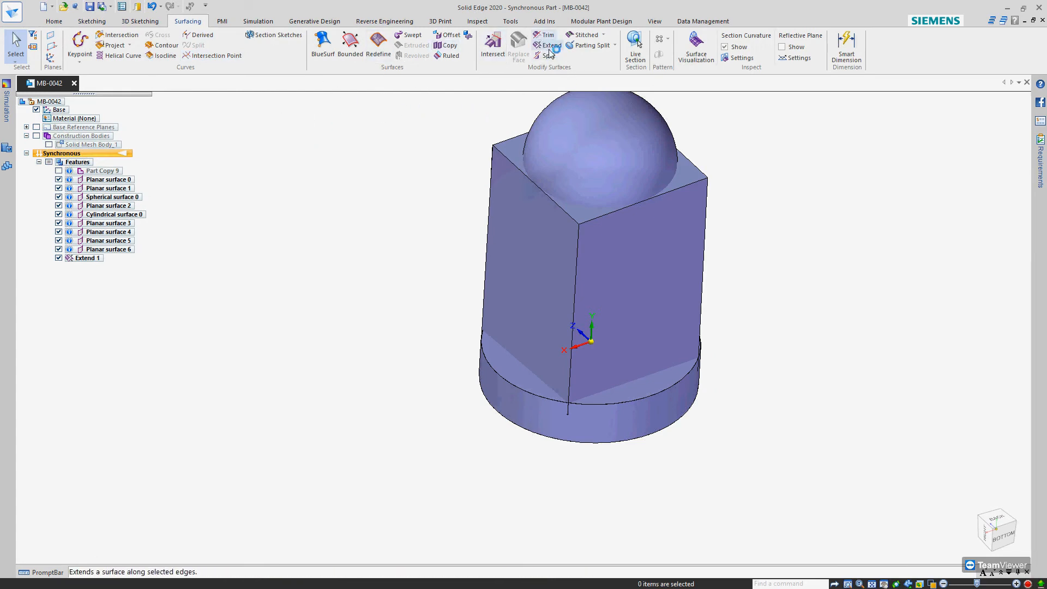
Select the box's four planar side walls as the input of a Stitched surface and preview the result
{"action": "left_click", "coordinate": [585, 35]}
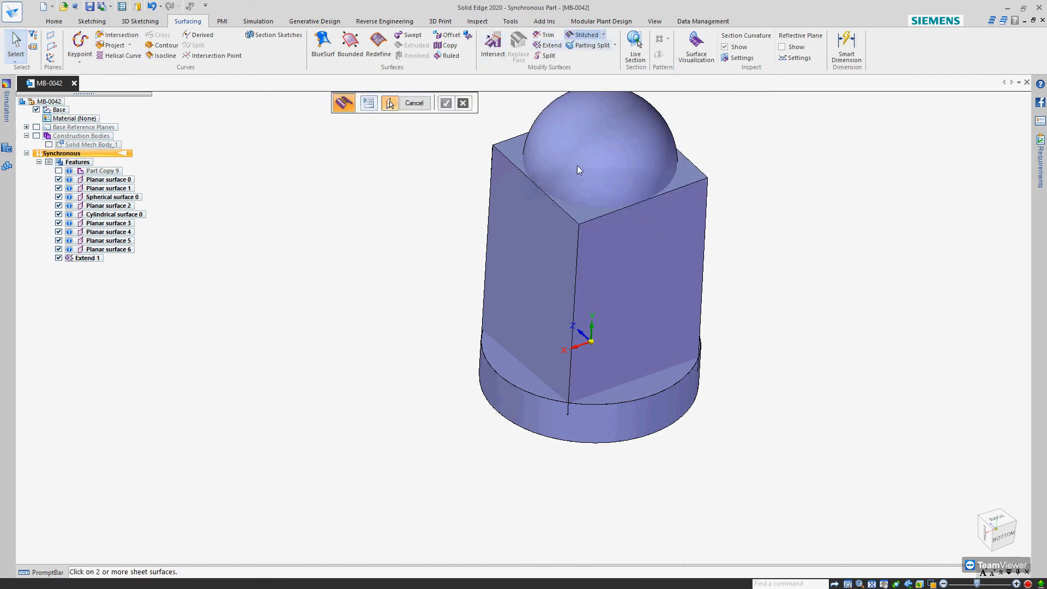
{"action": "left_click", "coordinate": [542, 262]}
{"action": "left_click", "coordinate": [647, 210]}
{"action": "middle_click_drag", "start_coordinate": [681, 176], "coordinate": [770, 250]}
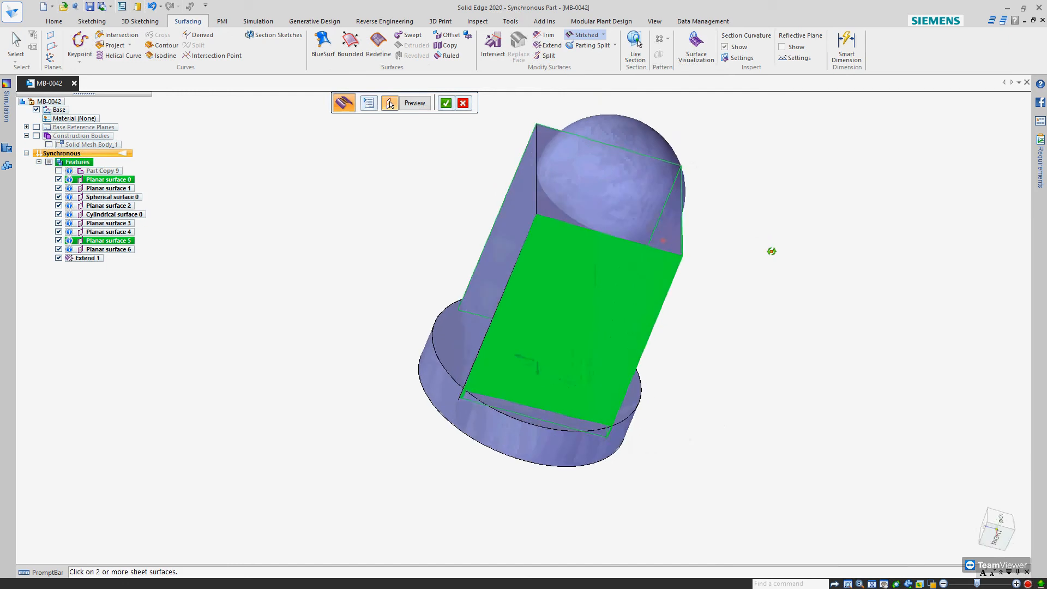
{"action": "left_click", "coordinate": [506, 220]}
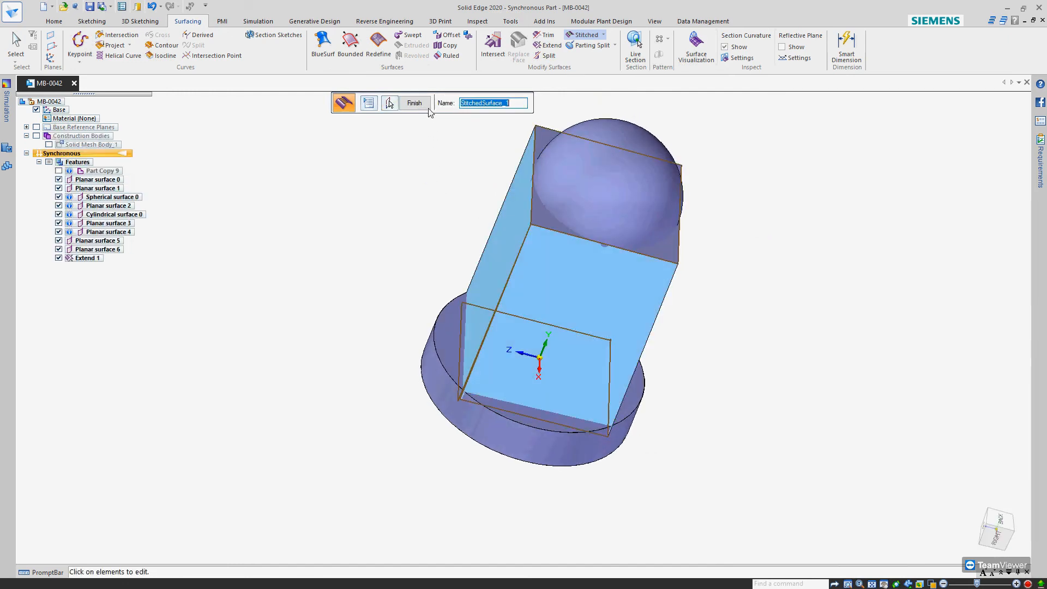
Examine the stitch preview along the box's vertical edges and accept the stitched surface
{"action": "middle_click_drag", "start_coordinate": [501, 310], "coordinate": [610, 286]}
{"action": "scroll", "coordinate": [554, 279], "scroll_direction": "up", "scroll_amount": 5}
{"action": "scroll", "coordinate": [632, 284], "scroll_direction": "down", "scroll_amount": 5}
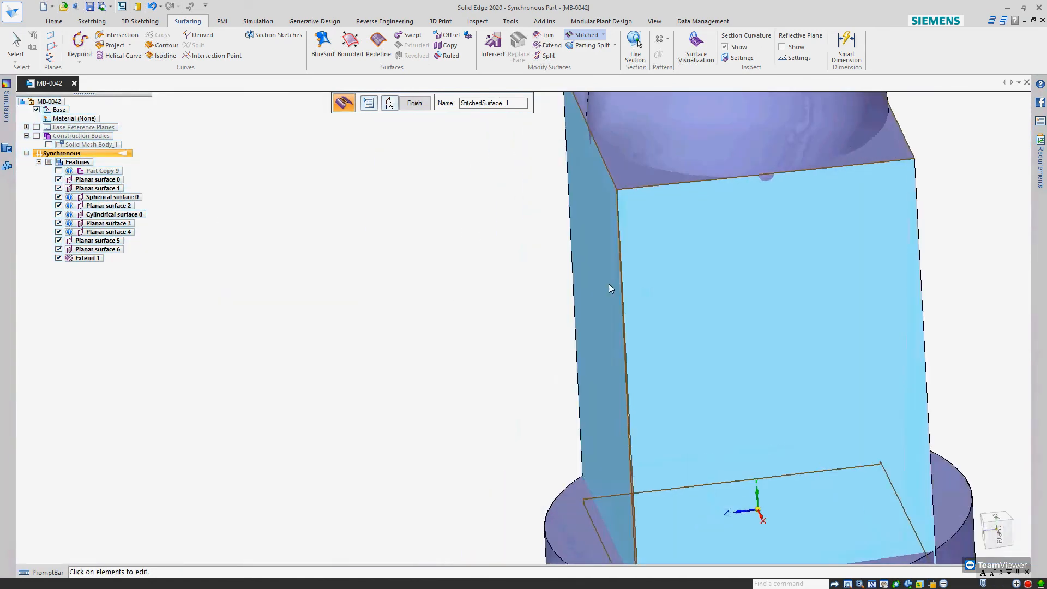
{"action": "scroll", "coordinate": [610, 286], "scroll_direction": "down", "scroll_amount": 5}
{"action": "scroll", "coordinate": [719, 322], "scroll_direction": "up", "scroll_amount": 5}
{"action": "middle_click_drag", "start_coordinate": [714, 351], "coordinate": [683, 340]}
{"action": "scroll", "coordinate": [566, 343], "scroll_direction": "down", "scroll_amount": 5}
{"action": "right_click", "coordinate": [752, 282]}
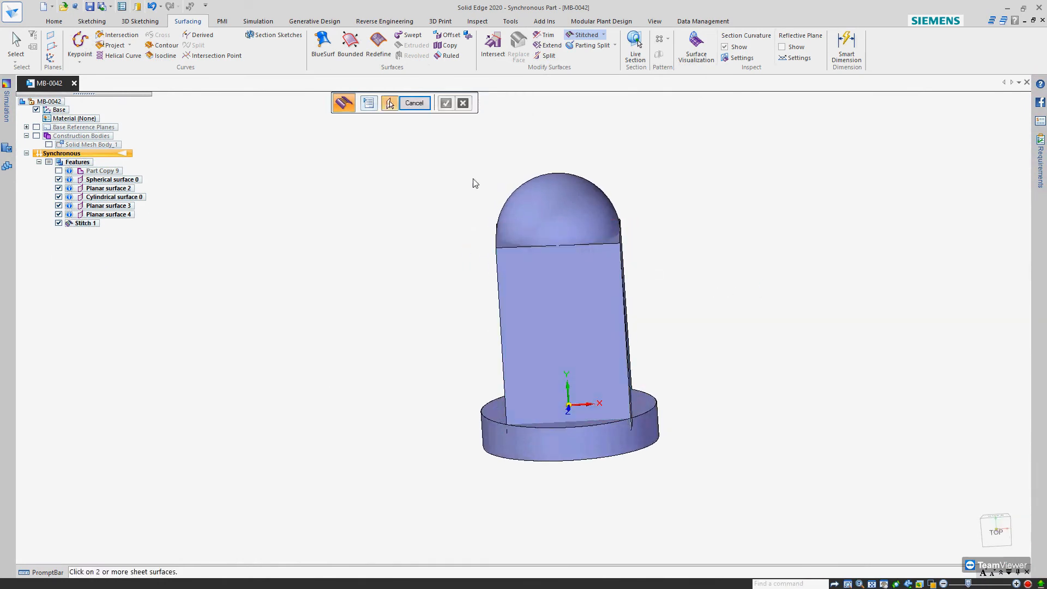
Leave the Stitched command and undo the stitch of the box's side walls
{"action": "key", "text": "Escape"}
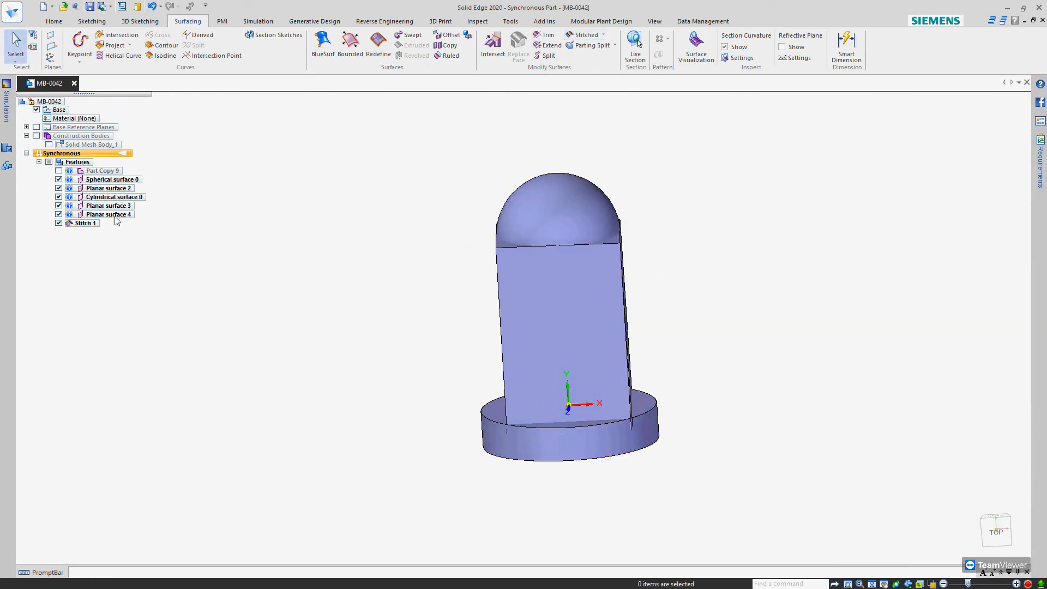
{"action": "key", "text": "ctrl+z"}
{"action": "scroll", "coordinate": [569, 324], "scroll_direction": "up", "scroll_amount": 5}
{"action": "middle_click_drag", "start_coordinate": [627, 306], "coordinate": [578, 313]}
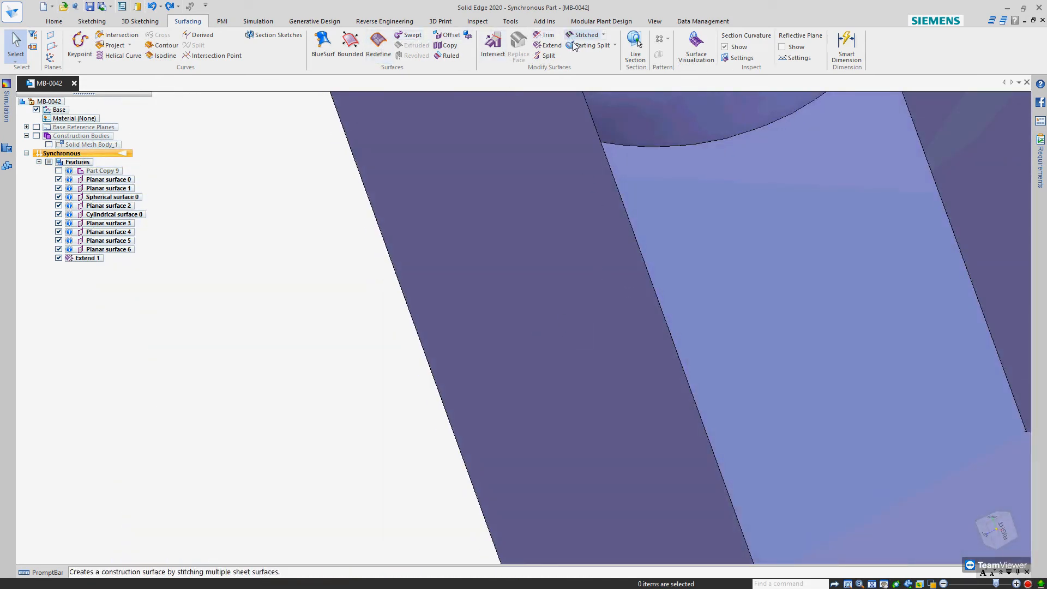
Extend two adjacent side walls of the box past their shared vertical corner edge, the second by about 23 mm
{"action": "left_click", "coordinate": [548, 46]}
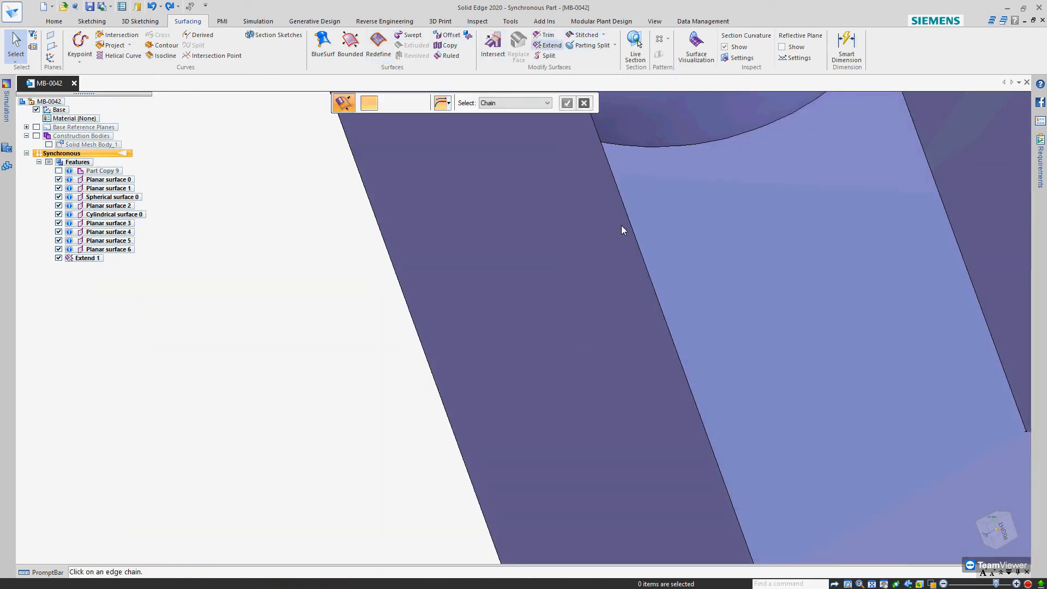
{"action": "left_click", "coordinate": [635, 289]}
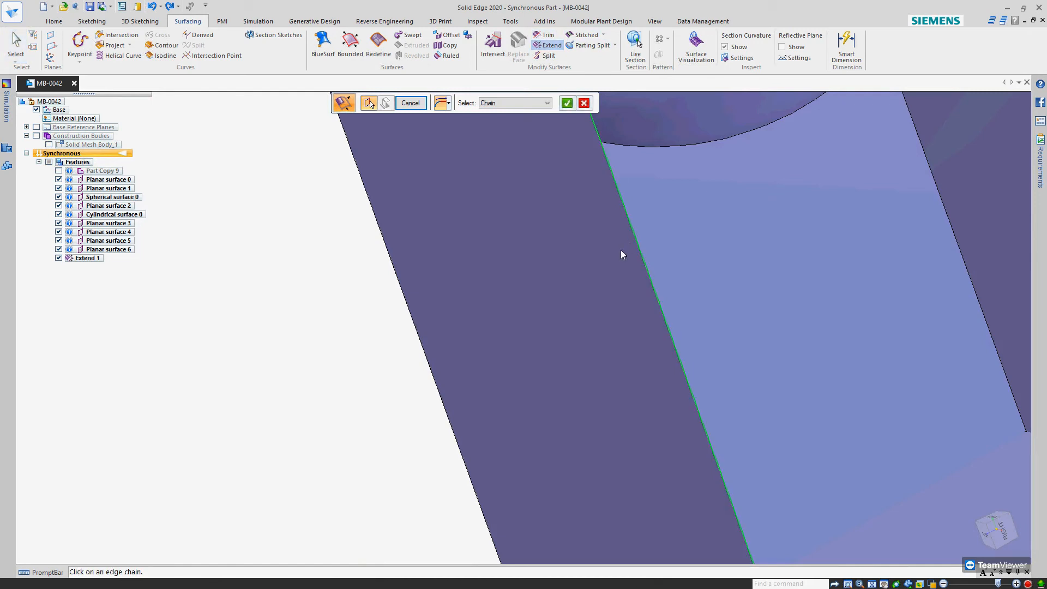
{"action": "right_click", "coordinate": [566, 296]}
{"action": "middle_click_drag", "start_coordinate": [566, 297], "coordinate": [636, 374]}
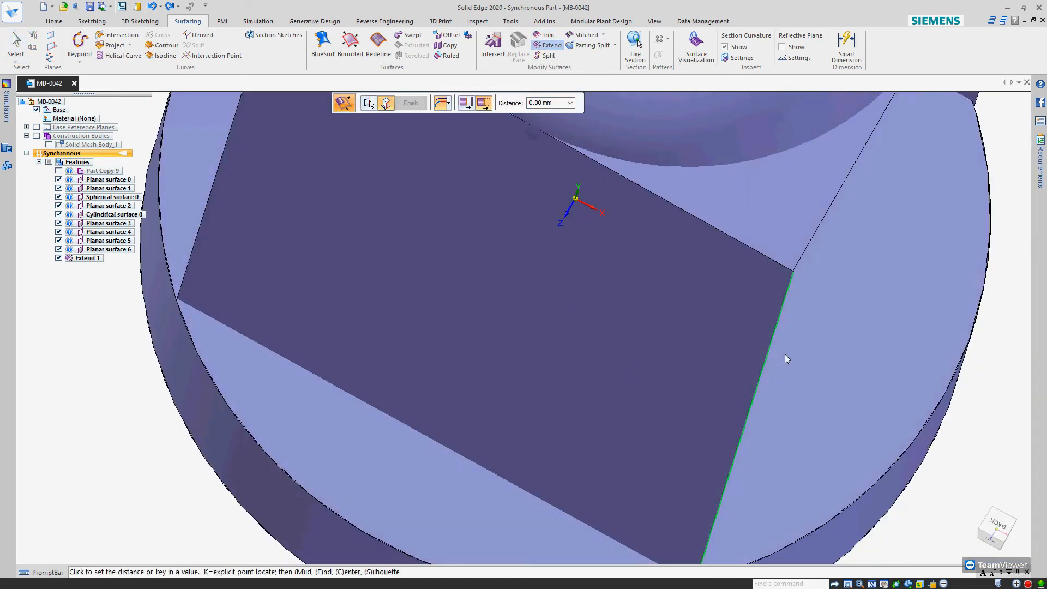
{"action": "left_click", "coordinate": [869, 359]}
{"action": "middle_click_drag", "start_coordinate": [868, 371], "coordinate": [811, 357]}
{"action": "scroll", "coordinate": [810, 358], "scroll_direction": "down", "scroll_amount": 4}
{"action": "left_click", "coordinate": [654, 294]}
{"action": "right_click", "coordinate": [659, 310]}
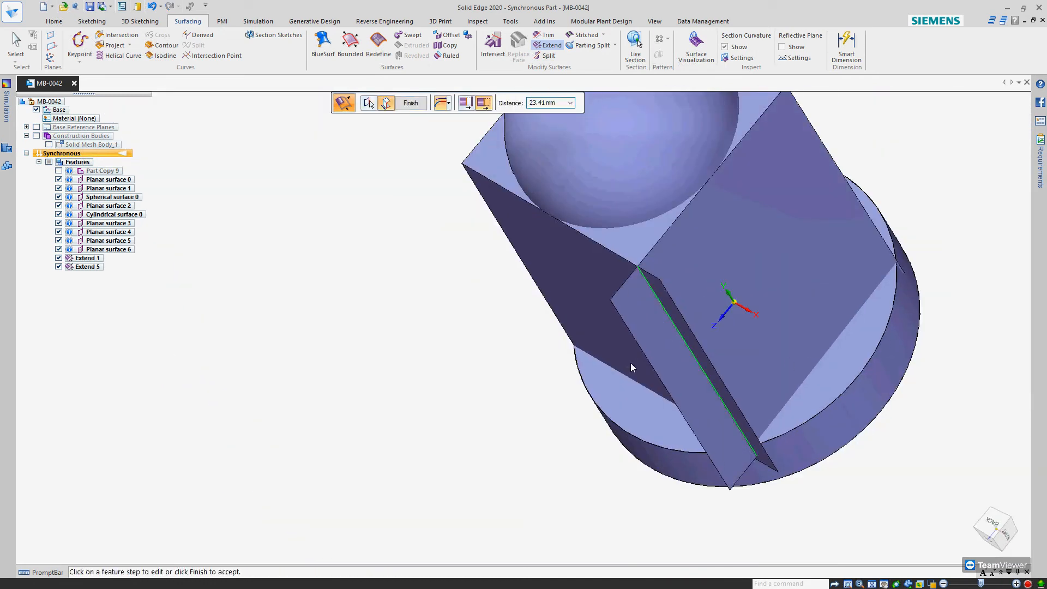
{"action": "left_click", "coordinate": [631, 363]}
Intersect the two extended side walls, removing the strips that project beyond their shared corner, and accept the trim
{"action": "left_click", "coordinate": [493, 47]}
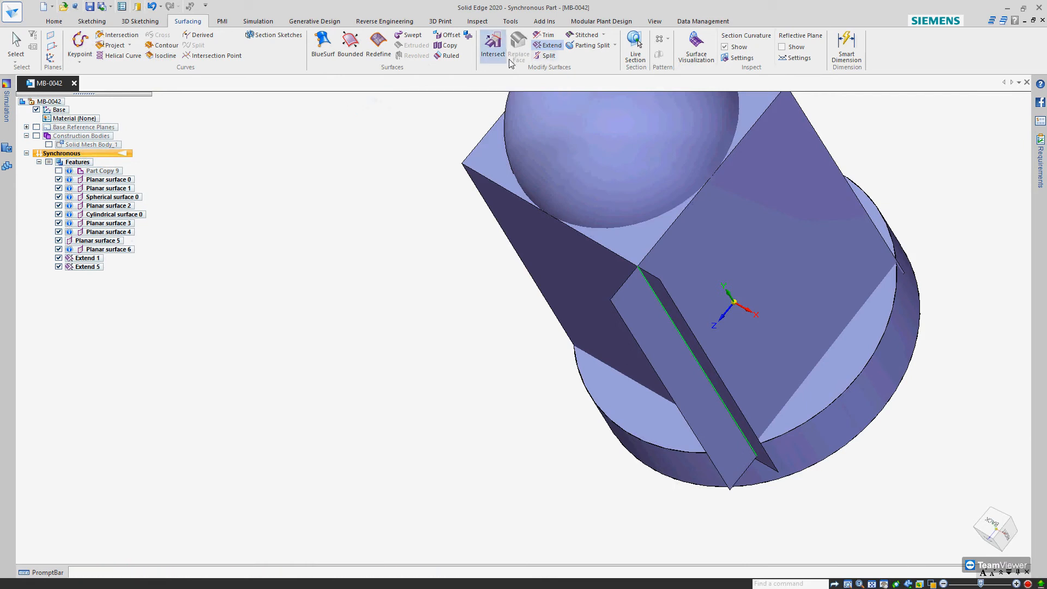
{"action": "left_click", "coordinate": [678, 256]}
{"action": "left_click", "coordinate": [594, 277]}
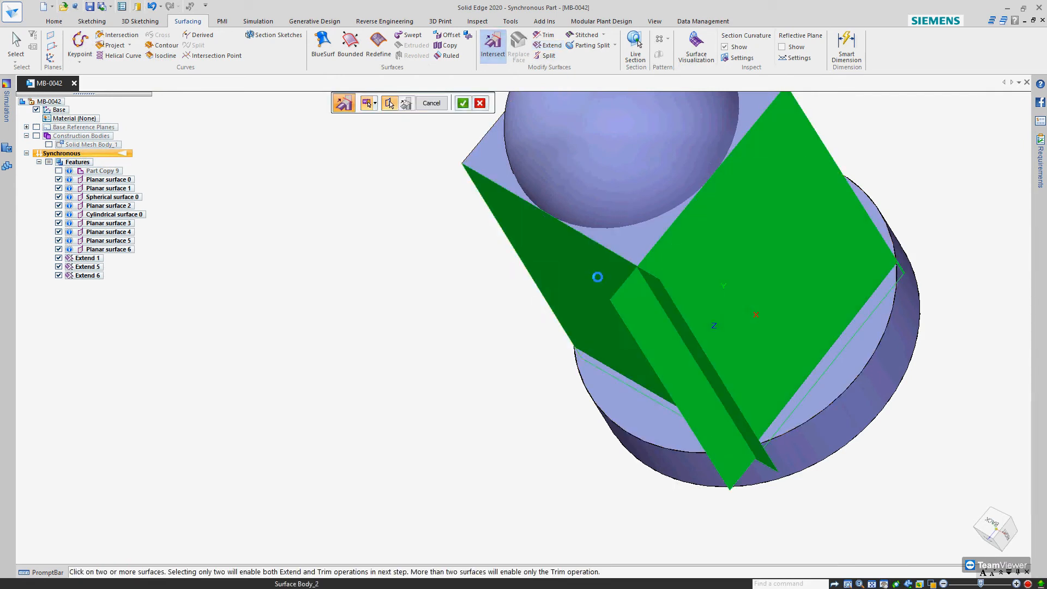
{"action": "right_click", "coordinate": [600, 279]}
{"action": "left_click", "coordinate": [656, 322]}
{"action": "left_click", "coordinate": [675, 322]}
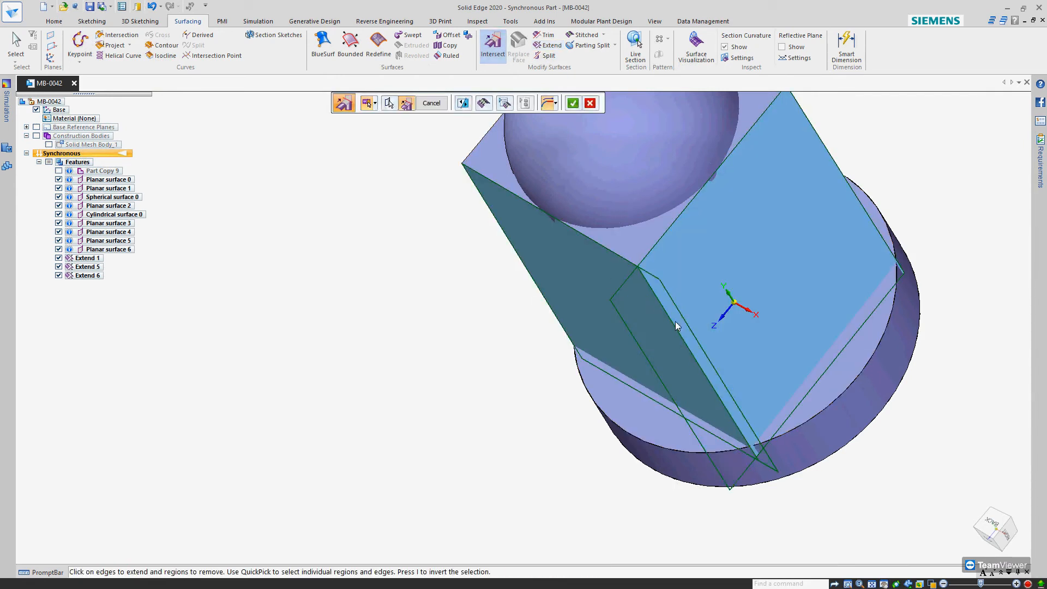
{"action": "right_click", "coordinate": [675, 323]}
Start a Stitched surface with the box's four trimmed planar side walls as its input
{"action": "middle_click_drag", "start_coordinate": [683, 357], "coordinate": [712, 337]}
{"action": "scroll", "coordinate": [730, 470], "scroll_direction": "up", "scroll_amount": 6}
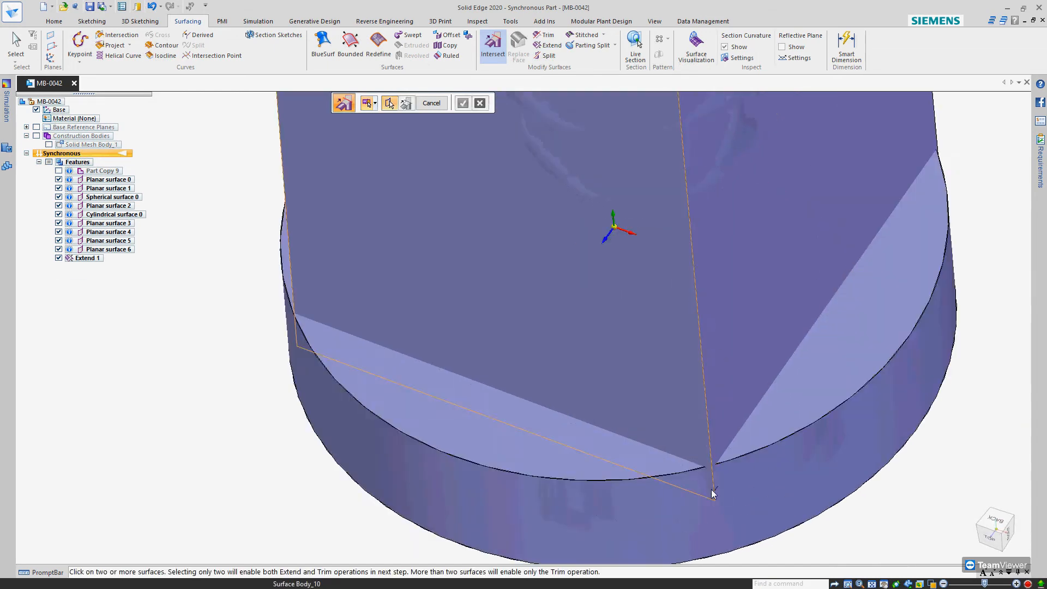
{"action": "scroll", "coordinate": [728, 474], "scroll_direction": "down", "scroll_amount": 2}
{"action": "scroll", "coordinate": [728, 475], "scroll_direction": "down", "scroll_amount": 2}
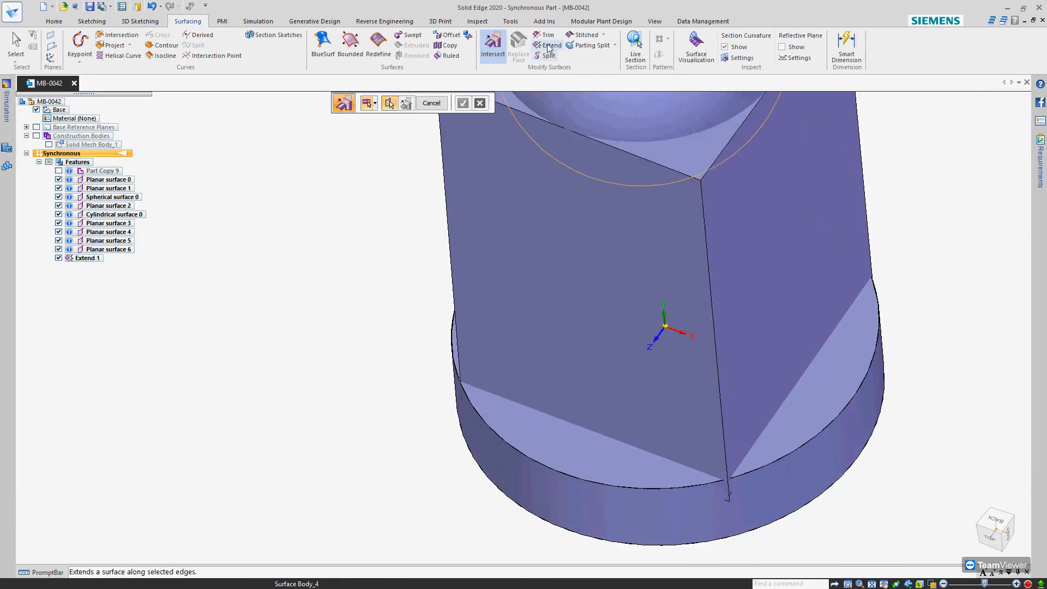
{"action": "left_click", "coordinate": [568, 37]}
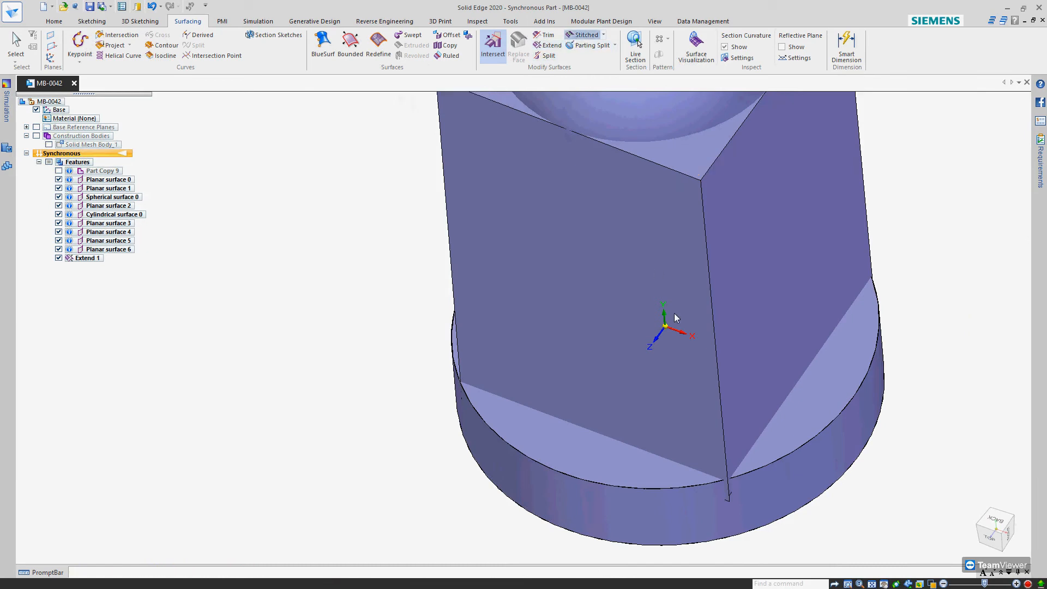
{"action": "left_click", "coordinate": [659, 220]}
{"action": "left_click", "coordinate": [767, 214]}
{"action": "scroll", "coordinate": [715, 272], "scroll_direction": "down", "scroll_amount": 3}
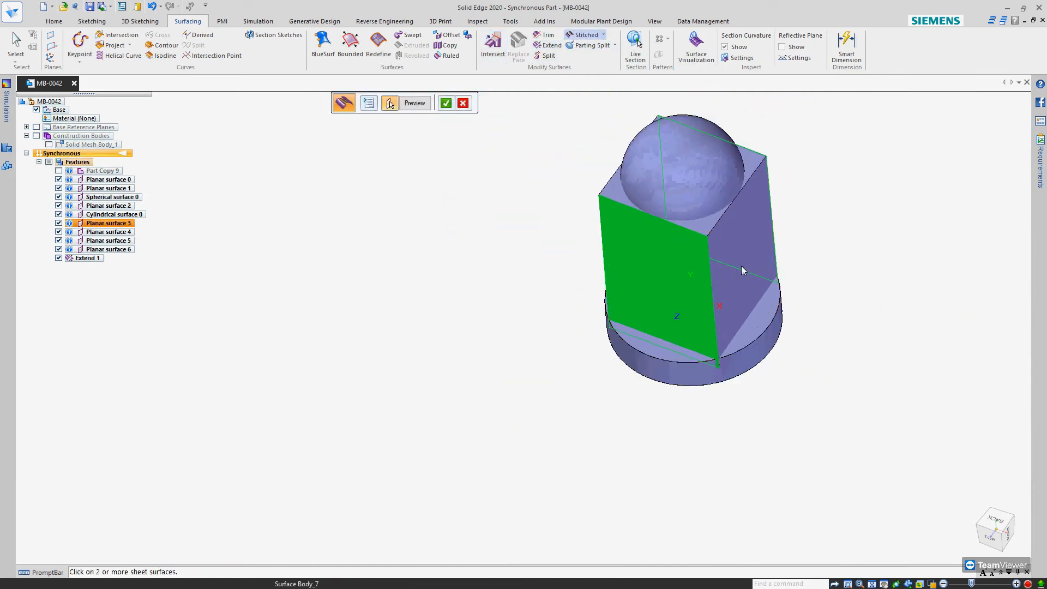
{"action": "left_click", "coordinate": [741, 256]}
{"action": "middle_click_drag", "start_coordinate": [738, 217], "coordinate": [684, 203]}
{"action": "left_click", "coordinate": [653, 251]}
{"action": "middle_click_drag", "start_coordinate": [559, 238], "coordinate": [539, 272]}
Confirm the stitch options with healing on and a 1.00e-03 mm tolerance, and finish the stitched surface
{"action": "left_click", "coordinate": [367, 106]}
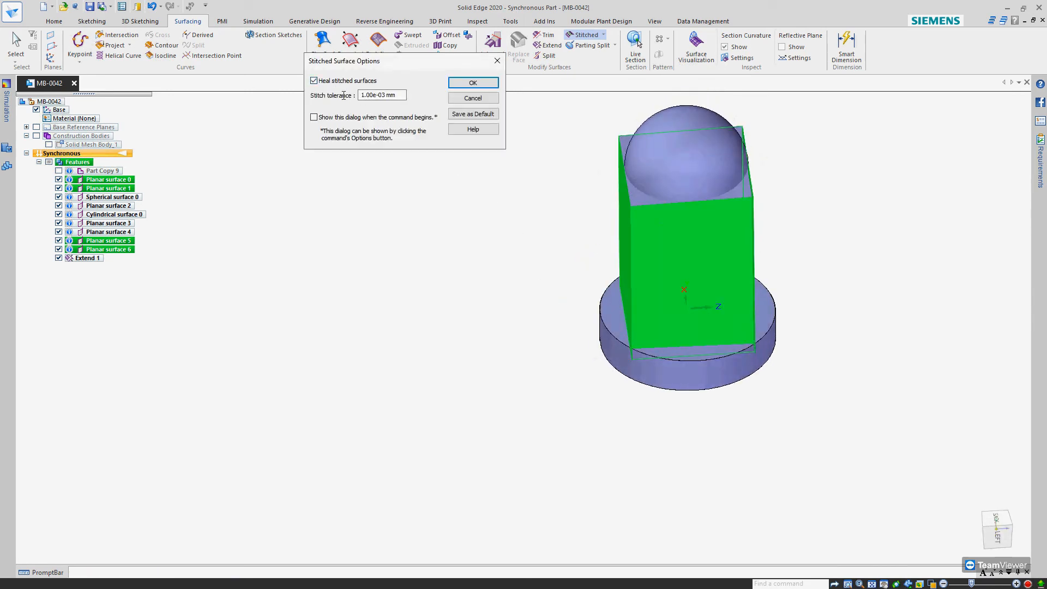
{"action": "left_click", "coordinate": [475, 84]}
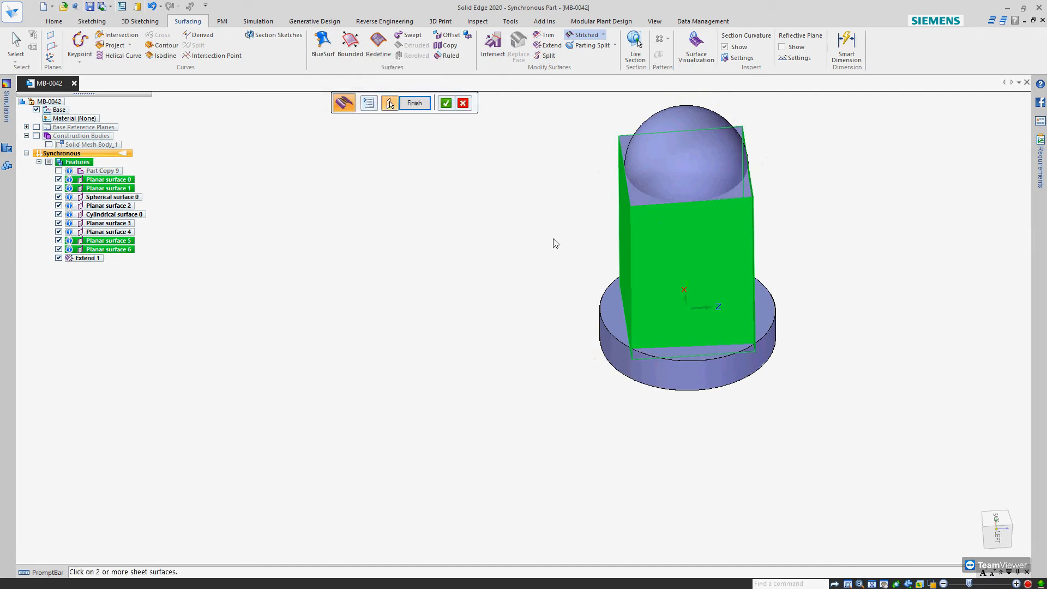
{"action": "right_click", "coordinate": [544, 223]}
{"action": "middle_click_drag", "start_coordinate": [610, 289], "coordinate": [529, 301]}
{"action": "right_click", "coordinate": [521, 273]}
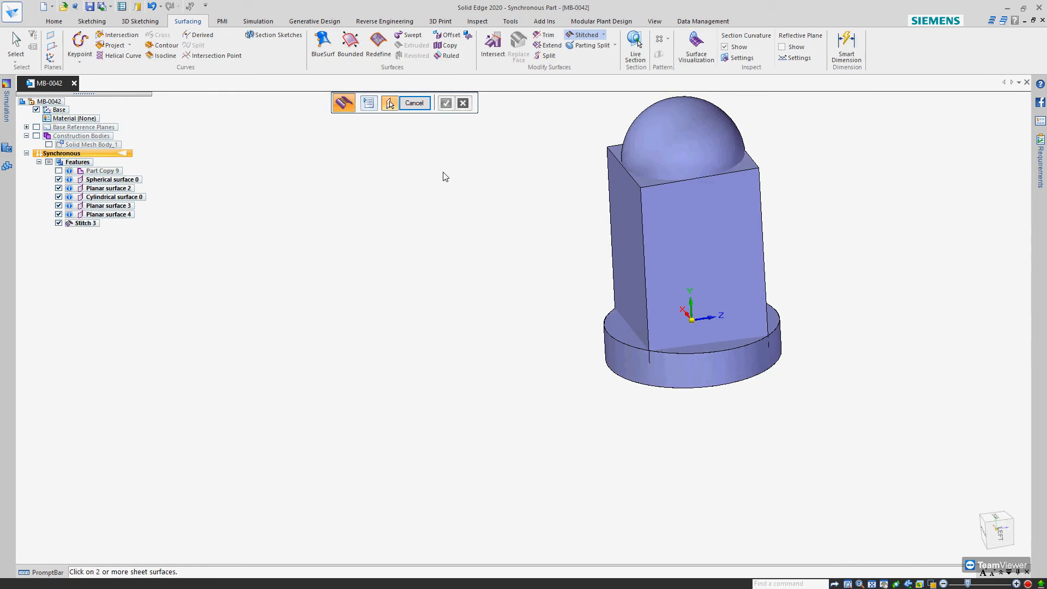
{"action": "key", "text": "Escape"}
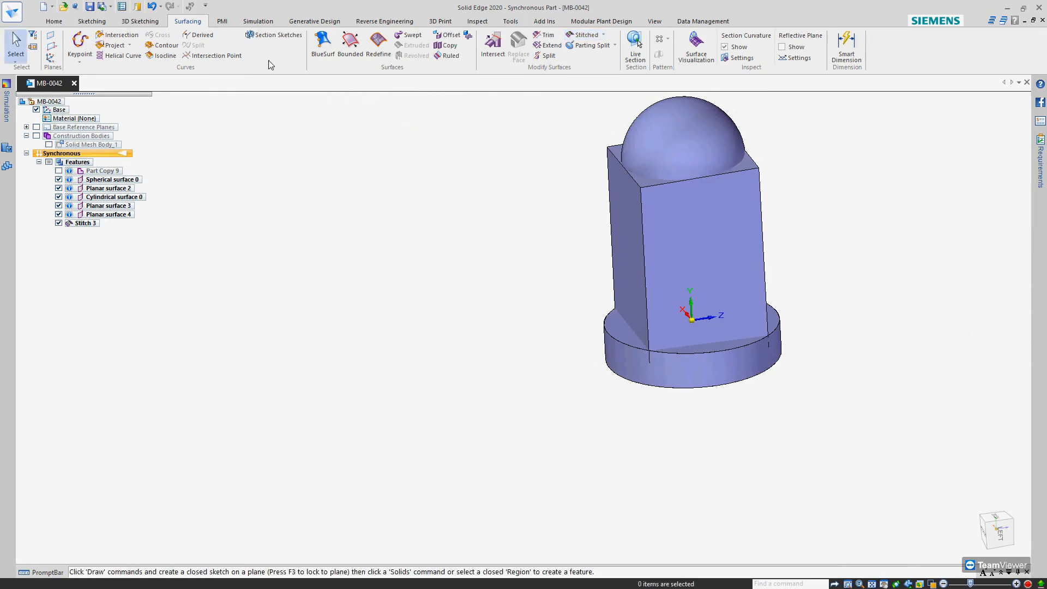
Round one vertical edge of the stitched box with a 3 mm radius
{"action": "left_click", "coordinate": [54, 21]}
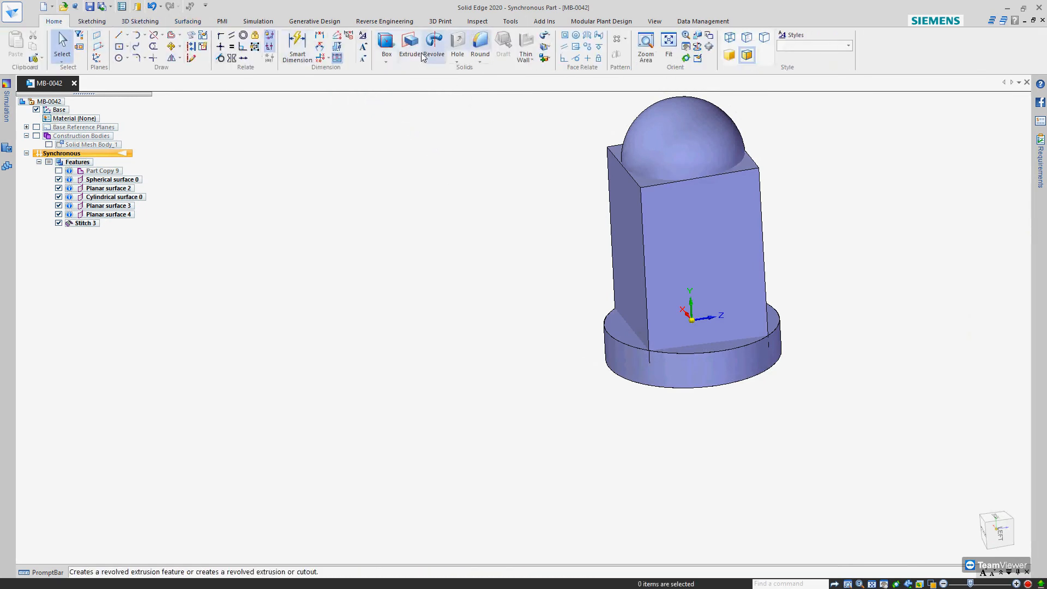
{"action": "left_click", "coordinate": [644, 221]}
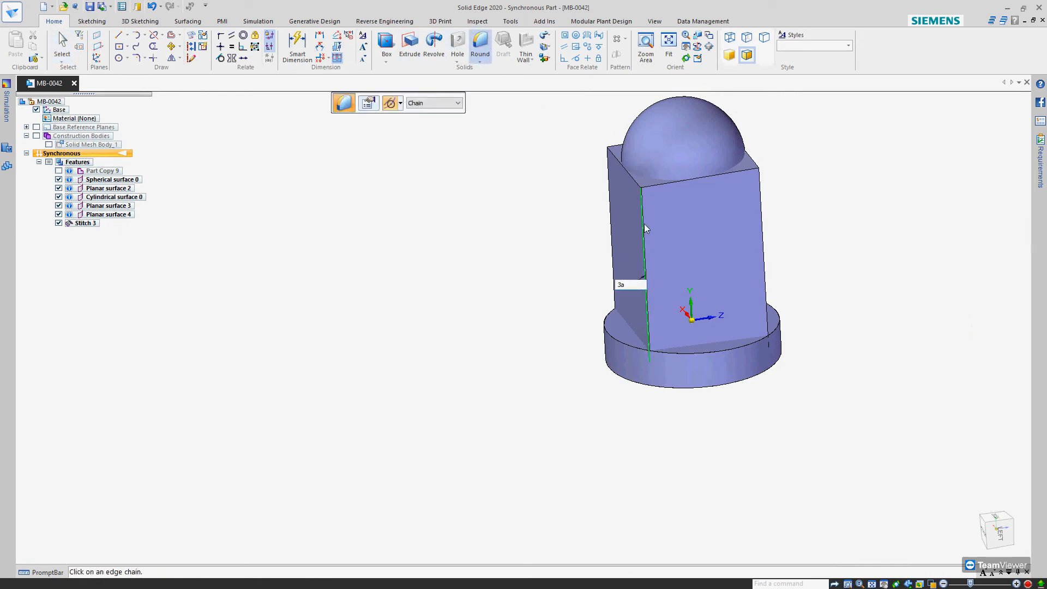
{"action": "type", "text": "3"}
{"action": "key", "text": "Return"}
{"action": "key", "text": "Return"}
Round further vertical edges of the box with a 3 mm radius and end the Round command
{"action": "left_click", "coordinate": [765, 241]}
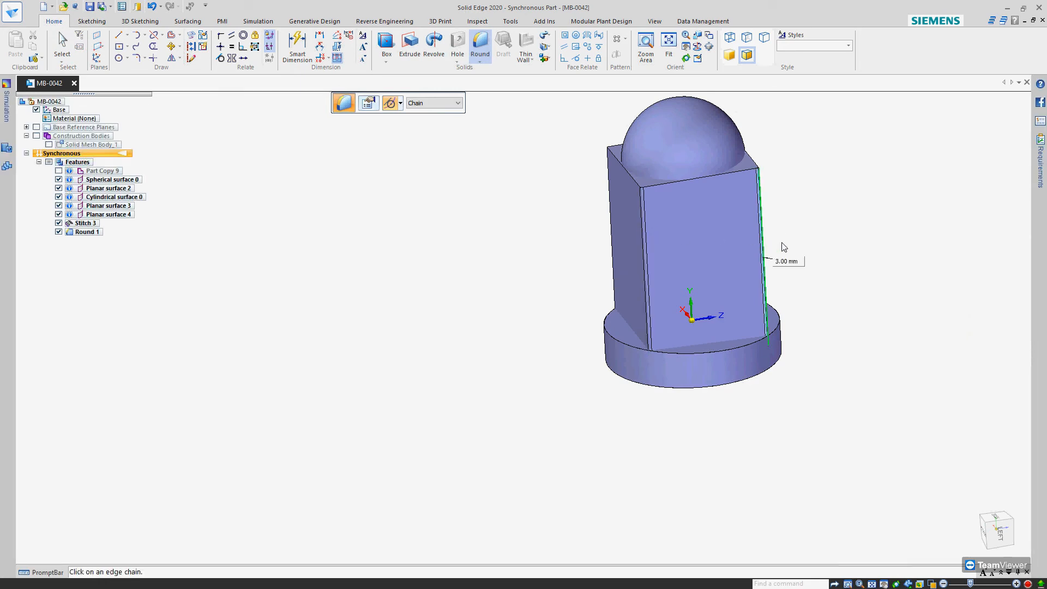
{"action": "left_click", "coordinate": [612, 249]}
{"action": "middle_click_drag", "start_coordinate": [360, 289], "coordinate": [472, 355]}
{"action": "key", "text": "Return"}
{"action": "scroll", "coordinate": [615, 307], "scroll_direction": "down", "scroll_amount": 8}
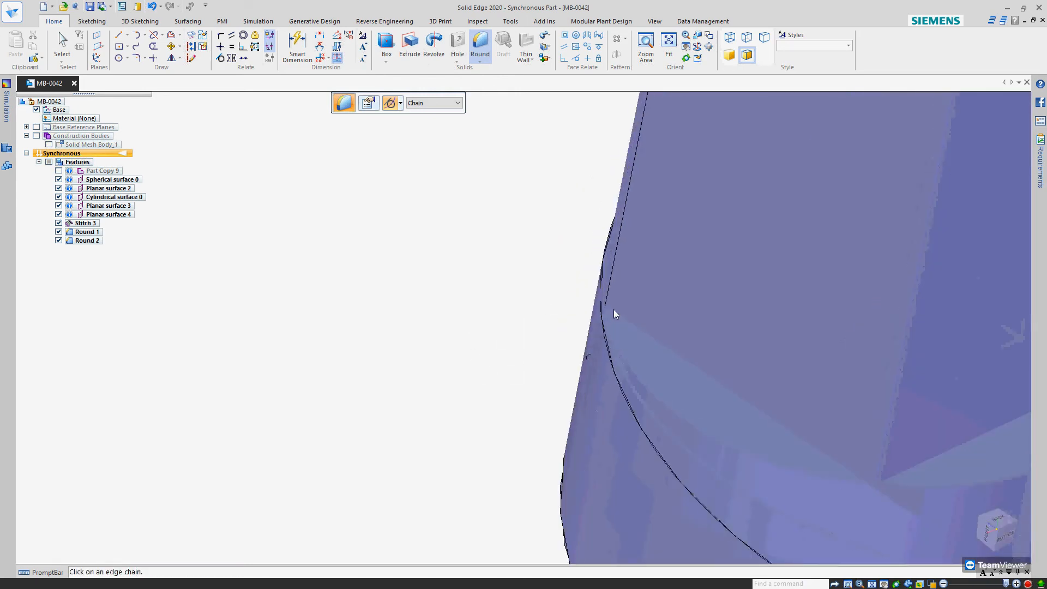
{"action": "key", "text": "Escape"}
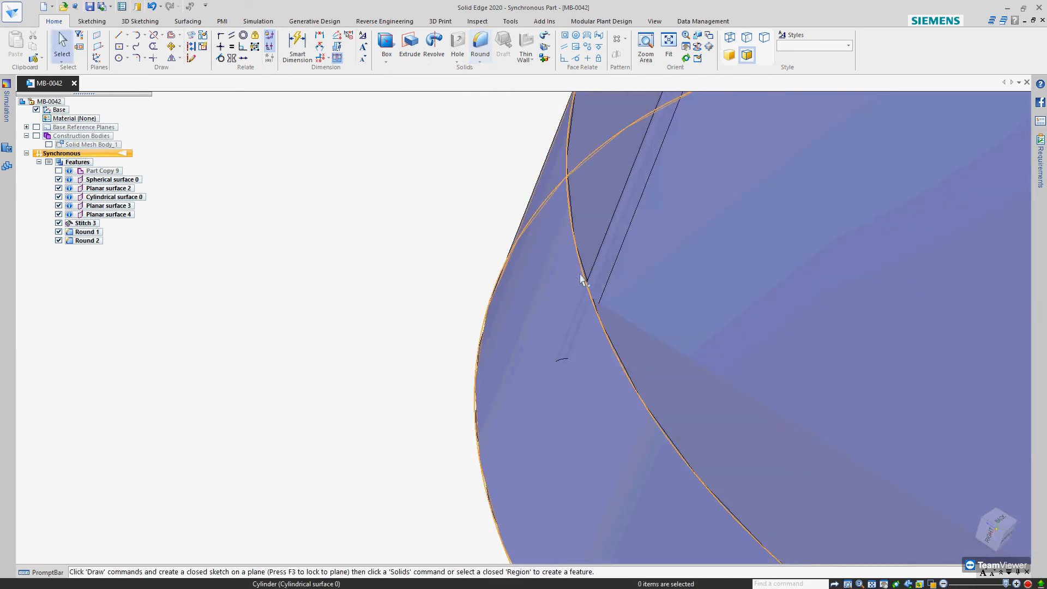
Try to set the radius of a newly rounded vertical edge to 5 mm
{"action": "left_click", "coordinate": [597, 266]}
{"action": "scroll", "coordinate": [566, 318], "scroll_direction": "up", "scroll_amount": 4}
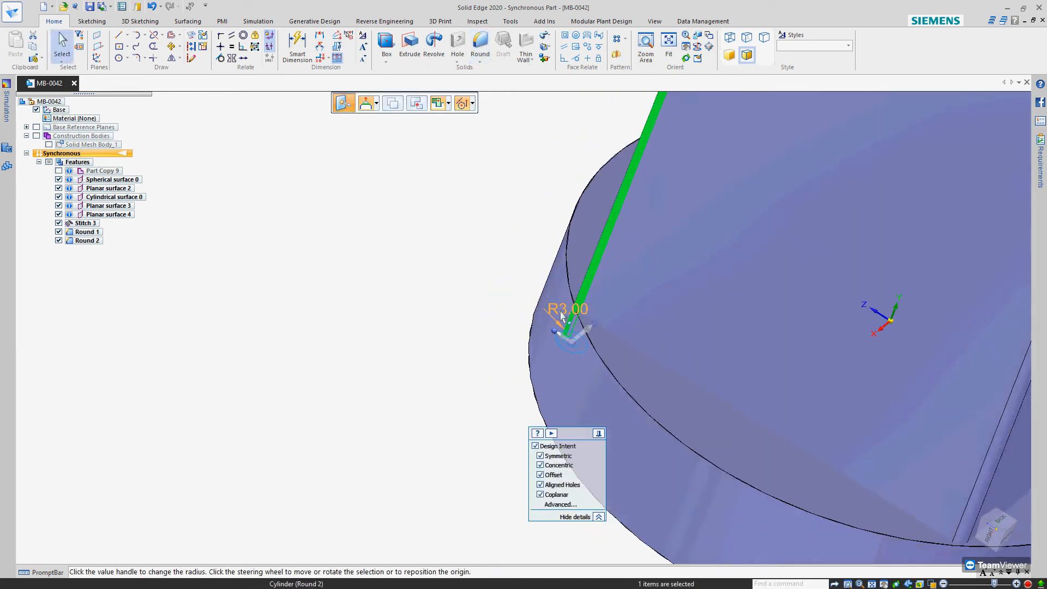
{"action": "left_click", "coordinate": [564, 315]}
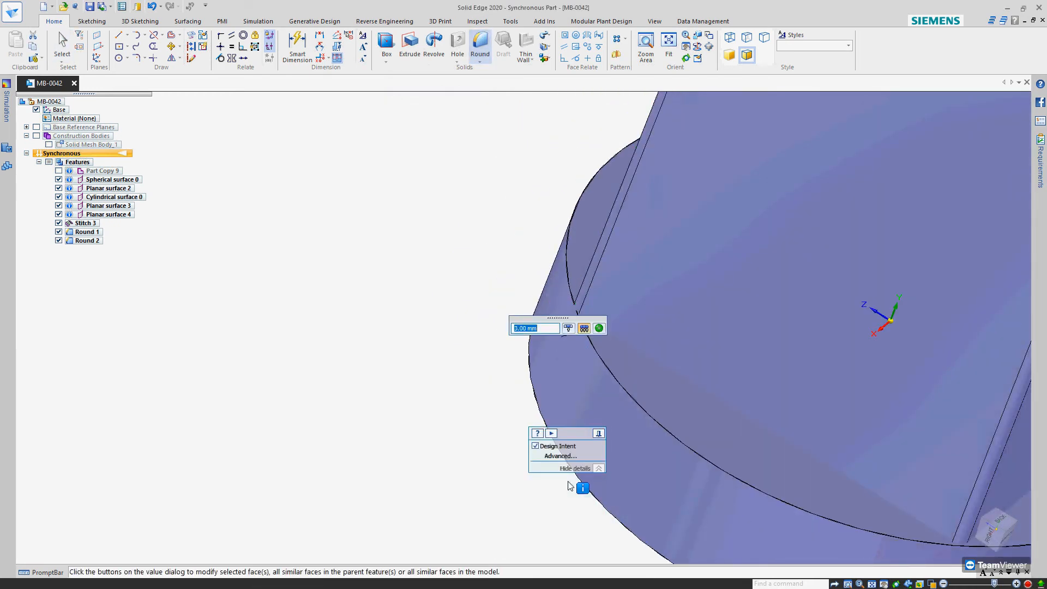
{"action": "key", "text": "Return"}
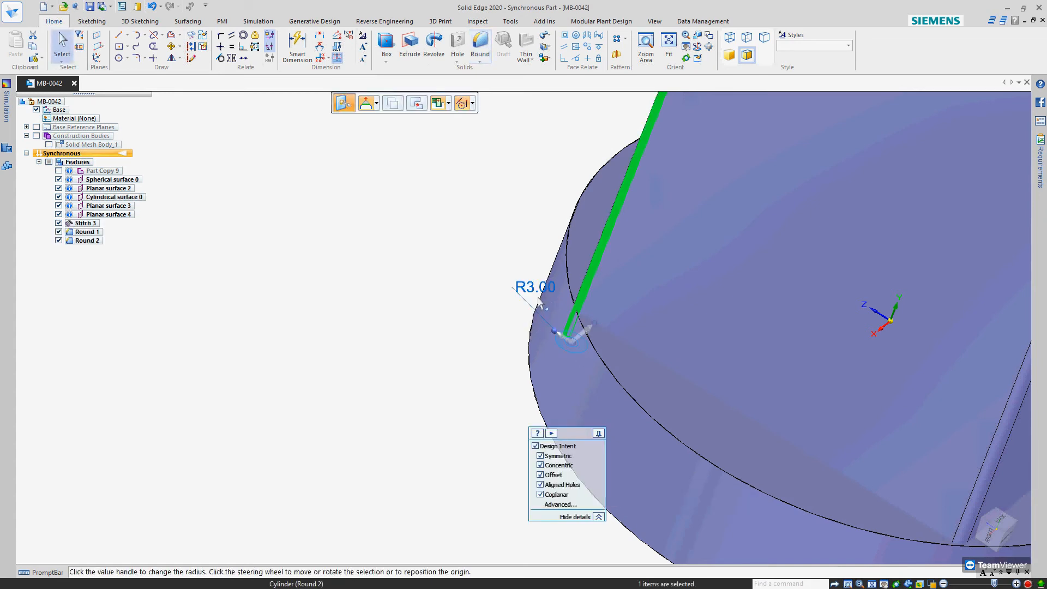
{"action": "left_click", "coordinate": [532, 287]}
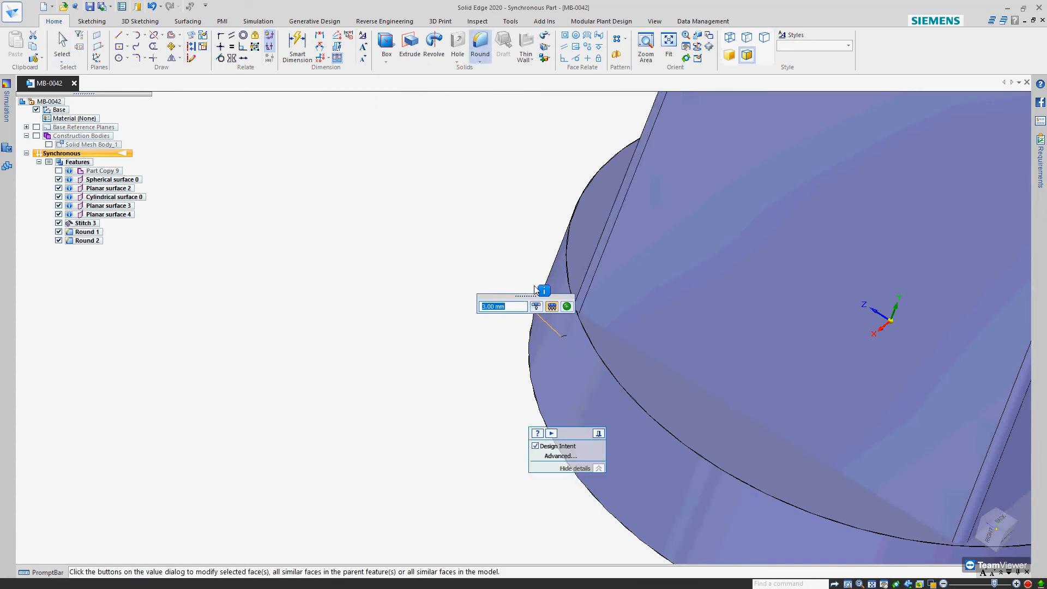
{"action": "type", "text": "5"}
{"action": "key", "text": "Escape"}
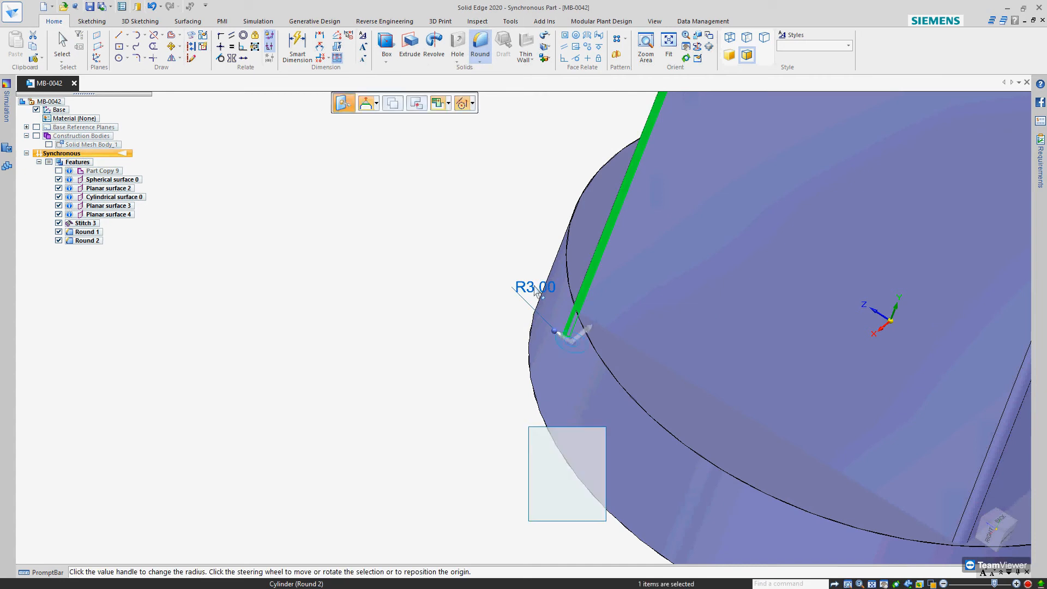
{"action": "key", "text": "Escape"}
Undo the last round on the box's vertical edges
{"action": "key", "text": "ctrl+z"}
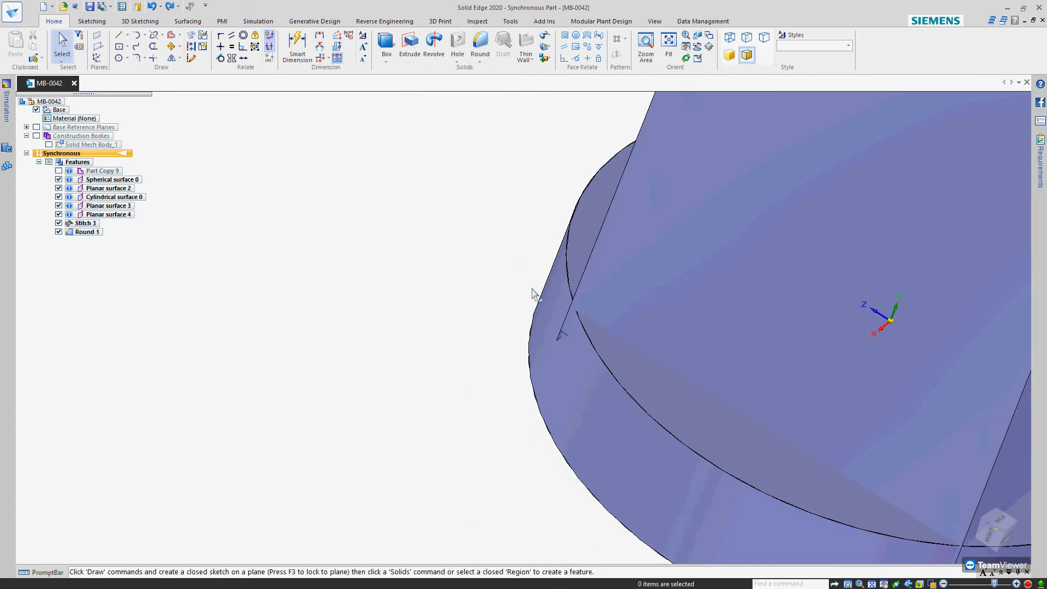
{"action": "scroll", "coordinate": [534, 292], "scroll_direction": "down", "scroll_amount": 4}
{"action": "middle_click_drag", "start_coordinate": [566, 298], "coordinate": [525, 287]}
{"action": "scroll", "coordinate": [434, 297], "scroll_direction": "down", "scroll_amount": 3}
{"action": "middle_click_drag", "start_coordinate": [434, 297], "coordinate": [435, 286]}
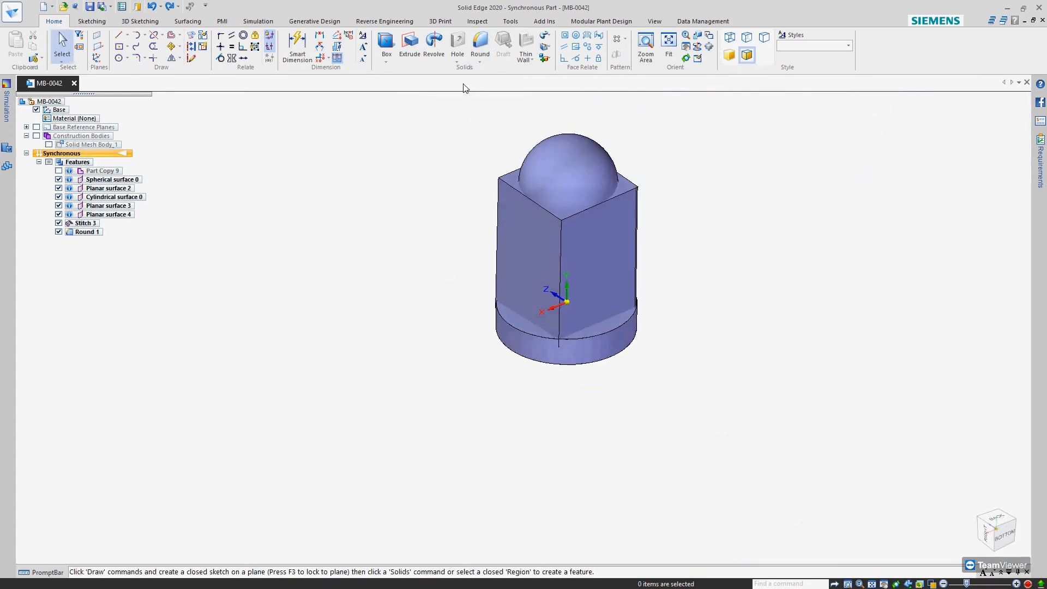
Round the remaining vertical edges of the box with a 5 mm radius and end the Round command
{"action": "left_click", "coordinate": [560, 241]}
{"action": "left_click", "coordinate": [497, 237]}
{"action": "middle_click_drag", "start_coordinate": [495, 234], "coordinate": [587, 273]}
{"action": "left_click", "coordinate": [503, 215]}
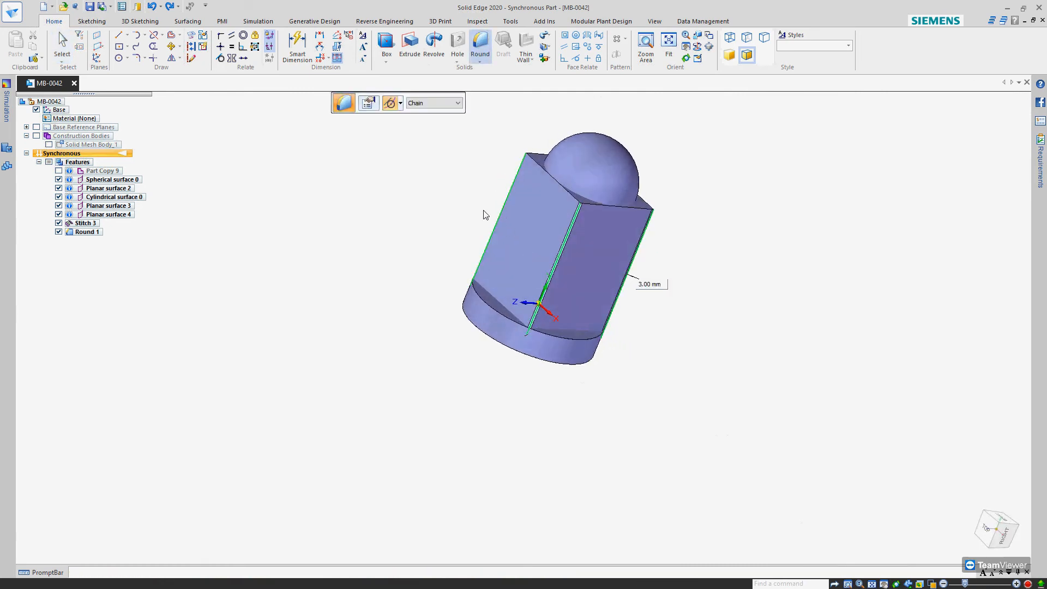
{"action": "key", "text": "Return"}
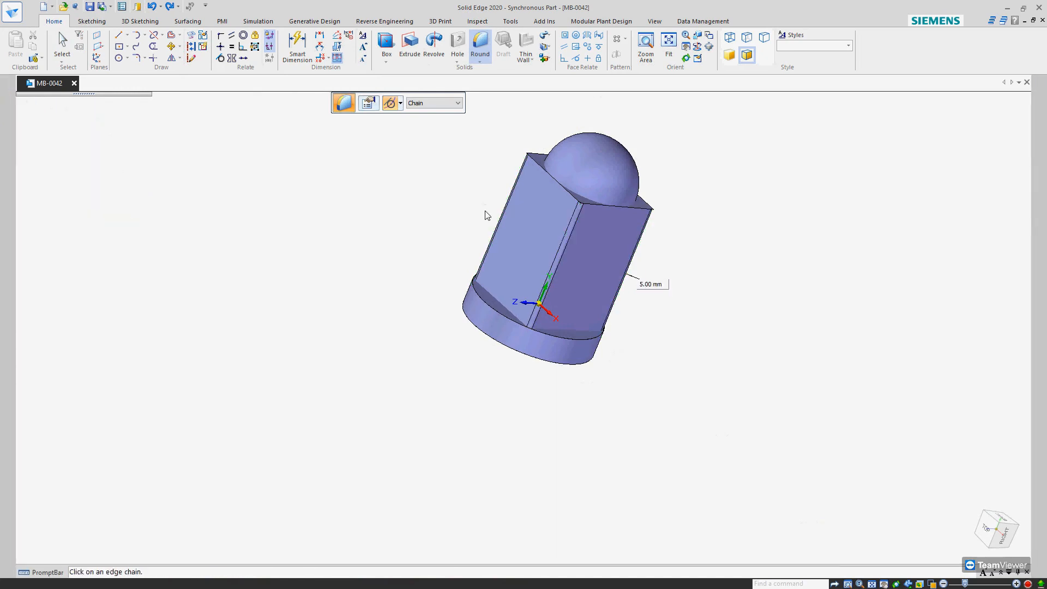
{"action": "middle_click_drag", "start_coordinate": [482, 265], "coordinate": [428, 330]}
{"action": "scroll", "coordinate": [557, 336], "scroll_direction": "up", "scroll_amount": 5}
{"action": "scroll", "coordinate": [506, 292], "scroll_direction": "down", "scroll_amount": 5}
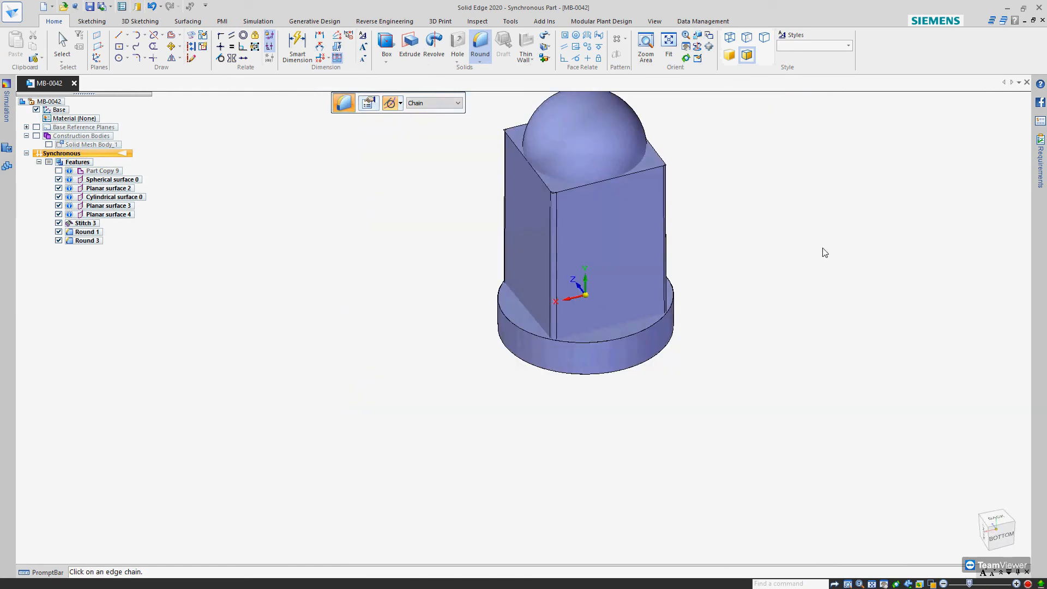
{"action": "key", "text": "Escape"}
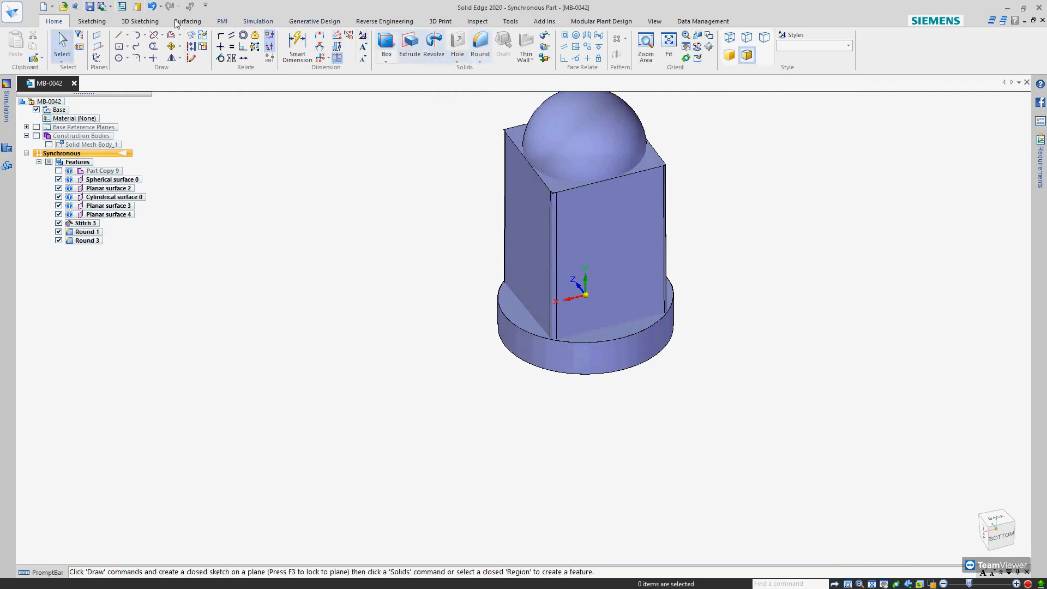
Try to trim the rounded box against the base's upper planar surface, selecting the box region below that plane for removal
{"action": "left_click", "coordinate": [91, 21]}
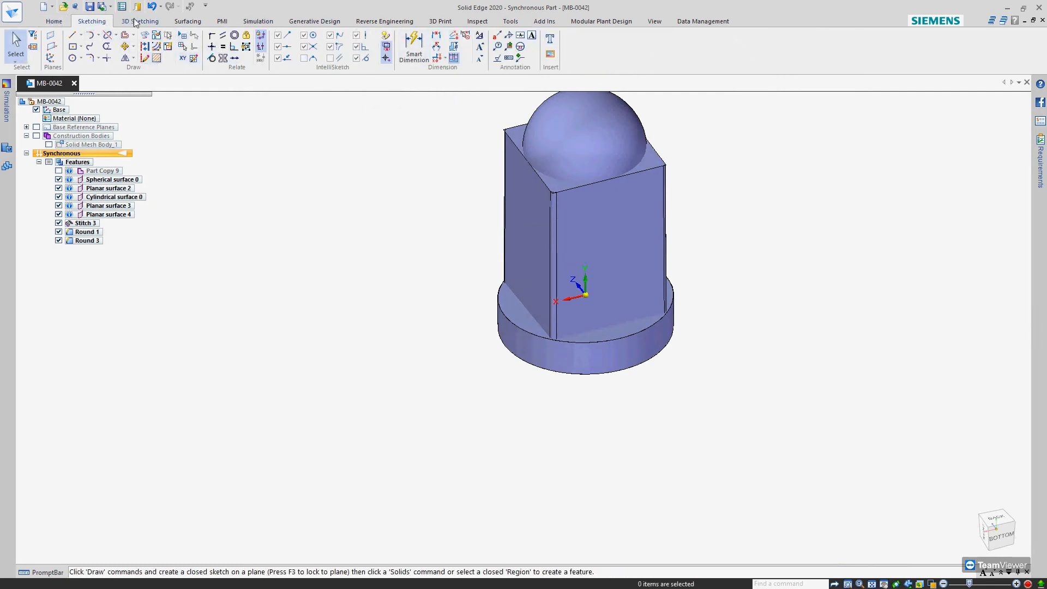
{"action": "left_click", "coordinate": [189, 21]}
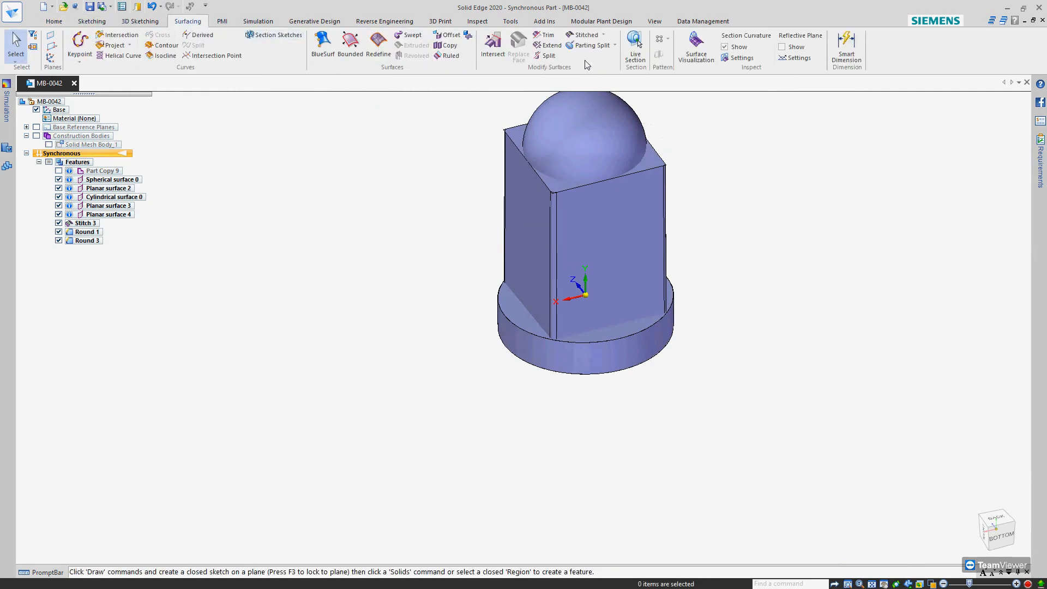
{"action": "left_click", "coordinate": [547, 35]}
{"action": "left_click", "coordinate": [616, 224]}
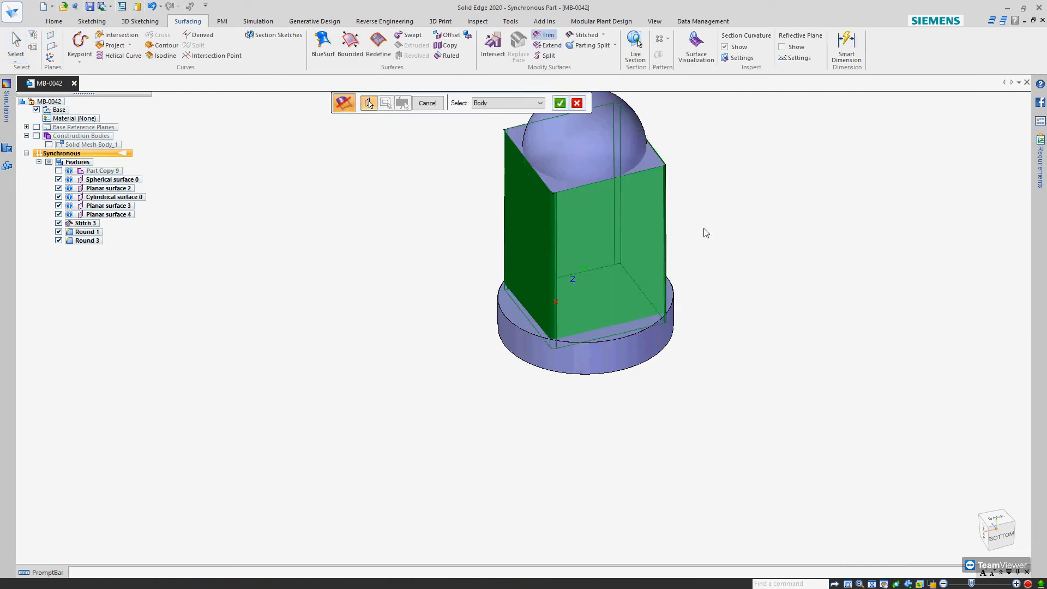
{"action": "right_click", "coordinate": [704, 228]}
{"action": "left_click", "coordinate": [620, 329]}
{"action": "right_click", "coordinate": [758, 296]}
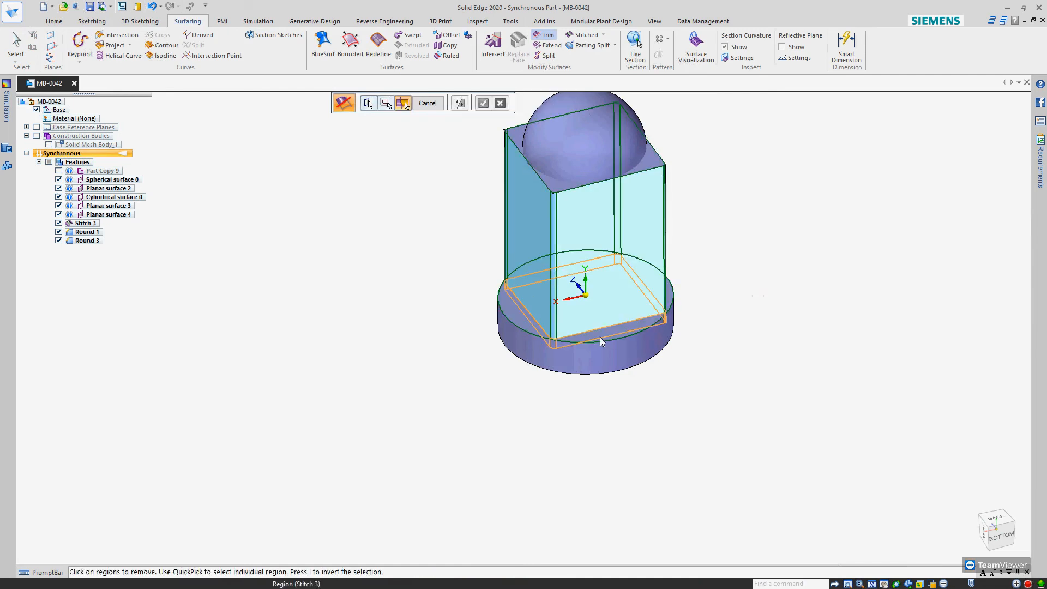
{"action": "left_click", "coordinate": [598, 313]}
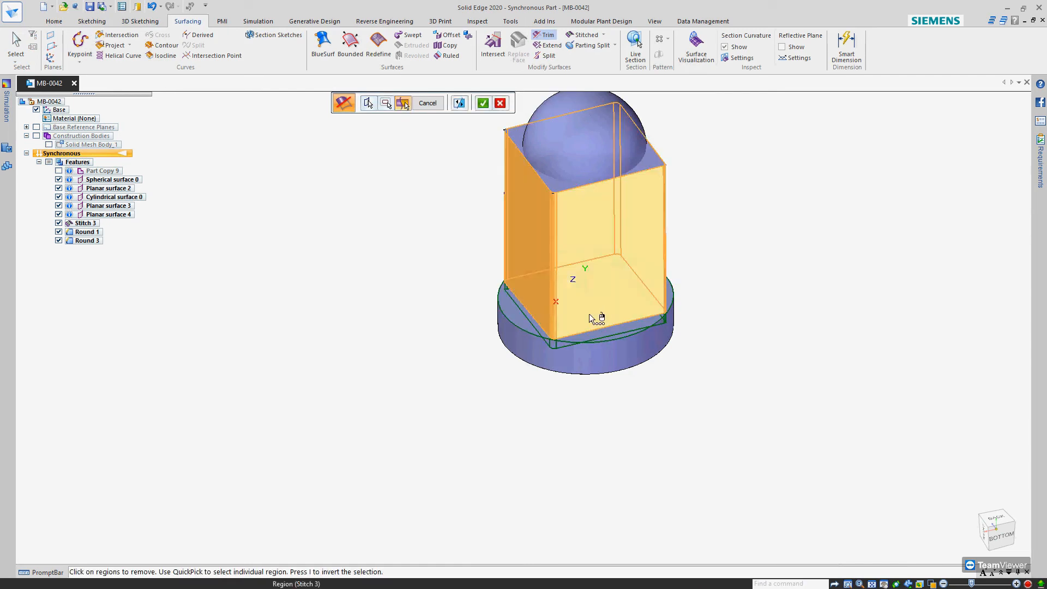
{"action": "right_click", "coordinate": [590, 317]}
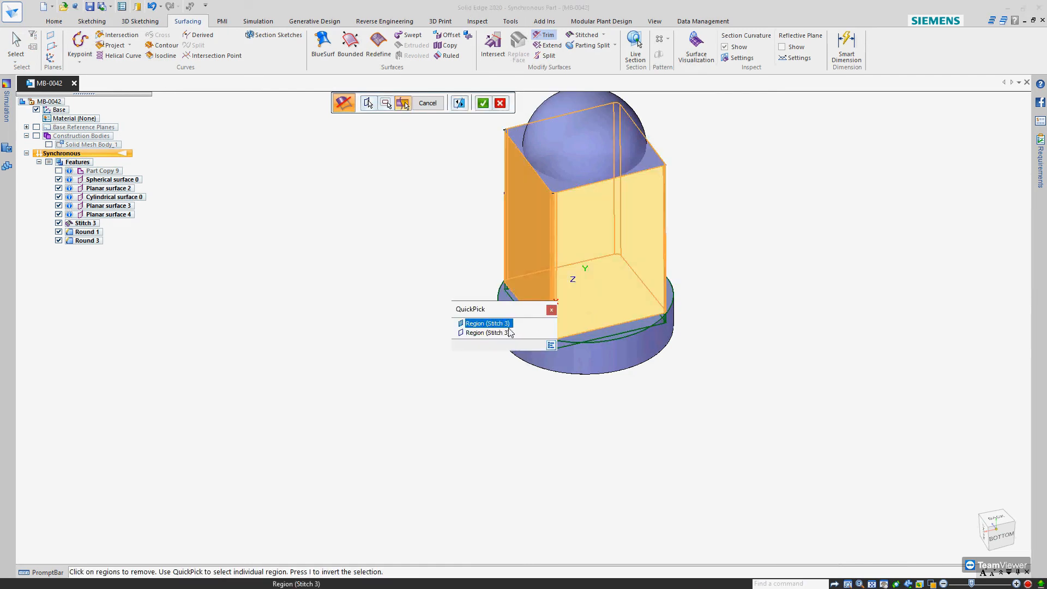
{"action": "middle_click_drag", "start_coordinate": [478, 292], "coordinate": [480, 224]}
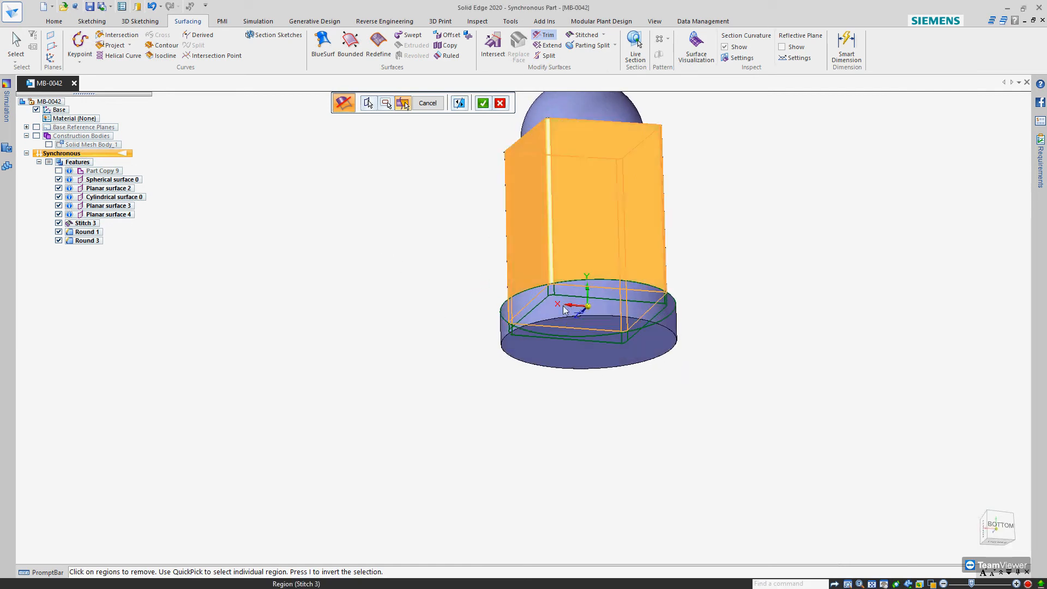
{"action": "middle_click_drag", "start_coordinate": [562, 328], "coordinate": [562, 365]}
{"action": "right_click", "coordinate": [478, 380]}
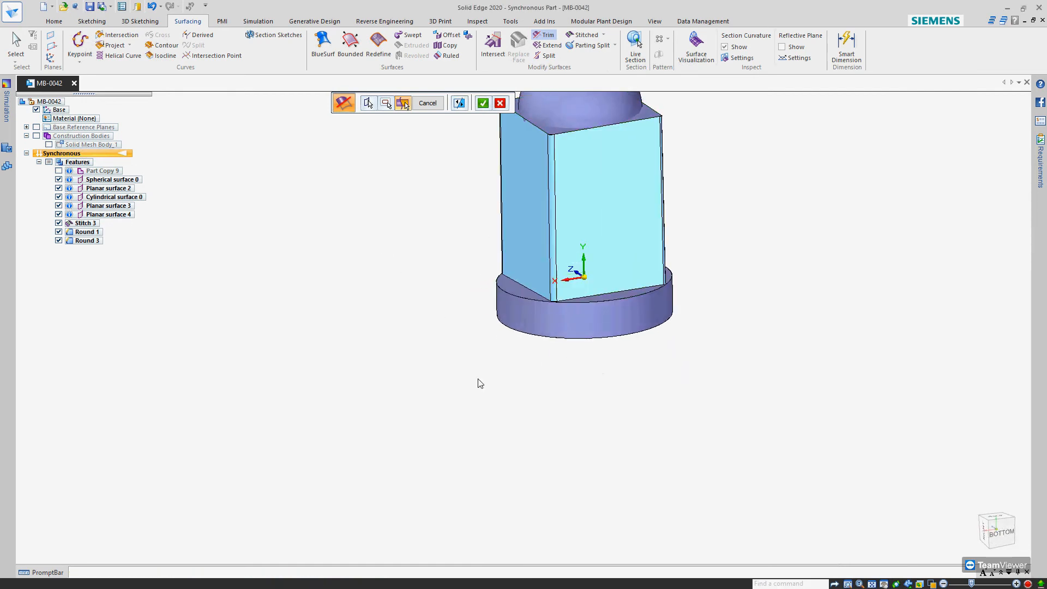
{"action": "middle_click_drag", "start_coordinate": [517, 299], "coordinate": [522, 322]}
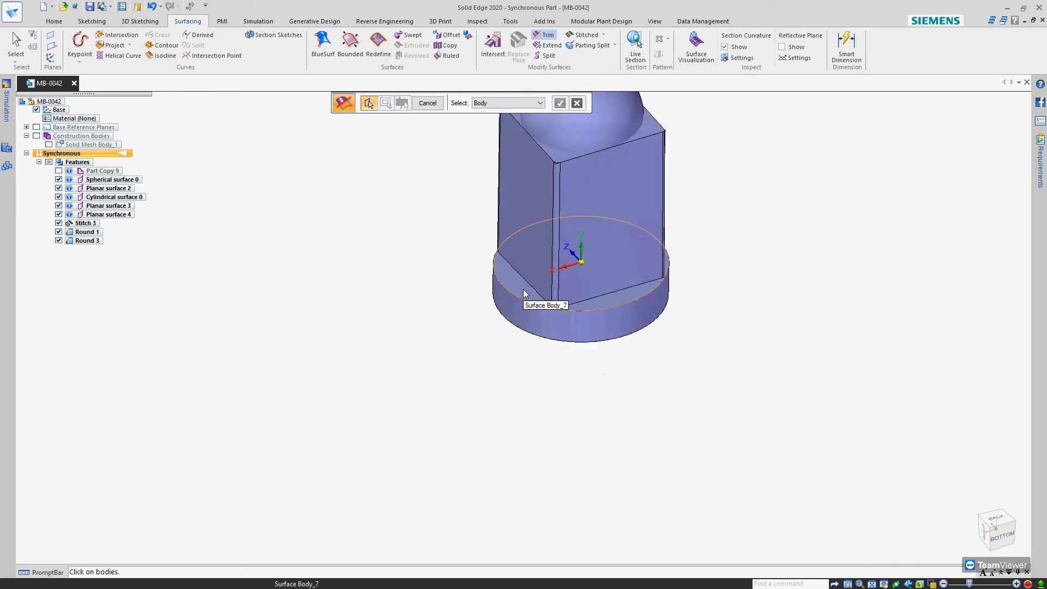
{"action": "left_click", "coordinate": [521, 287]}
{"action": "right_click", "coordinate": [484, 299]}
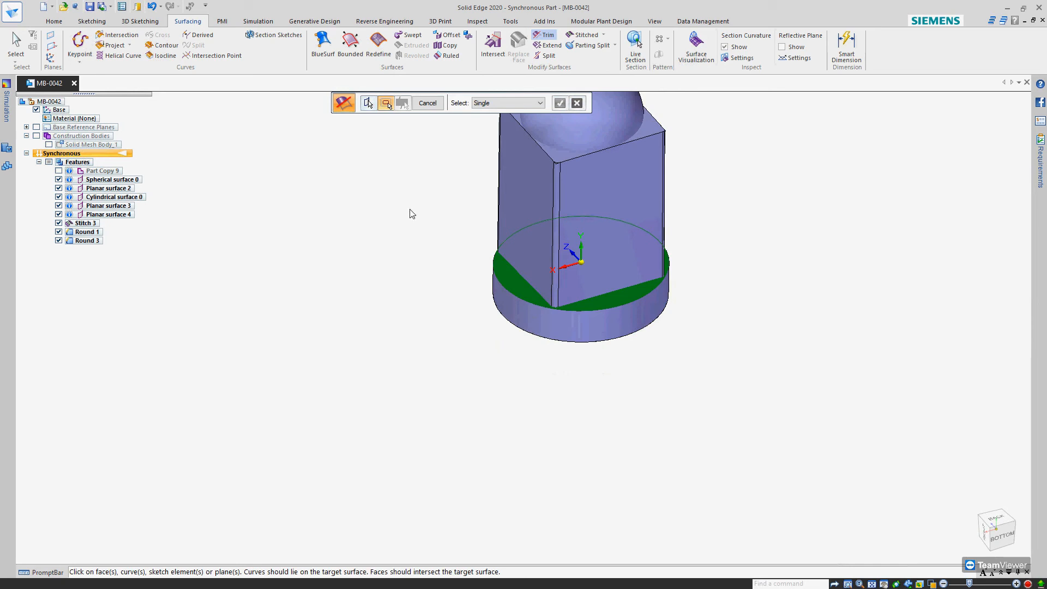
{"action": "key", "text": "Escape"}
{"action": "middle_click_drag", "start_coordinate": [544, 307], "coordinate": [547, 289]}
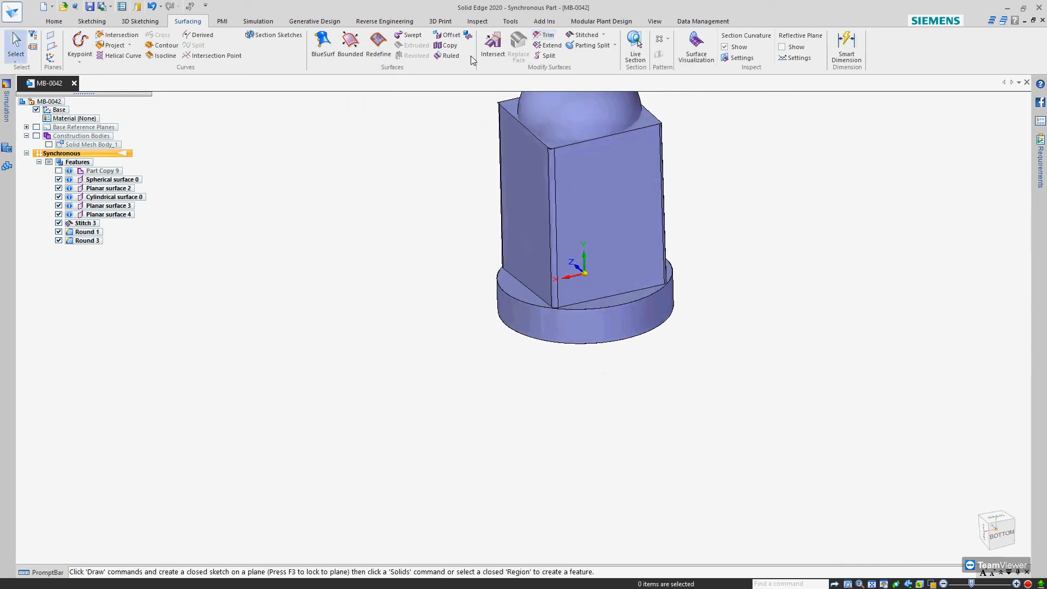
Hide Planar surface 4 to expose the inside of the cylindrical base from below
{"action": "middle_click_drag", "start_coordinate": [647, 335], "coordinate": [612, 362]}
{"action": "left_click", "coordinate": [534, 404]}
{"action": "left_click", "coordinate": [58, 215]}
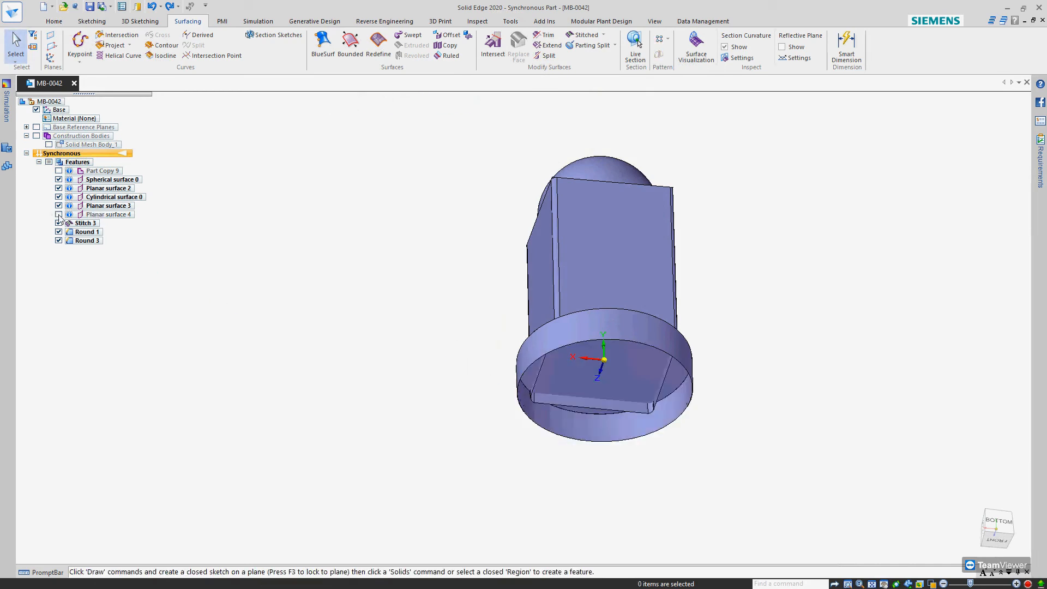
{"action": "middle_click_drag", "start_coordinate": [407, 355], "coordinate": [361, 262]}
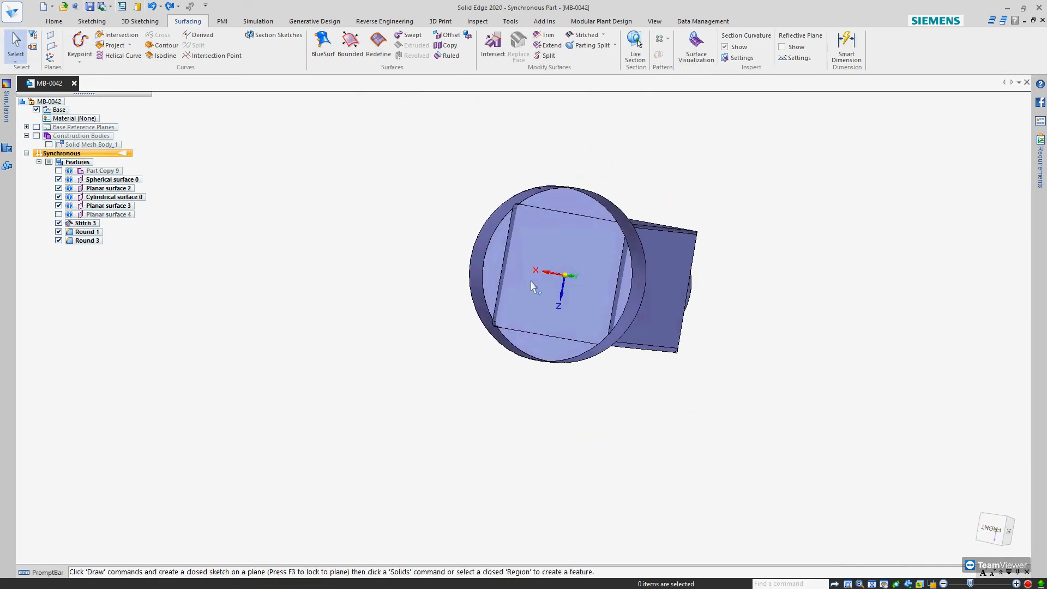
{"action": "scroll", "coordinate": [524, 278], "scroll_direction": "up", "scroll_amount": 5}
{"action": "middle_click_drag", "start_coordinate": [524, 277], "coordinate": [501, 309]}
Intersect the base's upper planar surface with the rounded box, removing the plane's region inside the box and the protruding box walls
{"action": "left_click", "coordinate": [494, 52]}
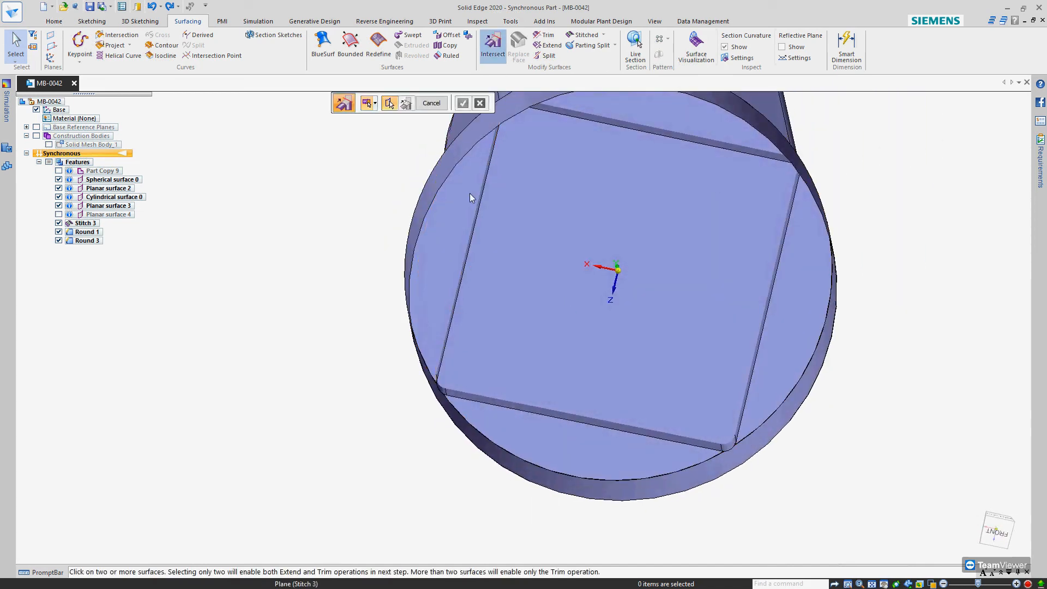
{"action": "left_click", "coordinate": [528, 251]}
{"action": "scroll", "coordinate": [550, 250], "scroll_direction": "down", "scroll_amount": 4}
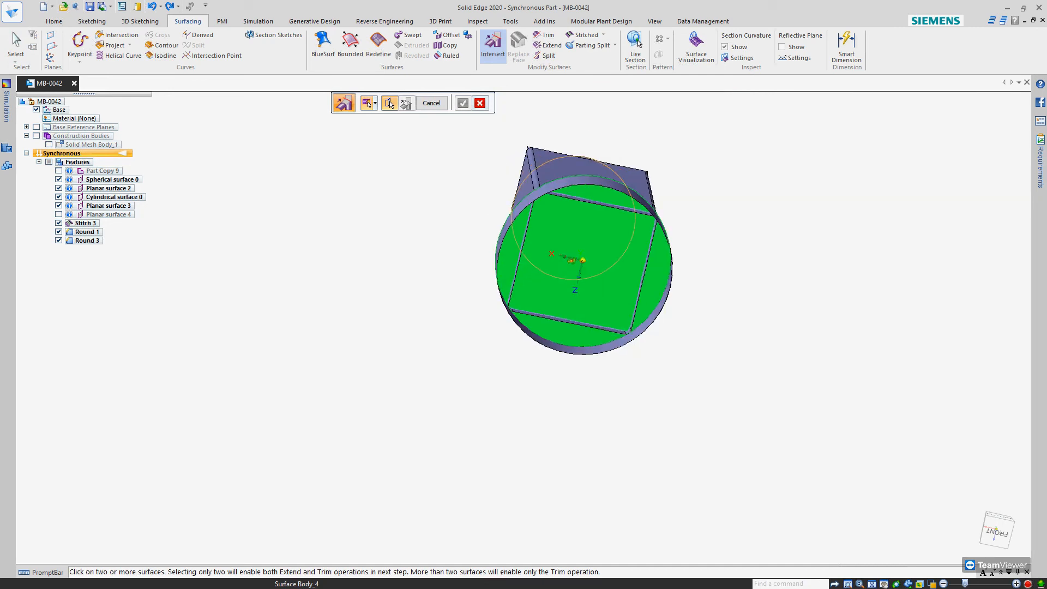
{"action": "middle_click_drag", "start_coordinate": [551, 251], "coordinate": [552, 273]}
{"action": "left_click", "coordinate": [557, 164]}
{"action": "right_click", "coordinate": [704, 238]}
{"action": "middle_click_drag", "start_coordinate": [625, 291], "coordinate": [631, 136]}
{"action": "left_click", "coordinate": [621, 231]}
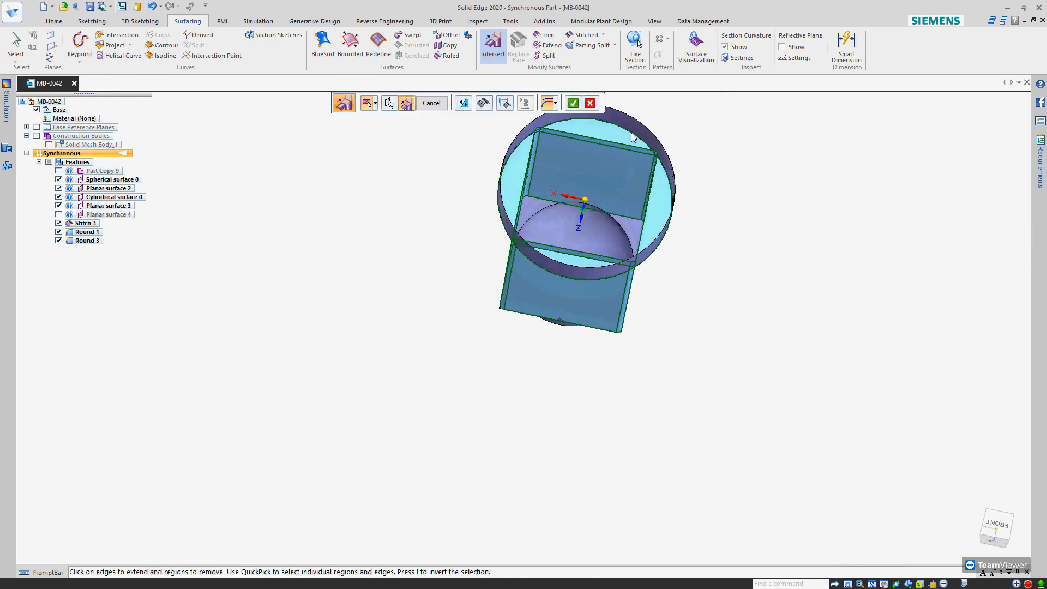
{"action": "scroll", "coordinate": [631, 135], "scroll_direction": "up", "scroll_amount": 4}
{"action": "left_click", "coordinate": [647, 175]}
{"action": "right_click", "coordinate": [825, 190]}
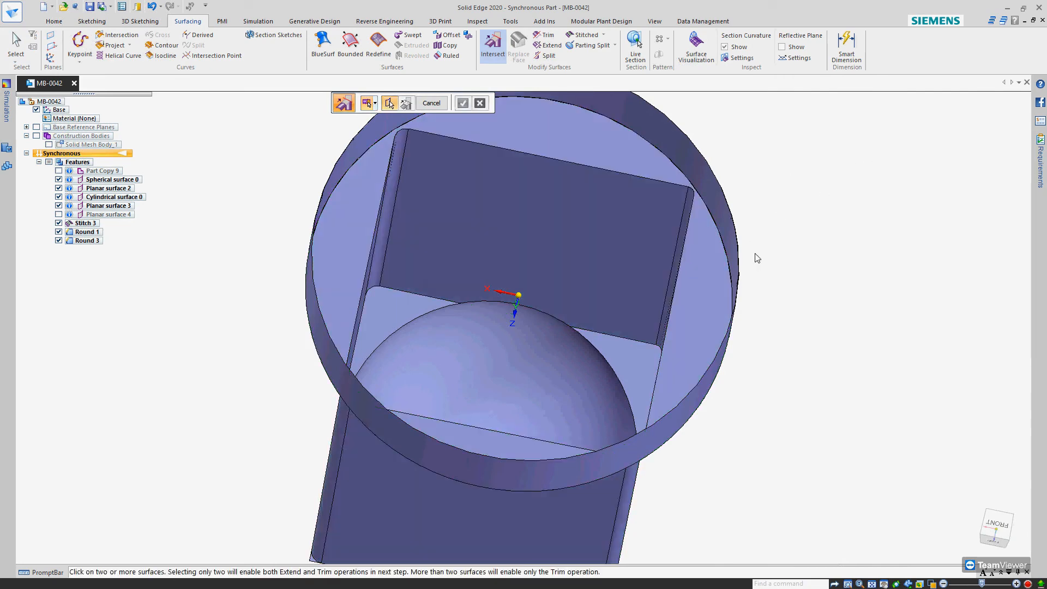
Try to intersect the box's top planar surface with the spherical dome, selecting regions for removal
{"action": "scroll", "coordinate": [774, 253], "scroll_direction": "down", "scroll_amount": 4}
{"action": "middle_click_drag", "start_coordinate": [774, 252], "coordinate": [767, 290]}
{"action": "scroll", "coordinate": [659, 303], "scroll_direction": "up", "scroll_amount": 2}
{"action": "middle_click_drag", "start_coordinate": [659, 303], "coordinate": [599, 342]}
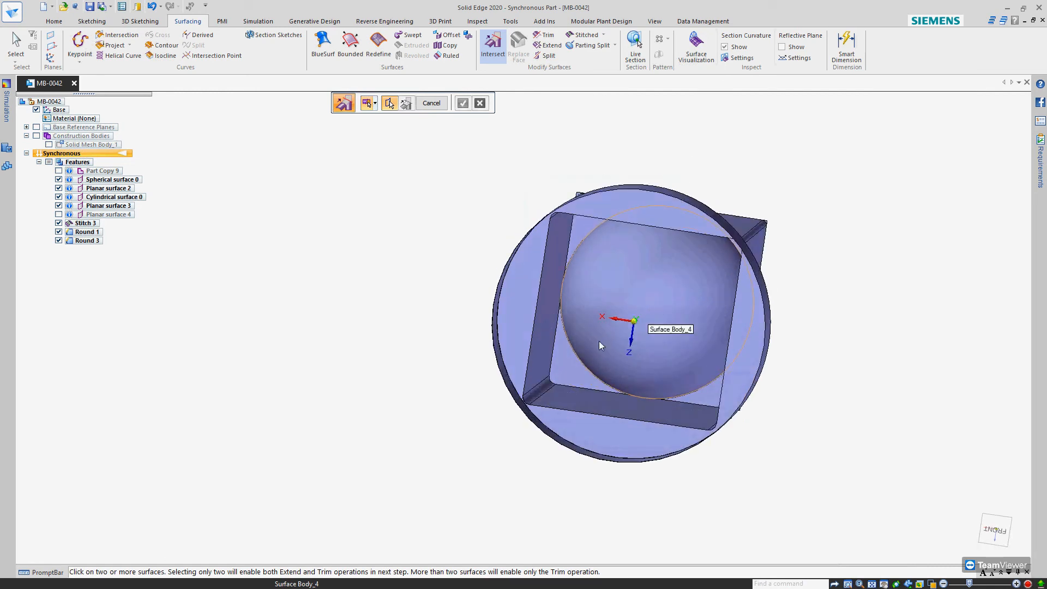
{"action": "left_click", "coordinate": [561, 365]}
{"action": "left_click", "coordinate": [593, 296]}
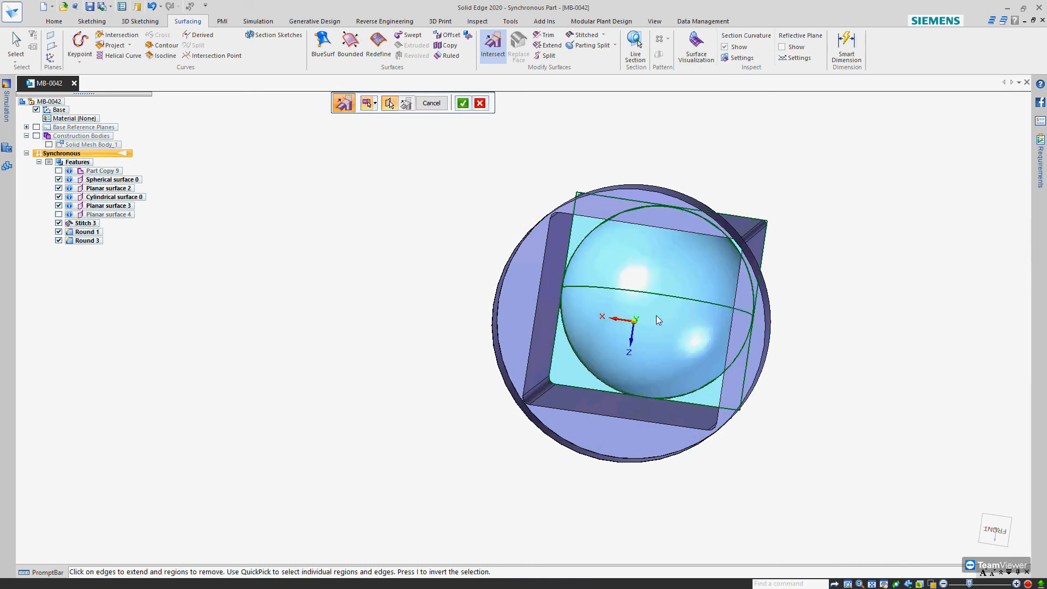
{"action": "middle_click_drag", "start_coordinate": [633, 342], "coordinate": [573, 519]}
{"action": "left_click", "coordinate": [670, 297]}
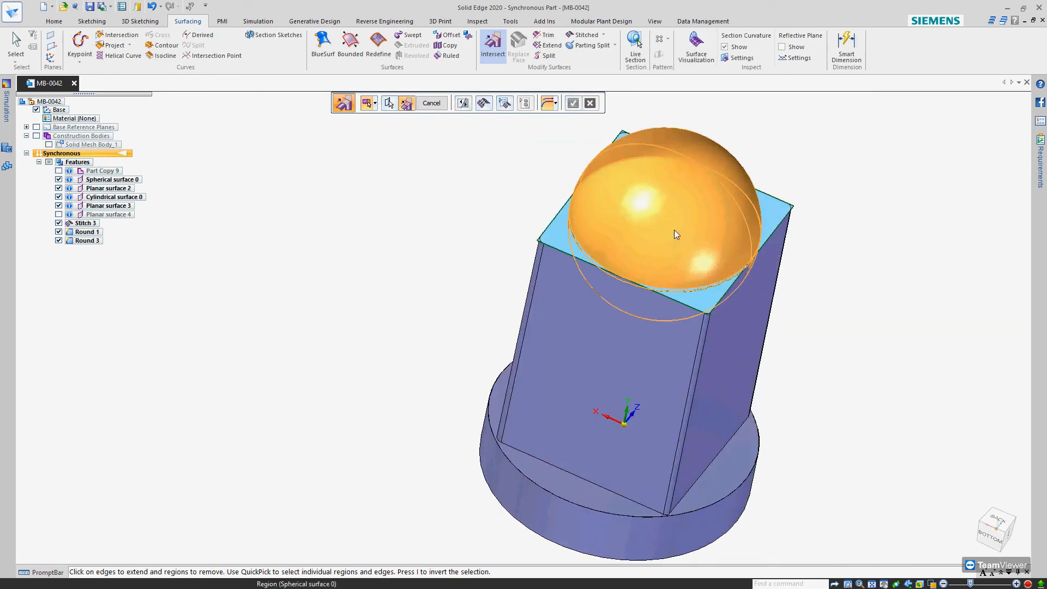
{"action": "middle_click_drag", "start_coordinate": [675, 287], "coordinate": [683, 382]}
{"action": "left_click", "coordinate": [670, 287]}
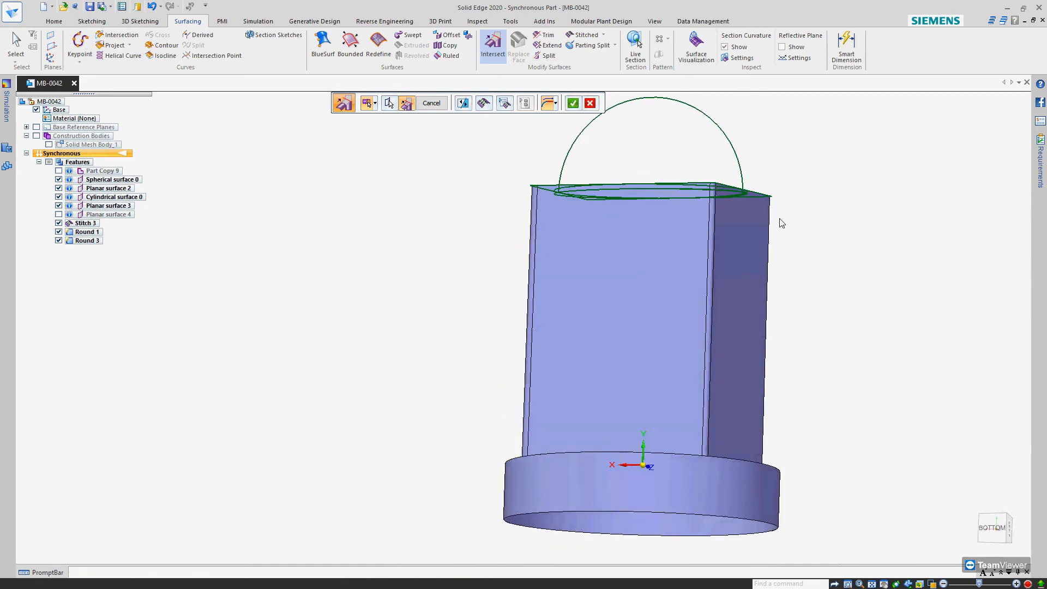
{"action": "middle_click_drag", "start_coordinate": [631, 223], "coordinate": [611, 273]}
{"action": "key", "text": "Escape"}
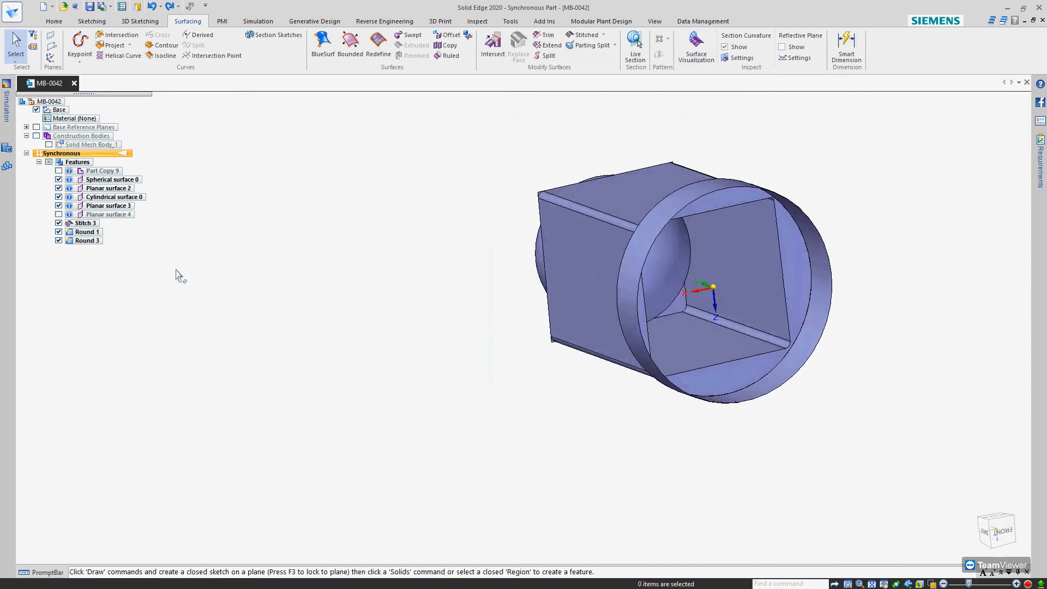
Show Planar surface 4 again to close the underside of the base
{"action": "left_click", "coordinate": [59, 214]}
{"action": "middle_click_drag", "start_coordinate": [539, 256], "coordinate": [745, 304]}
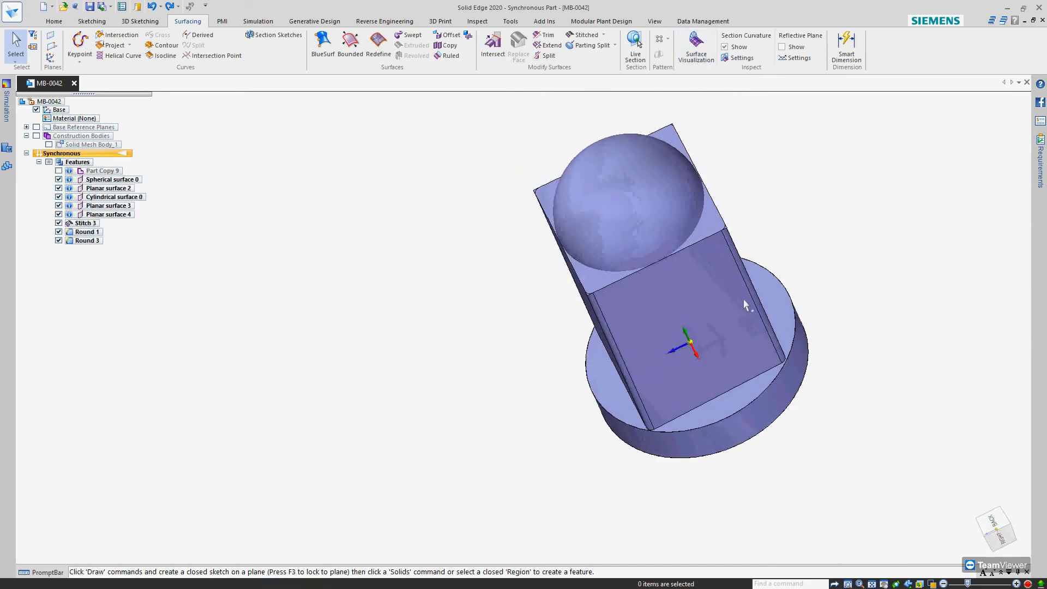
{"action": "scroll", "coordinate": [730, 248], "scroll_direction": "up", "scroll_amount": 6}
{"action": "scroll", "coordinate": [733, 255], "scroll_direction": "down", "scroll_amount": 5}
{"action": "middle_click_drag", "start_coordinate": [607, 326], "coordinate": [661, 314]}
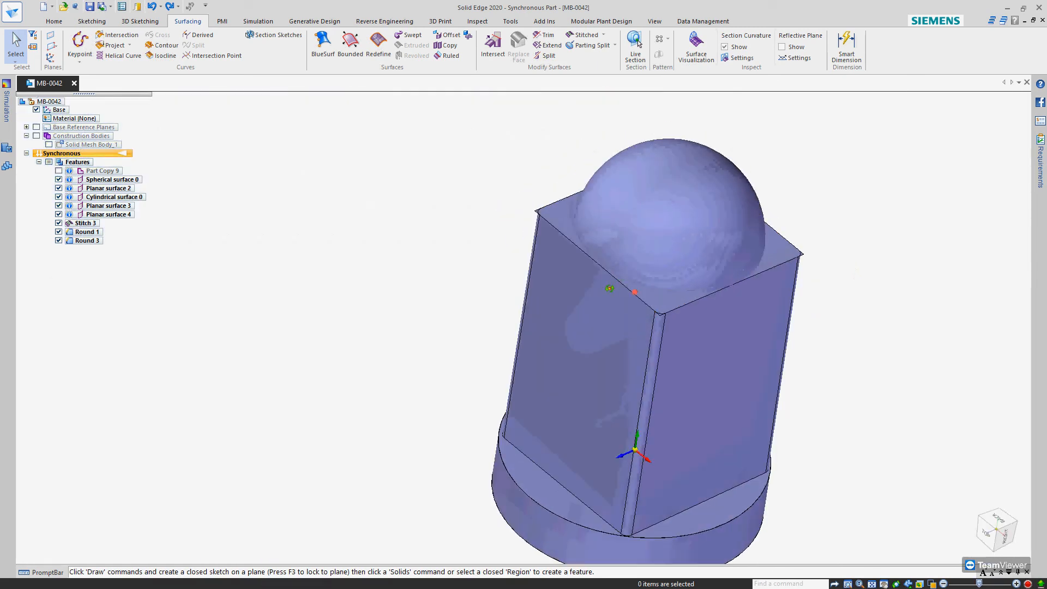
Intersect the rounded box walls with the top planar surface and pick the sliver outside the front rounded corner for removal
{"action": "scroll", "coordinate": [652, 294], "scroll_direction": "up", "scroll_amount": 5}
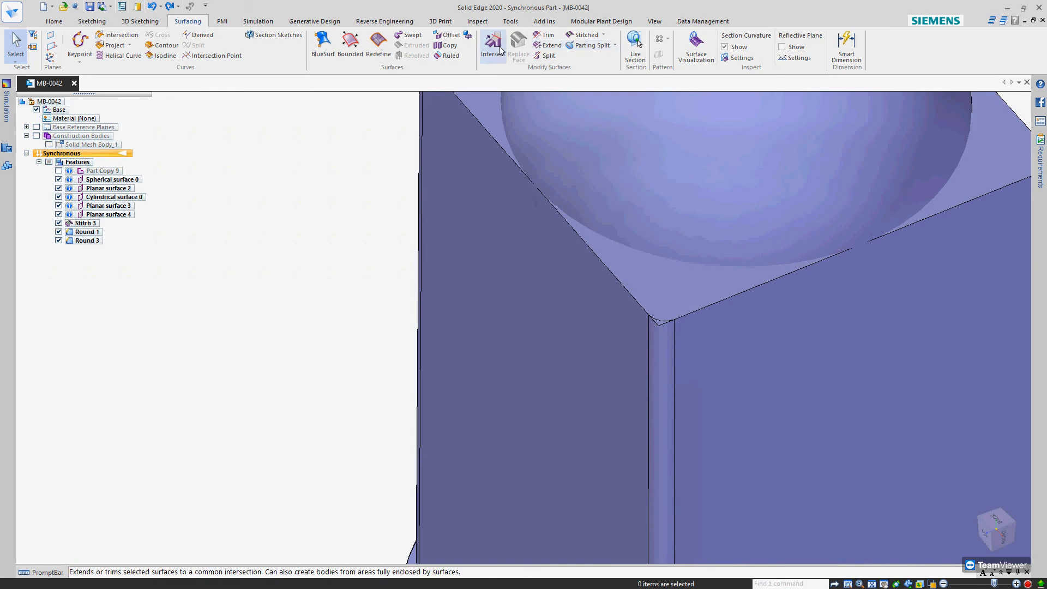
{"action": "left_click", "coordinate": [547, 35]}
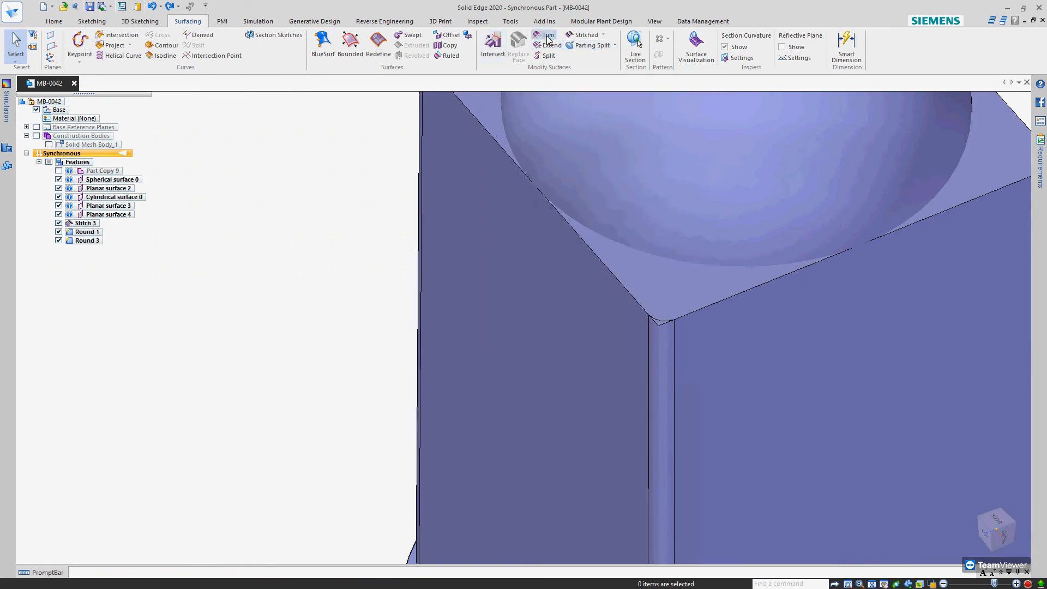
{"action": "left_click", "coordinate": [492, 47]}
{"action": "left_click", "coordinate": [695, 380]}
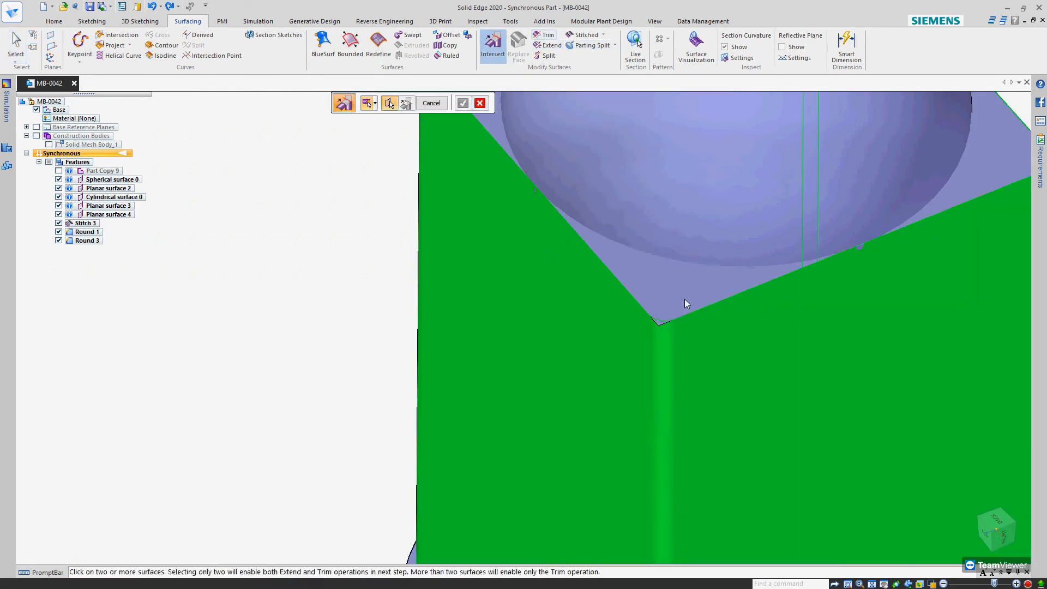
{"action": "left_click", "coordinate": [686, 296]}
{"action": "right_click", "coordinate": [685, 297]}
{"action": "left_click", "coordinate": [659, 325]}
Remove the top planar surface's remaining slivers outside the box's other rounded corners and complete the intersect
{"action": "scroll", "coordinate": [661, 351], "scroll_direction": "down", "scroll_amount": 5}
{"action": "scroll", "coordinate": [597, 281], "scroll_direction": "up", "scroll_amount": 5}
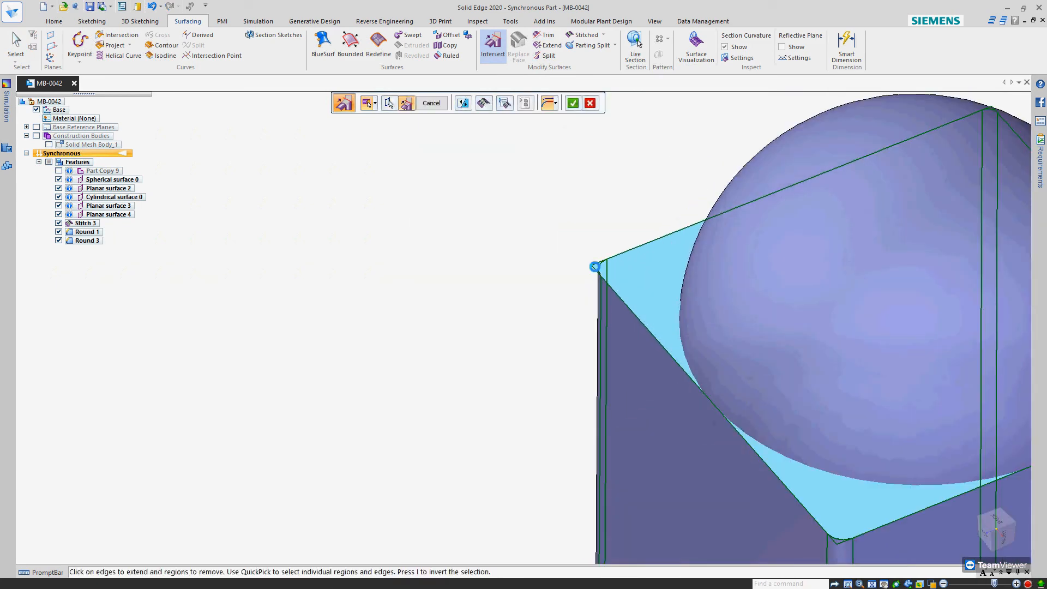
{"action": "scroll", "coordinate": [597, 278], "scroll_direction": "down", "scroll_amount": 5}
{"action": "scroll", "coordinate": [757, 325], "scroll_direction": "up", "scroll_amount": 4}
{"action": "left_click", "coordinate": [745, 331]}
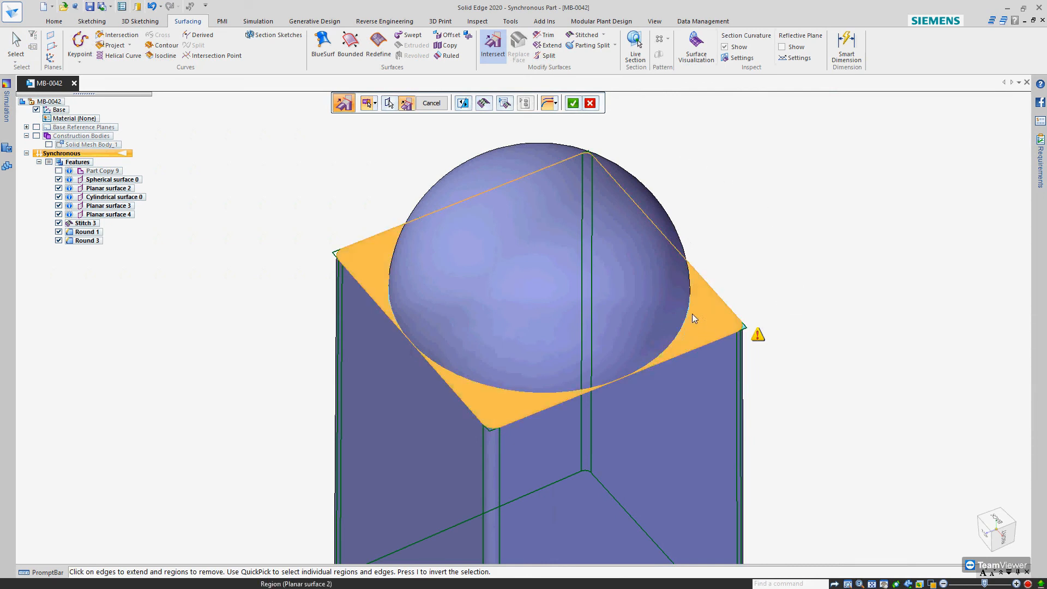
{"action": "scroll", "coordinate": [747, 331], "scroll_direction": "up", "scroll_amount": 4}
{"action": "scroll", "coordinate": [747, 331], "scroll_direction": "down", "scroll_amount": 5}
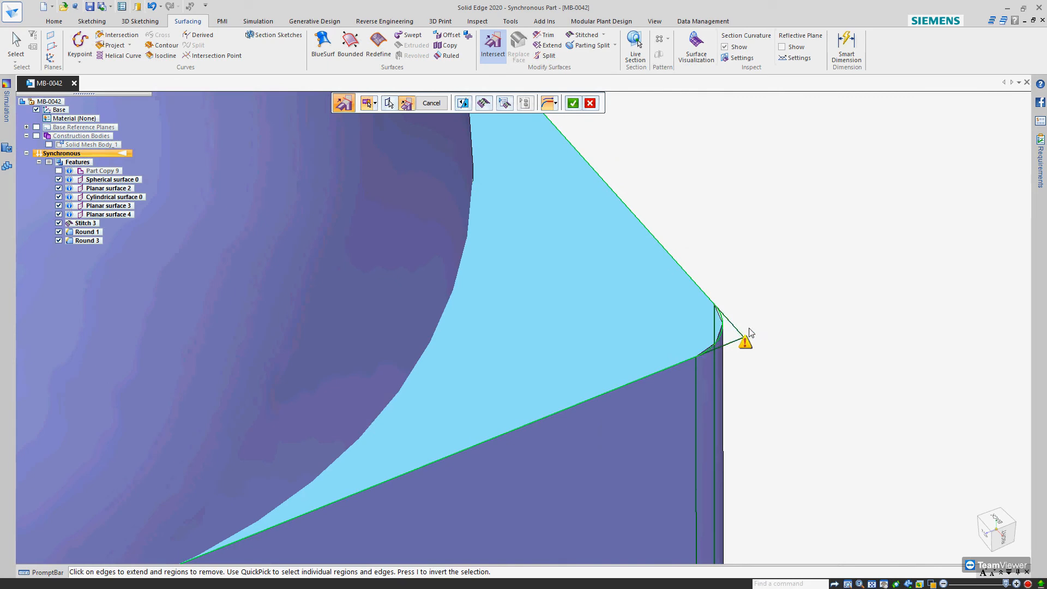
{"action": "scroll", "coordinate": [699, 355], "scroll_direction": "up", "scroll_amount": 4}
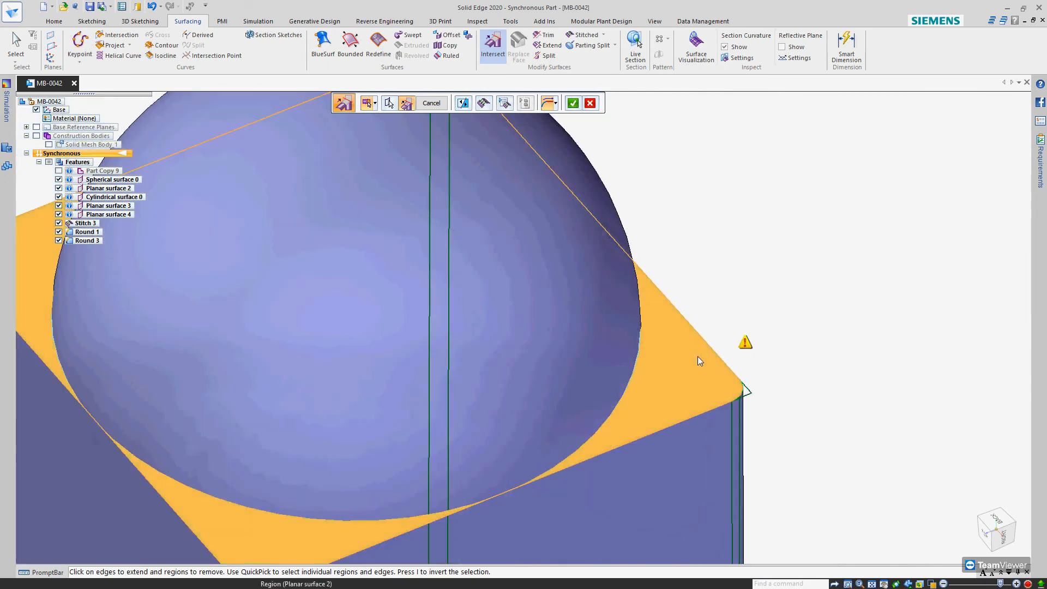
{"action": "scroll", "coordinate": [771, 268], "scroll_direction": "down", "scroll_amount": 7}
{"action": "scroll", "coordinate": [704, 249], "scroll_direction": "up", "scroll_amount": 6}
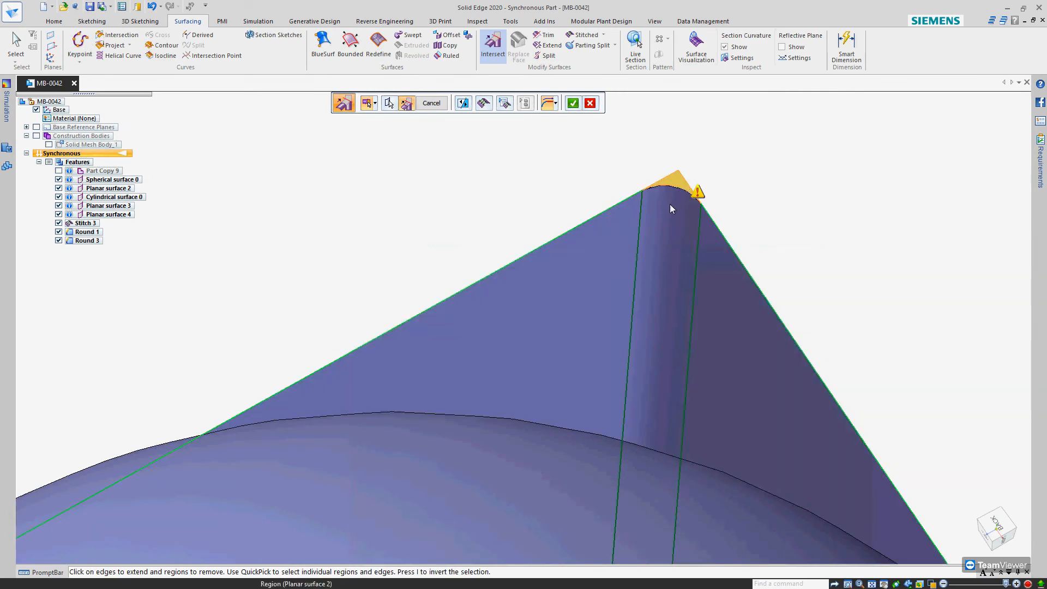
{"action": "left_click", "coordinate": [672, 187]}
{"action": "right_click", "coordinate": [764, 185]}
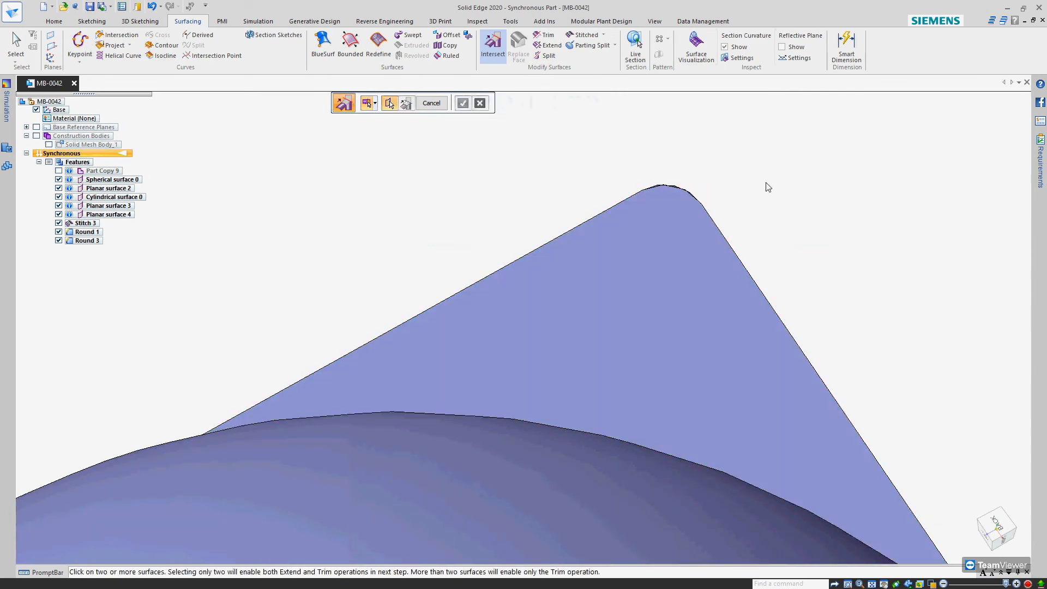
Stitch the cylindrical base, the rounded box and the base and top planar surfaces into one body, leaving out the sphere
{"action": "scroll", "coordinate": [755, 189], "scroll_direction": "down", "scroll_amount": 8}
{"action": "middle_click_drag", "start_coordinate": [668, 285], "coordinate": [664, 268]}
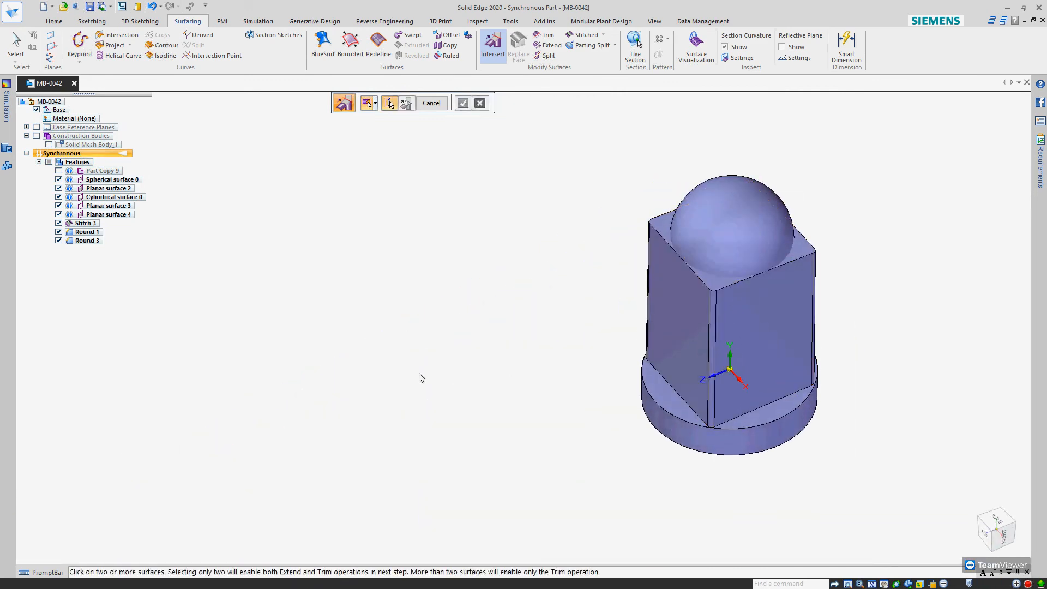
{"action": "scroll", "coordinate": [422, 376], "scroll_direction": "down", "scroll_amount": 3}
{"action": "left_click", "coordinate": [585, 35]}
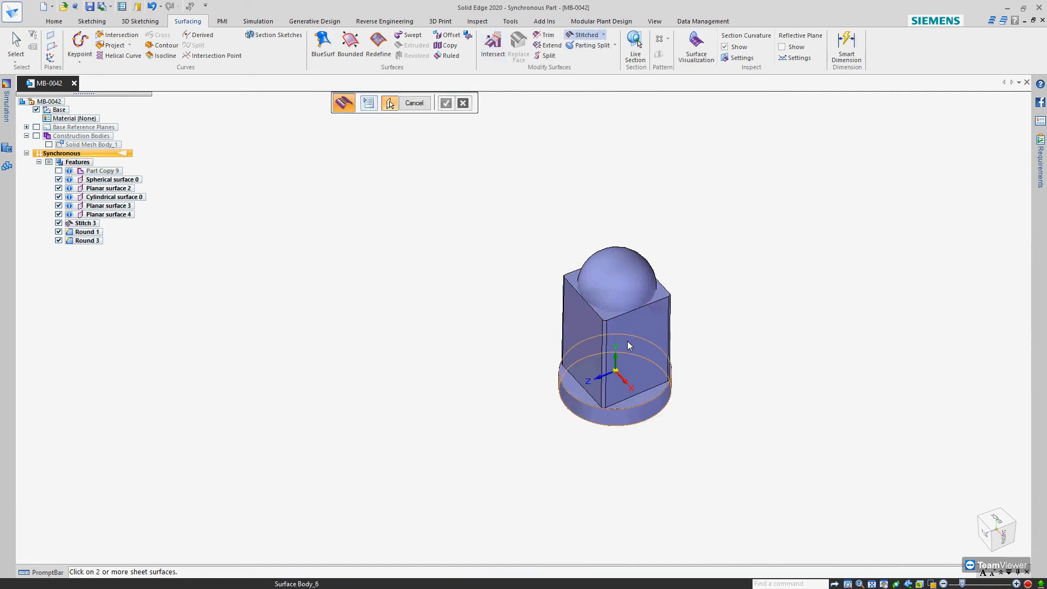
{"action": "left_click", "coordinate": [632, 361]}
{"action": "left_click", "coordinate": [647, 392]}
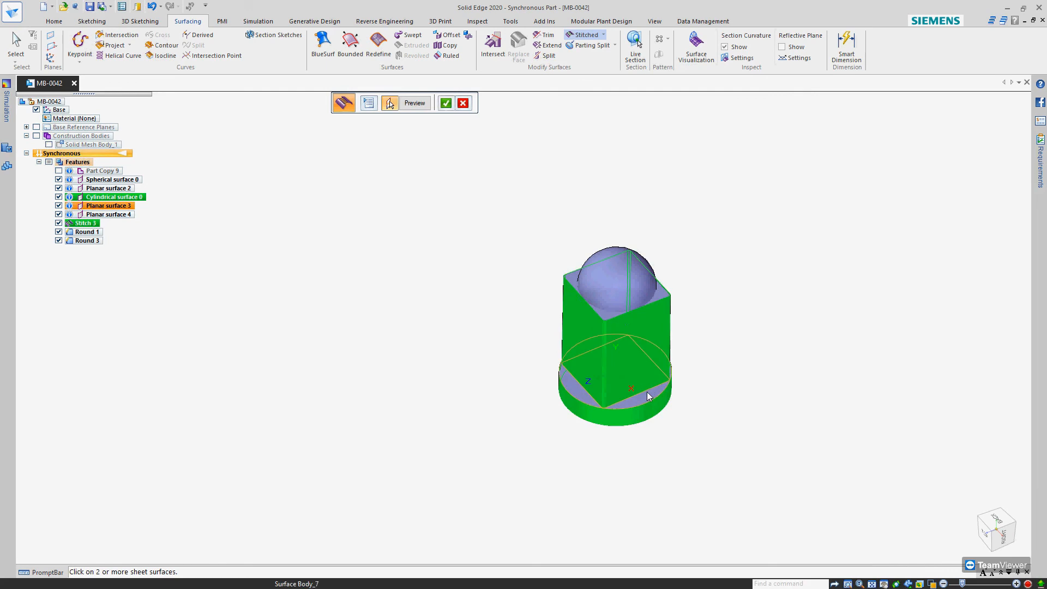
{"action": "middle_click_drag", "start_coordinate": [647, 394], "coordinate": [658, 276]}
{"action": "left_click", "coordinate": [636, 412]}
{"action": "scroll", "coordinate": [655, 272], "scroll_direction": "up", "scroll_amount": 4}
{"action": "left_click", "coordinate": [659, 352]}
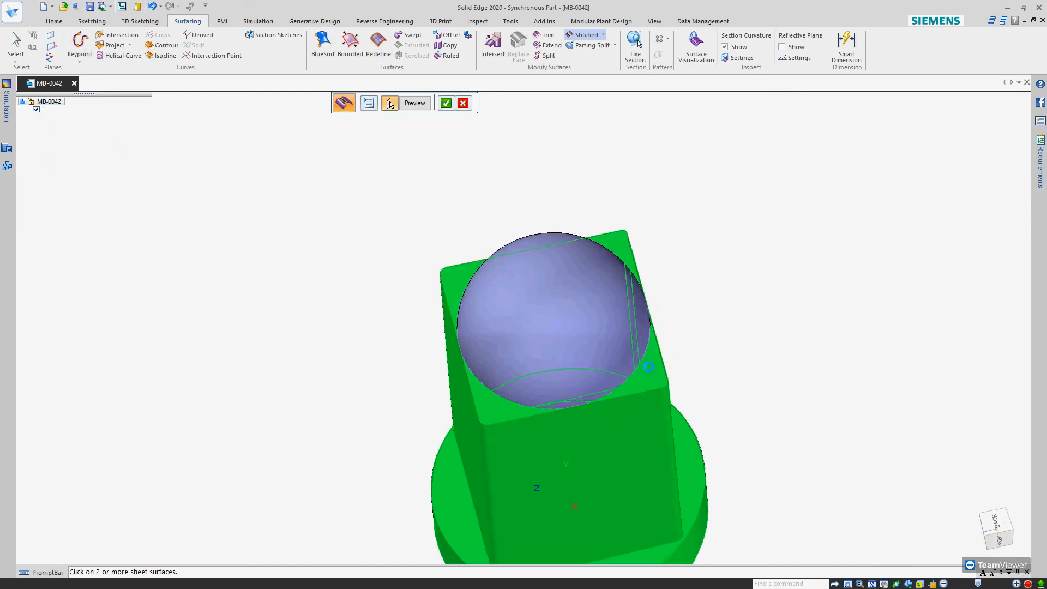
{"action": "right_click", "coordinate": [718, 319]}
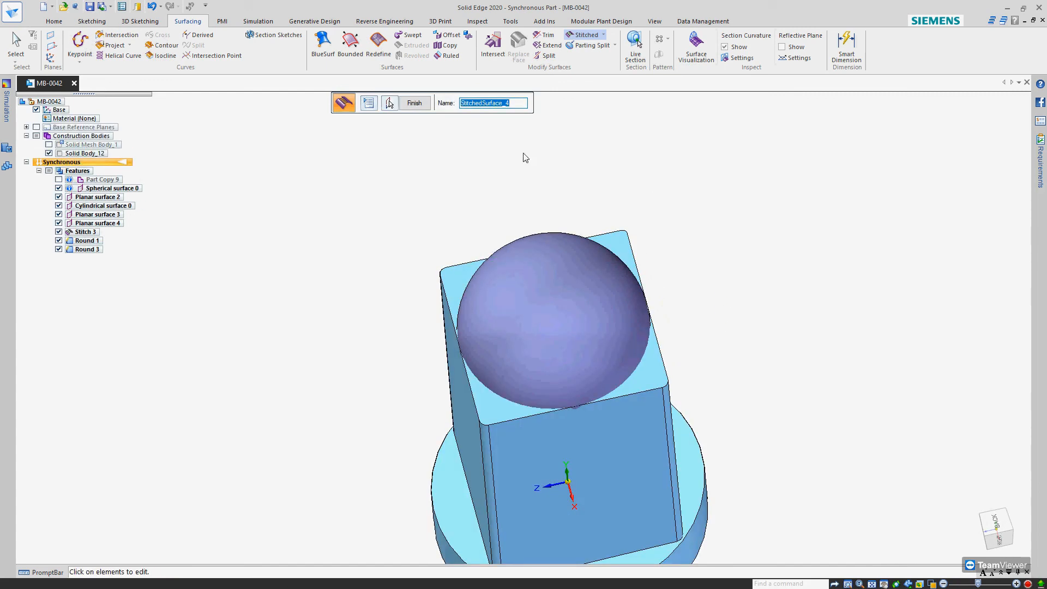
{"action": "left_click", "coordinate": [412, 104]}
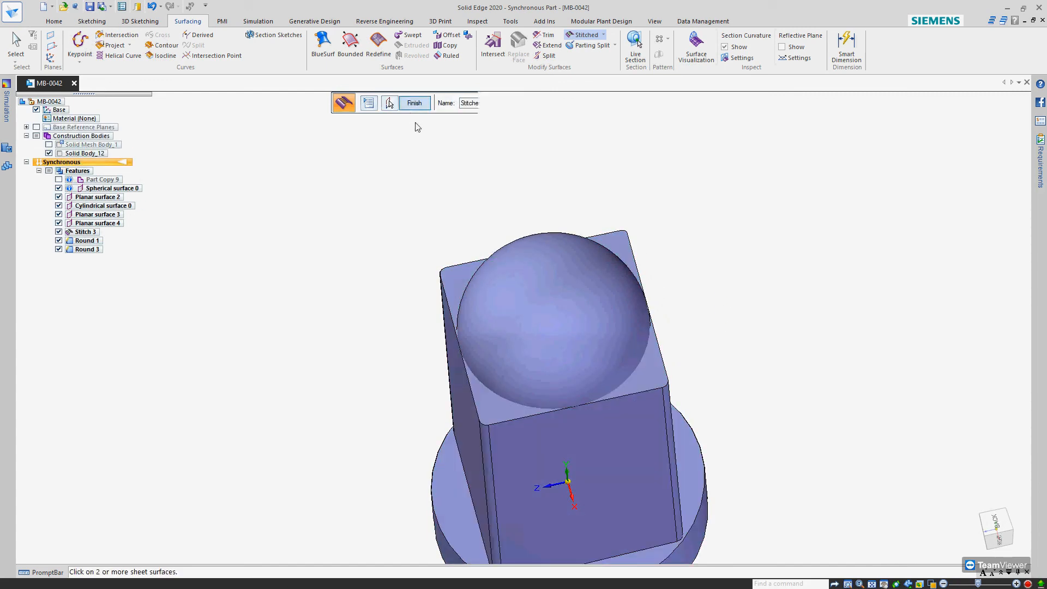
Toggle the stitched solid body's visibility to compare it with the sphere, leaving only the spherical surface shown
{"action": "middle_click_drag", "start_coordinate": [526, 376], "coordinate": [537, 451]}
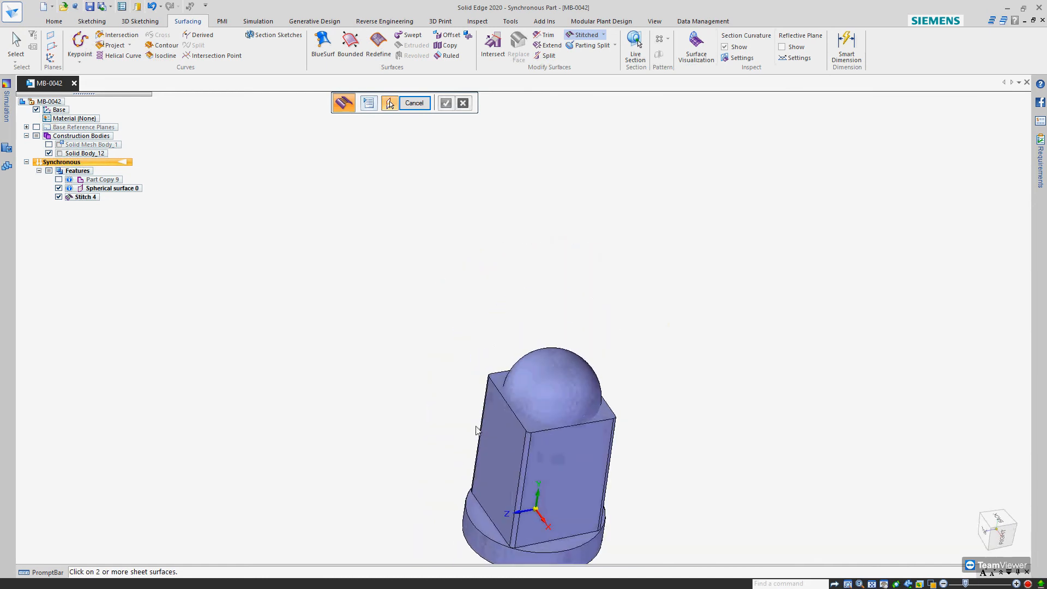
{"action": "left_click", "coordinate": [48, 144]}
{"action": "left_click", "coordinate": [48, 153]}
{"action": "left_click", "coordinate": [49, 153]}
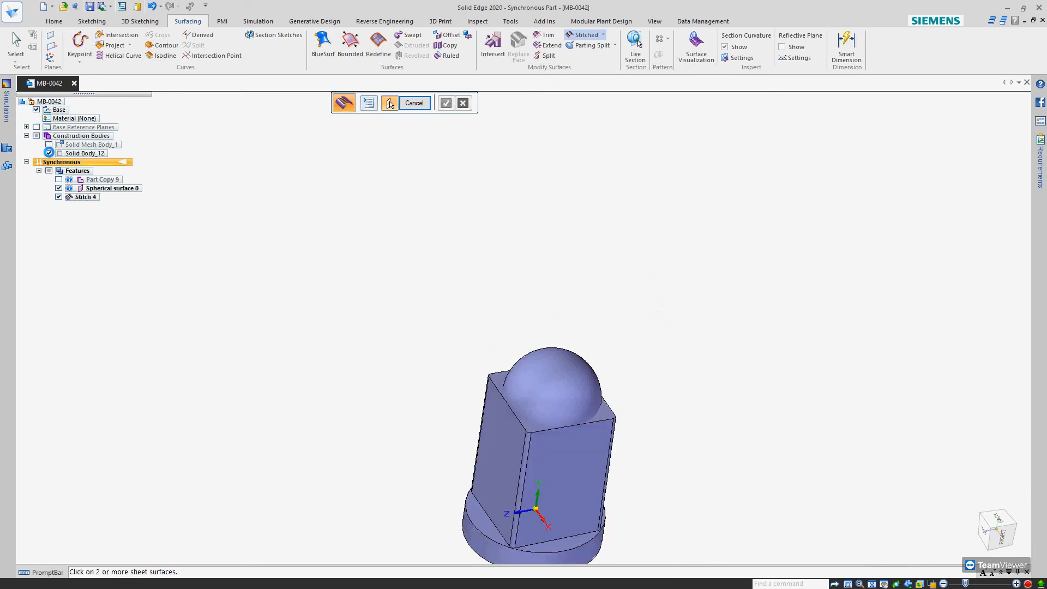
{"action": "left_click", "coordinate": [48, 153]}
{"action": "left_click", "coordinate": [49, 154]}
{"action": "left_click", "coordinate": [48, 154]}
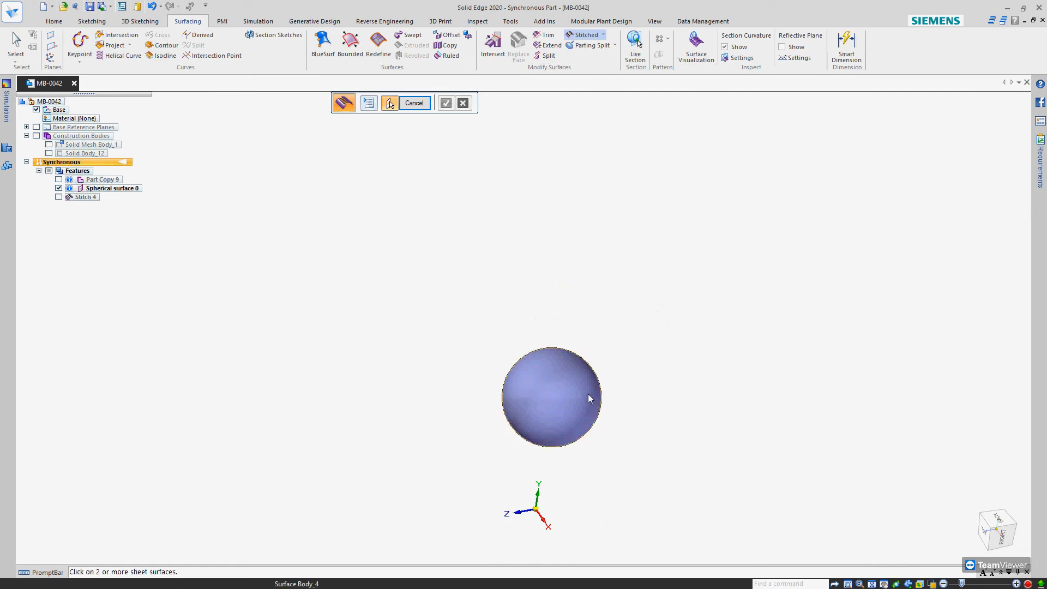
Check the spherical surface for non-stitched edges
{"action": "left_click", "coordinate": [564, 374]}
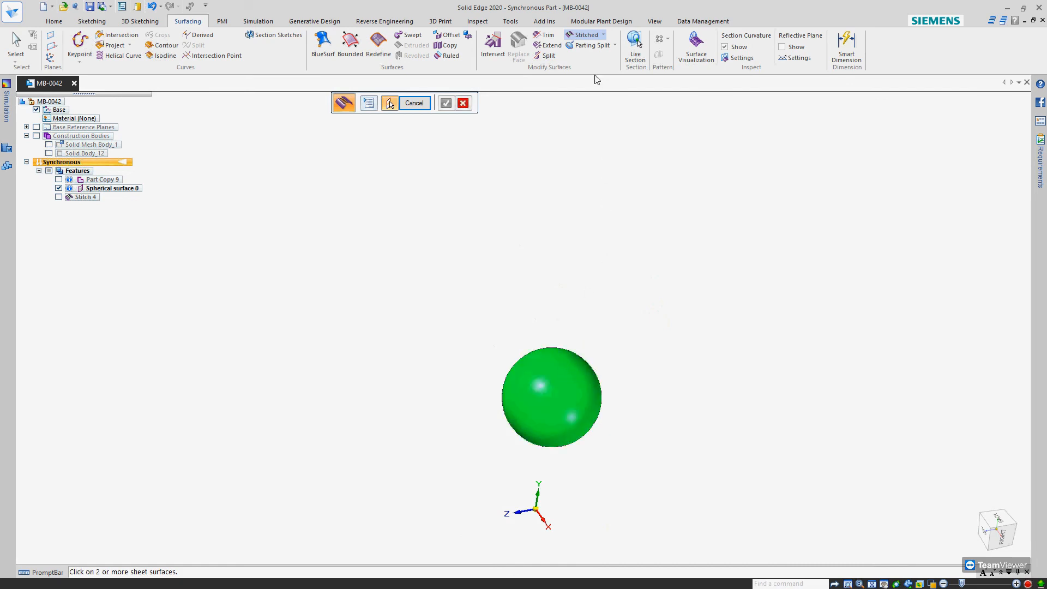
{"action": "left_click", "coordinate": [605, 37]}
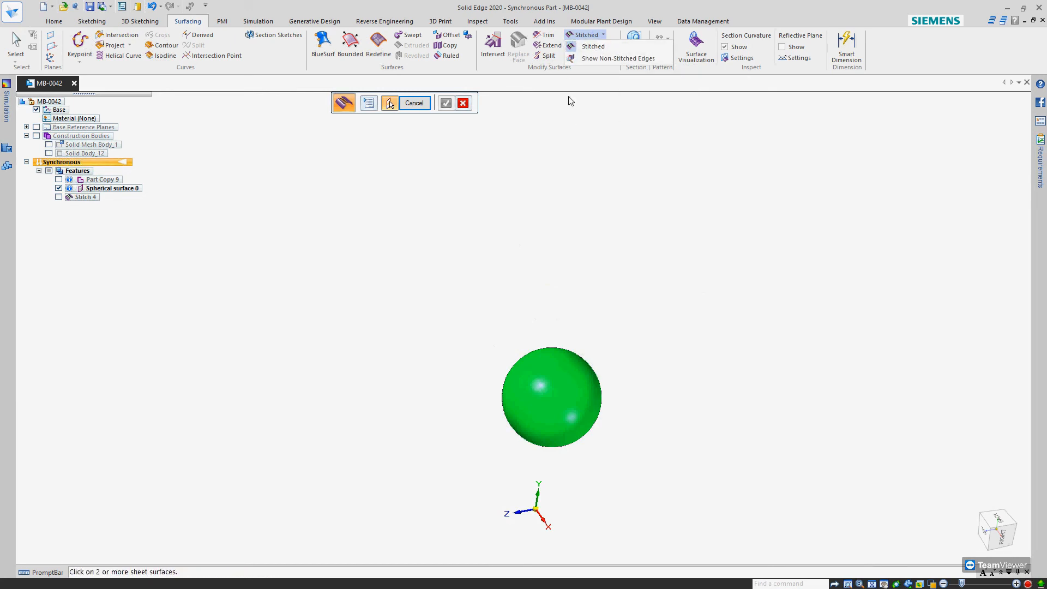
{"action": "left_click", "coordinate": [611, 59]}
{"action": "middle_click_drag", "start_coordinate": [575, 390], "coordinate": [533, 397]}
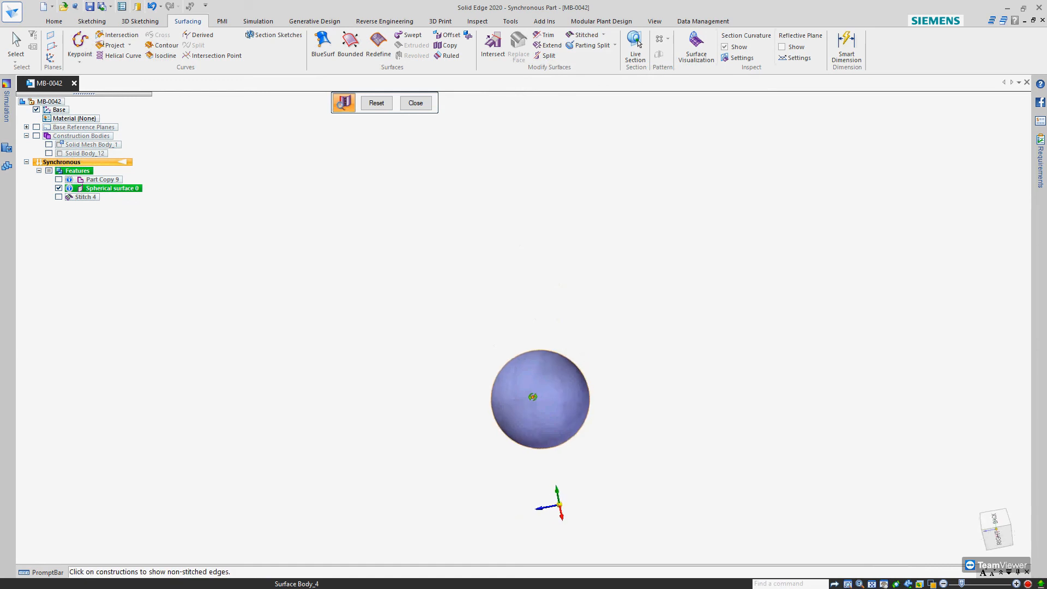
{"action": "left_click", "coordinate": [382, 106]}
{"action": "key", "text": "Escape"}
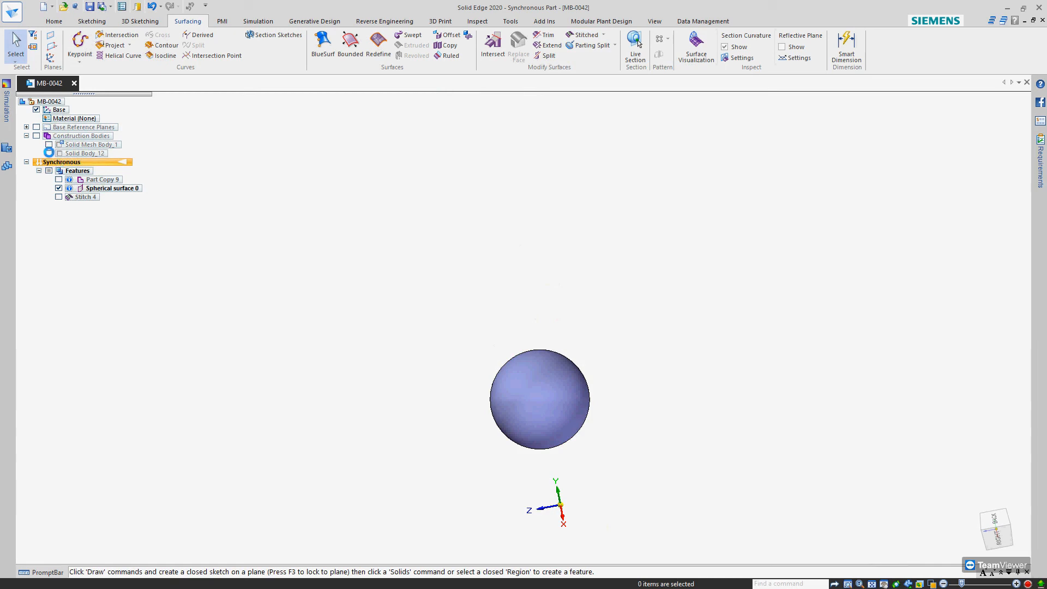
Show Solid Body_12 again and examine the box and its base from several angles
{"action": "left_click", "coordinate": [49, 153]}
{"action": "middle_click_drag", "start_coordinate": [498, 350], "coordinate": [540, 256]}
{"action": "scroll", "coordinate": [557, 251], "scroll_direction": "down", "scroll_amount": 3}
{"action": "scroll", "coordinate": [550, 416], "scroll_direction": "up", "scroll_amount": 4}
{"action": "middle_click_drag", "start_coordinate": [551, 421], "coordinate": [547, 354]}
{"action": "scroll", "coordinate": [547, 352], "scroll_direction": "up", "scroll_amount": 4}
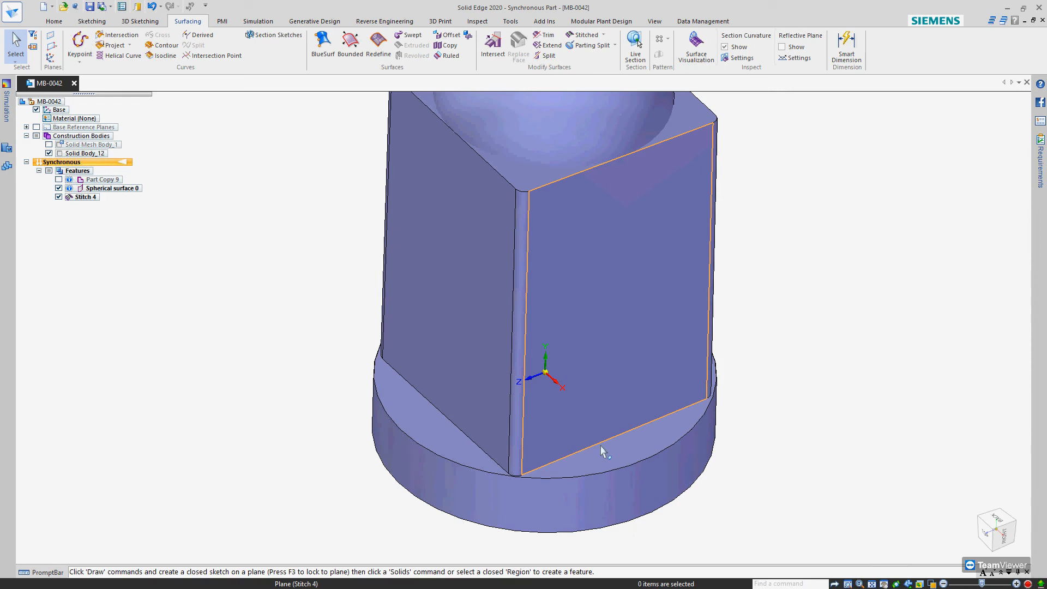
Dimension the cylindrical base's diameter with Smart Dimension and set it to 180 mm
{"action": "left_click", "coordinate": [61, 24]}
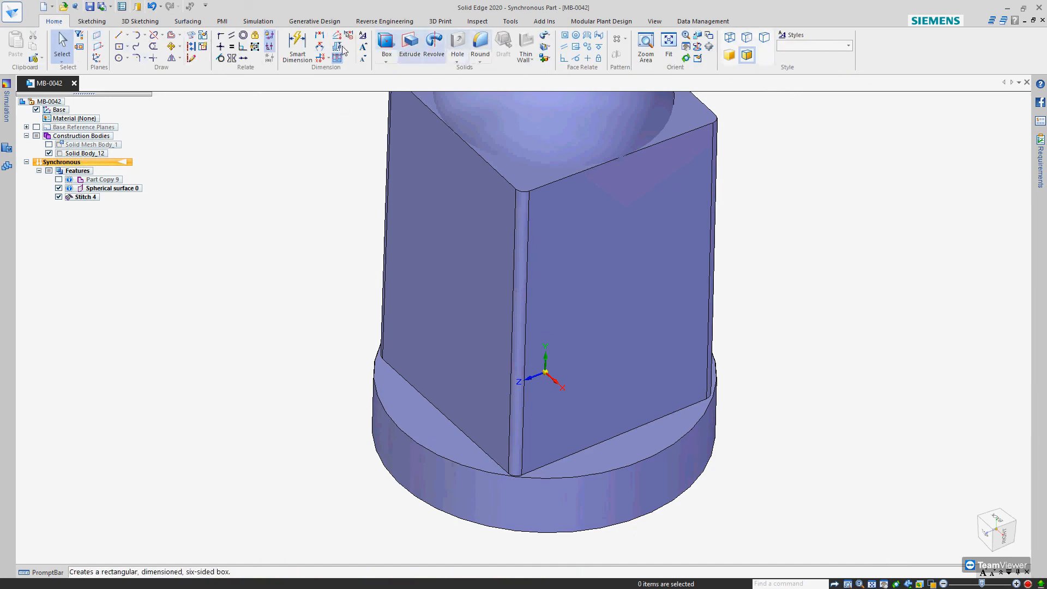
{"action": "left_click", "coordinate": [297, 55]}
{"action": "scroll", "coordinate": [563, 302], "scroll_direction": "down", "scroll_amount": 5}
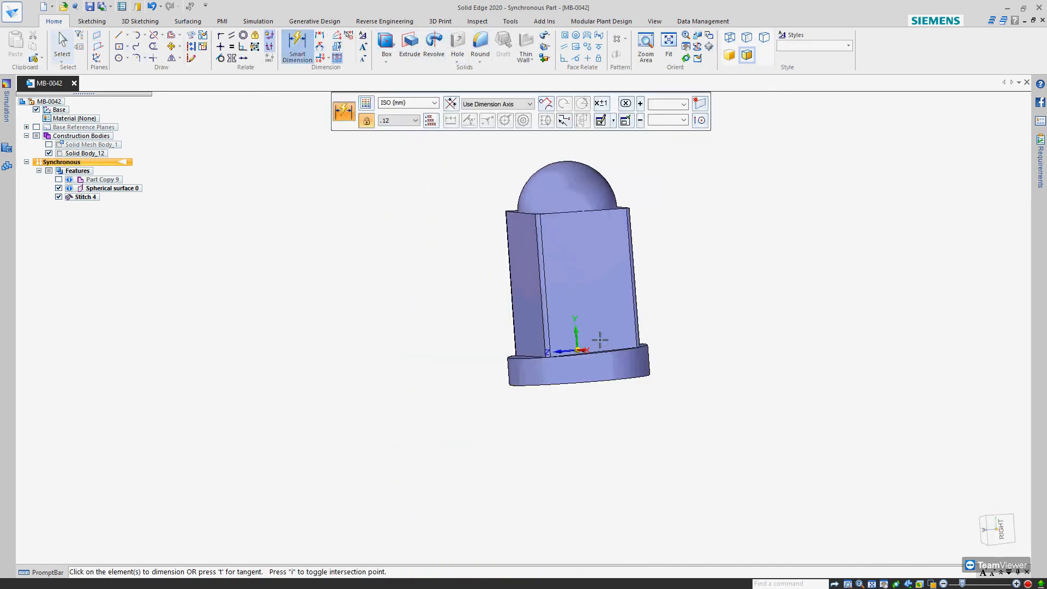
{"action": "left_click", "coordinate": [598, 398]}
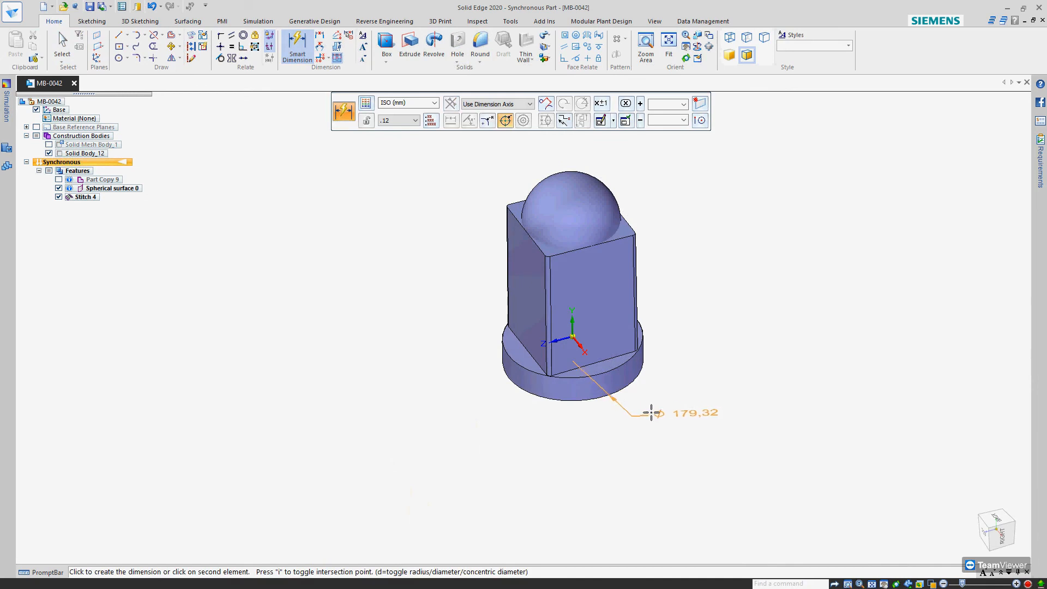
{"action": "left_click", "coordinate": [709, 422]}
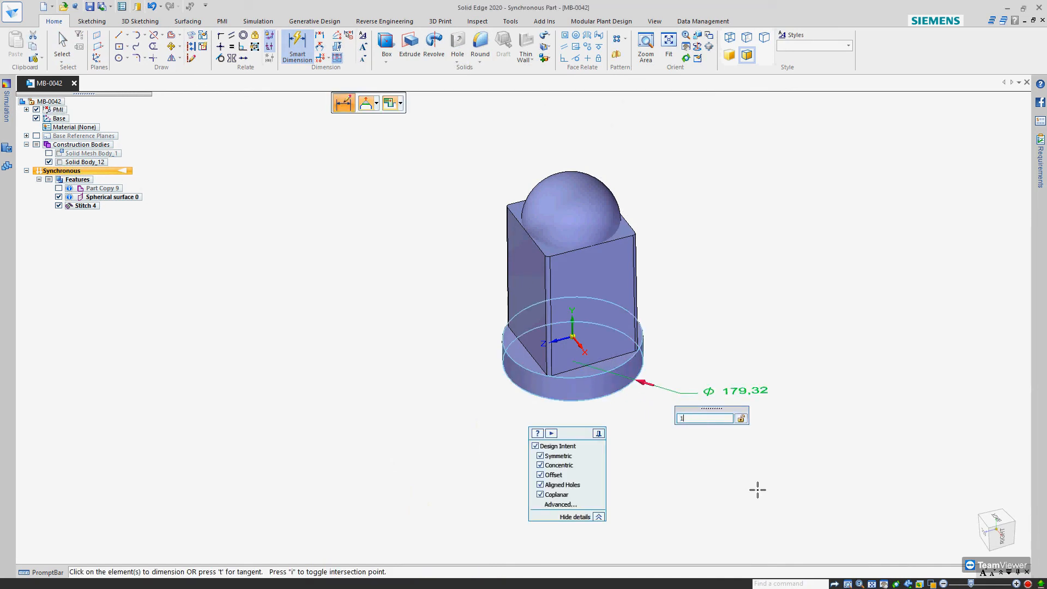
{"action": "type", "text": "180"}
{"action": "key", "text": "Return"}
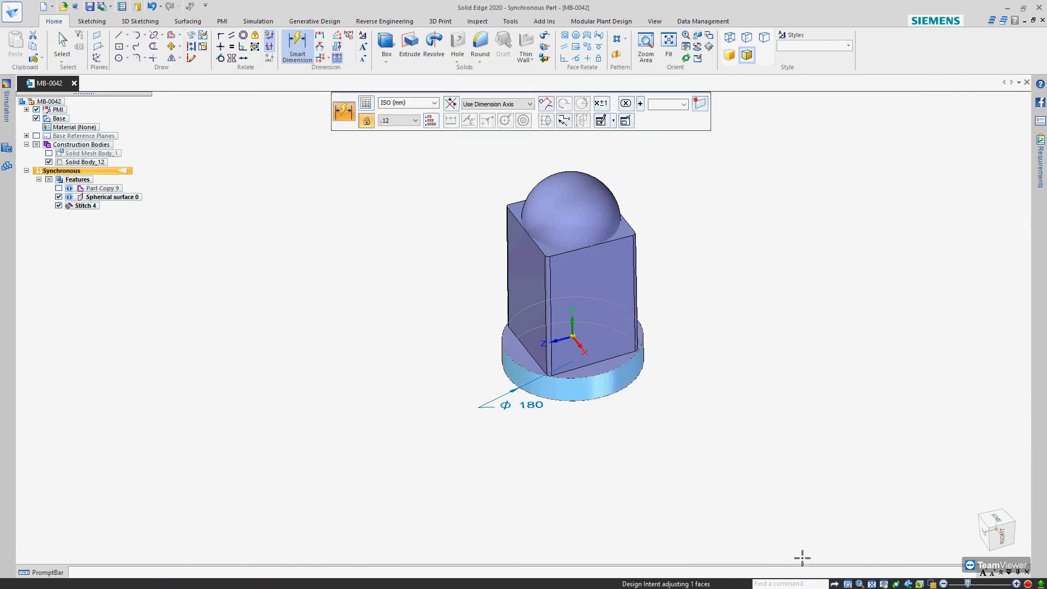
Dimension the cylindrical base's height in the right view and set it to 40 mm
{"action": "middle_click_drag", "start_coordinate": [702, 362], "coordinate": [699, 310]}
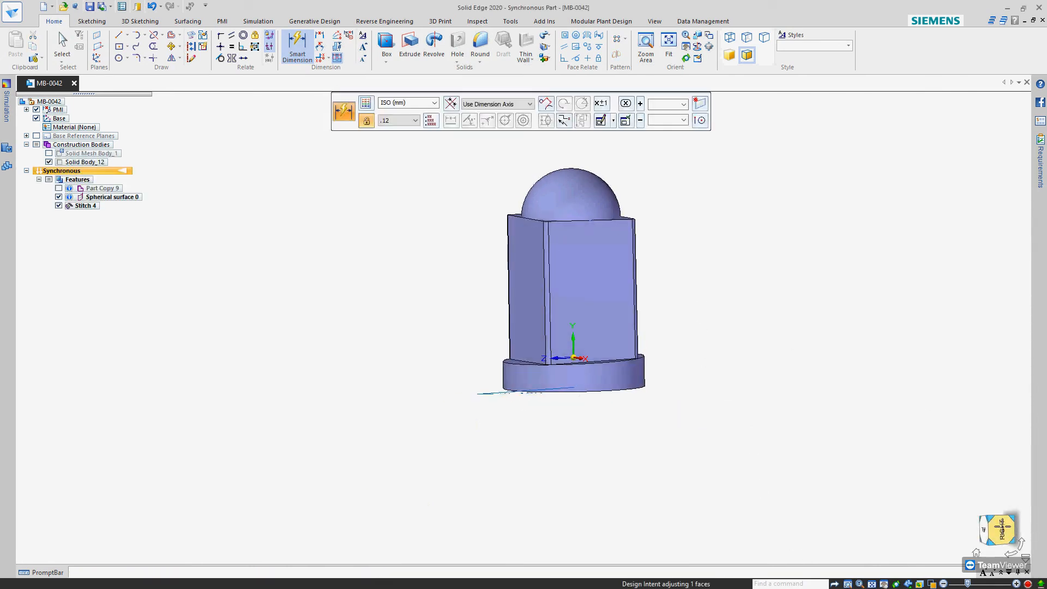
{"action": "left_click", "coordinate": [1003, 528]}
{"action": "left_click", "coordinate": [704, 484]}
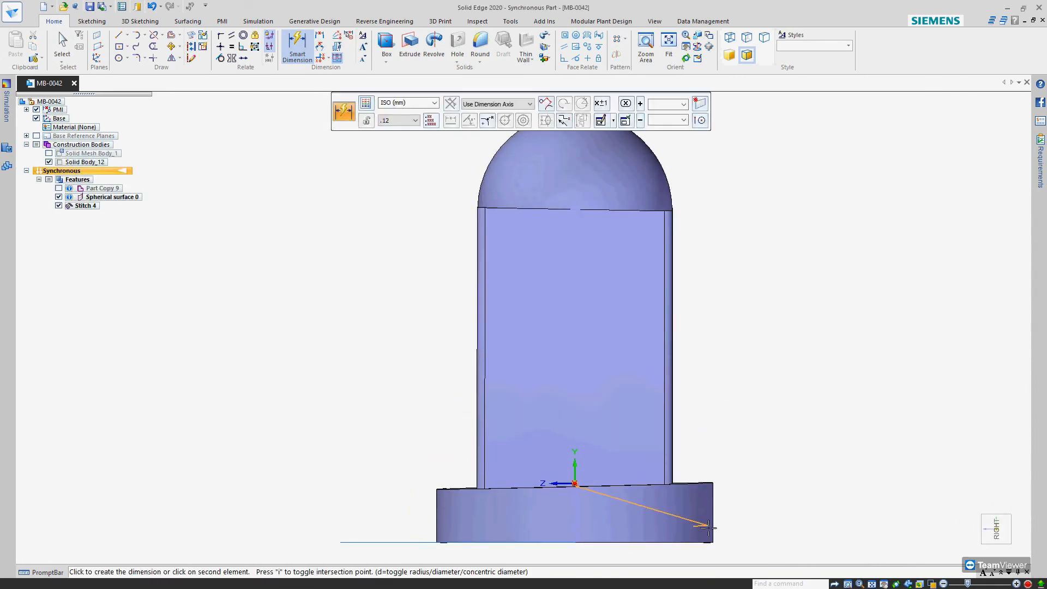
{"action": "left_click", "coordinate": [805, 527]}
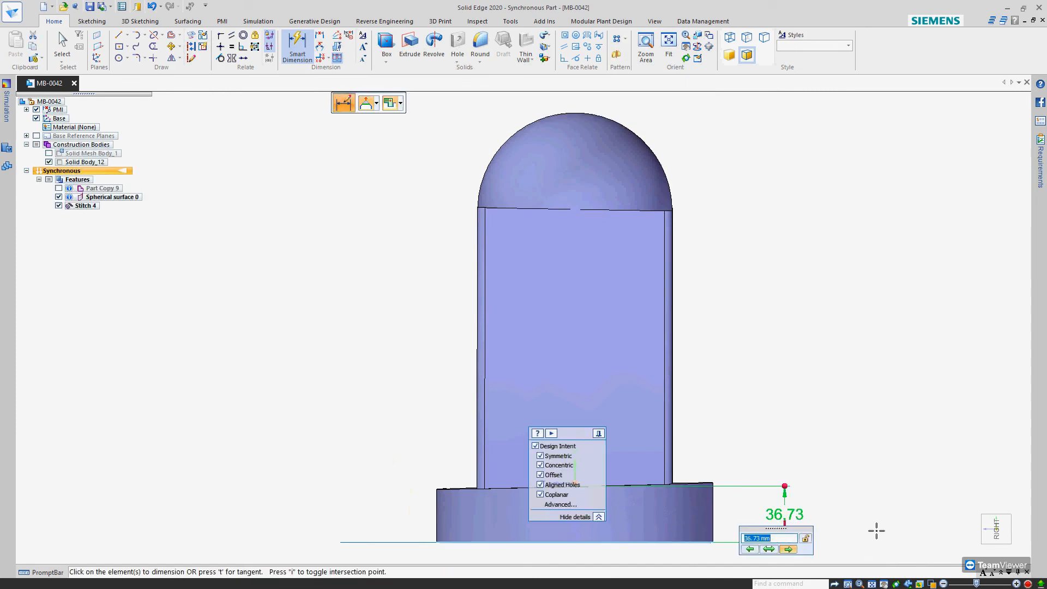
{"action": "type", "text": "40"}
{"action": "key", "text": "Return"}
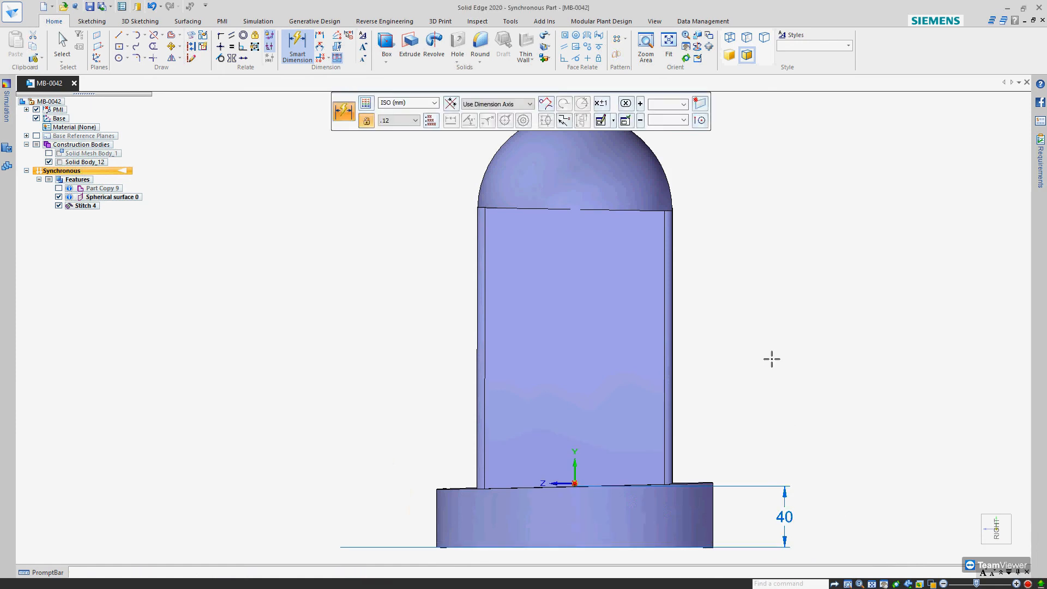
Dimension the box's width along its upper edge and set it to 125 mm, changing both sides symmetrically
{"action": "middle_click_drag", "start_coordinate": [786, 362], "coordinate": [635, 407]}
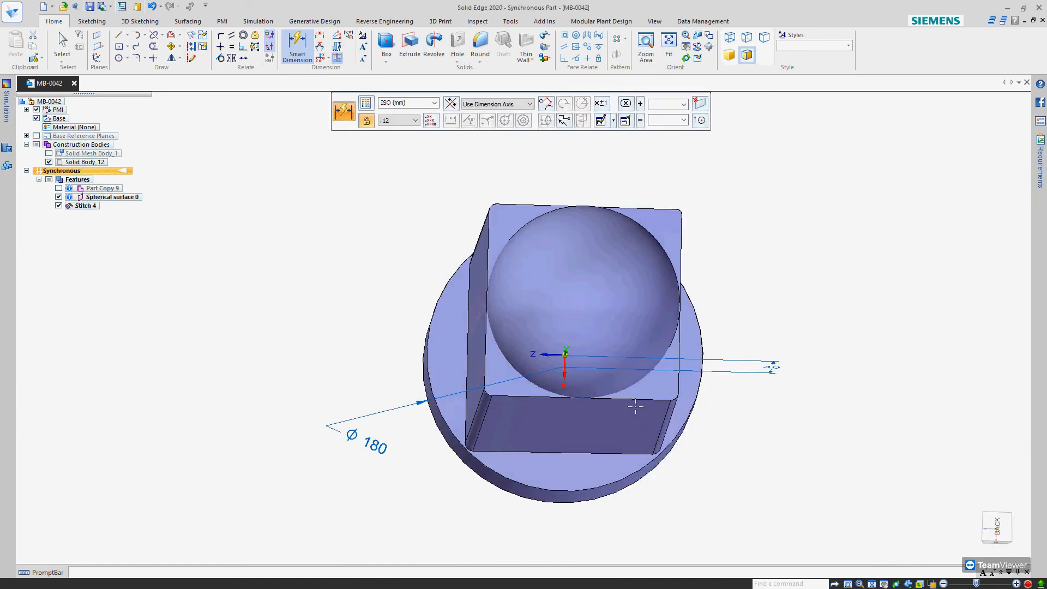
{"action": "left_click", "coordinate": [635, 407]}
{"action": "left_click", "coordinate": [644, 517]}
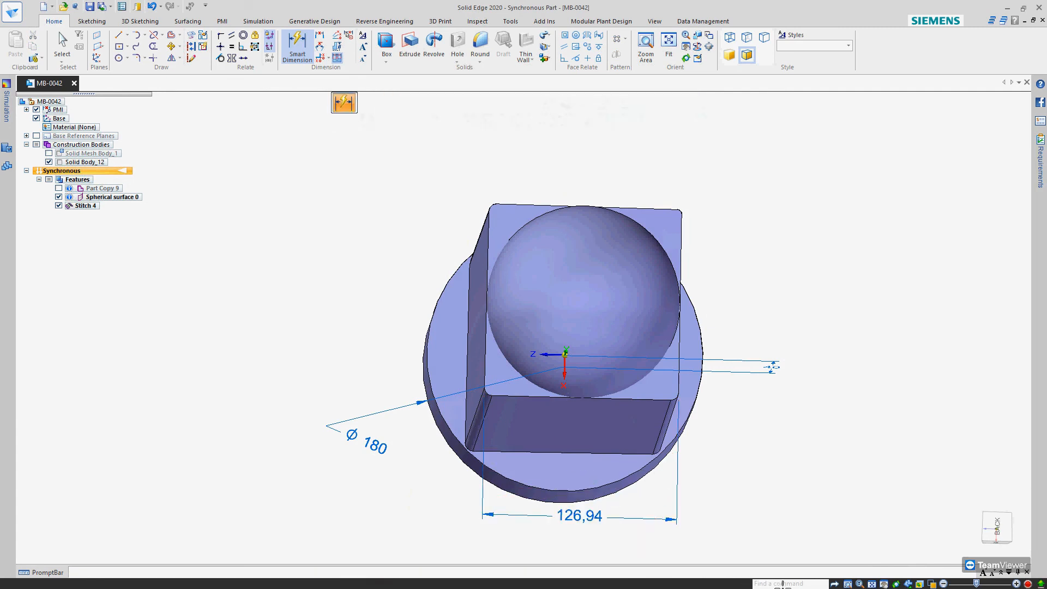
{"action": "left_click_drag", "start_coordinate": [589, 431], "coordinate": [885, 447]}
{"action": "left_click", "coordinate": [545, 509]}
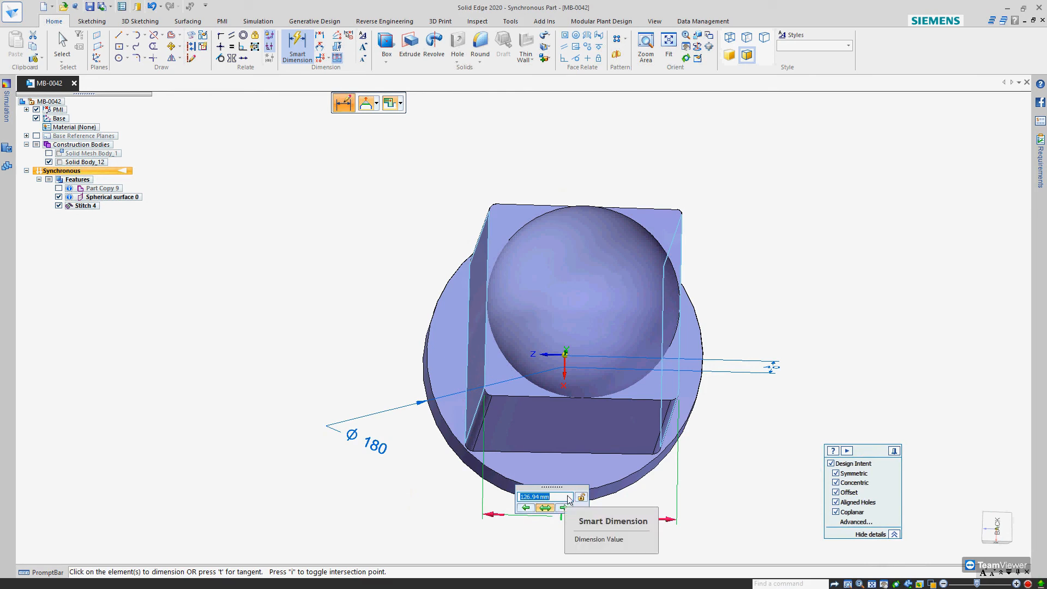
{"action": "type", "text": "125"}
{"action": "key", "text": "Return"}
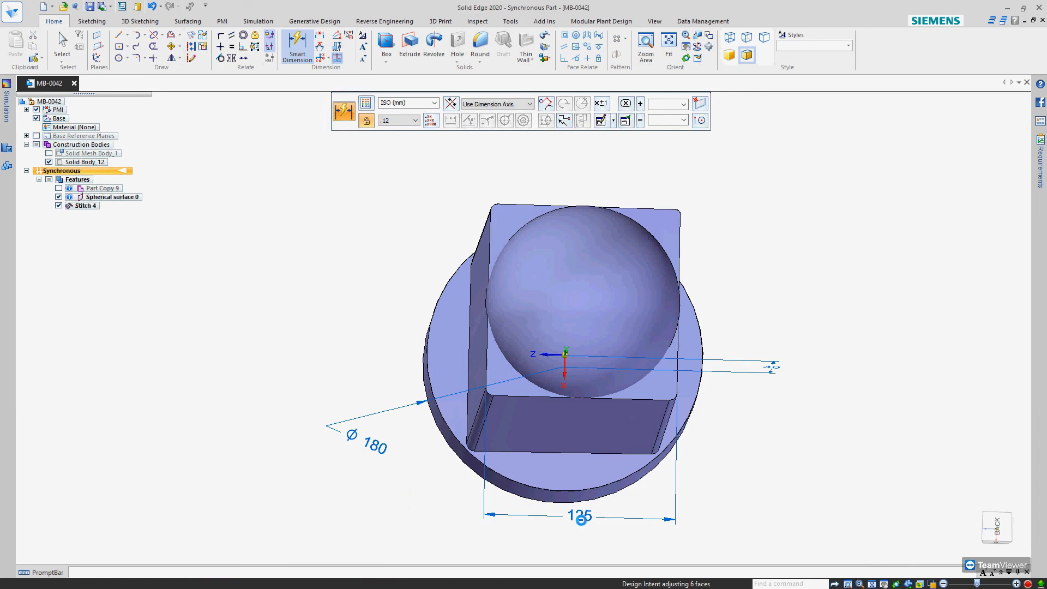
Set the box's width dimension to 130 mm and view the updated model from several sides
{"action": "left_click", "coordinate": [579, 521]}
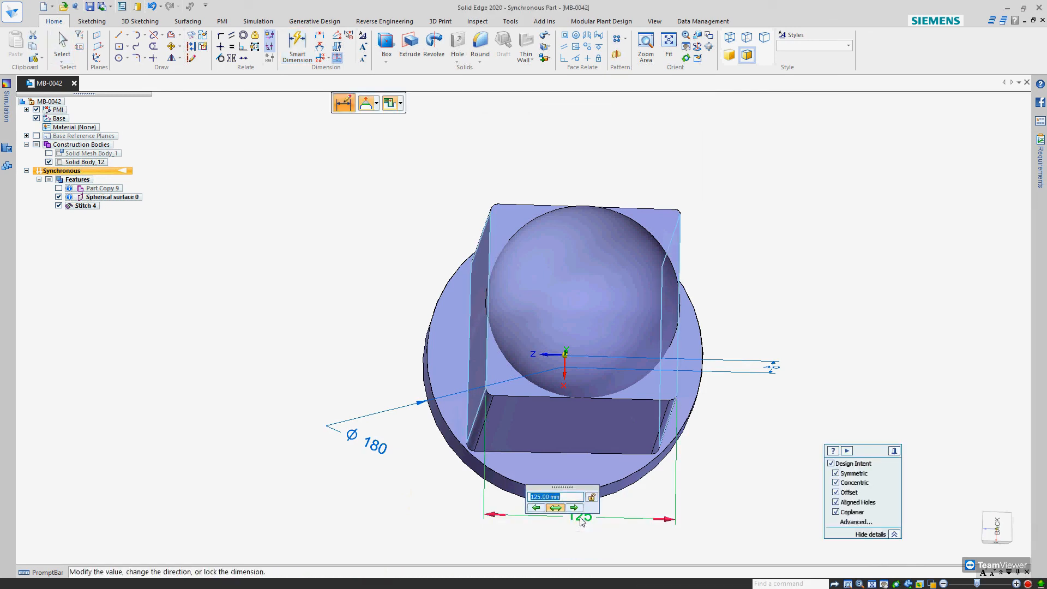
{"action": "type", "text": "130"}
{"action": "key", "text": "Return"}
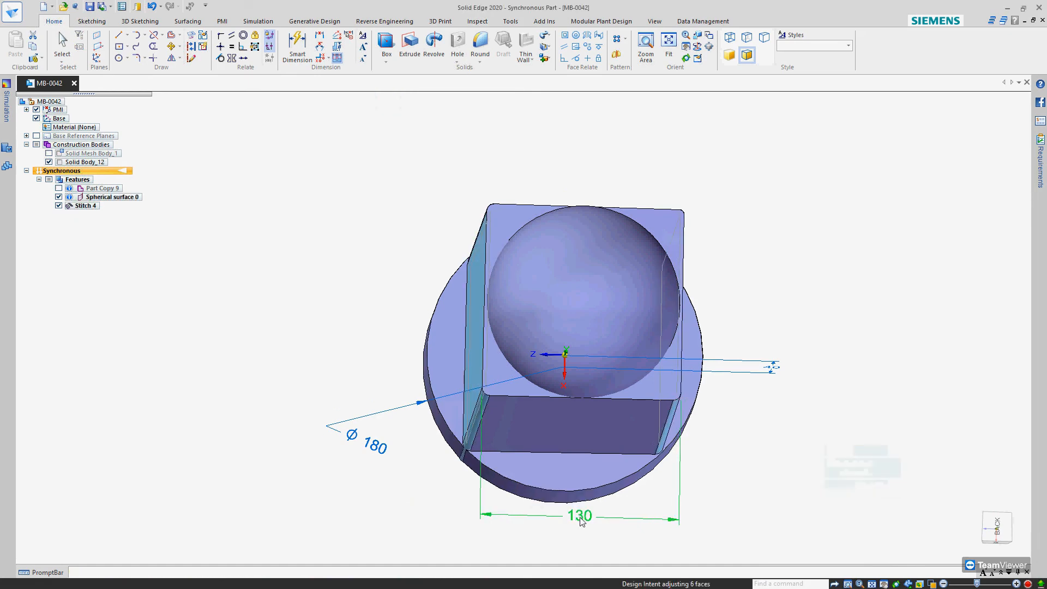
{"action": "middle_click_drag", "start_coordinate": [864, 424], "coordinate": [843, 283]}
{"action": "middle_click_drag", "start_coordinate": [740, 390], "coordinate": [690, 434]}
{"action": "scroll", "coordinate": [575, 217], "scroll_direction": "down", "scroll_amount": 4}
{"action": "middle_click_drag", "start_coordinate": [662, 349], "coordinate": [712, 374]}
{"action": "scroll", "coordinate": [698, 364], "scroll_direction": "up", "scroll_amount": 5}
{"action": "scroll", "coordinate": [615, 369], "scroll_direction": "down", "scroll_amount": 2}
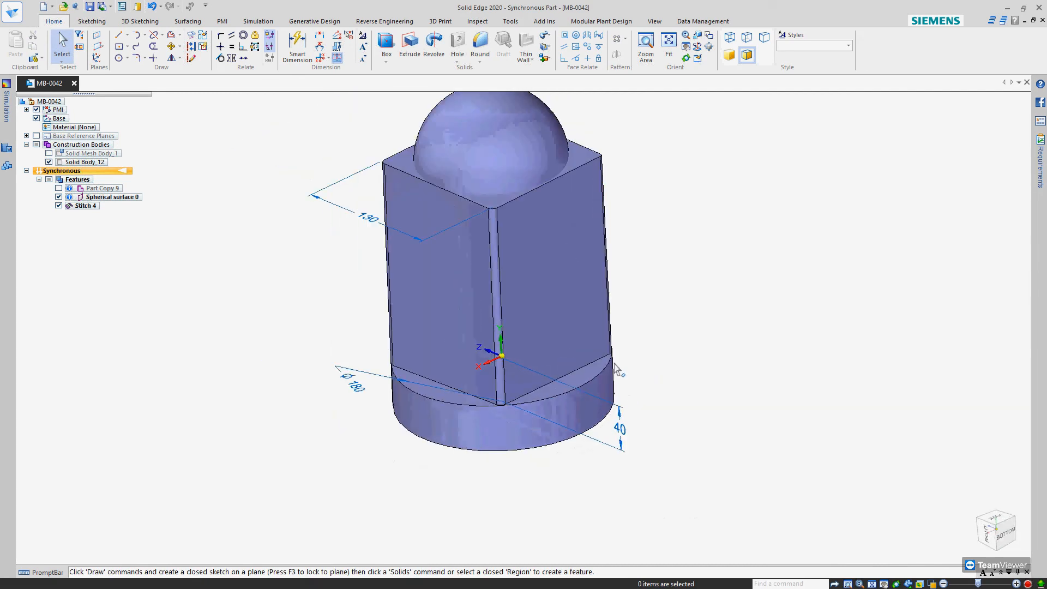
Hide the PMI dimensions and display the mesh body, Part Copy 9, the spherical surface and the stitched body together
{"action": "scroll", "coordinate": [557, 138], "scroll_direction": "up", "scroll_amount": 2}
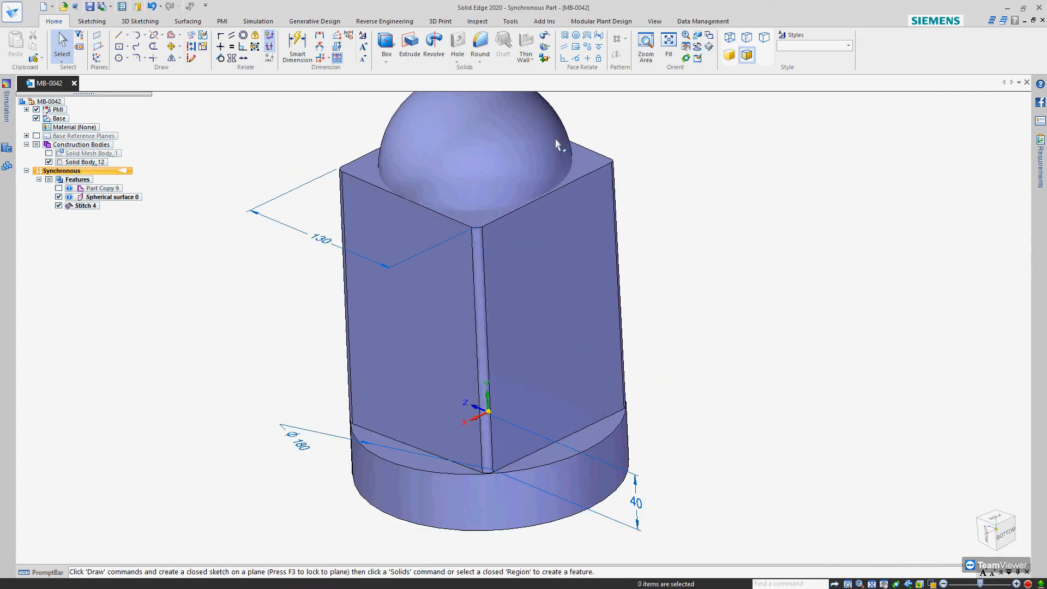
{"action": "mouse_move", "coordinate": [534, 311]}
{"action": "middle_mouse_down"}
{"action": "mouse_move", "coordinate": [516, 319]}
{"action": "mouse_move", "coordinate": [537, 308]}
{"action": "mouse_move", "coordinate": [523, 327]}
{"action": "mouse_move", "coordinate": [527, 306]}
{"action": "middle_mouse_up"}
{"action": "scroll", "coordinate": [526, 326], "scroll_direction": "down", "scroll_amount": 2}
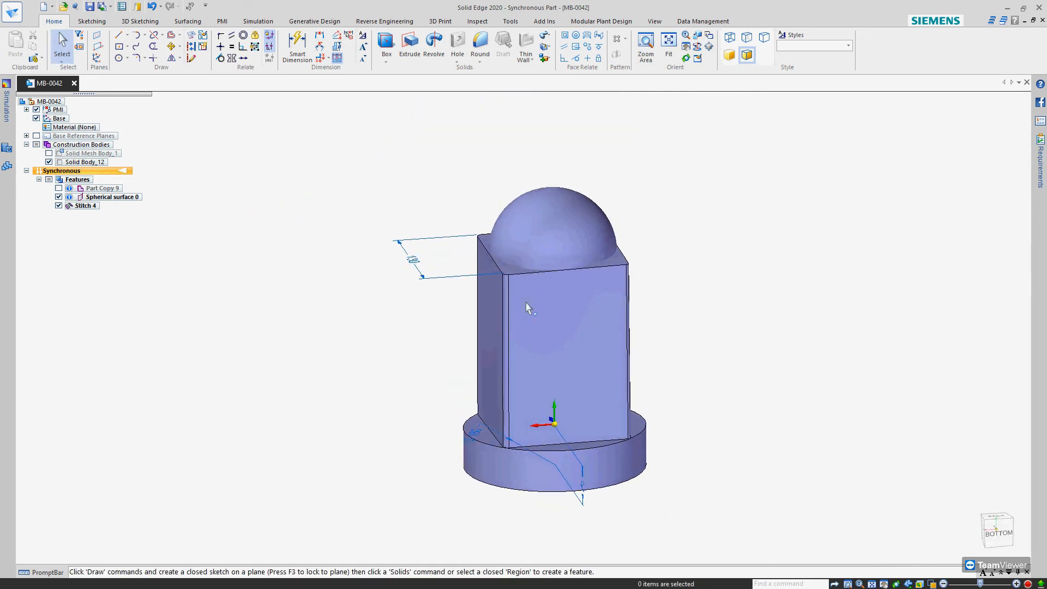
{"action": "left_click", "coordinate": [36, 110]}
{"action": "left_click", "coordinate": [58, 205]}
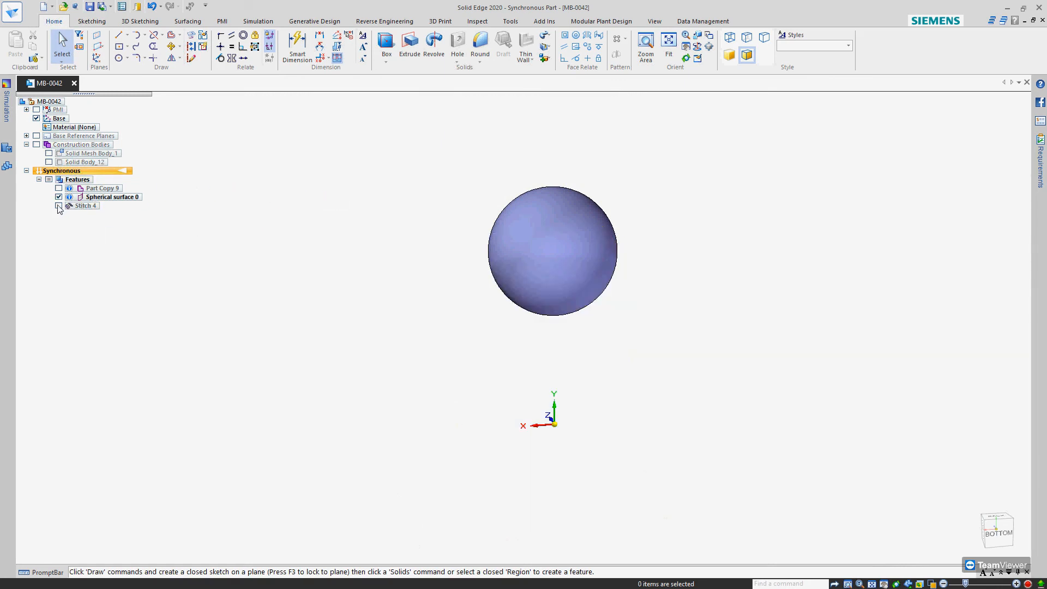
{"action": "left_click", "coordinate": [58, 206]}
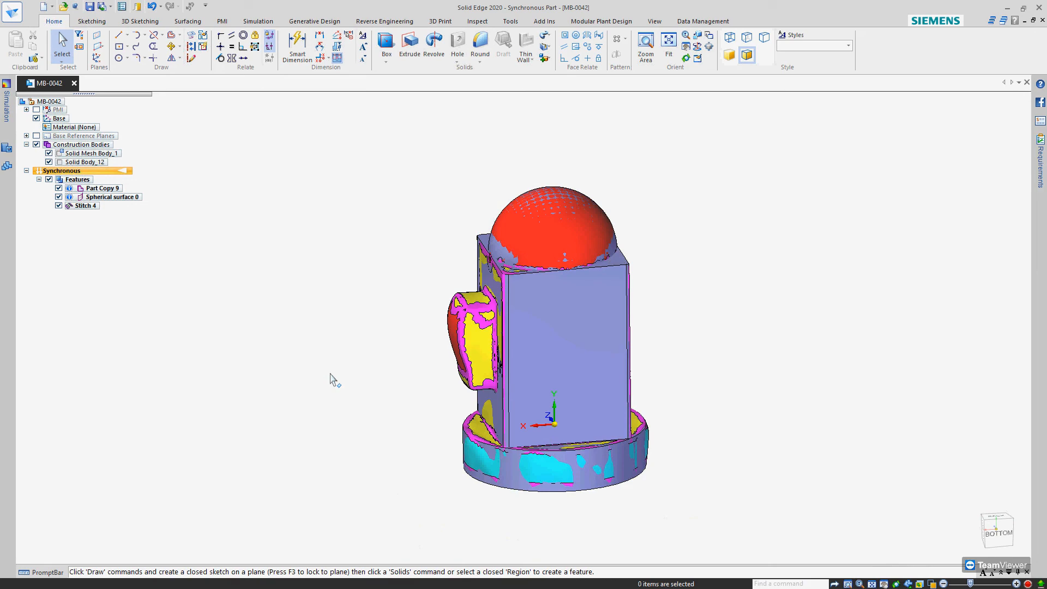
Compare the stitched solid with the original mesh from several sides, and hide Solid Mesh Body_1 and Part Copy 9
{"action": "middle_click_drag", "start_coordinate": [524, 459], "coordinate": [861, 416]}
{"action": "middle_click_drag", "start_coordinate": [717, 439], "coordinate": [607, 481]}
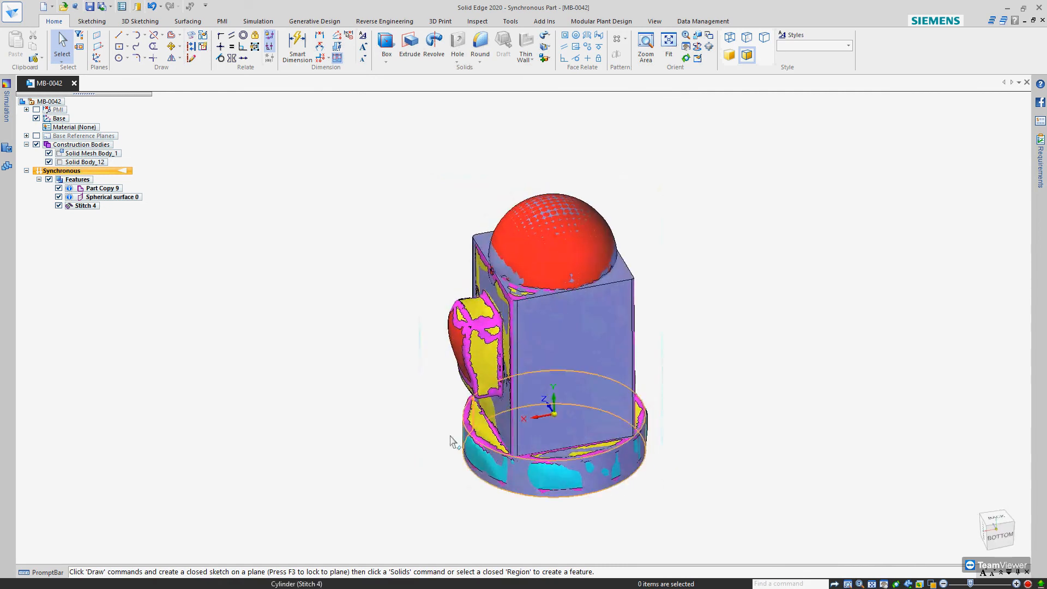
{"action": "left_click", "coordinate": [49, 153]}
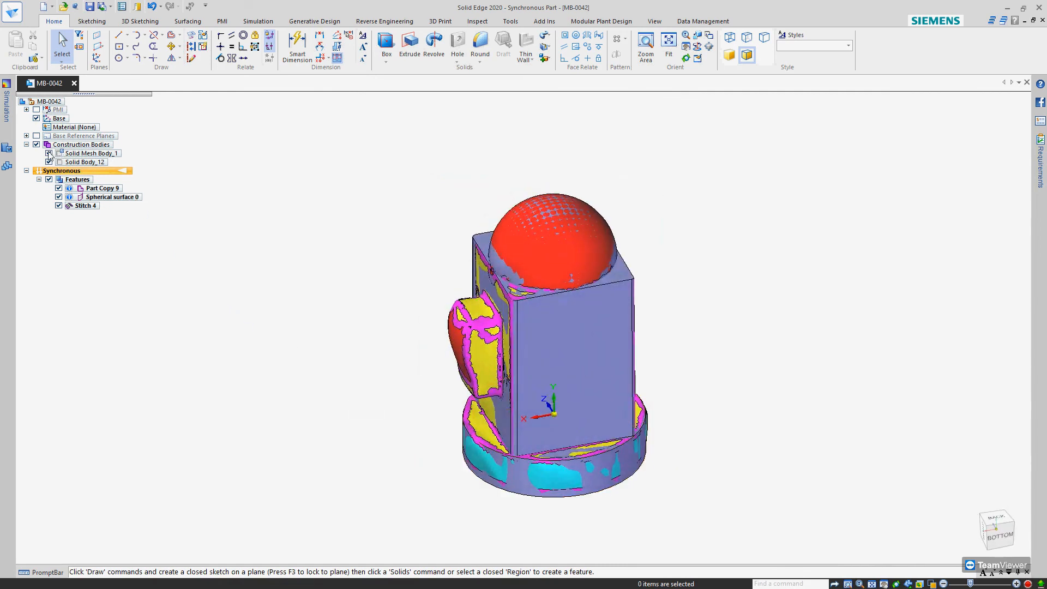
{"action": "left_click", "coordinate": [59, 188]}
{"action": "middle_click_drag", "start_coordinate": [414, 295], "coordinate": [410, 267]}
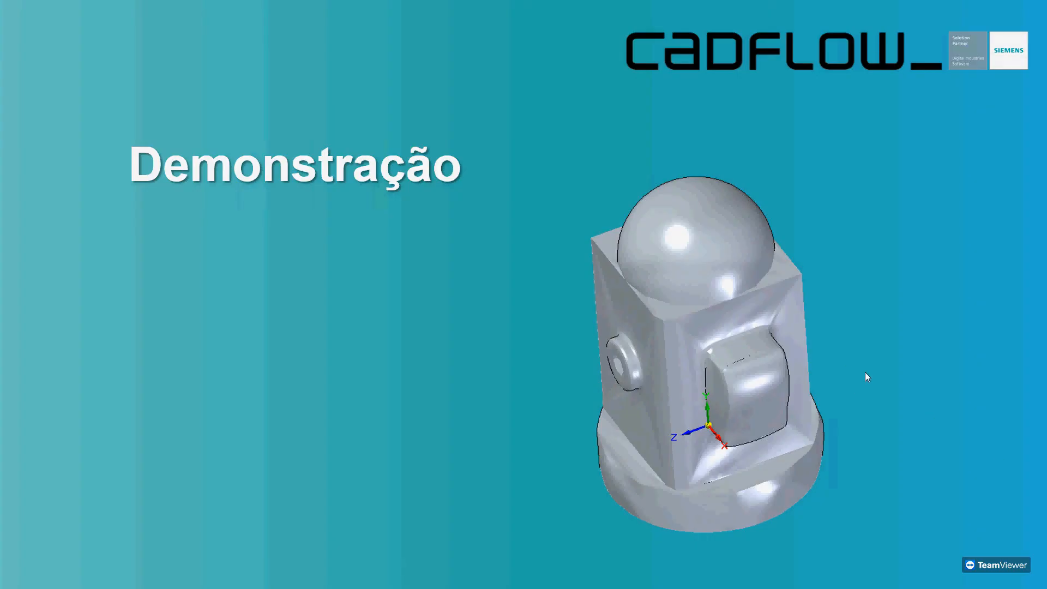
{"action": "left_click", "coordinate": [865, 372]}
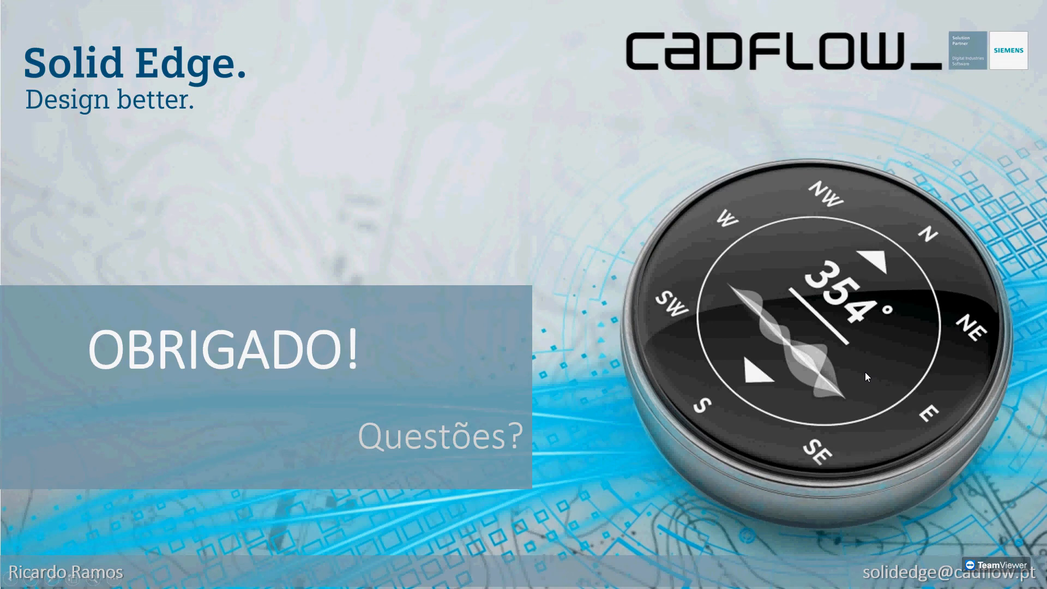